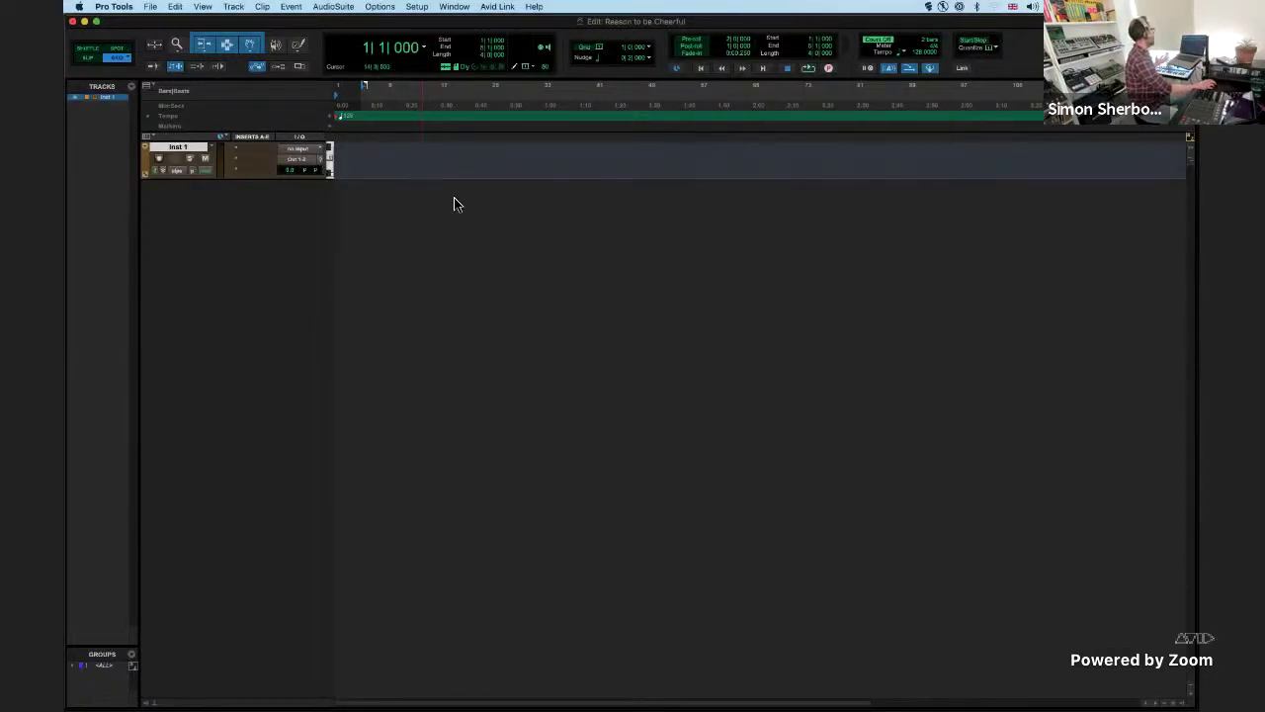
- Try to insert the MPC Beats plug-in on the Inst 1 track by searching the plug-ins for "mpc be"
click(245, 150)
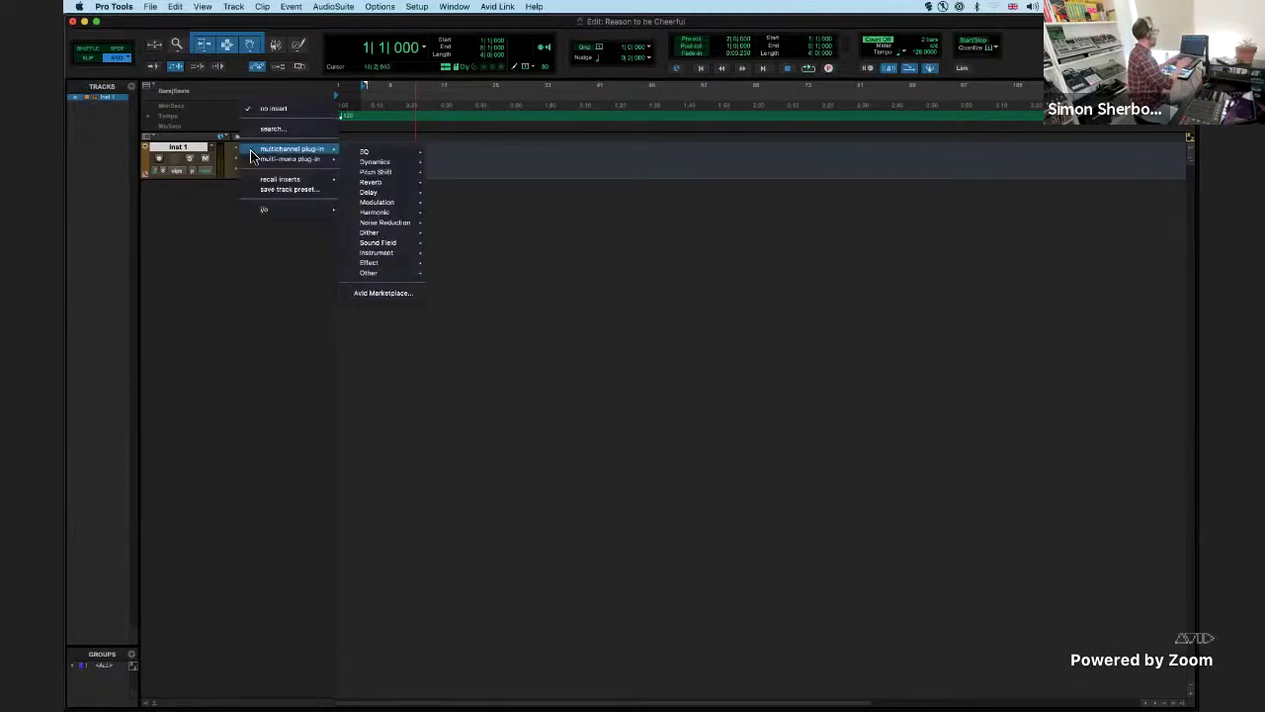
key(Escape)
click(250, 156)
text(mpc be)
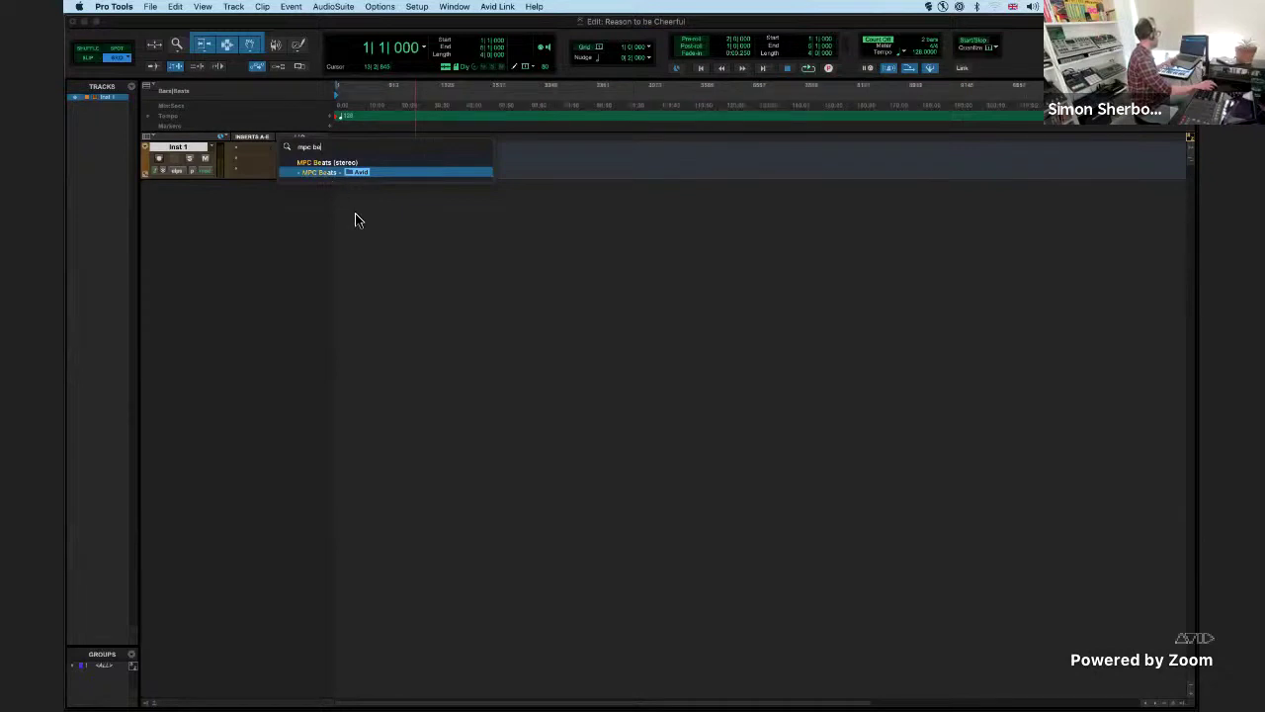
key(Return)
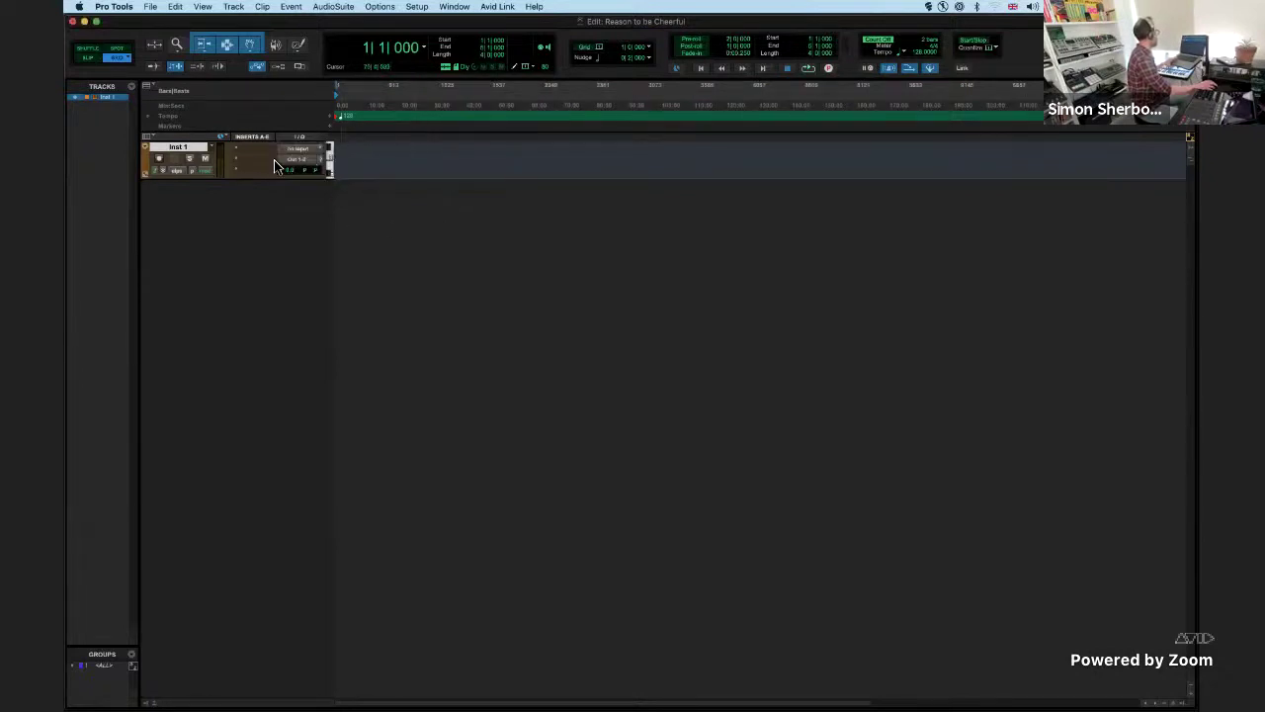
- Insert the MPC Beats (stereo) plug-in in the first insert slot of the Inst 1 track and reposition its window
click(242, 149)
click(246, 148)
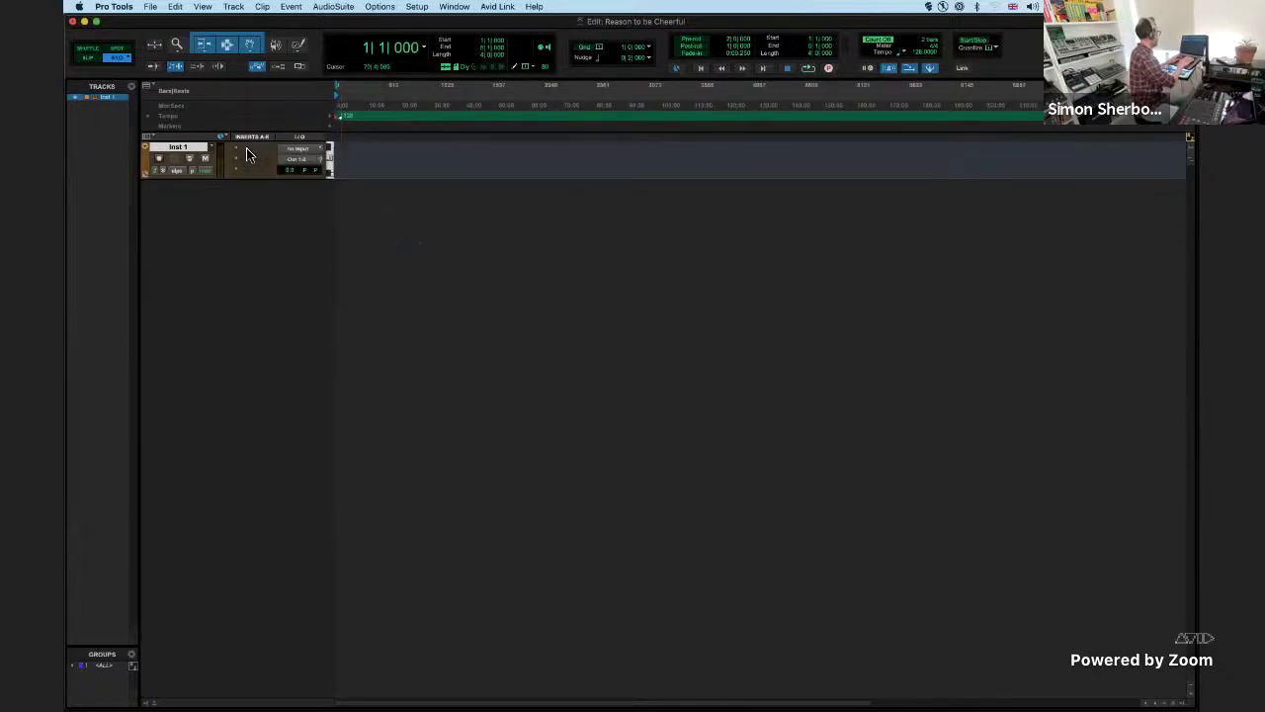
click(246, 149)
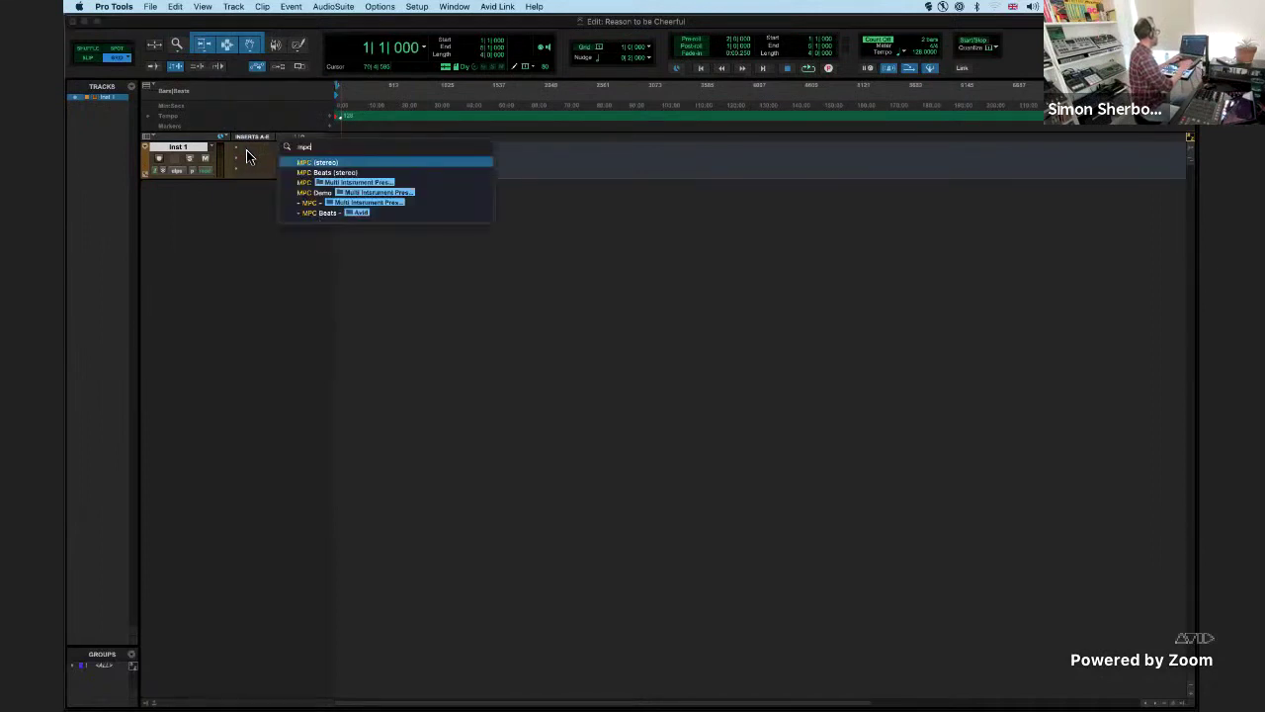
click(336, 173)
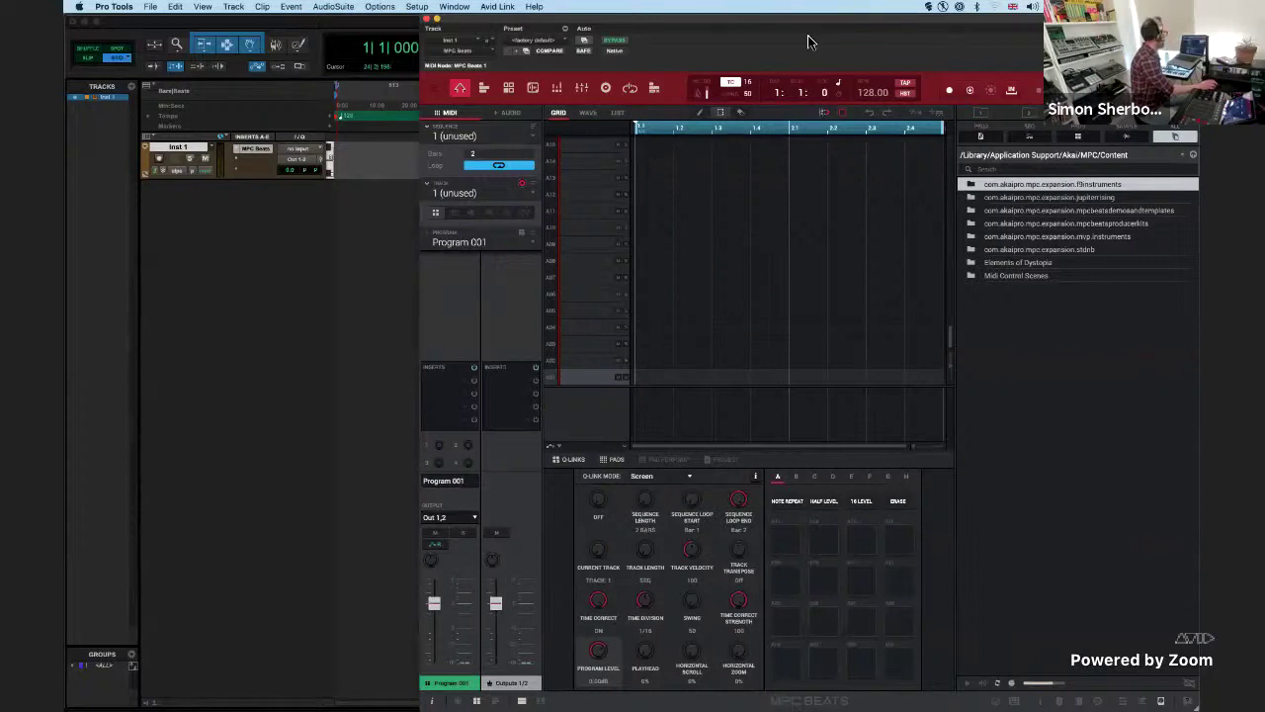
drag(847, 23, 787, 26)
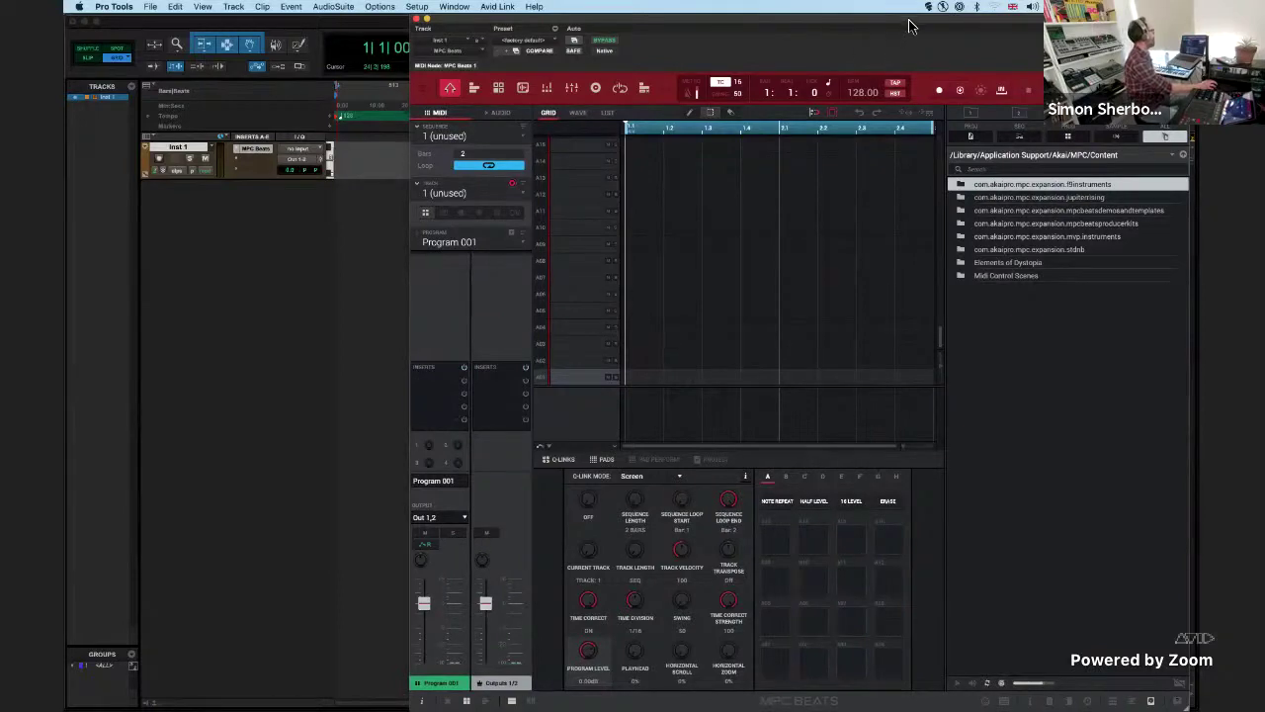
mouse_move(909, 21)
mouse_down()
mouse_move(885, 296)
mouse_move(770, 268)
mouse_move(681, 118)
mouse_move(861, 23)
mouse_move(926, 32)
mouse_move(924, 21)
mouse_up()
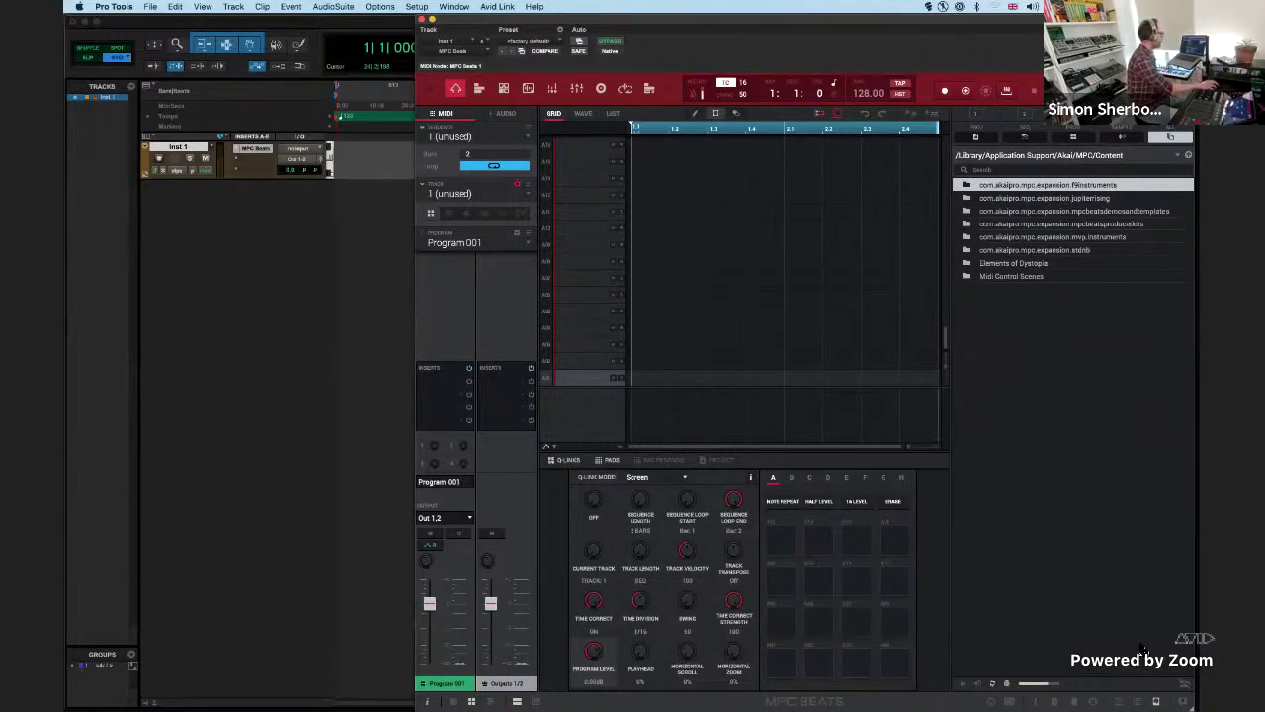
- Browse to the Projects folder on the H2N_SD volume and load the project Beats Community.xpj
click(1183, 701)
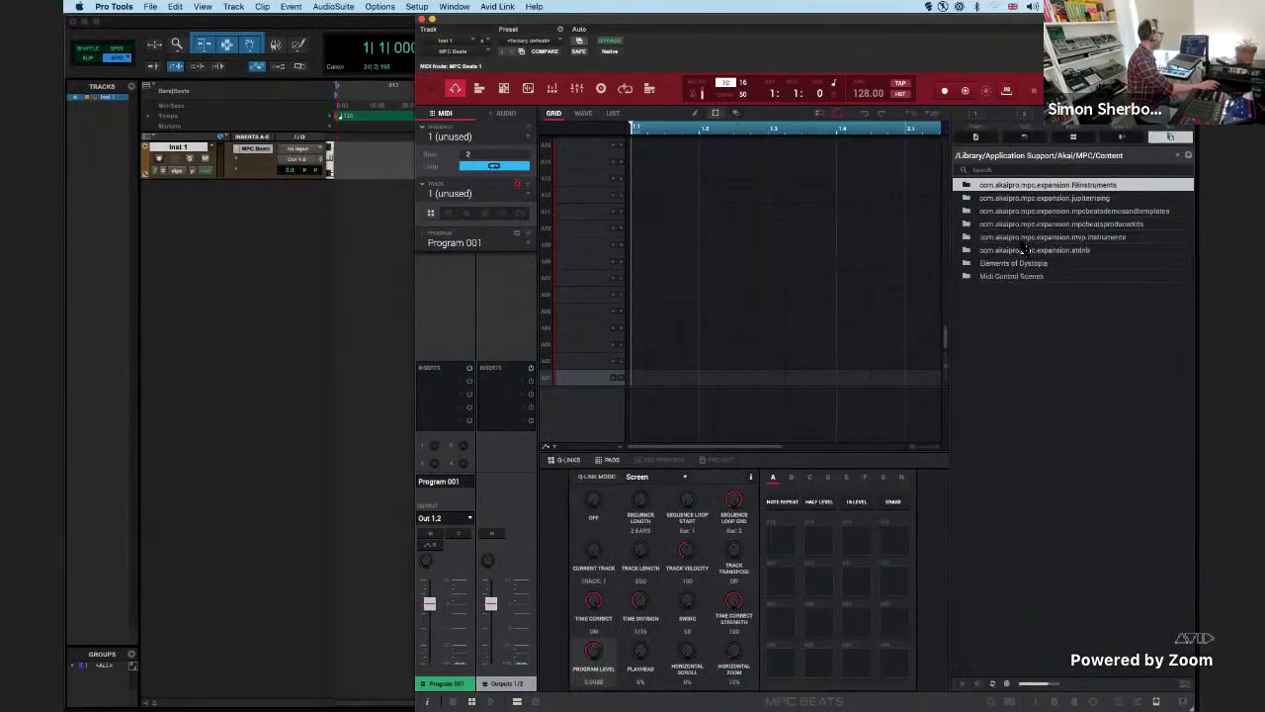
click(1176, 156)
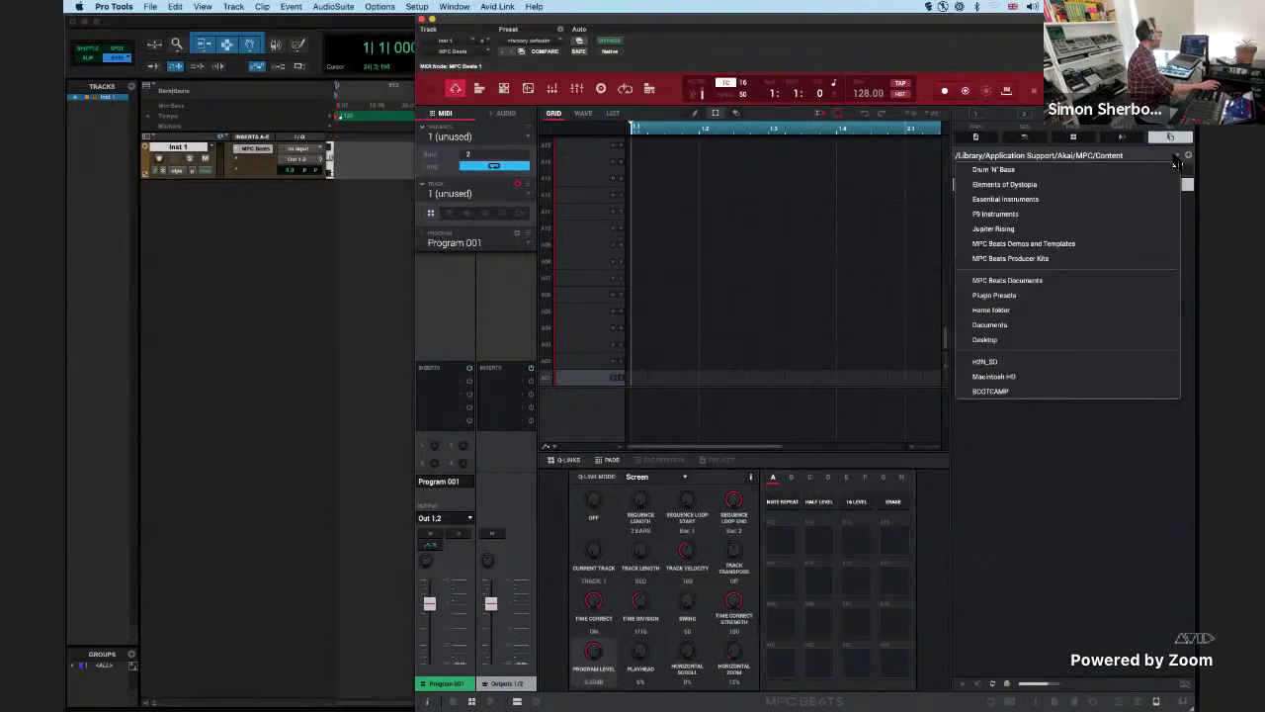
click(1028, 361)
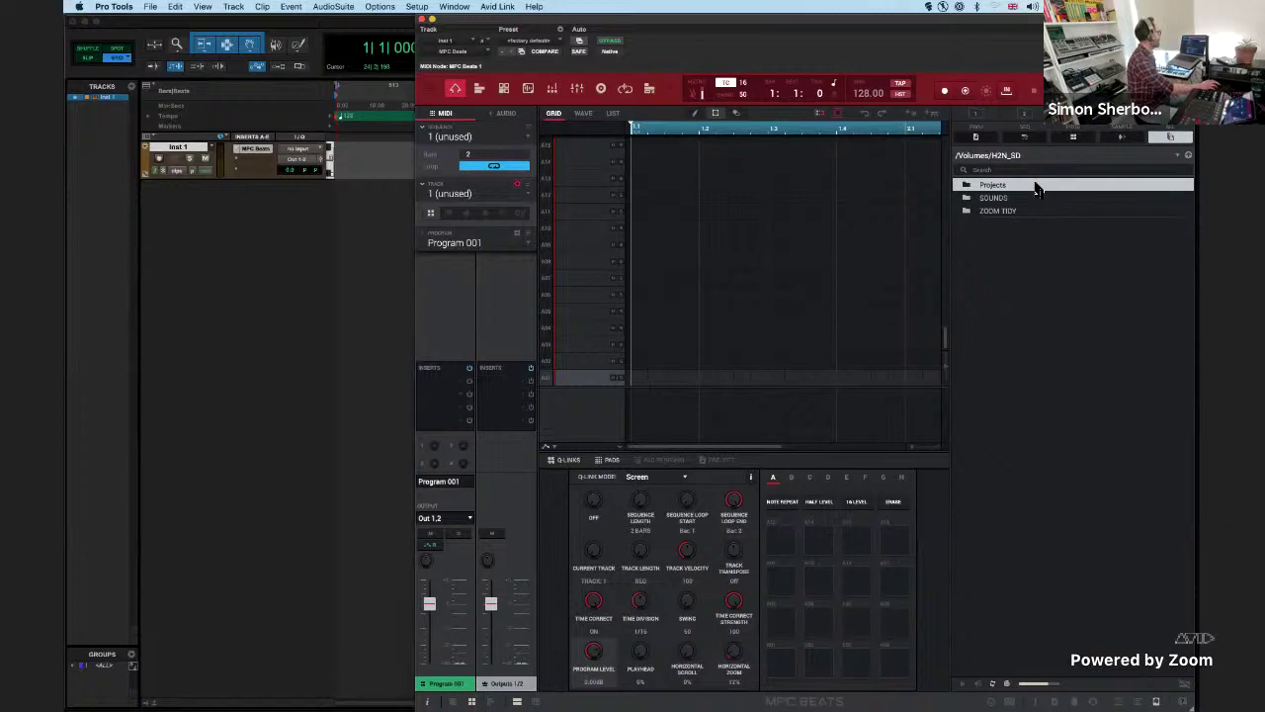
double_click(1036, 188)
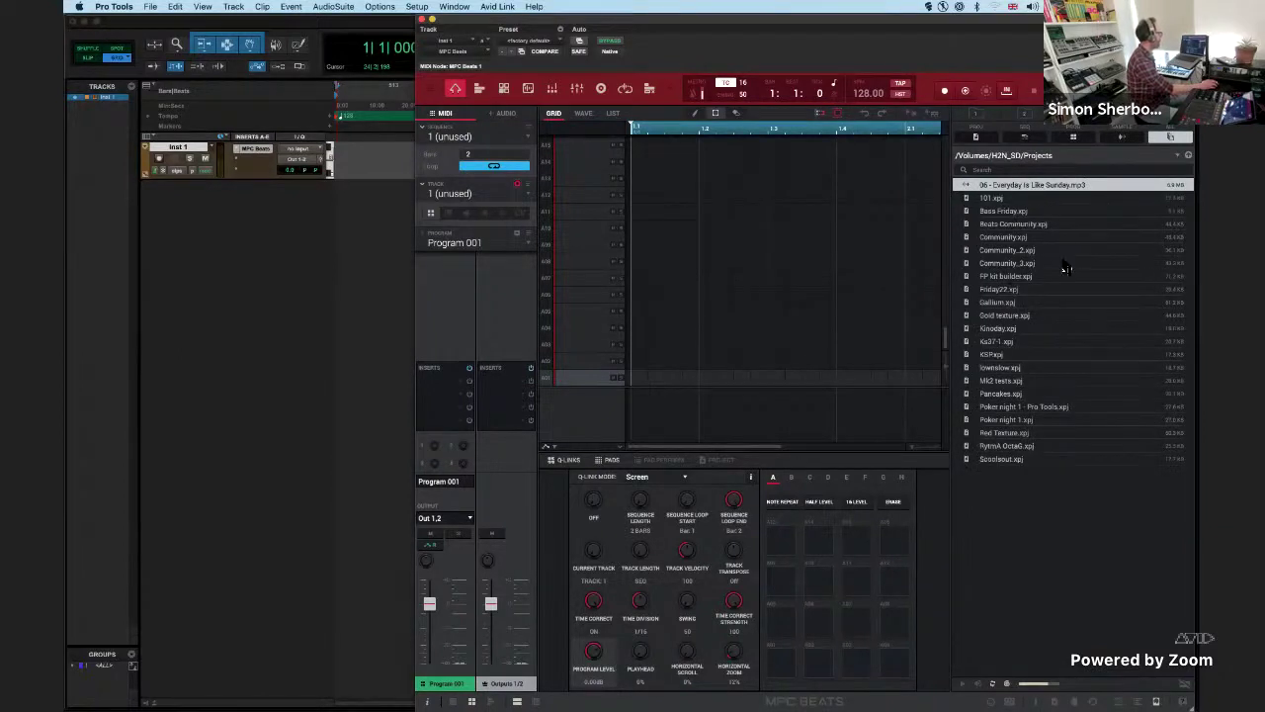
double_click(1016, 224)
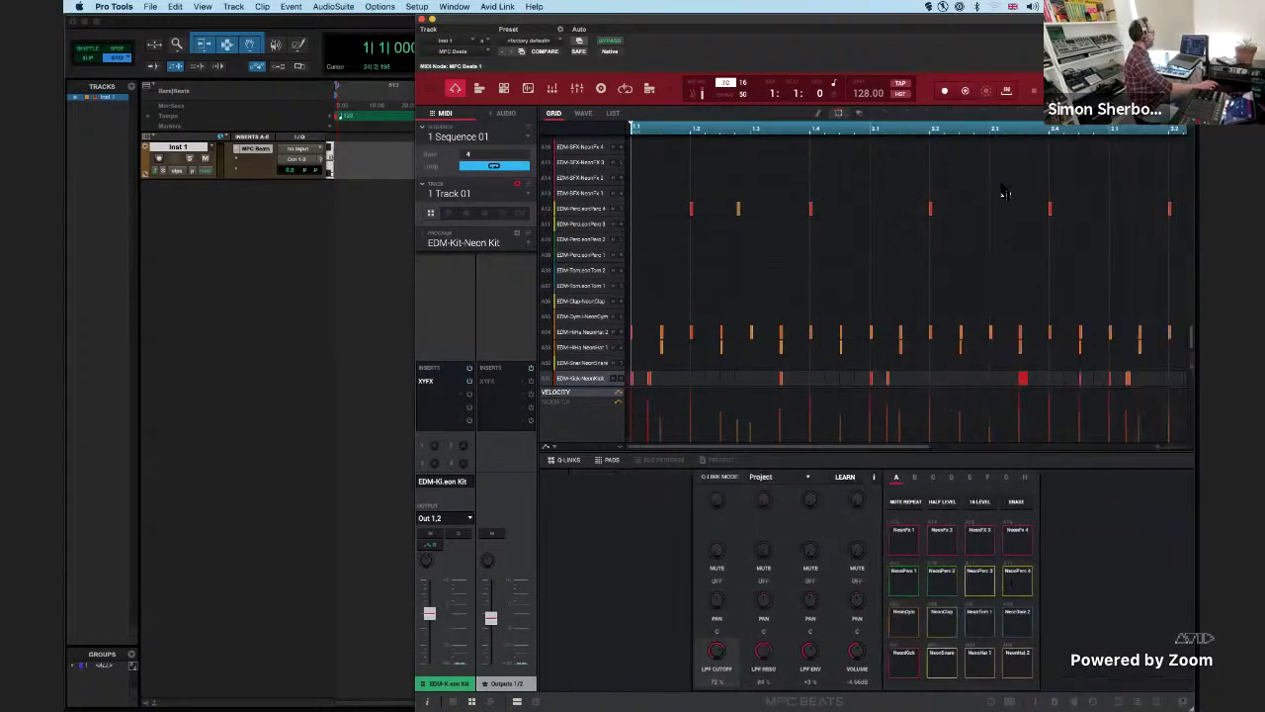
- Play Sequence 01 of the loaded project briefly, stop playback and shift the plug-in window slightly
key(space)
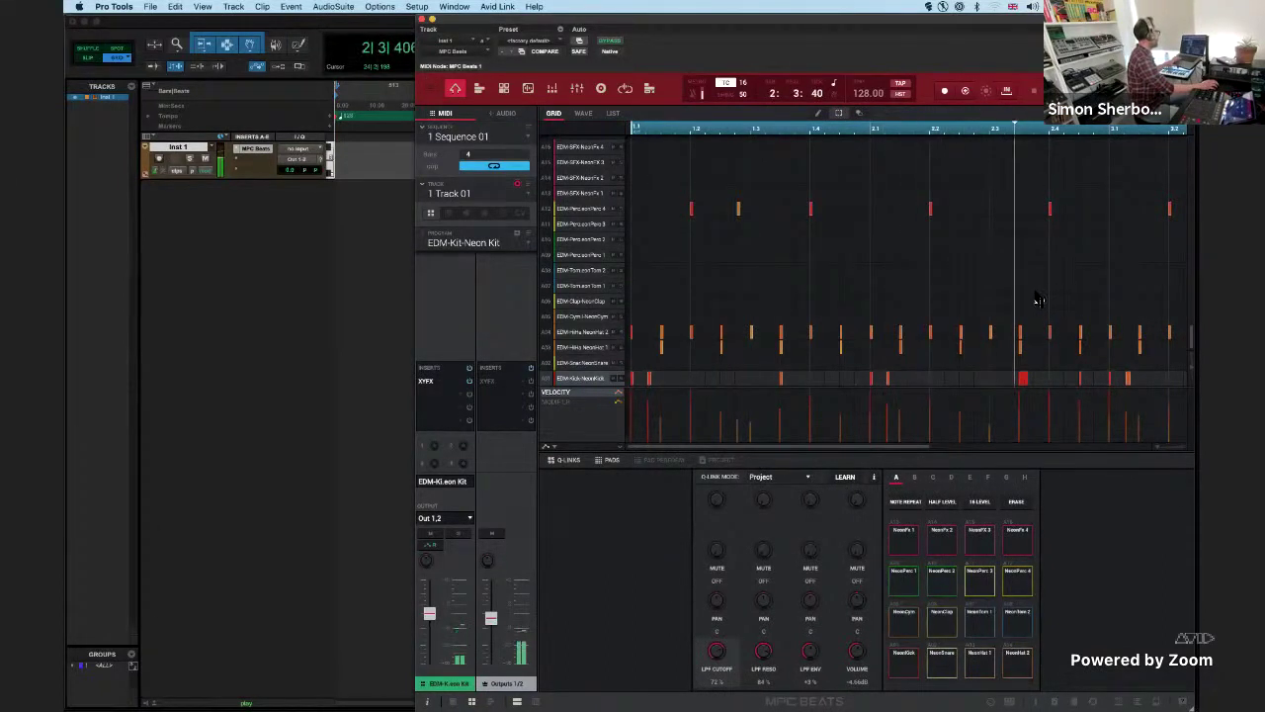
key(space)
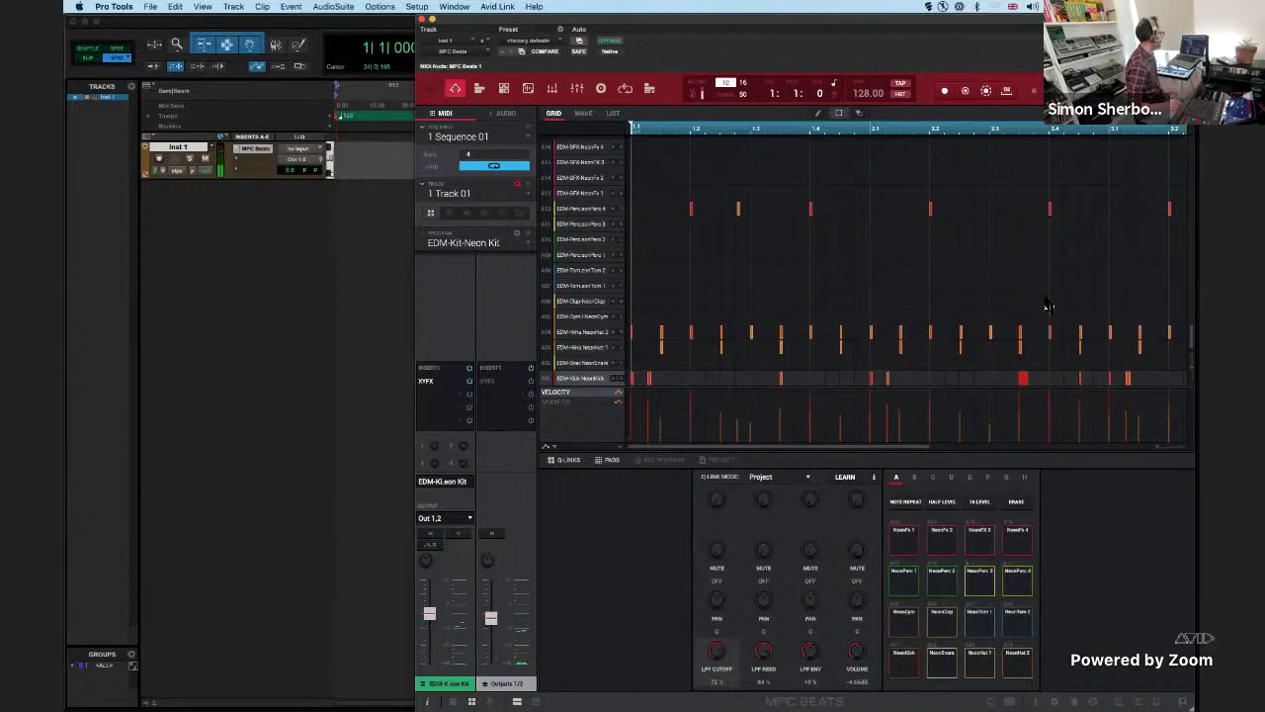
mouse_move(765, 19)
mouse_down()
mouse_move(729, 22)
mouse_move(750, 23)
mouse_up()
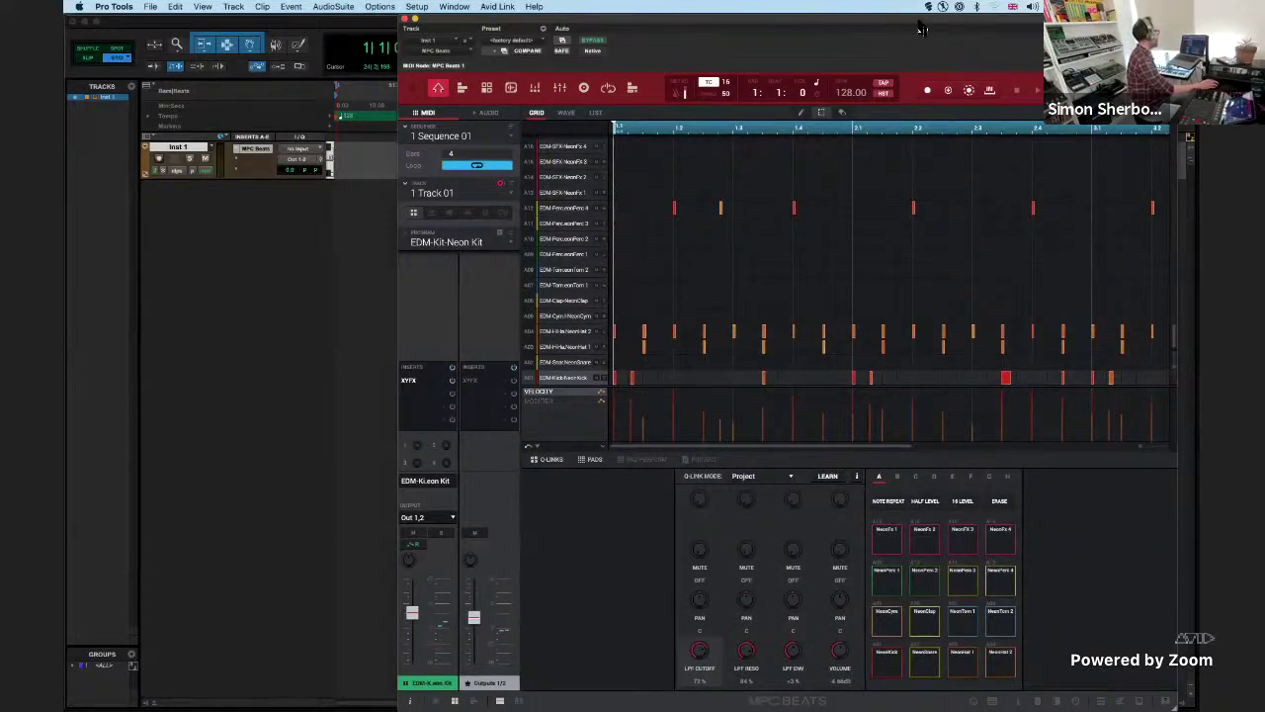
drag(920, 21, 933, 22)
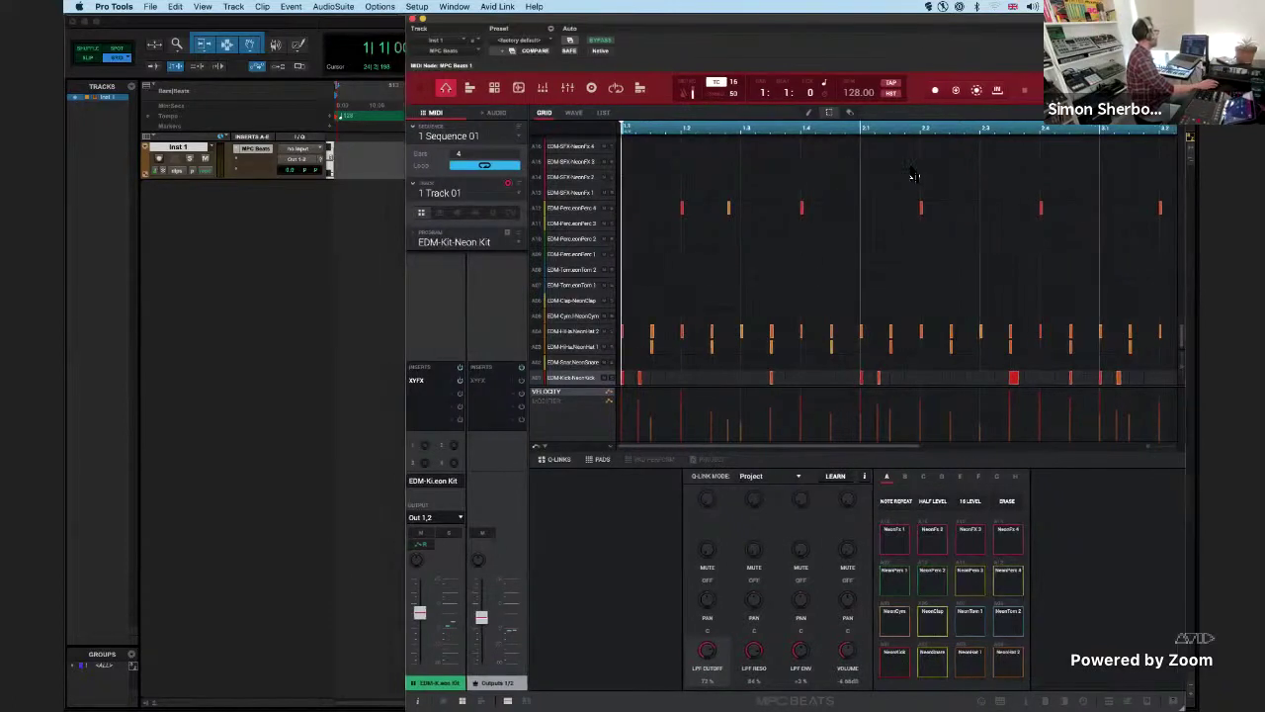
- Examine the project's list of sequences and the list of tracks in Sequence 01
click(483, 147)
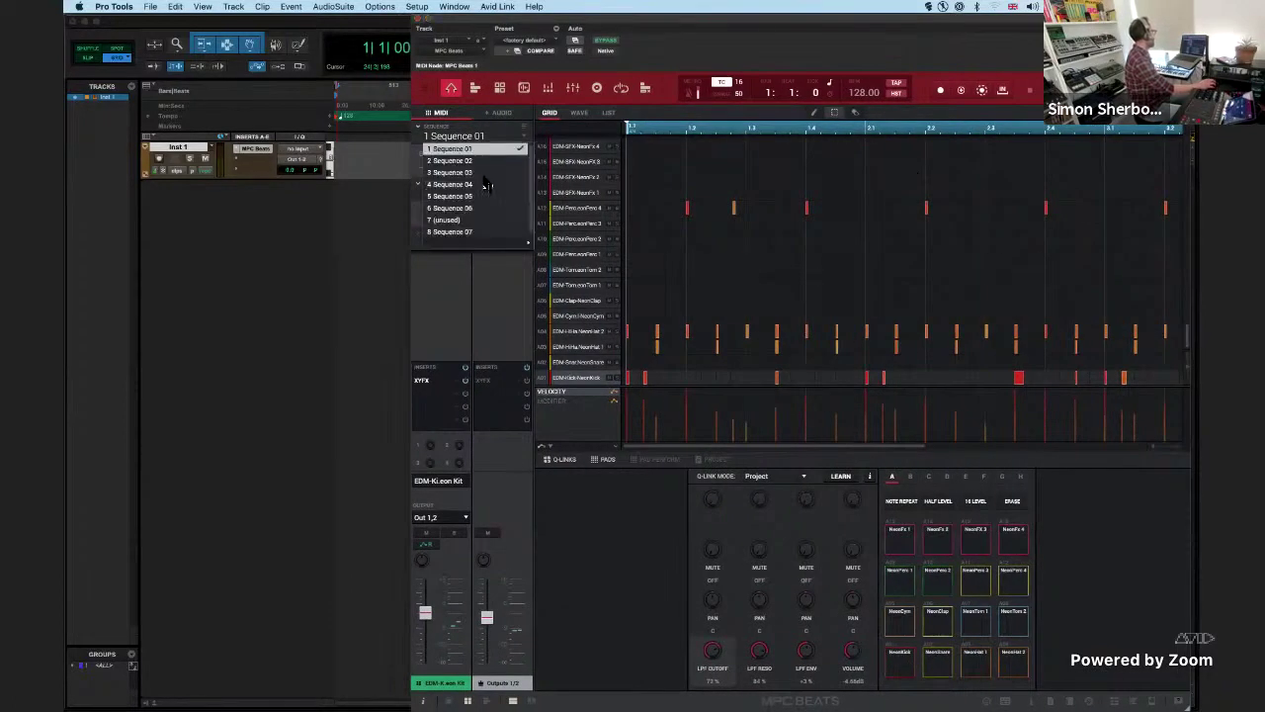
click(508, 302)
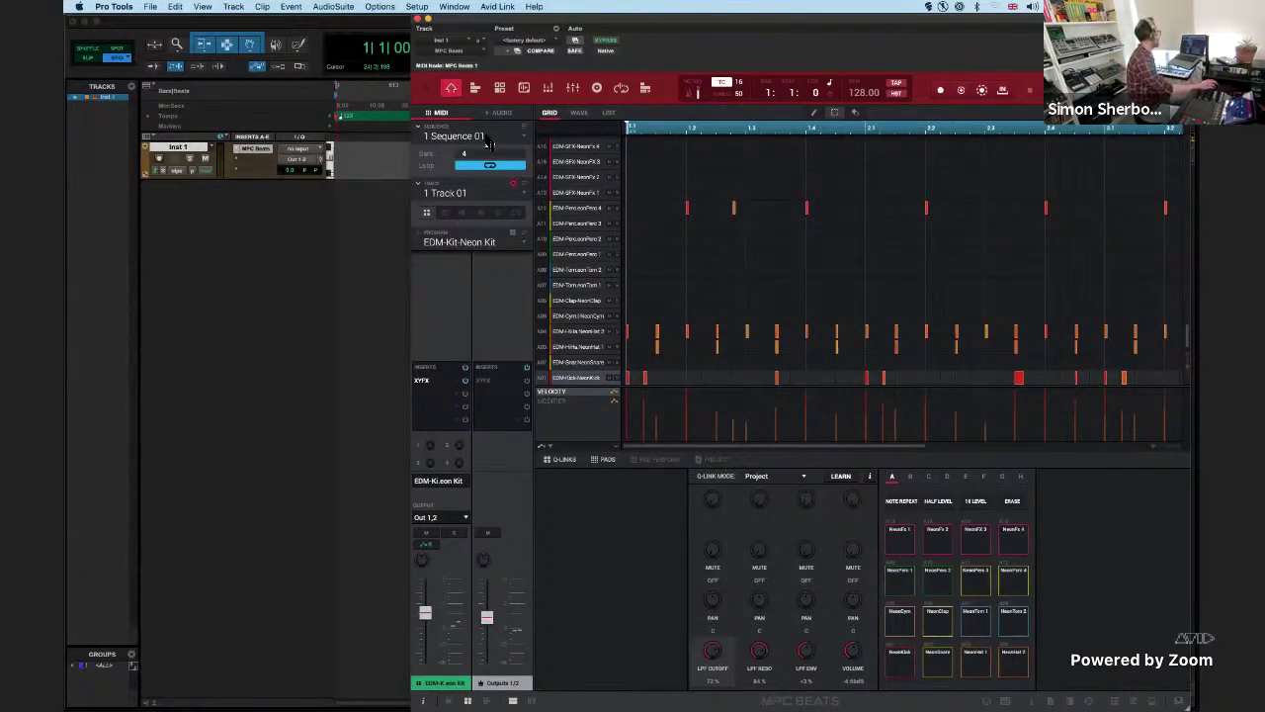
click(473, 196)
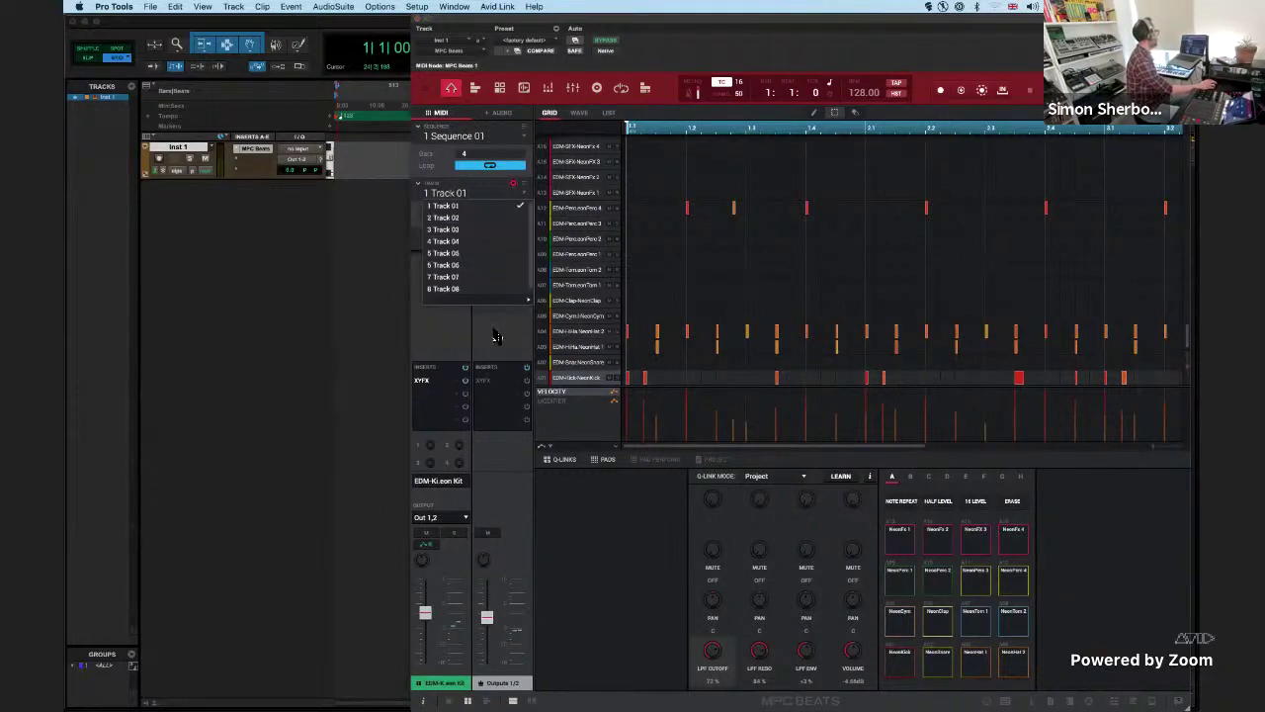
click(476, 191)
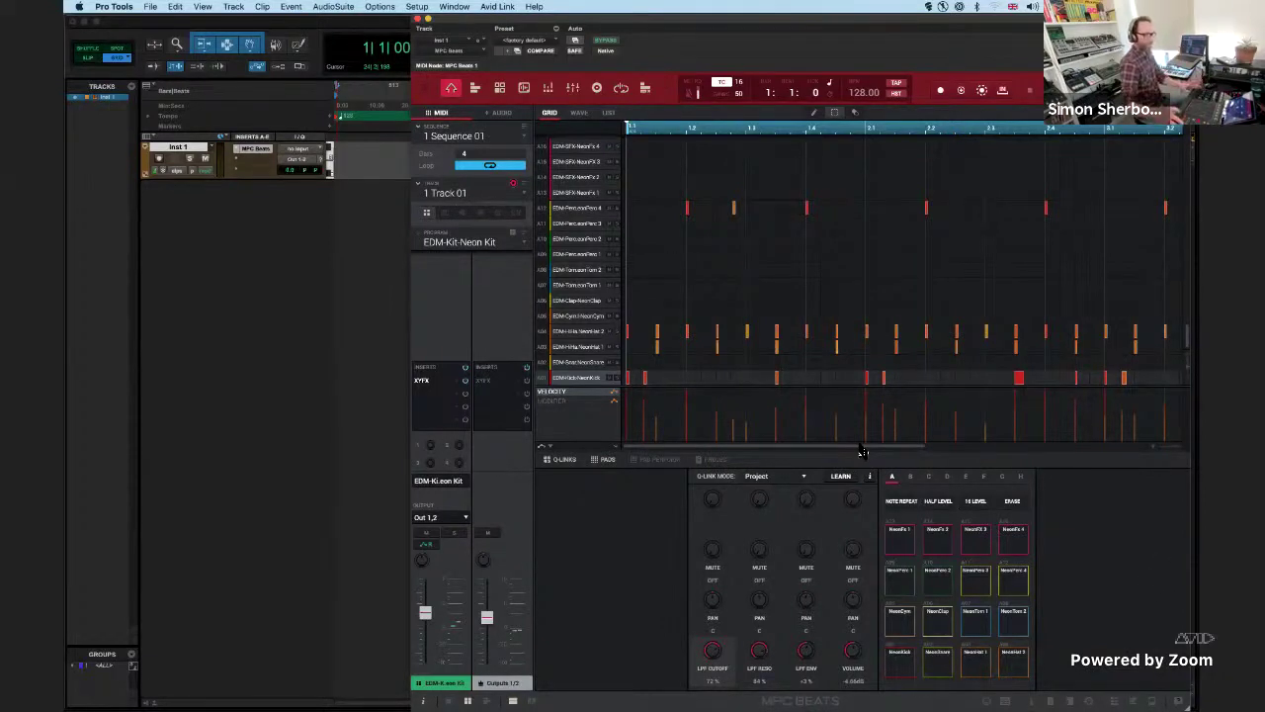
- Step through the tracks of Sequence 01 down to Track 04 and back up to Track 01
key(Down)
key(Down)
key(Down)
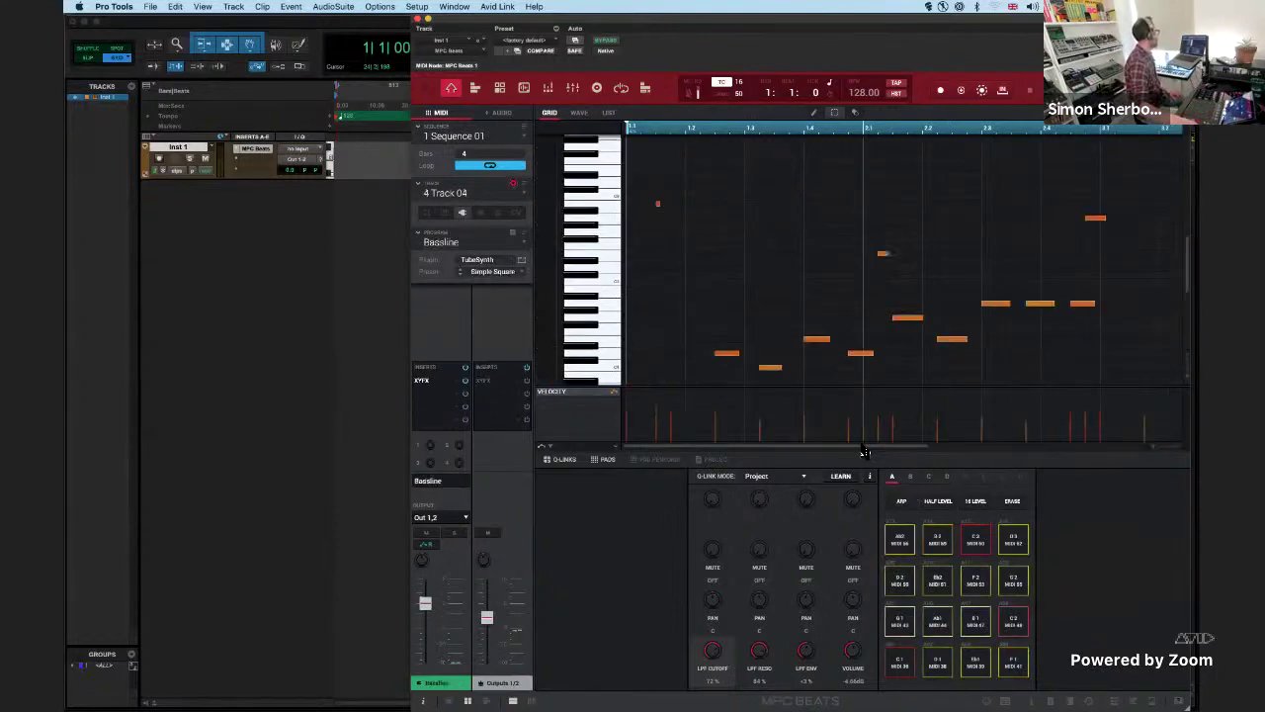
key(Up)
key(Up)
key(Up)
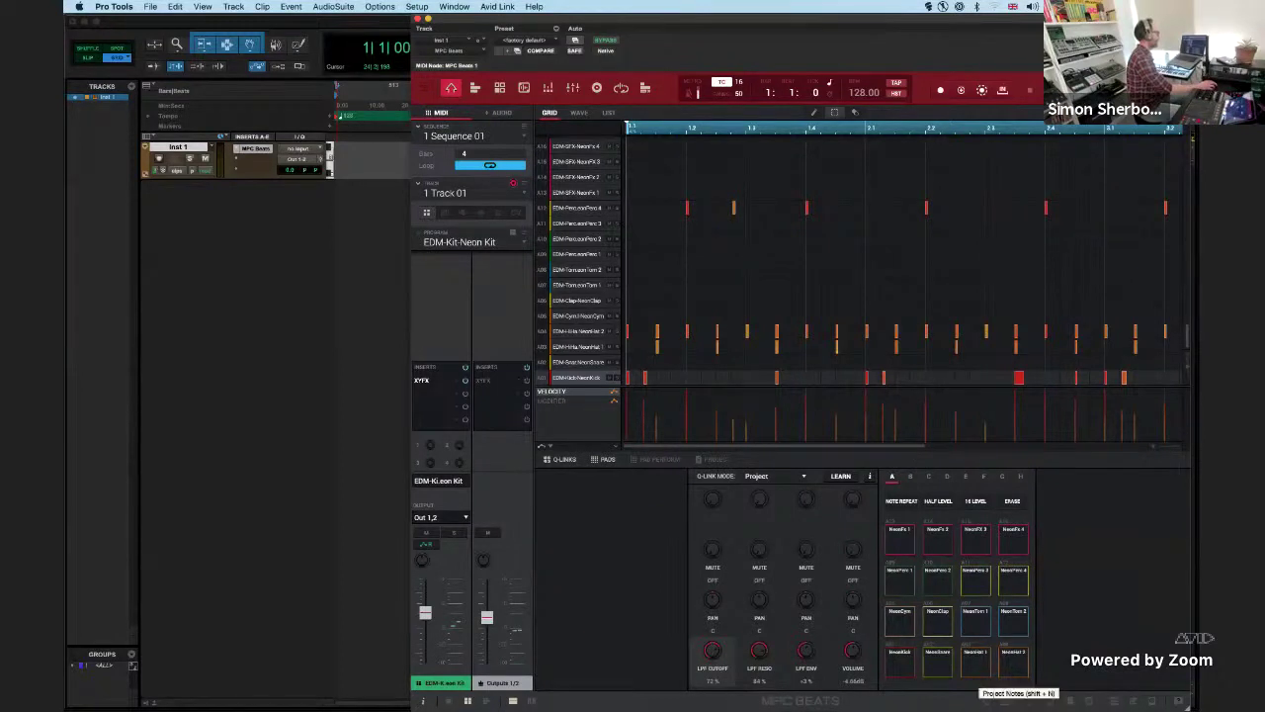
- Examine the controller's global MIDI mappings, change their view from Pads to Modes, and close the mappings
click(1005, 700)
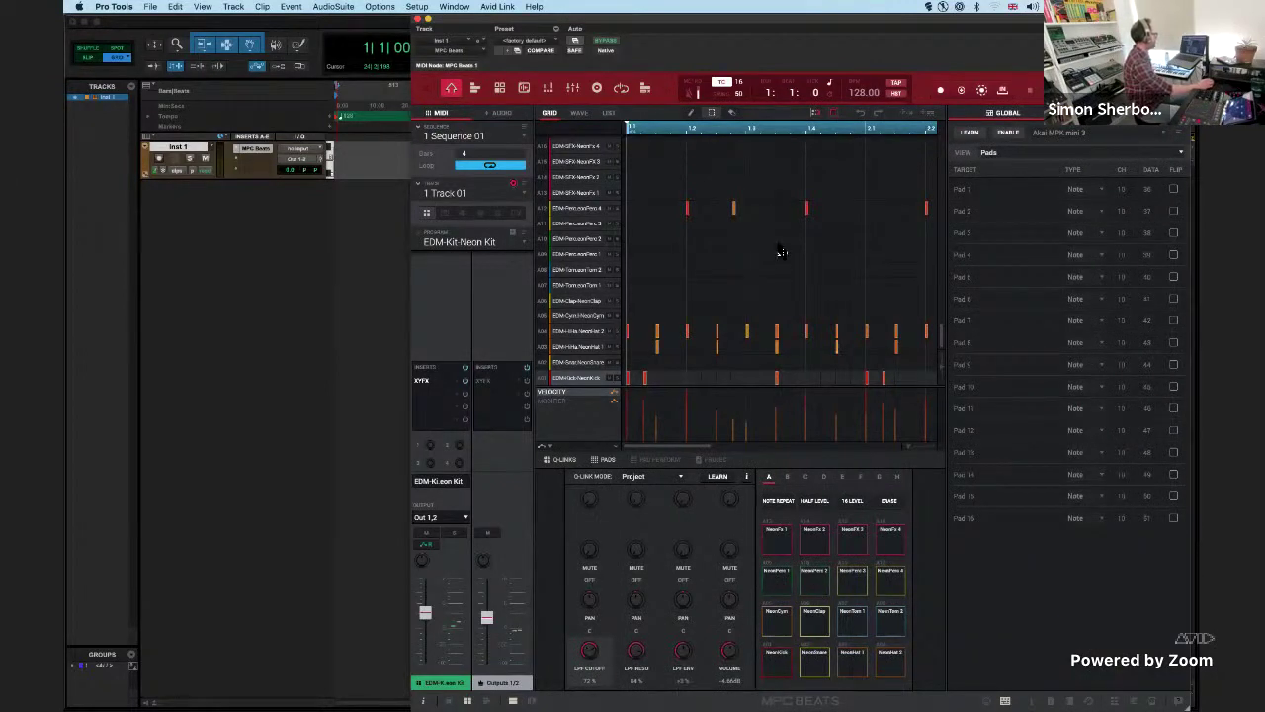
click(1046, 159)
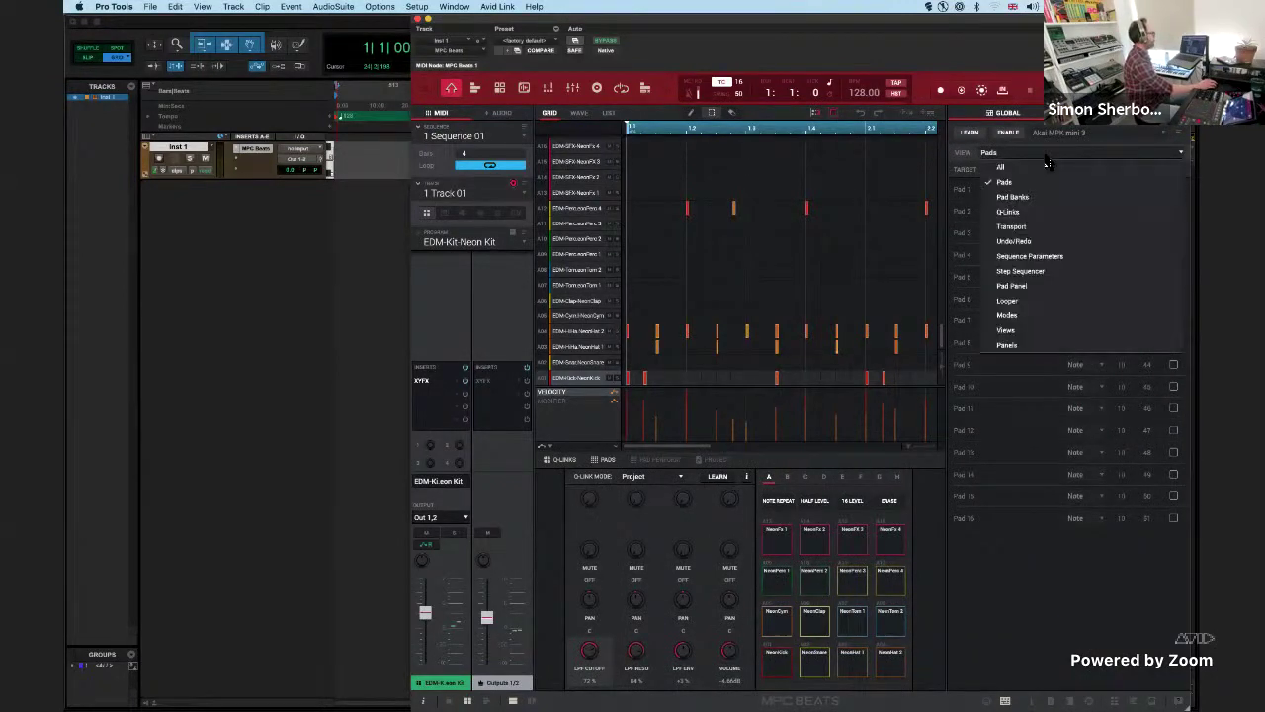
click(1025, 317)
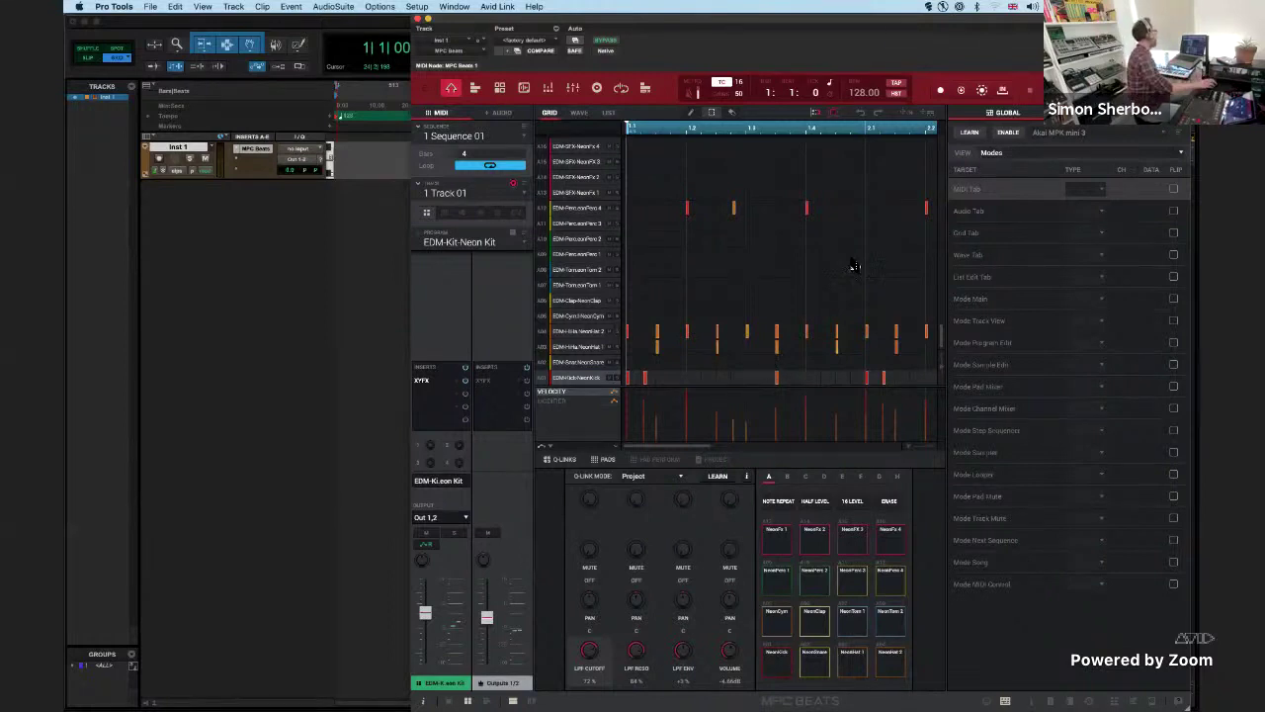
click(1006, 701)
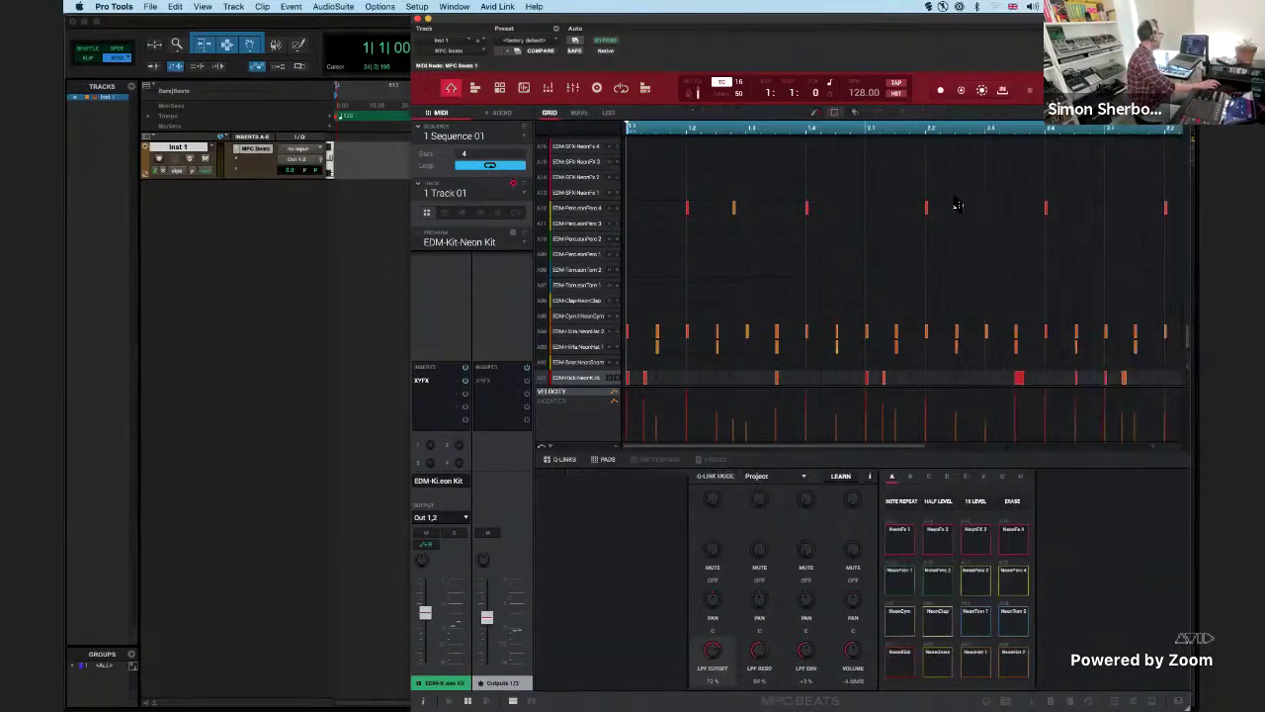
- Audition the NeonSnare pad and switch the project to Sequence 07
click(938, 660)
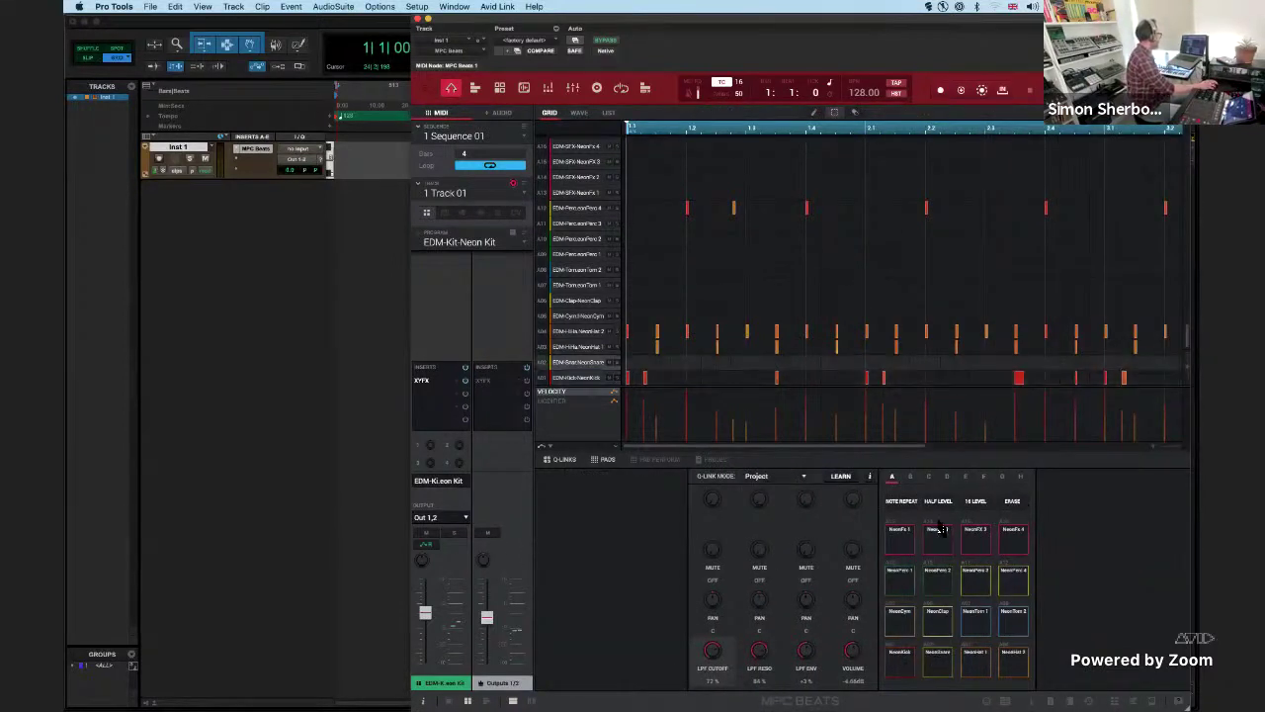
click(494, 143)
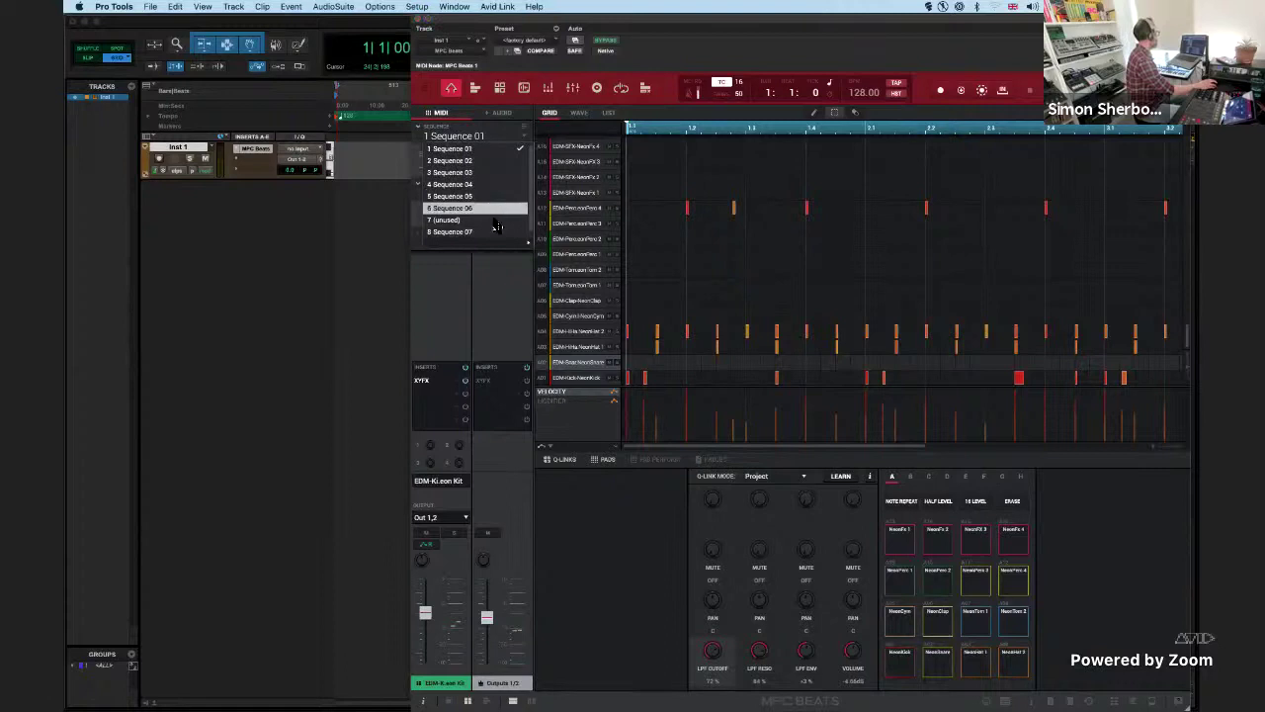
click(495, 231)
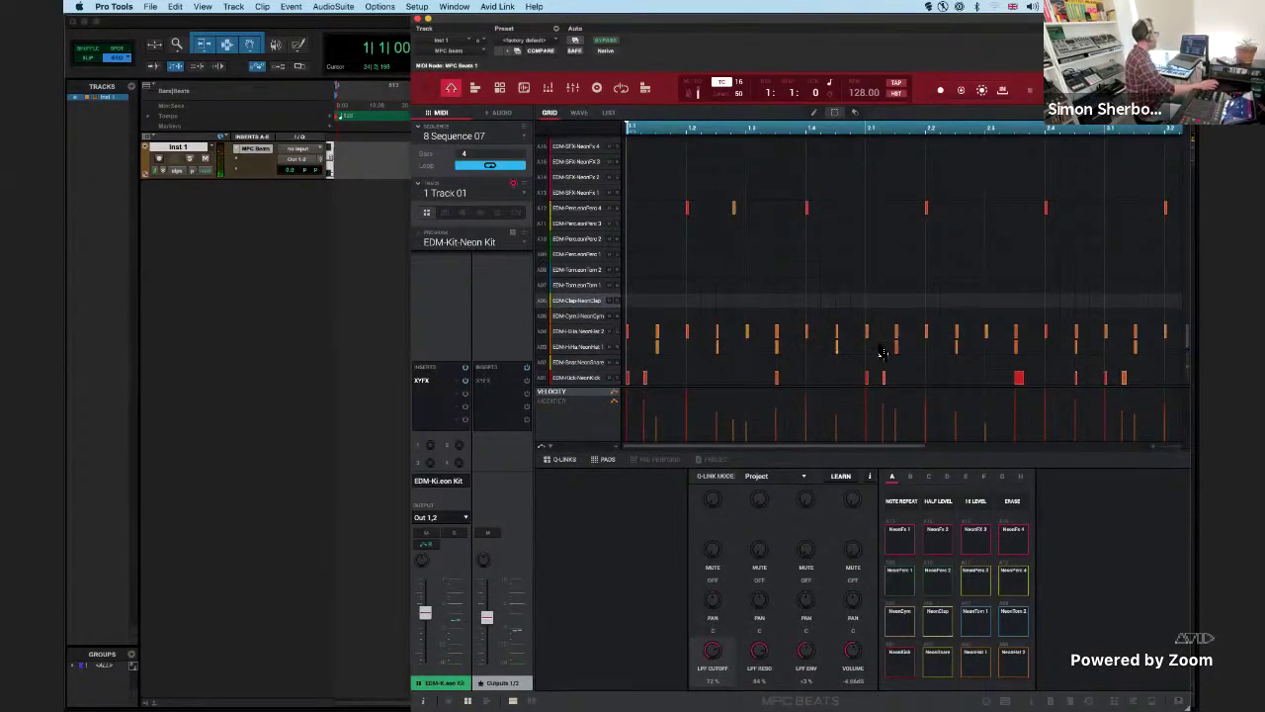
- Step through the tracks of Sequence 07, settle on Track 04 with the Bassline program, and show its program editor
click(499, 211)
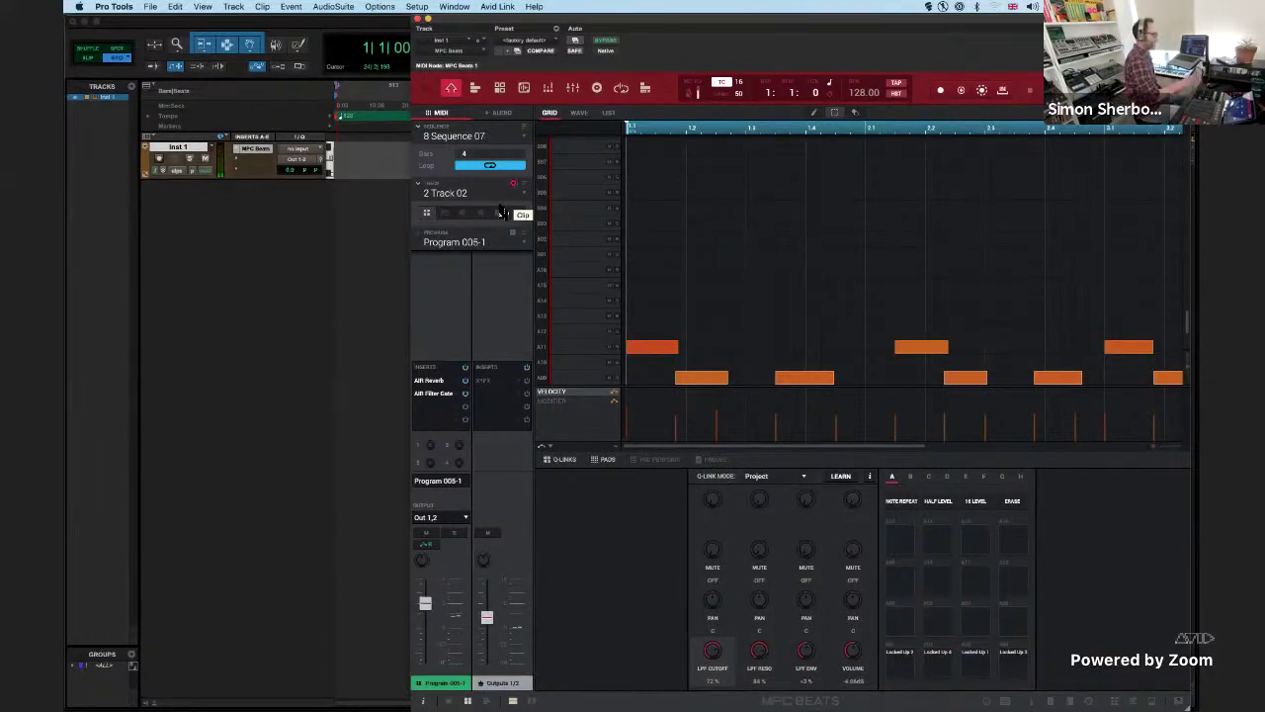
key(Down)
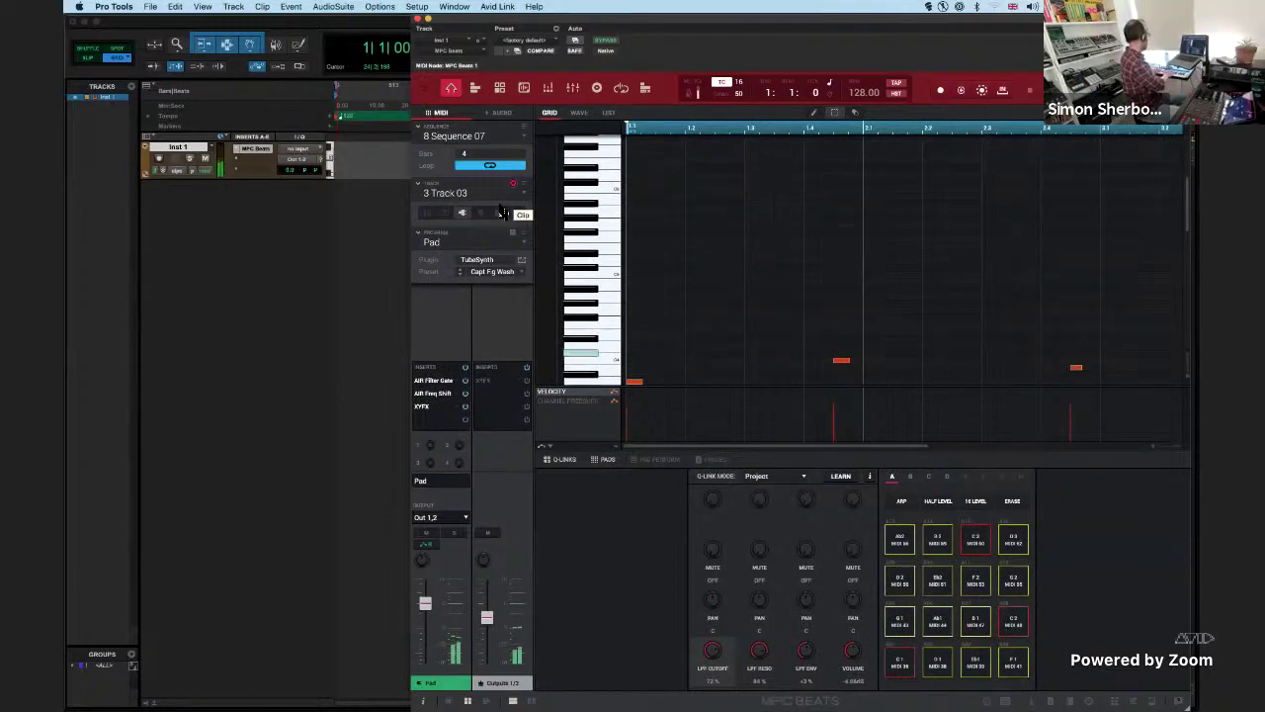
key(Down)
key(Down)
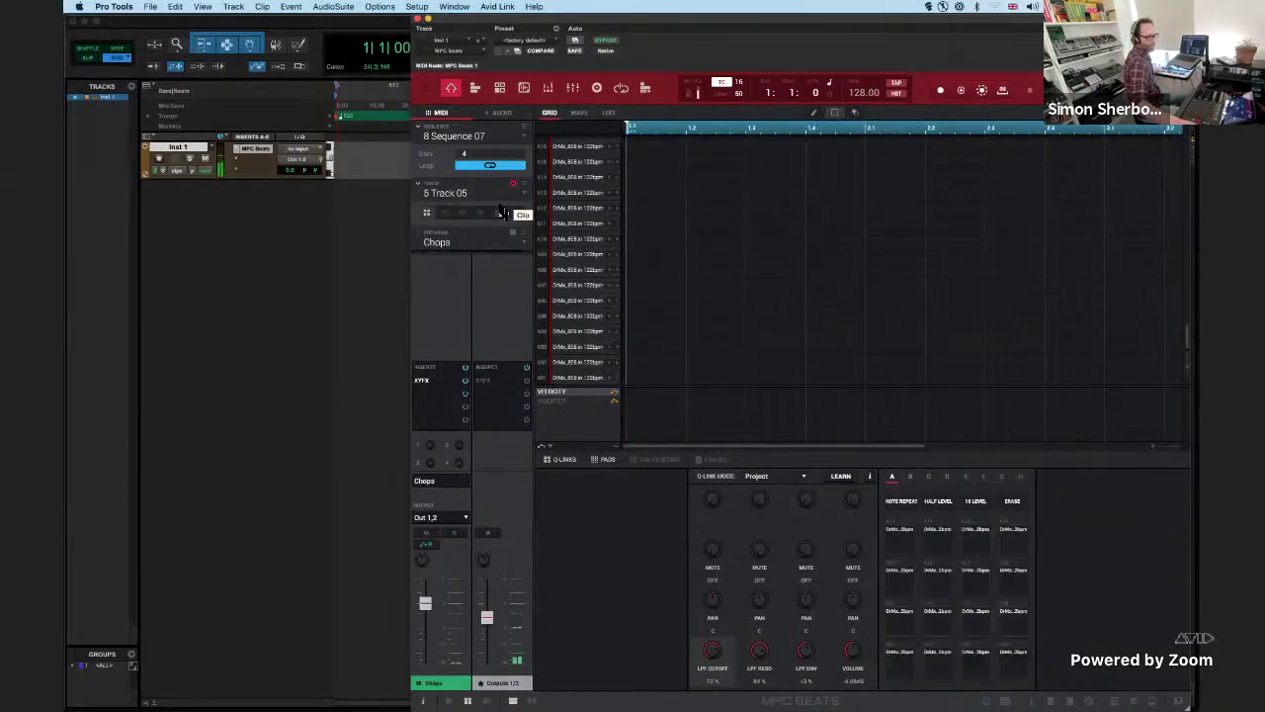
key(Up)
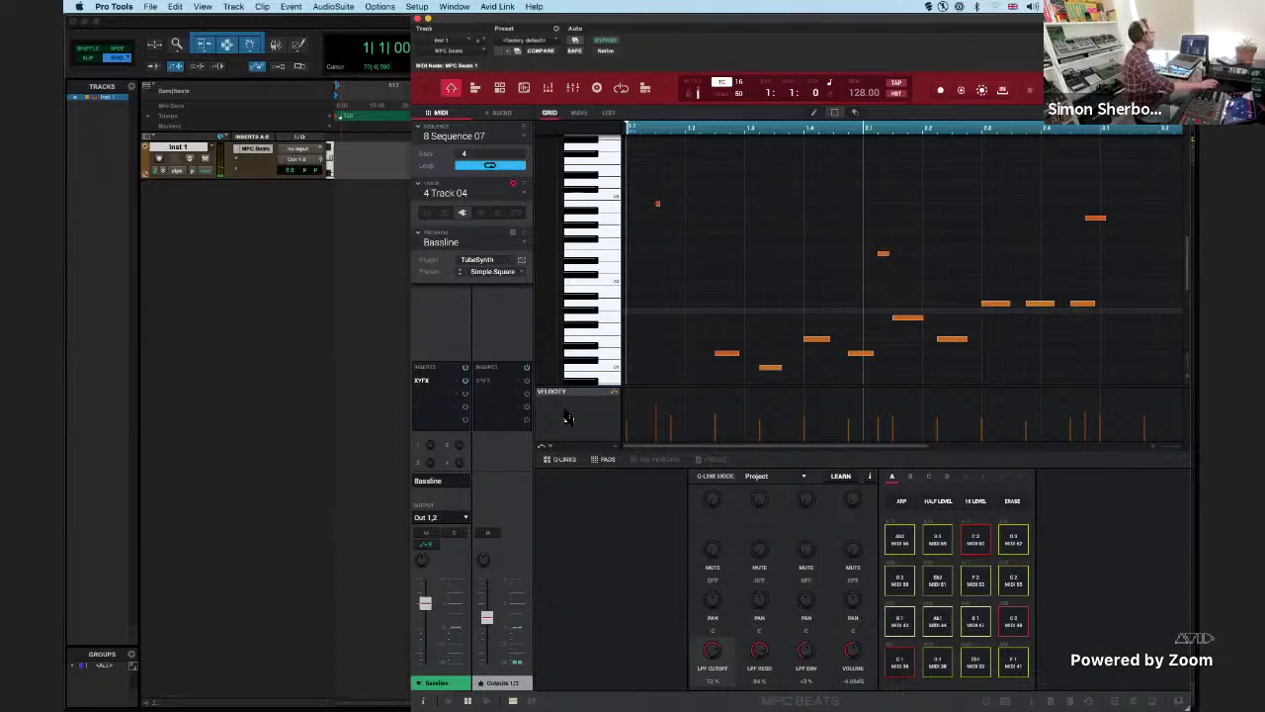
click(501, 90)
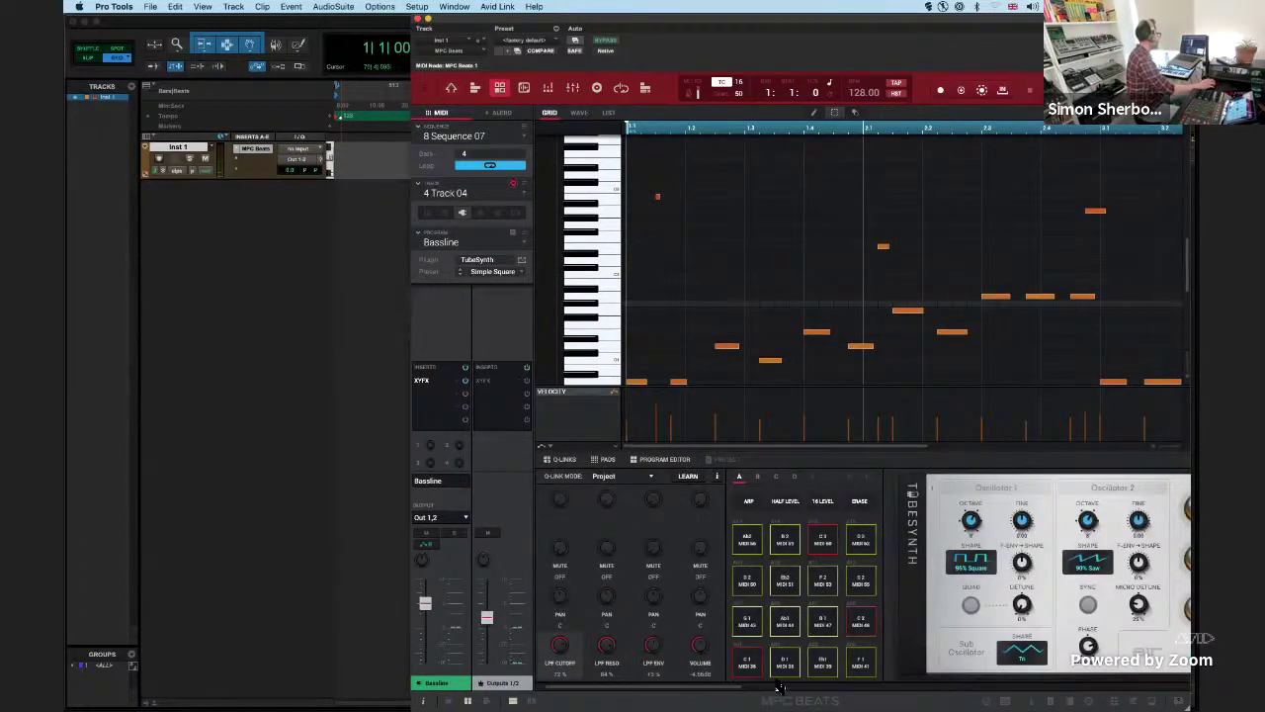
- Adjust the low-pass filter cutoff of the Bassline's TubeSynth to 27%
mouse_move(777, 684)
mouse_down()
mouse_move(992, 672)
mouse_move(1085, 689)
mouse_move(781, 687)
mouse_up()
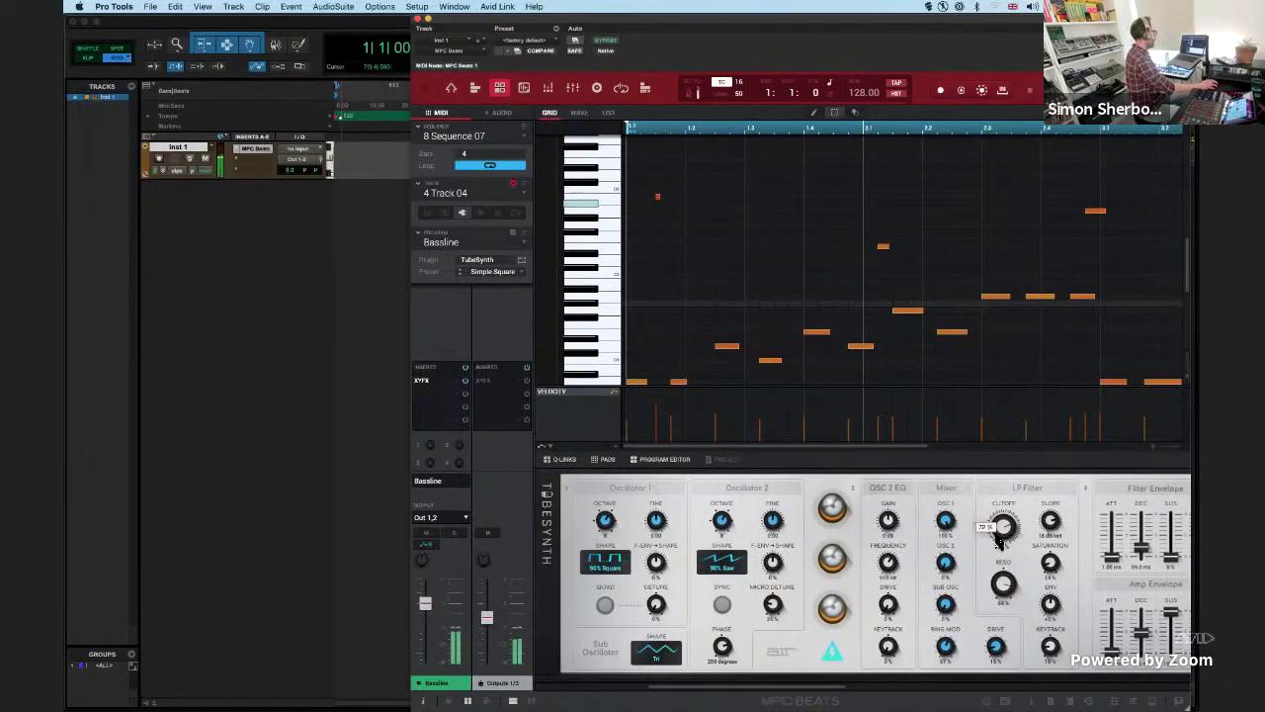
drag(1006, 533, 1006, 532)
drag(1007, 533, 1006, 541)
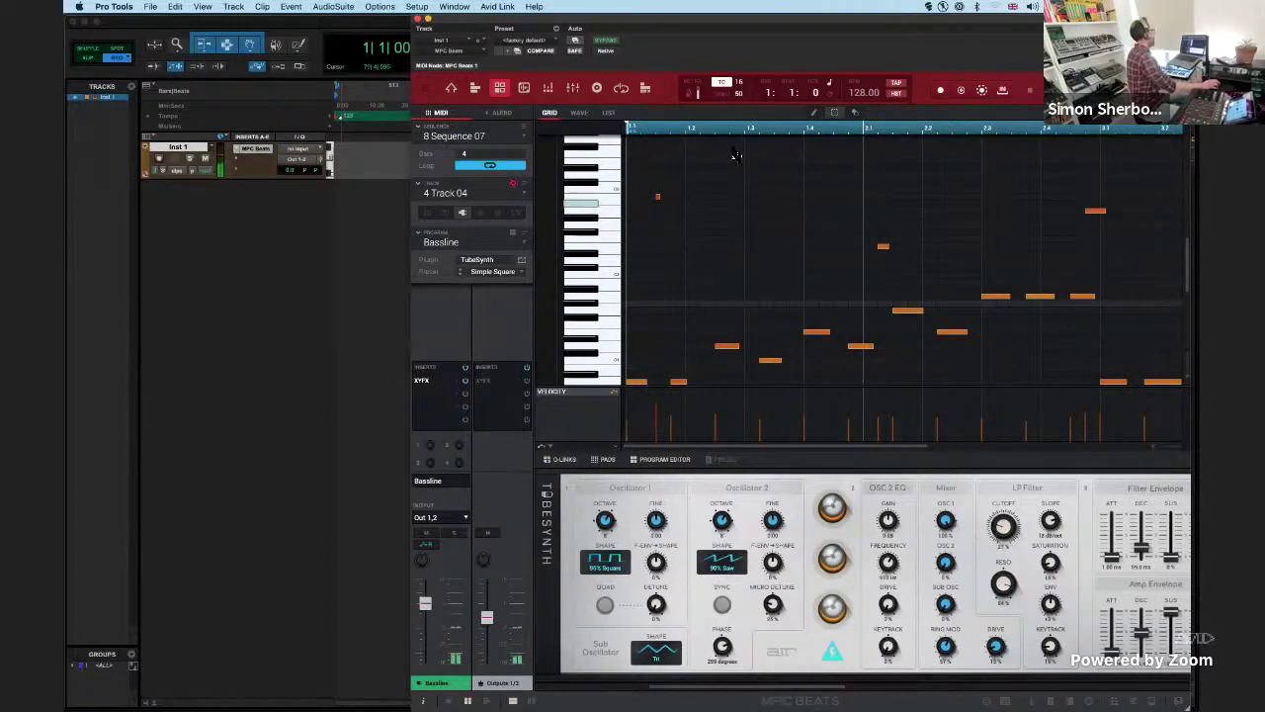
- Switch to Track 05 with the Chops program and show its sample in the sample editor's Chop mode
click(563, 110)
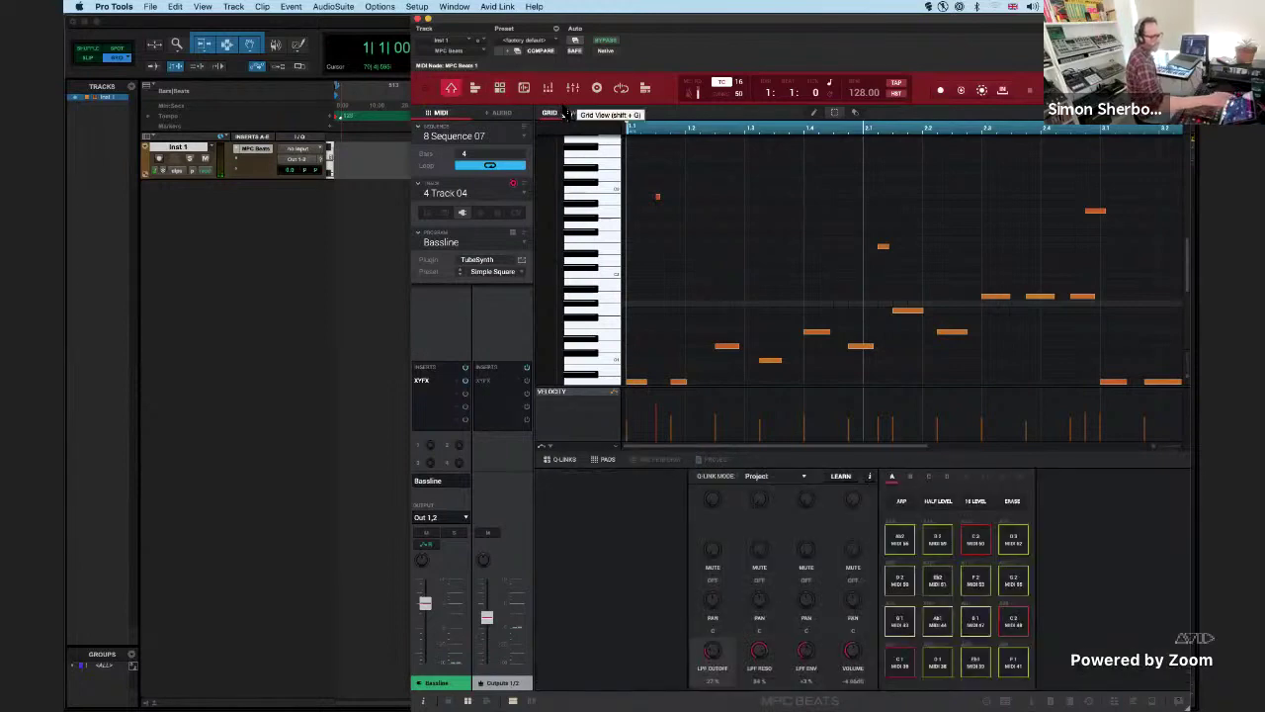
key(Down)
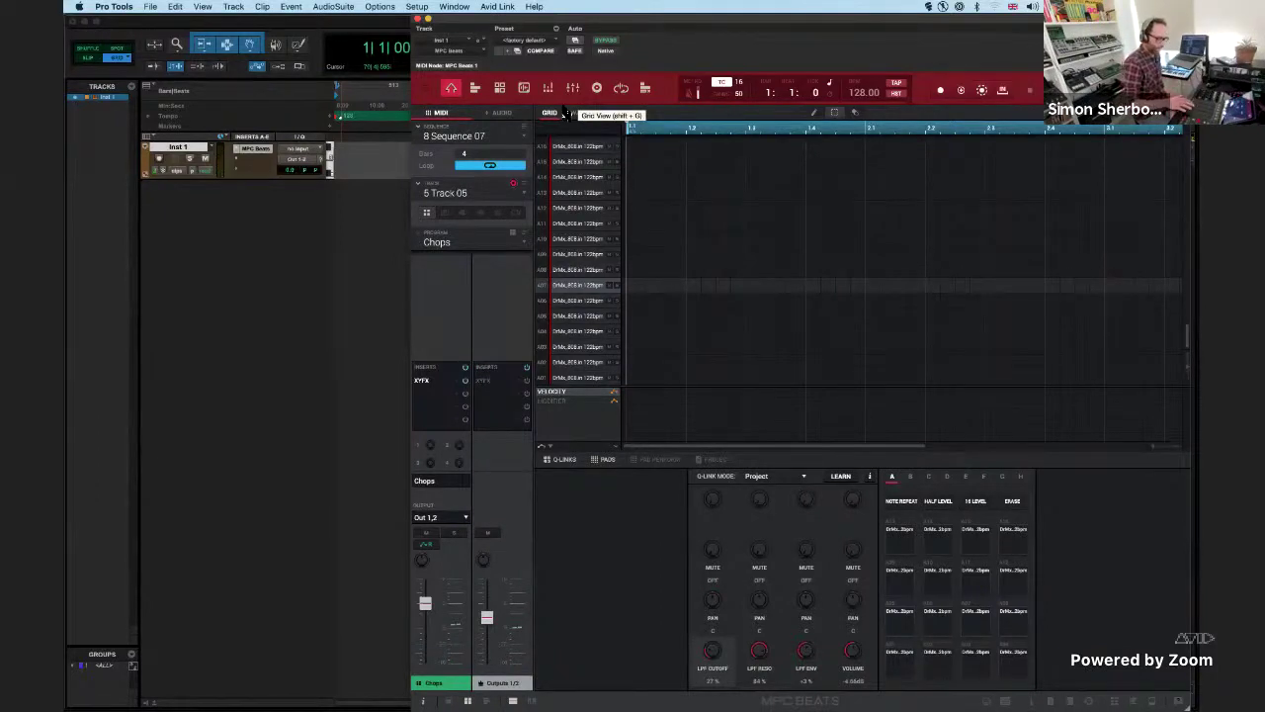
key(shift+e)
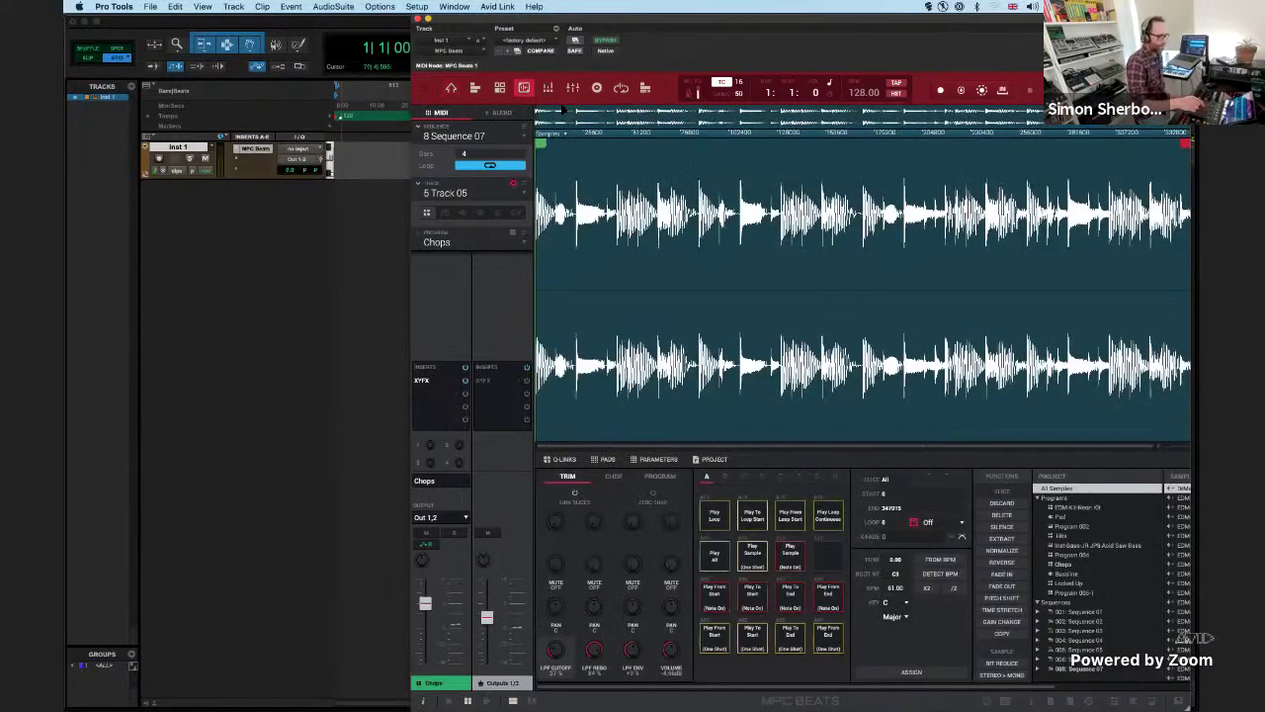
key(Tab)
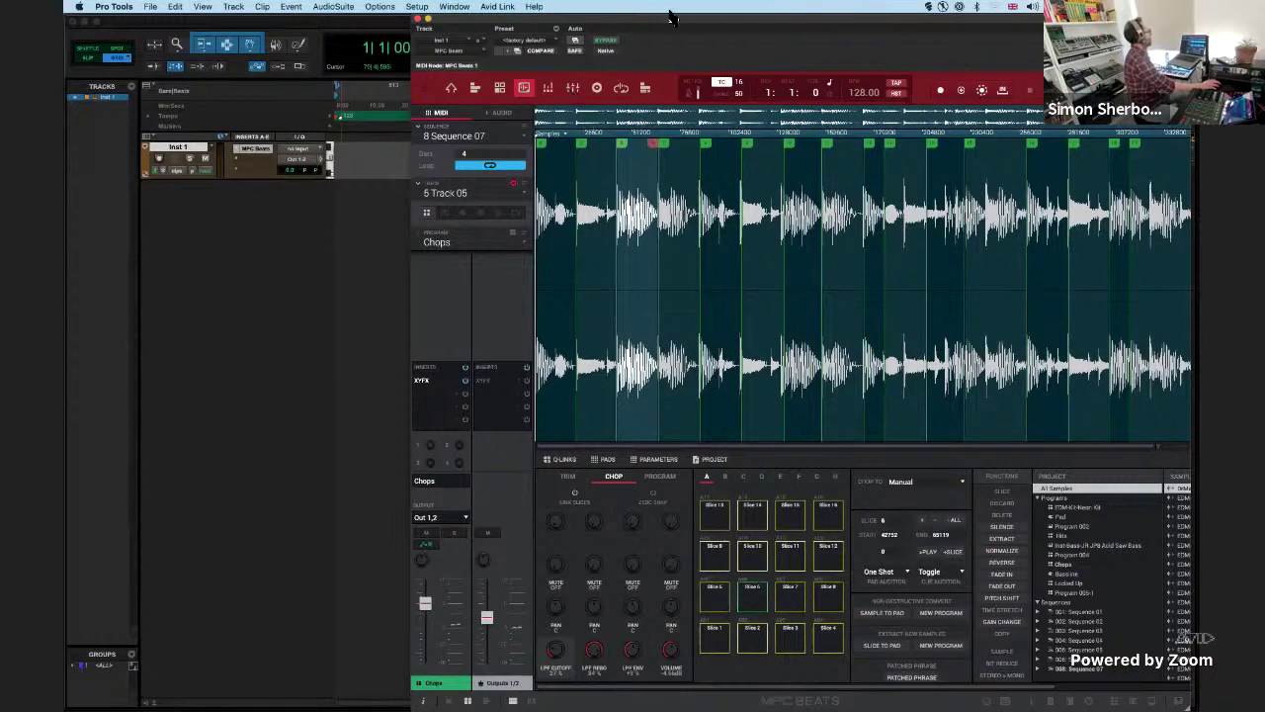
- Show the channel mixer with all tracks fitted in the overview above it, and switch the project to Sequence 01
click(574, 91)
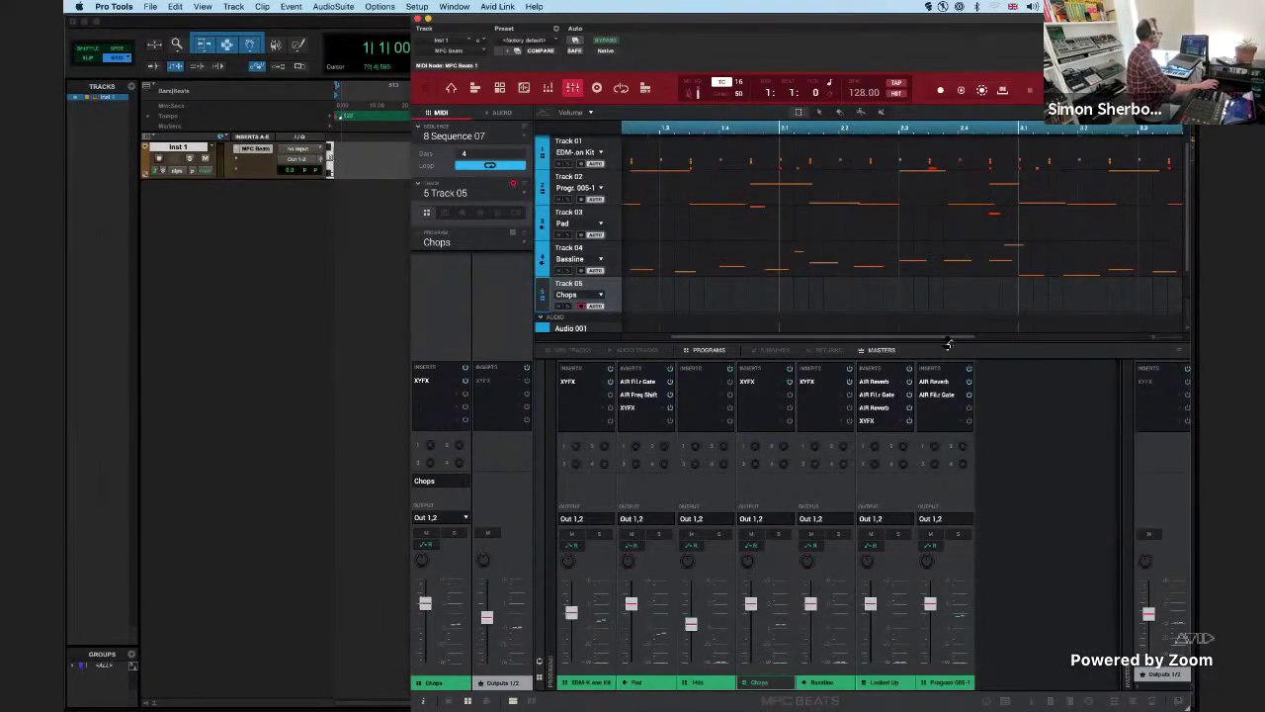
drag(946, 353, 955, 461)
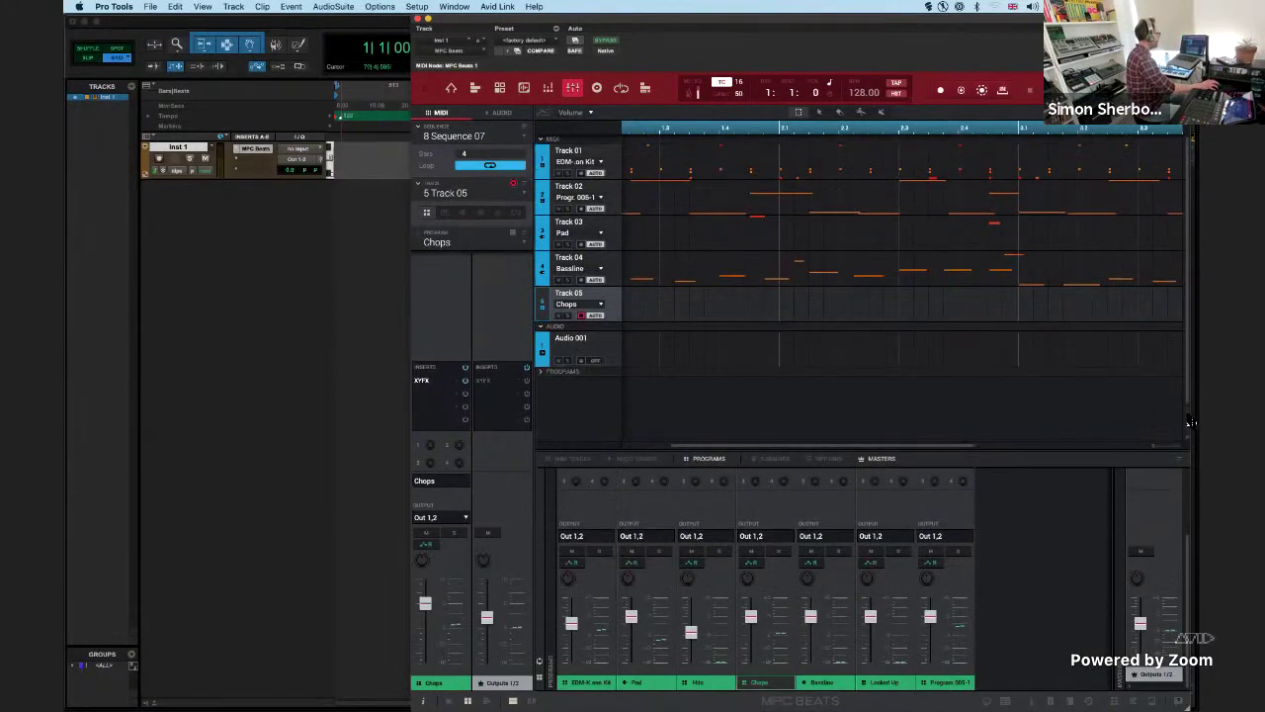
drag(1189, 425, 1191, 455)
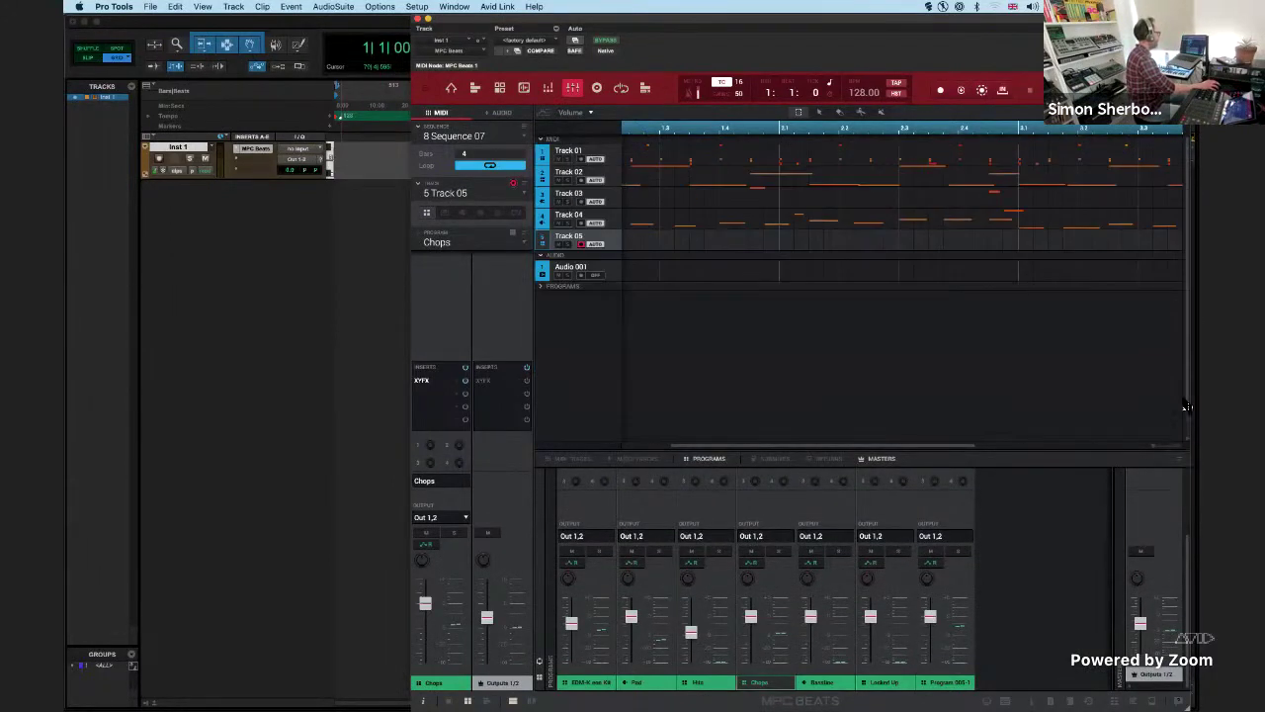
click(477, 138)
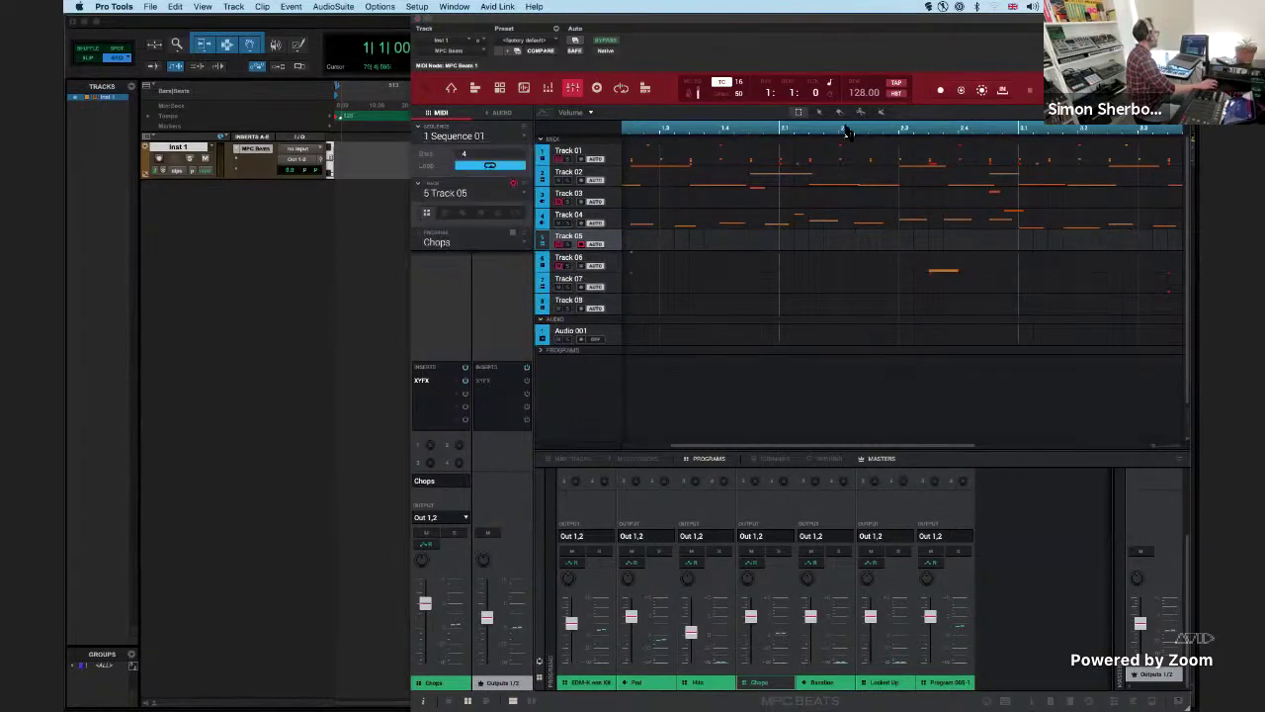
drag(877, 452, 880, 351)
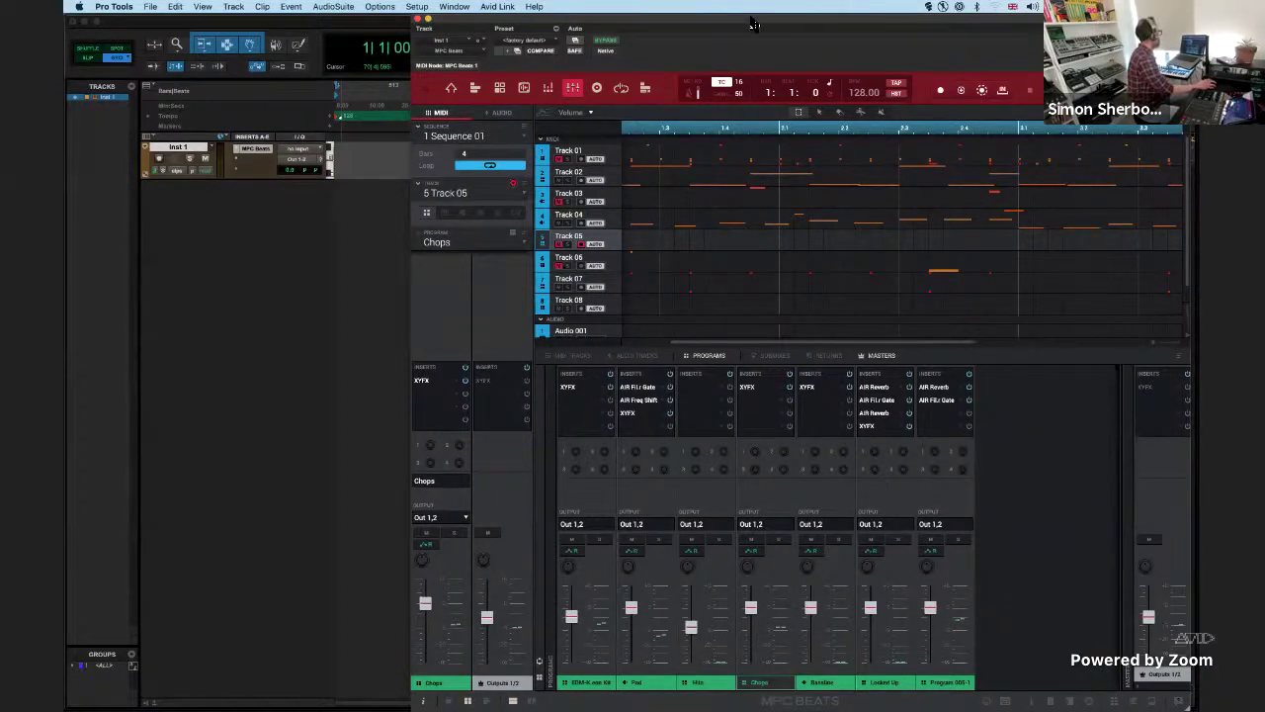
- Move the MPC Beats plug-in window down to uncover the Pro Tools timeline
drag(781, 25, 764, 28)
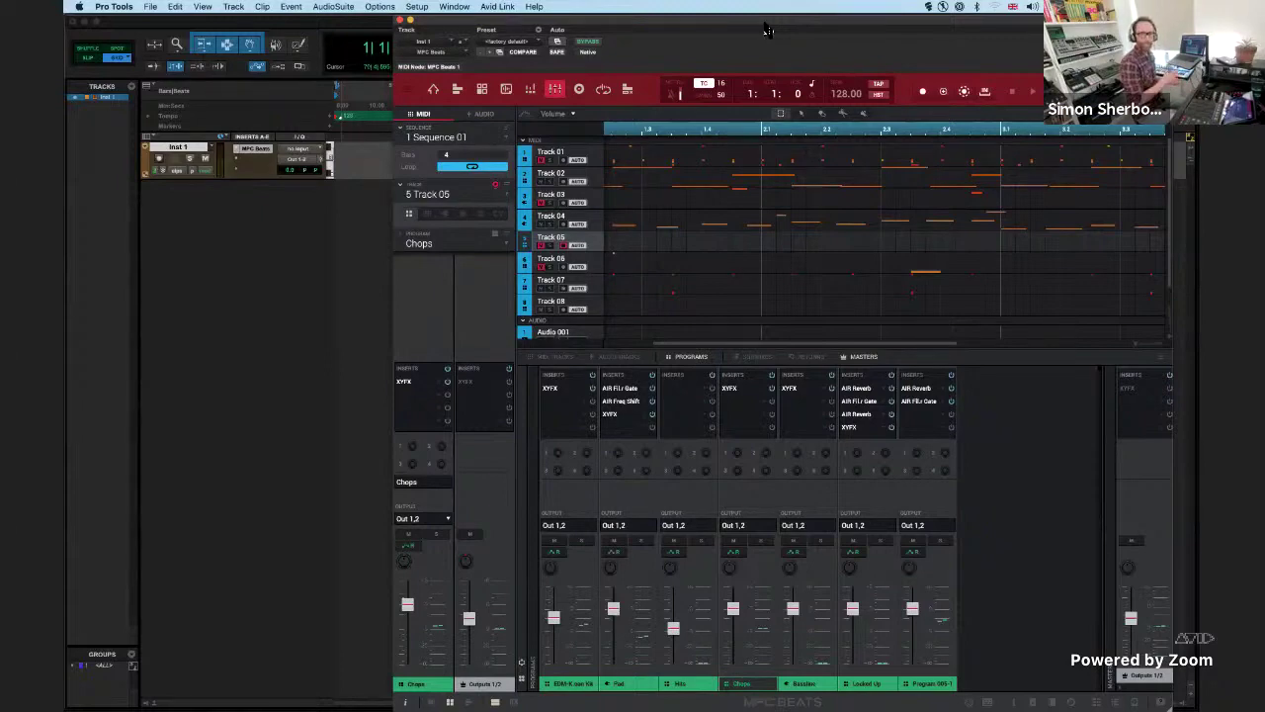
drag(1024, 21, 967, 264)
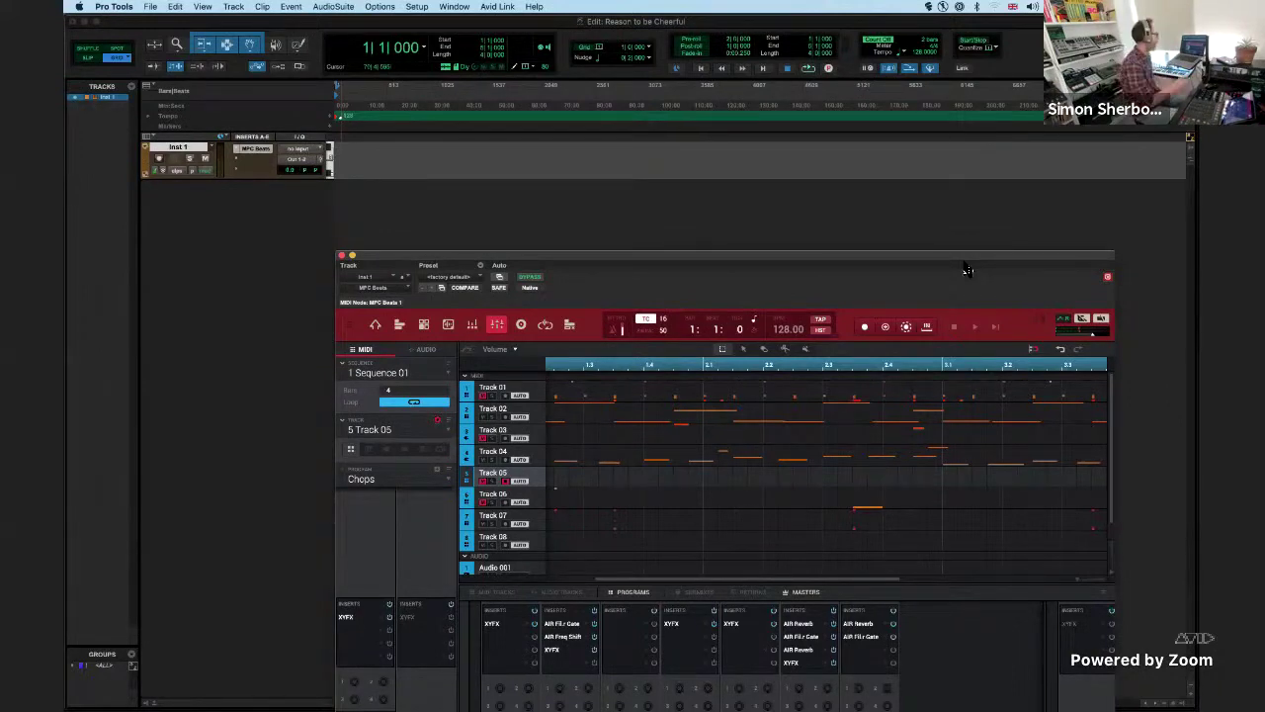
drag(991, 260, 1024, 168)
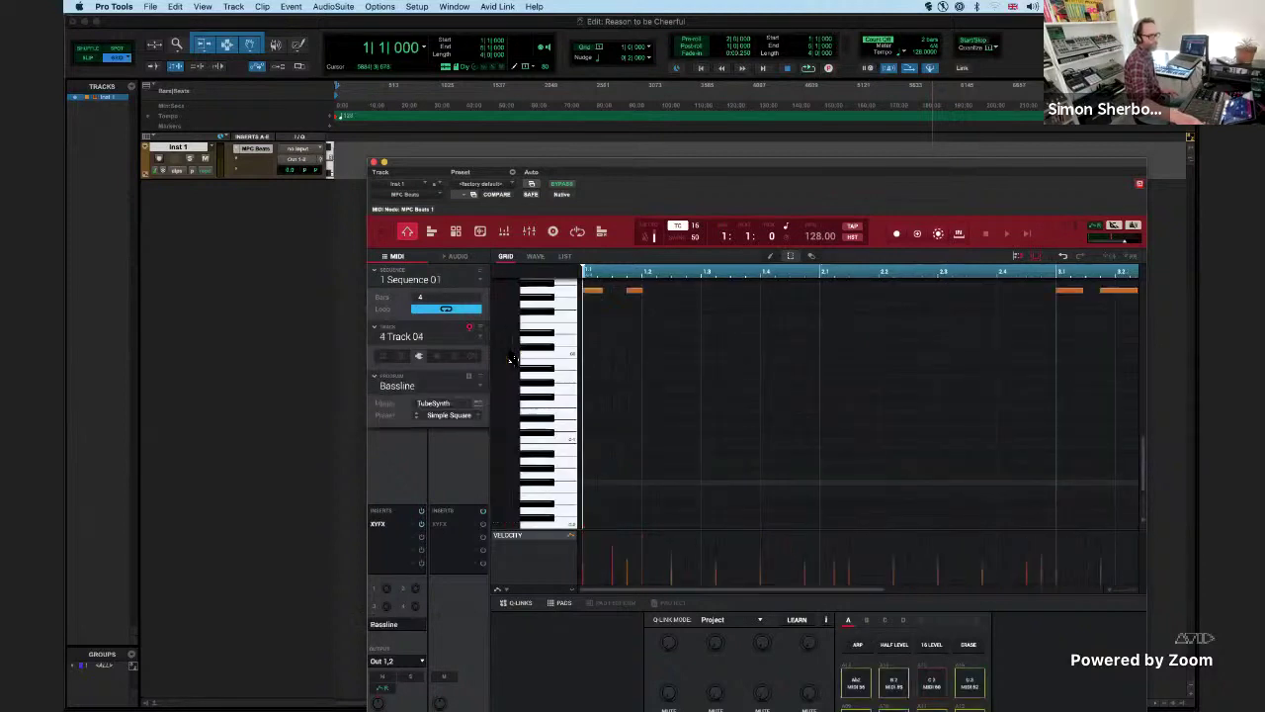
- Select Track 01 of Sequence 02 with the EDM-Kit-Neon Kit program in the main grid view
key(Down)
key(Down)
key(Down)
key(Down)
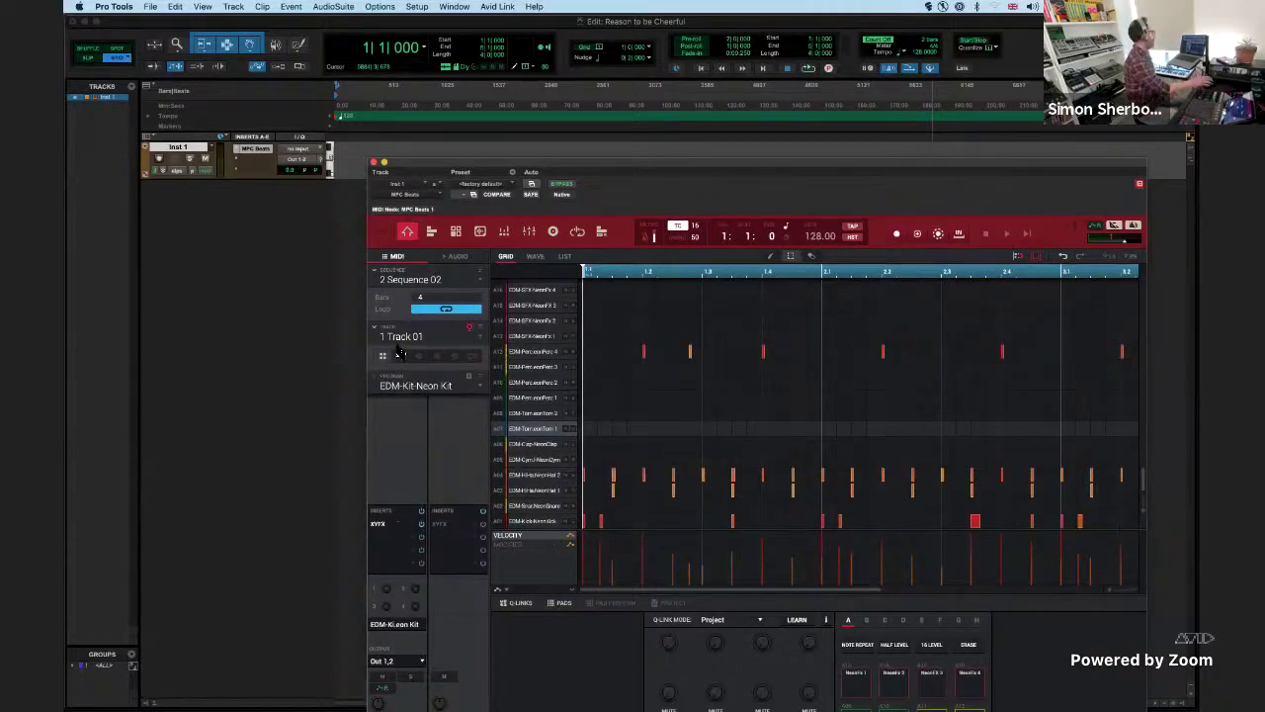
- Export the audio of Sequence 02's Track 01 from MPC Beats onto a new audio track in the Pro Tools timeline
drag(1010, 166, 803, 240)
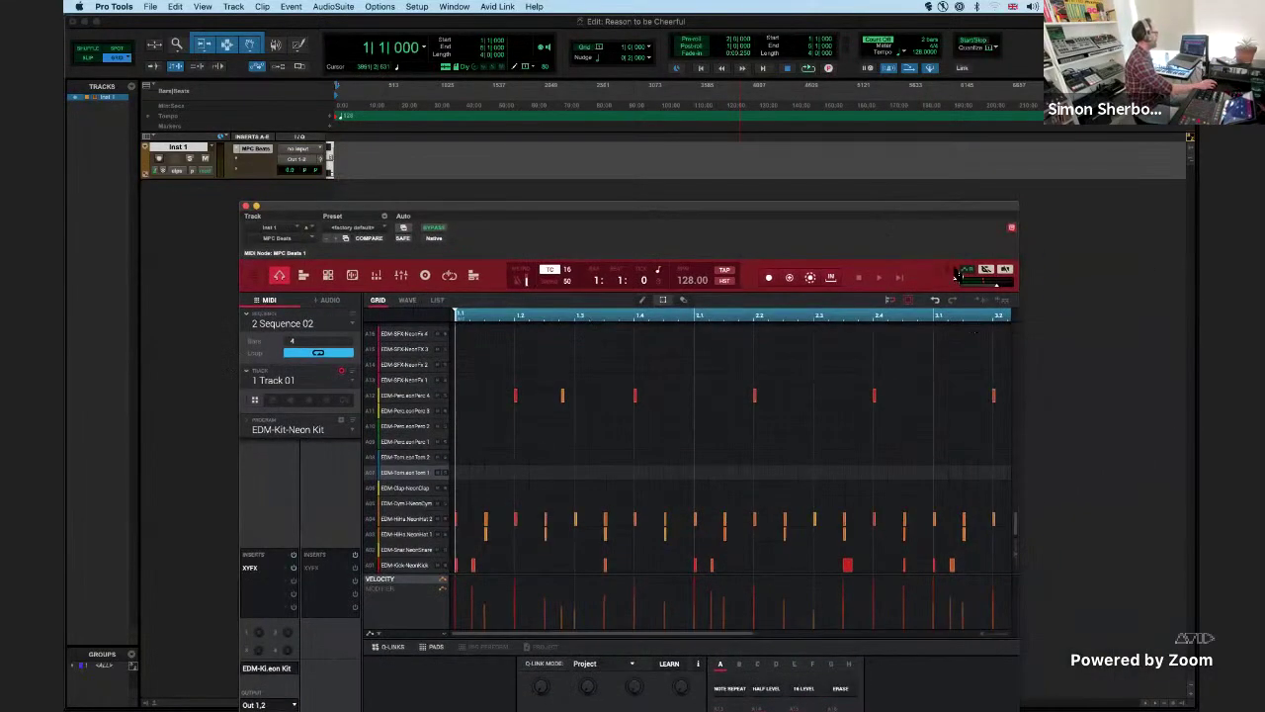
click(979, 303)
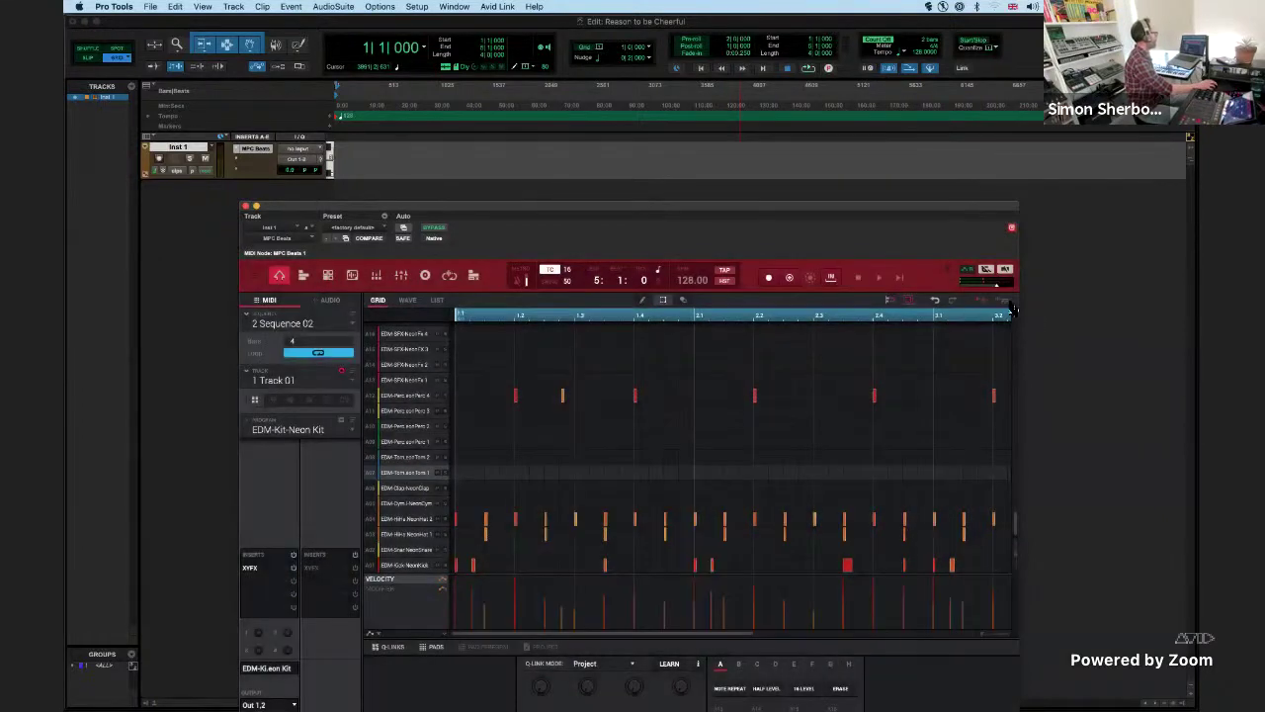
drag(983, 312, 1060, 201)
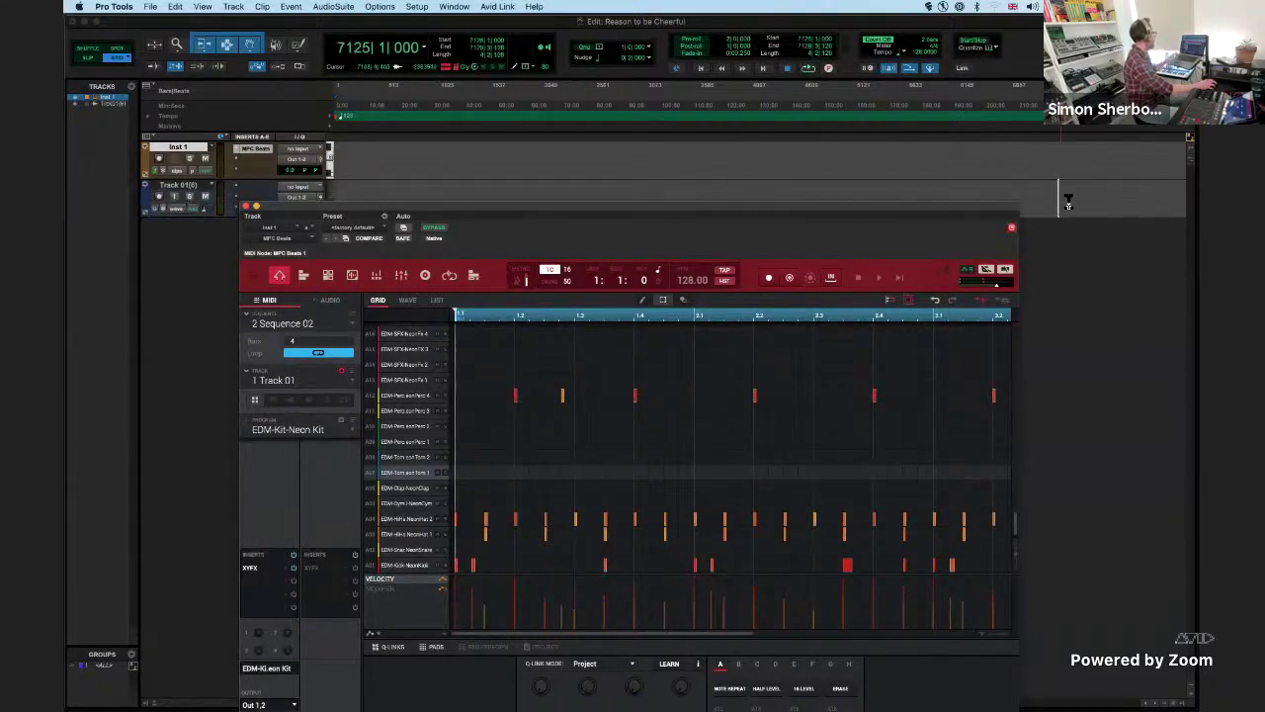
- Examine the exported Track 01 audio clip up close on the Pro Tools timeline, keeping the plug-in window clear of it
click(1065, 201)
key(t)
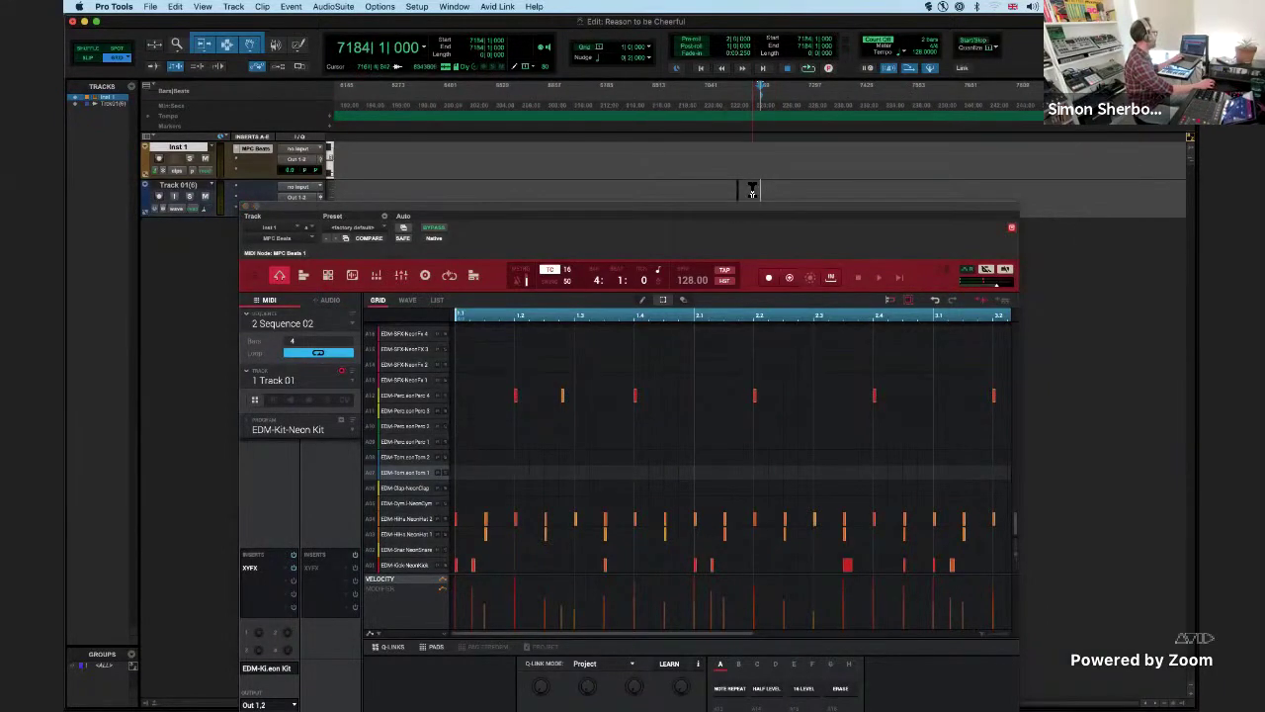
click(752, 189)
key(t)
key(t)
key(t)
key(t)
click(547, 156)
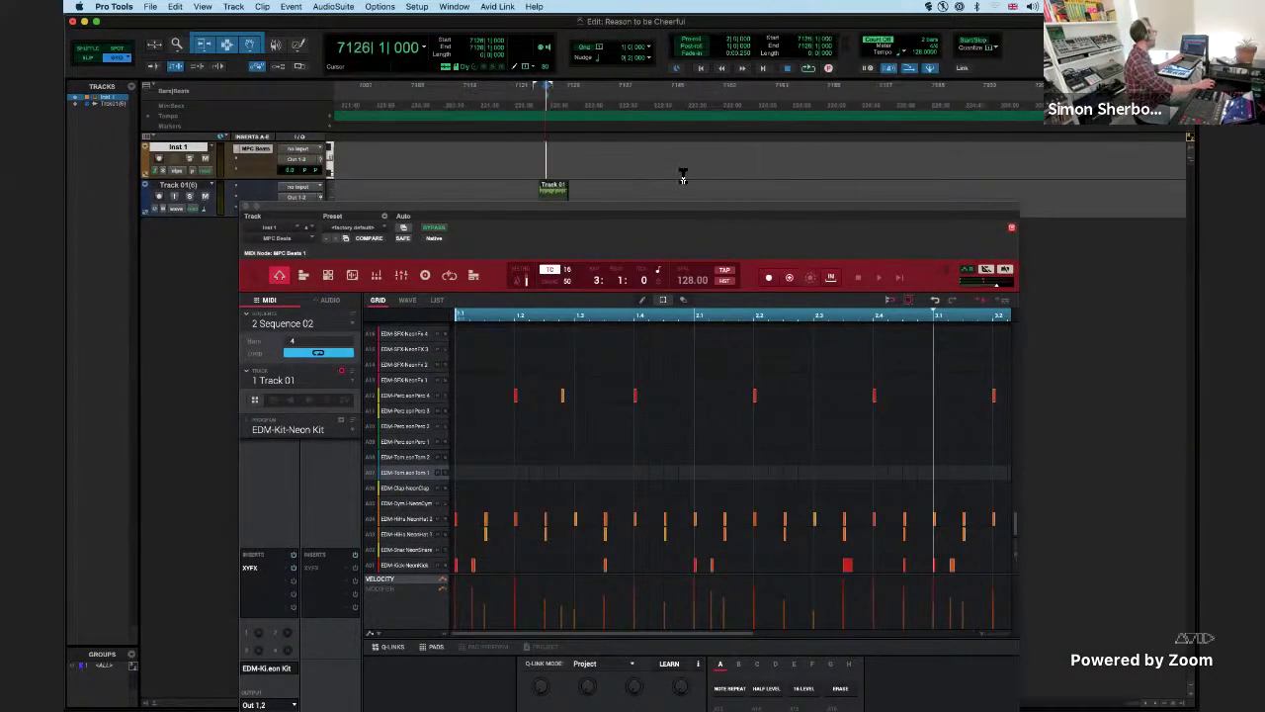
key(t)
key(t)
key(t)
drag(800, 206, 850, 282)
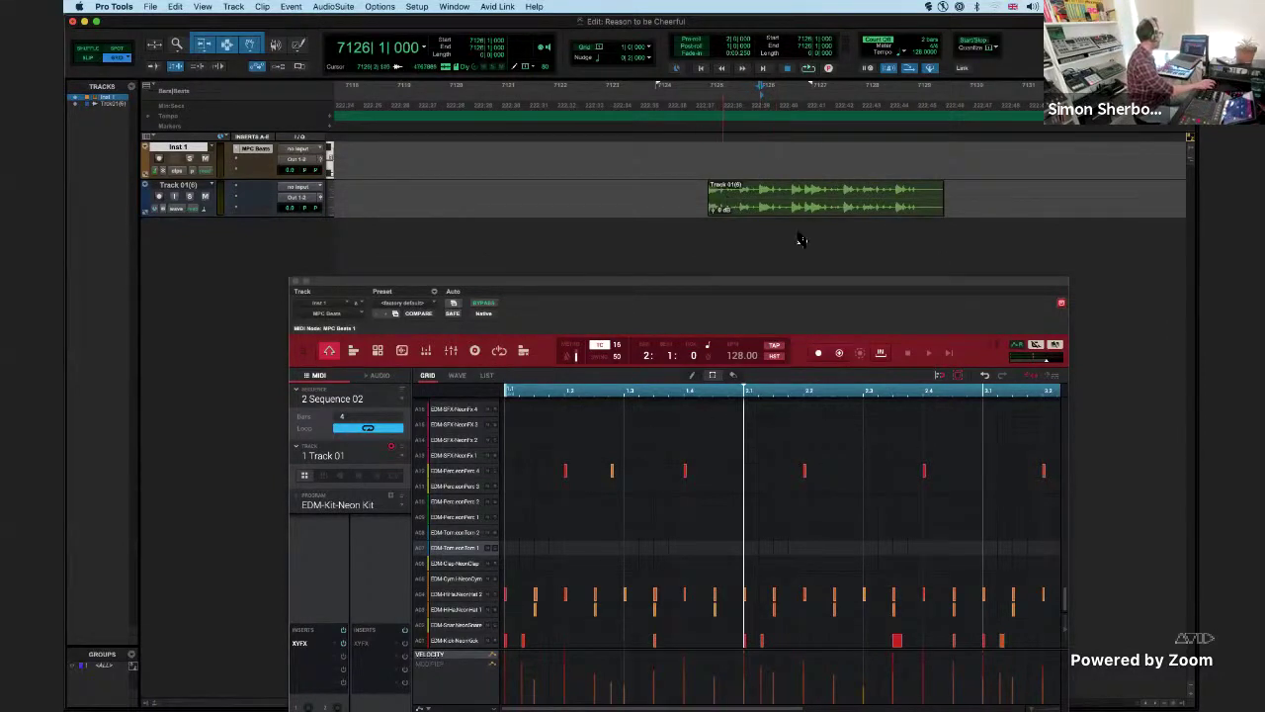
drag(658, 285, 645, 231)
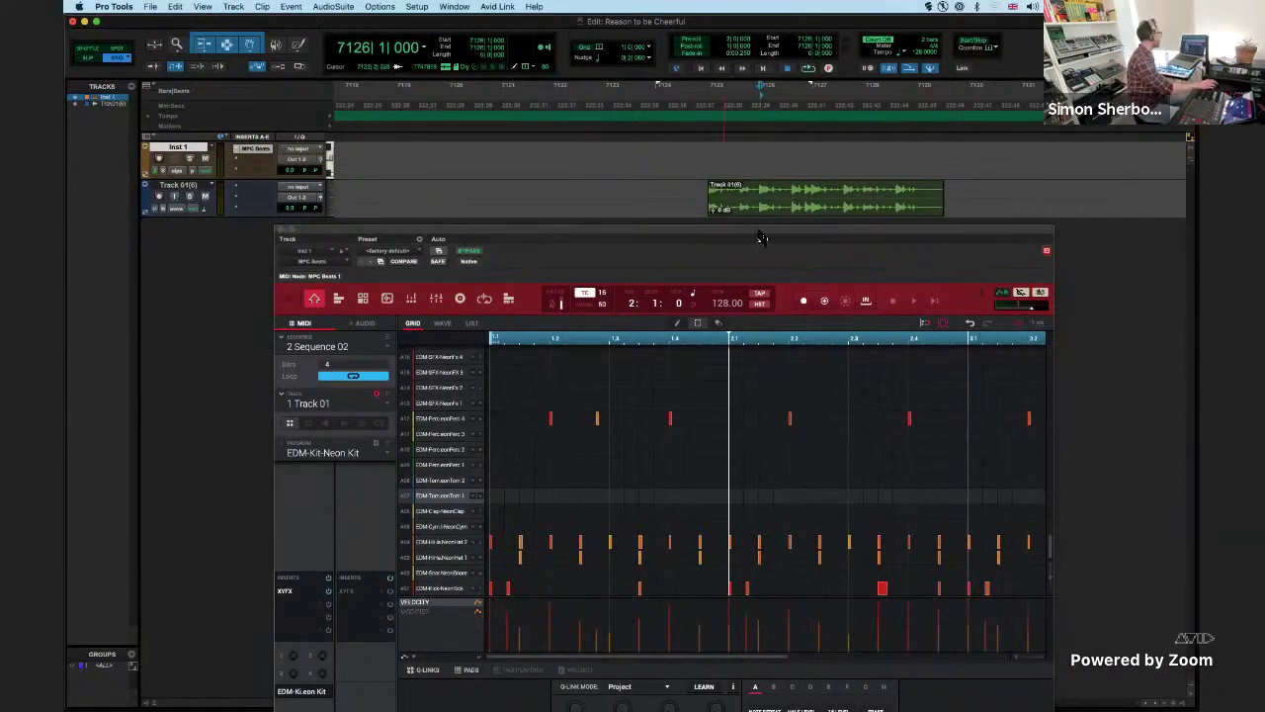
drag(759, 235, 846, 240)
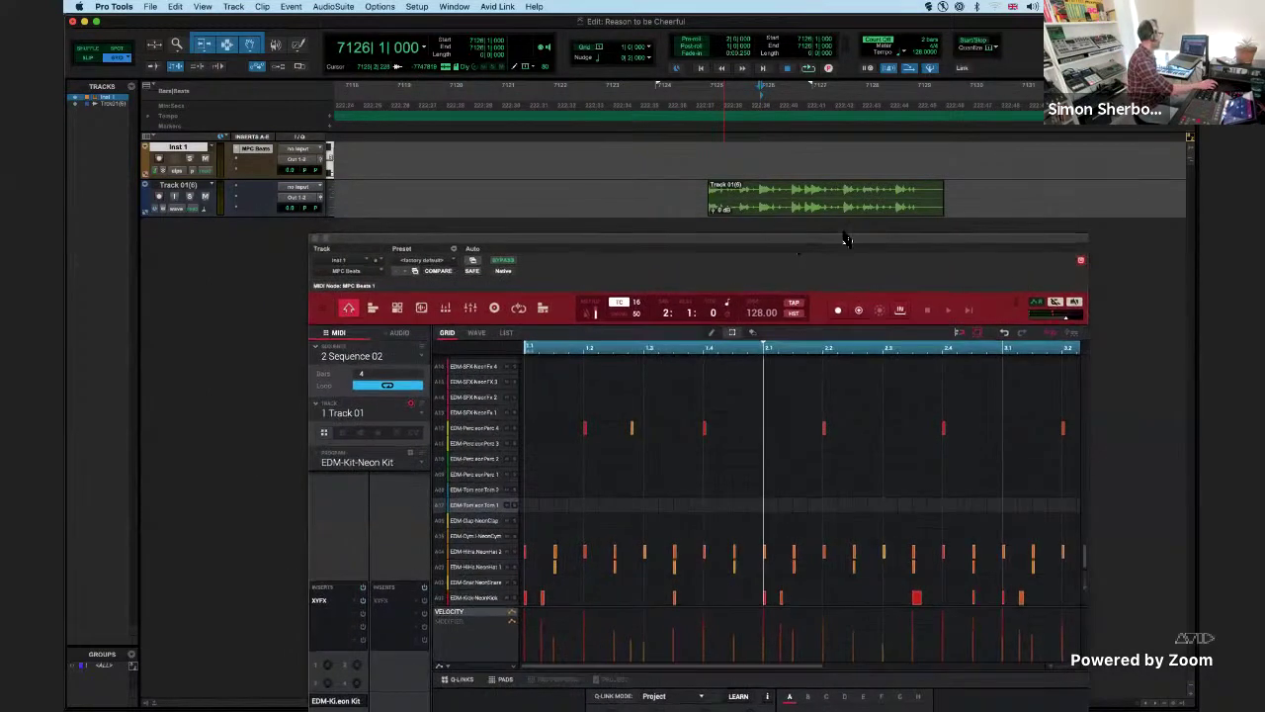
- Delete the exported Track 01 audio track together with its clip
click(190, 186)
right_click(194, 186)
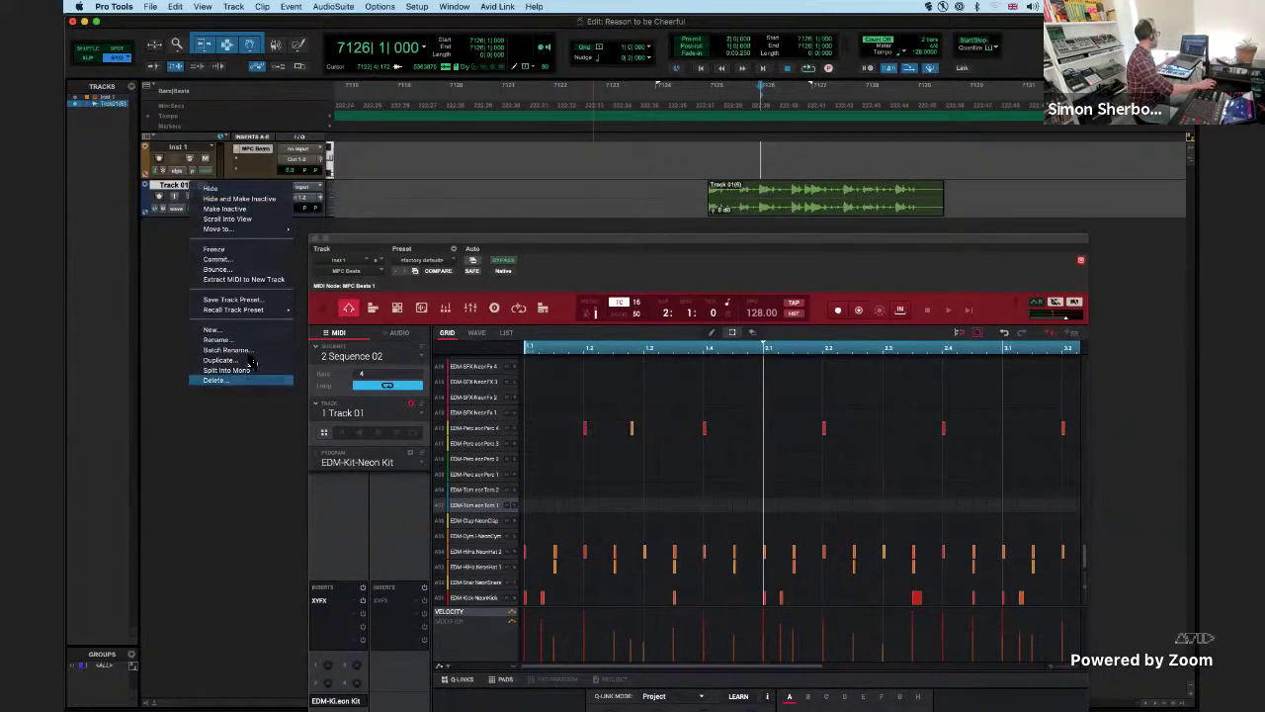
click(248, 380)
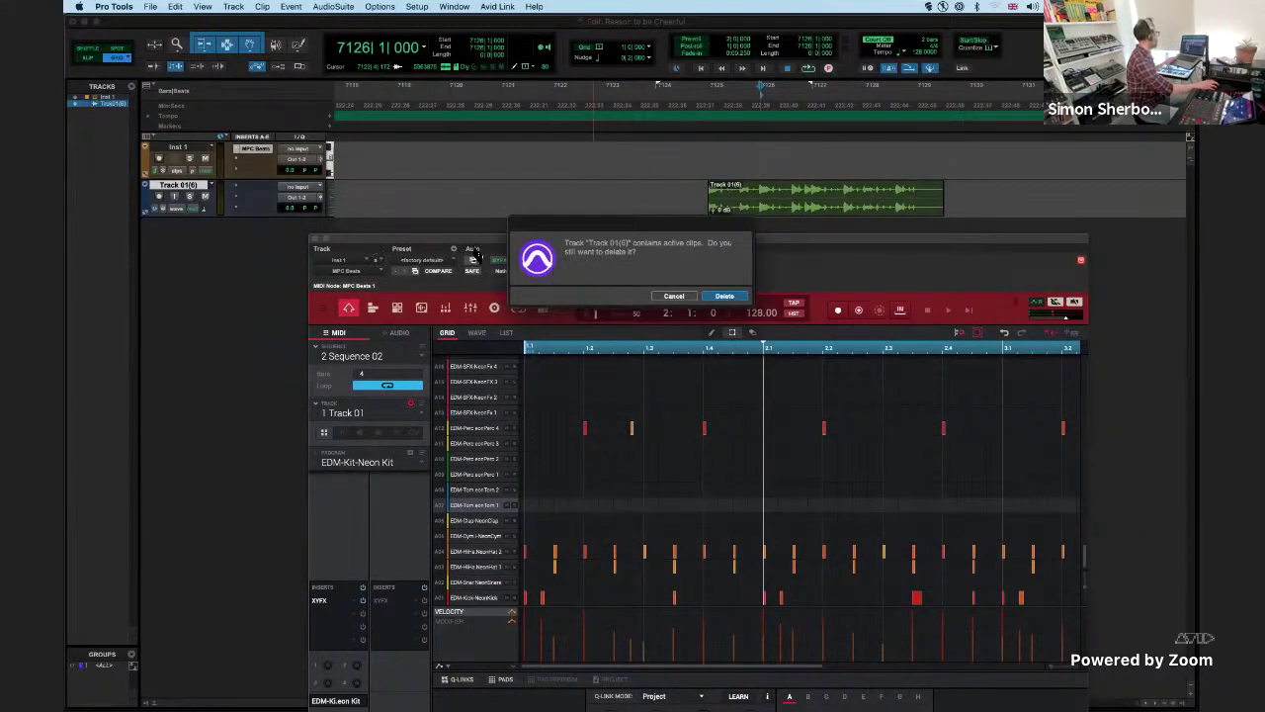
key(Return)
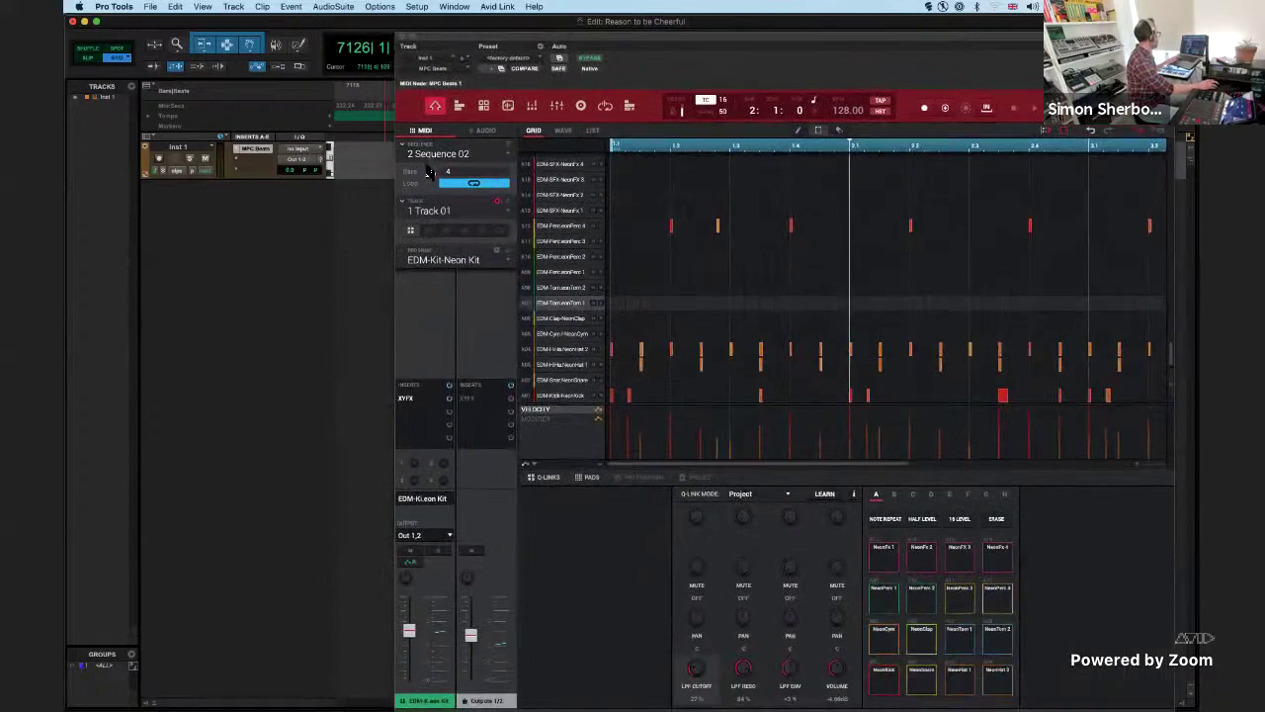
- Return the Pro Tools cursor to the session start and show the MPC channel mixer for Sequence 02
key(Return)
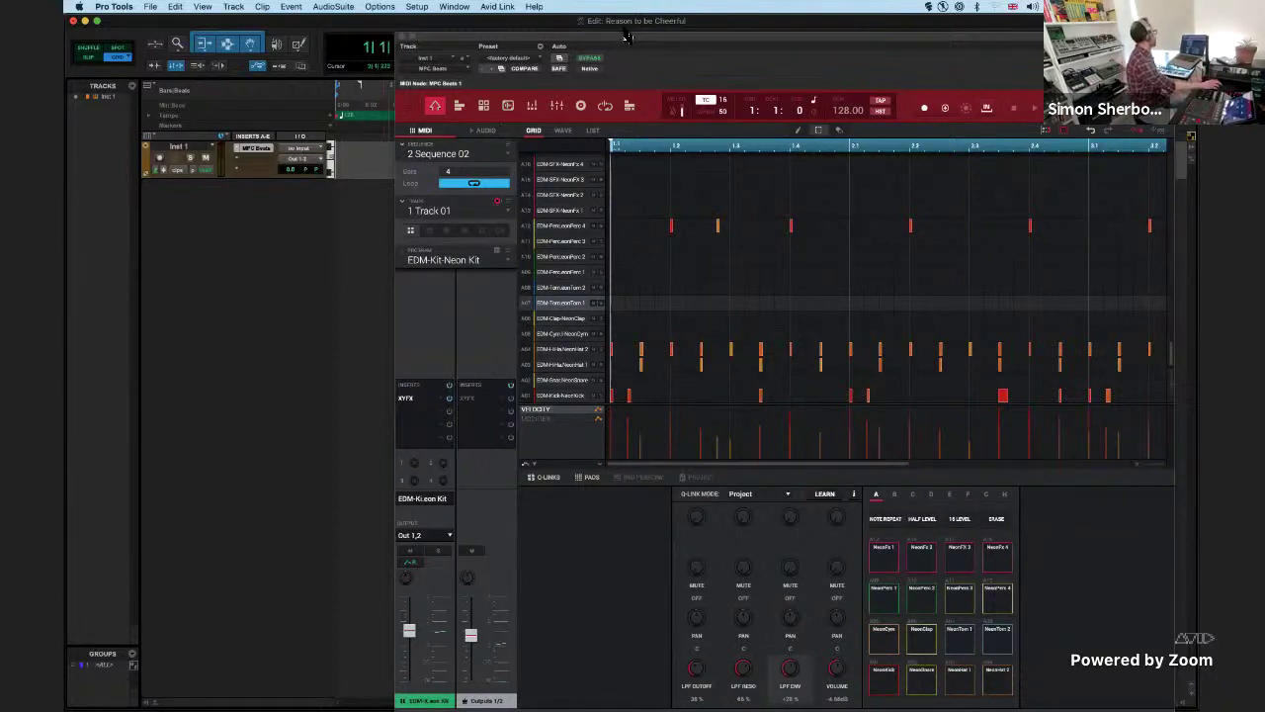
drag(635, 40, 613, 272)
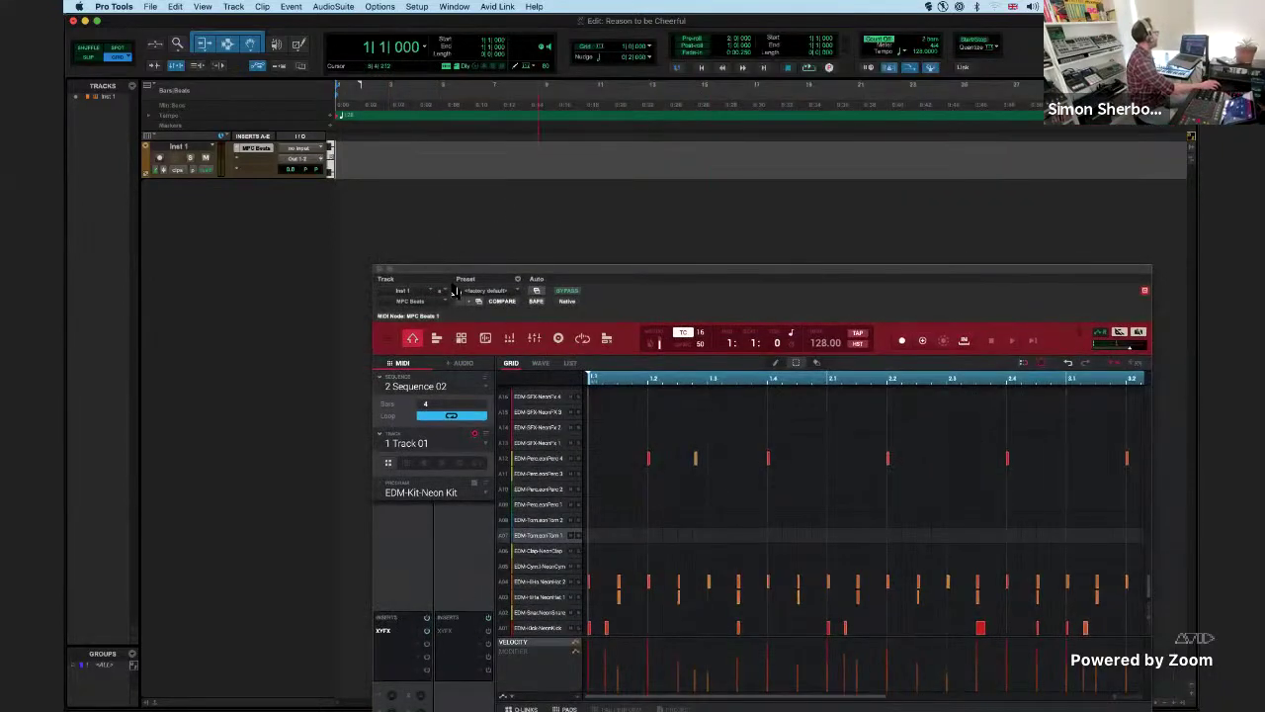
drag(418, 274, 565, 103)
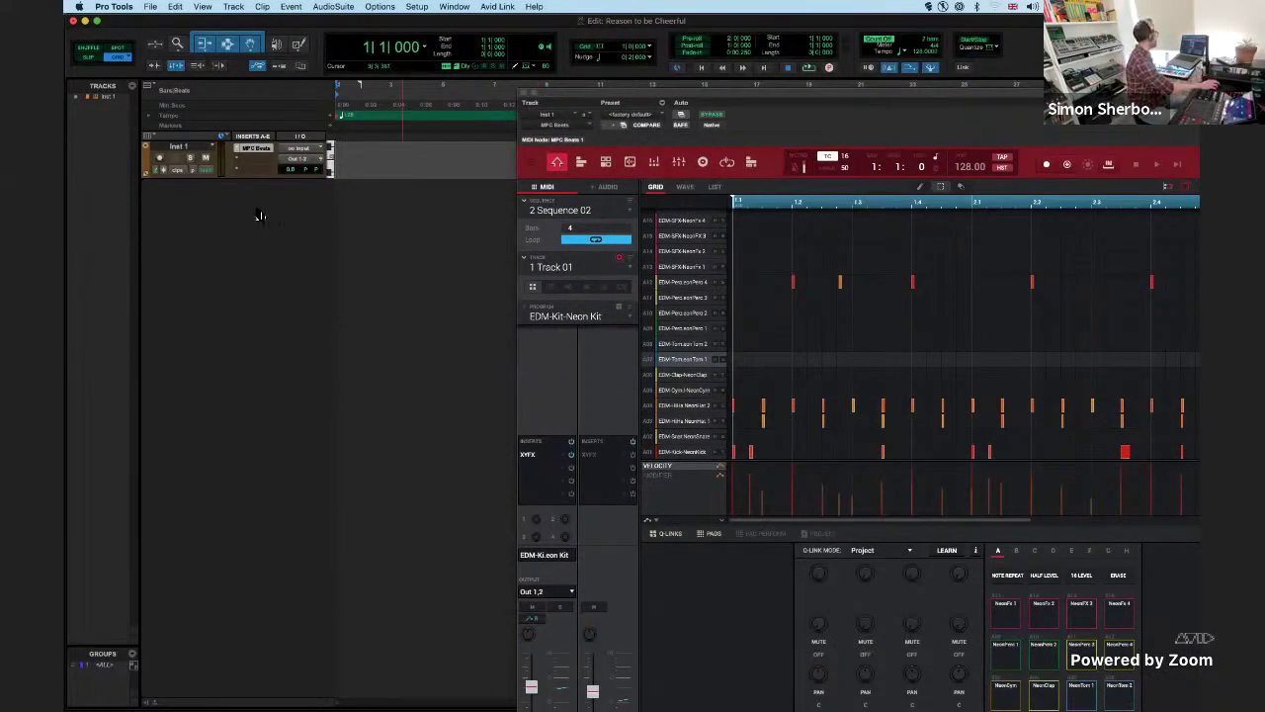
drag(684, 98, 447, 26)
click(448, 92)
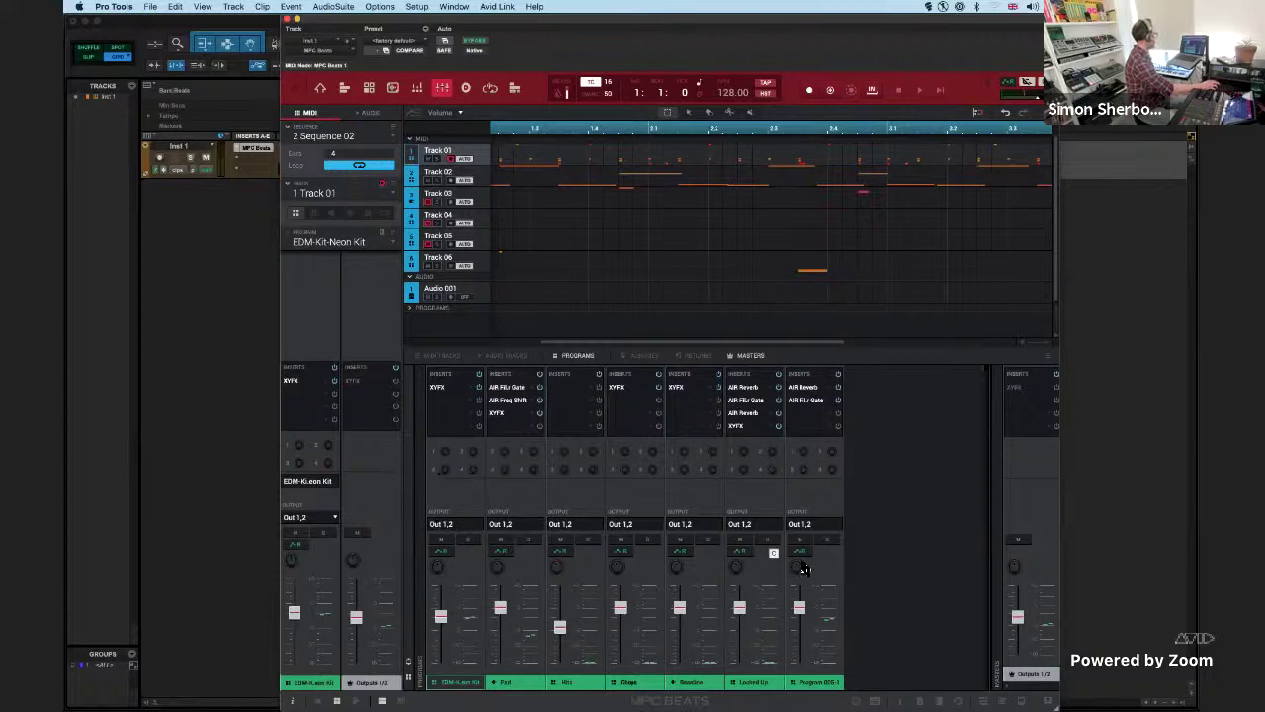
- Route the EDM-Kit-Neon Kit program to stereo output 3,4, the Pad program to 5,6 and the Hits program to 7,8
click(453, 524)
mouse_move(480, 557)
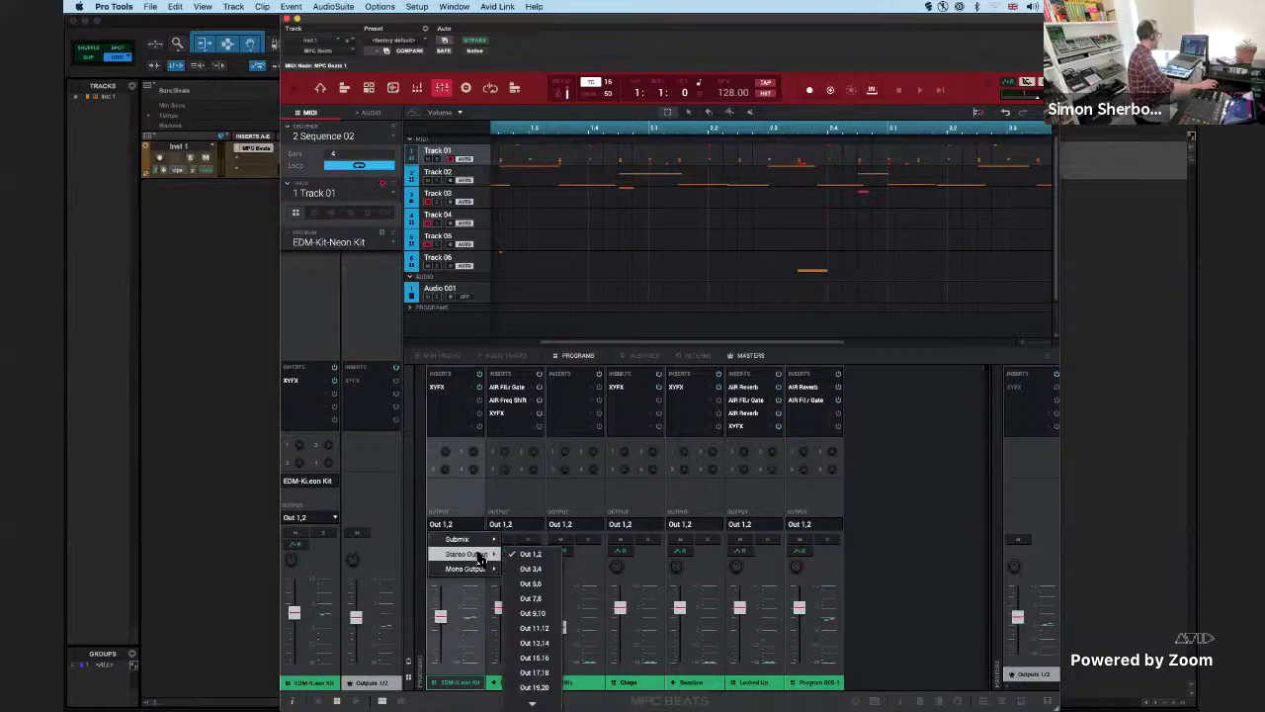
click(547, 574)
click(515, 529)
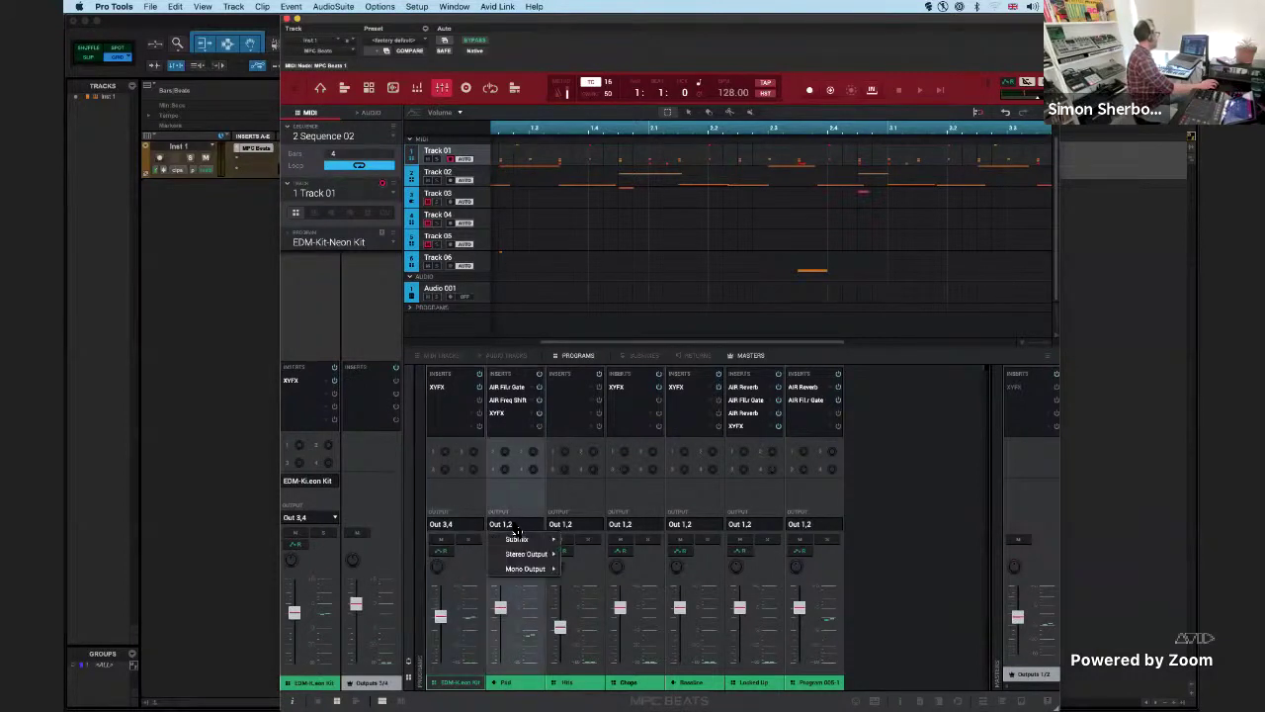
mouse_move(524, 553)
click(605, 588)
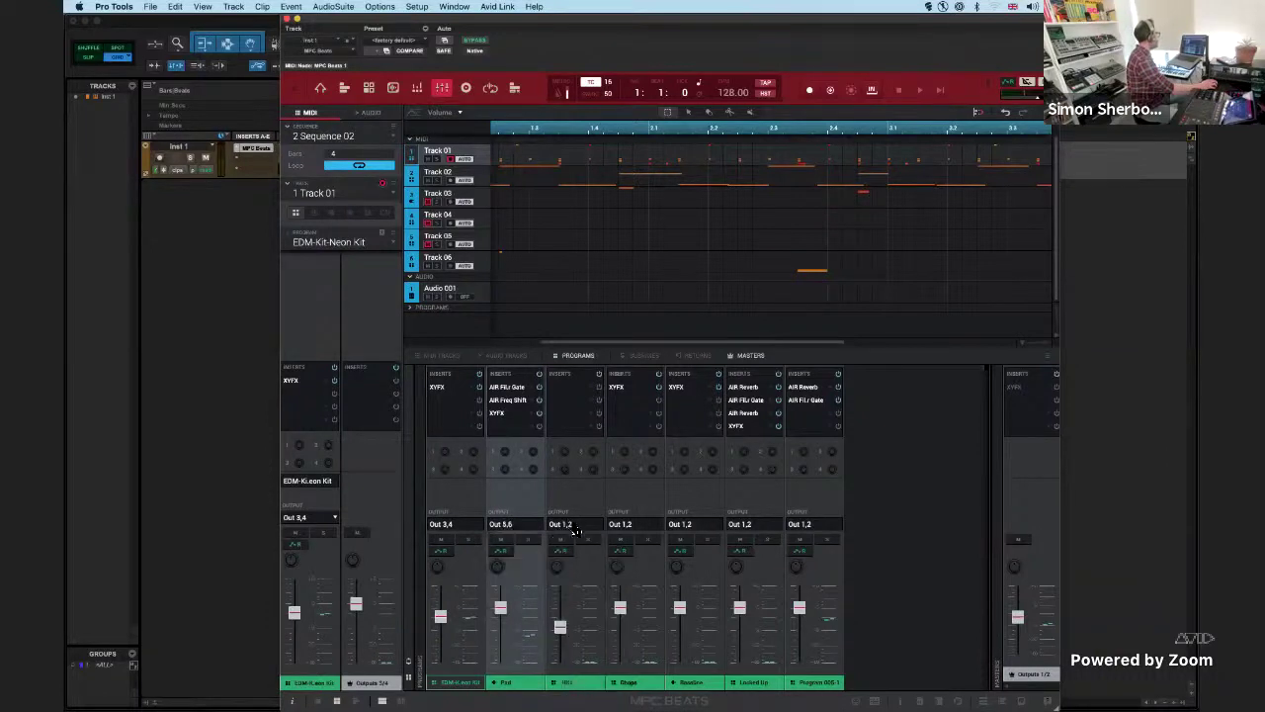
click(573, 527)
mouse_move(593, 554)
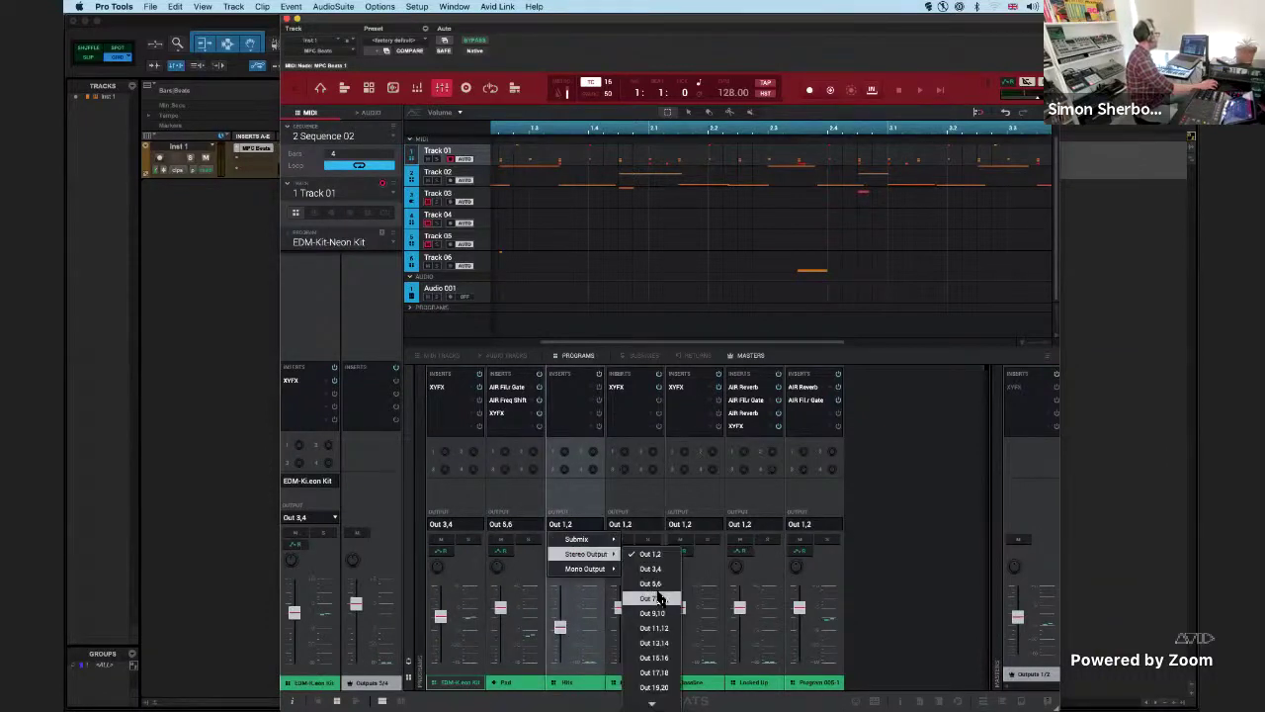
click(659, 601)
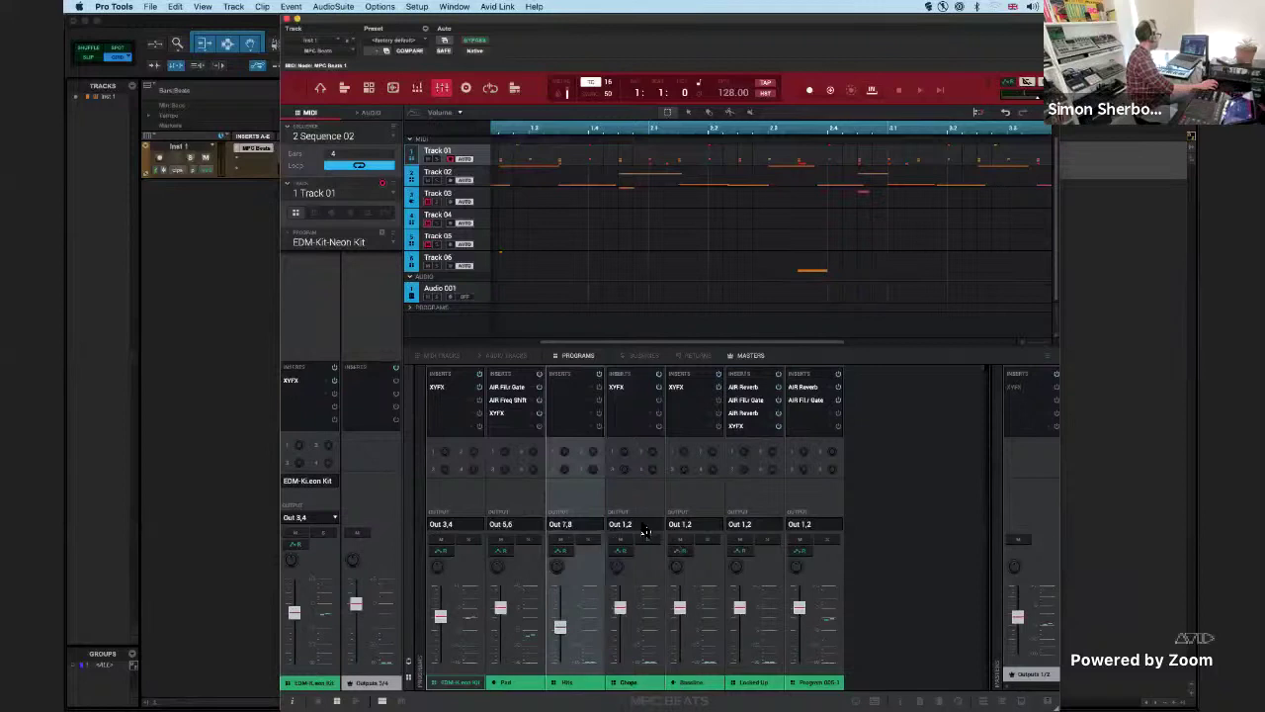
- Route the Chops program to stereo output 9,10, the Bassline program to 11,12 and the Locked Up program to 13,14
click(642, 527)
mouse_move(657, 554)
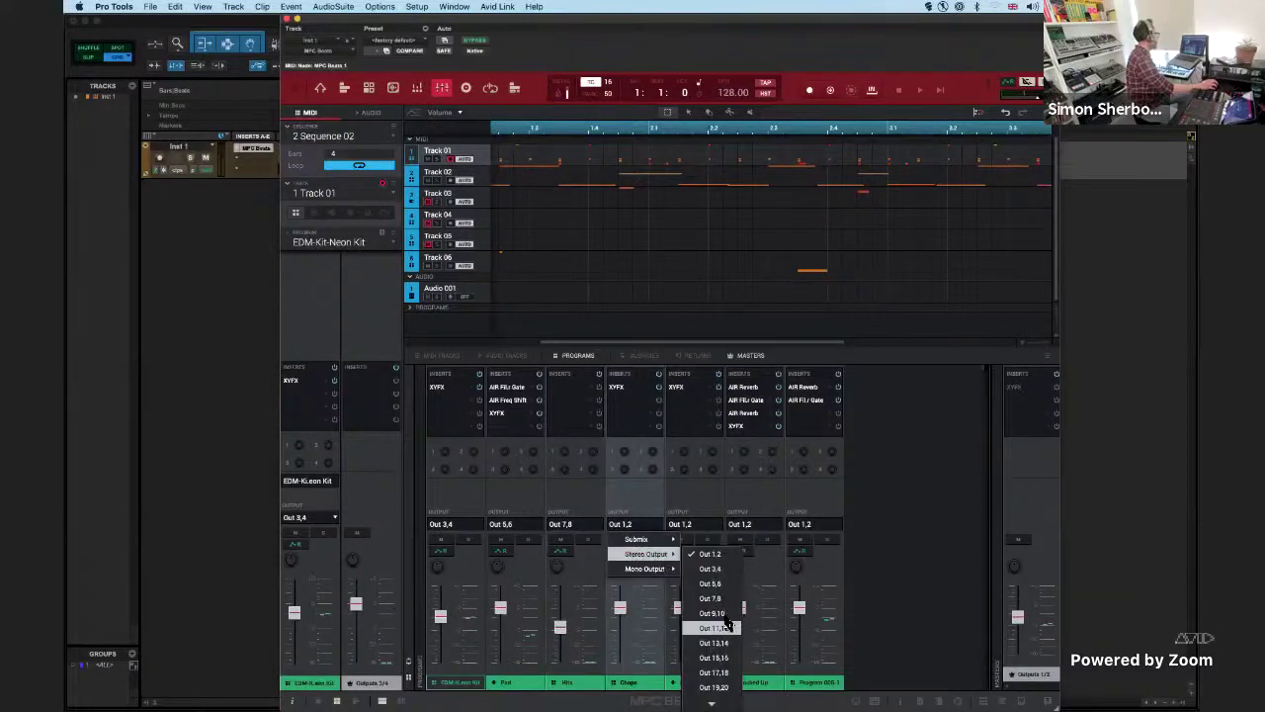
click(717, 627)
click(698, 534)
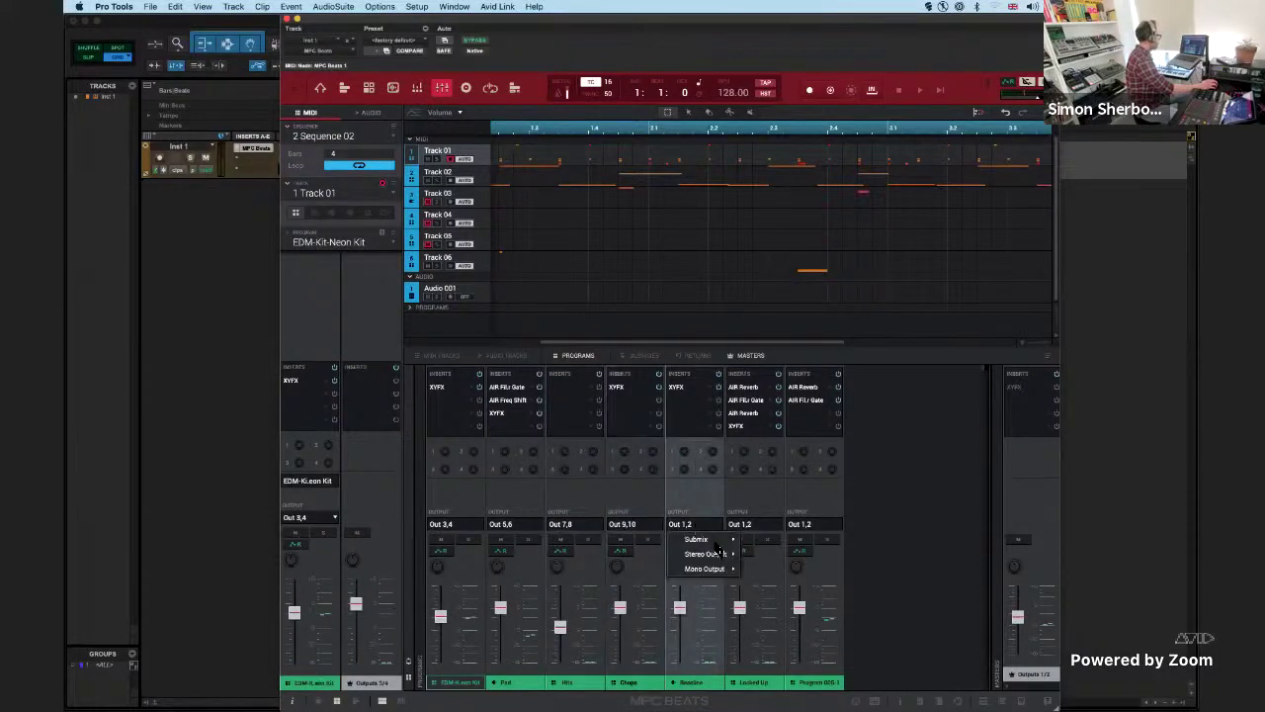
mouse_move(707, 553)
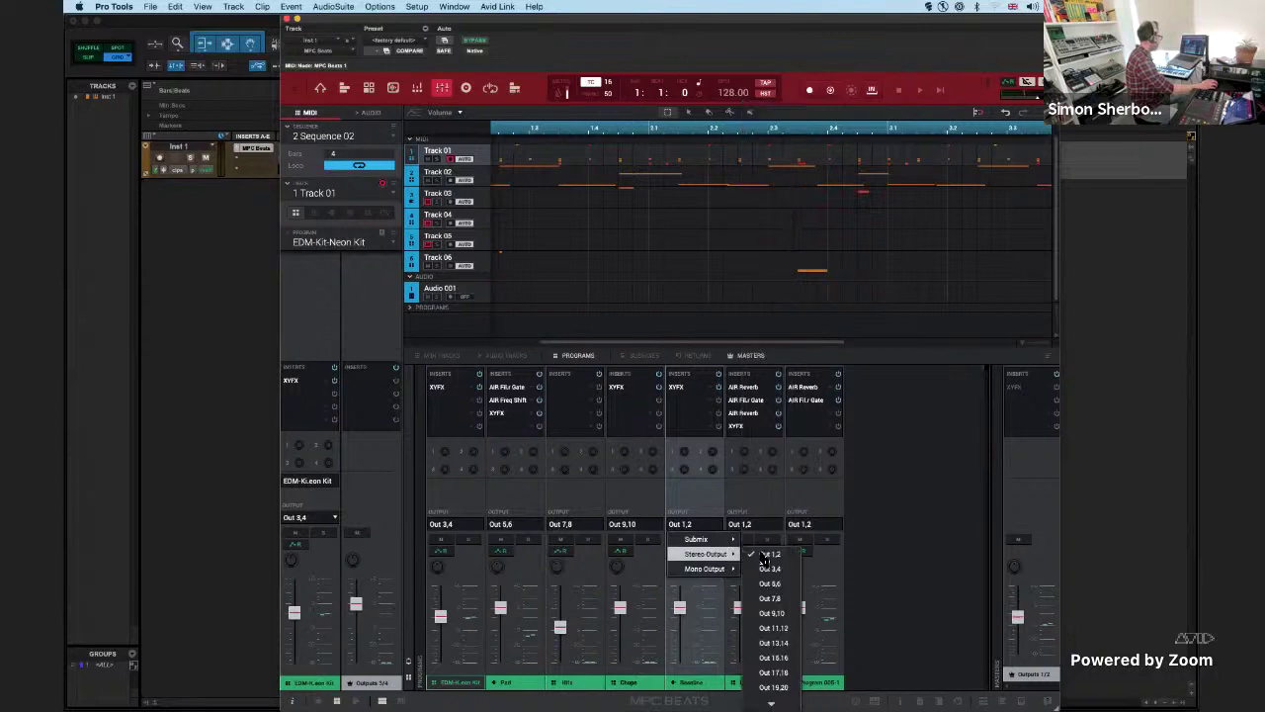
click(787, 629)
click(749, 526)
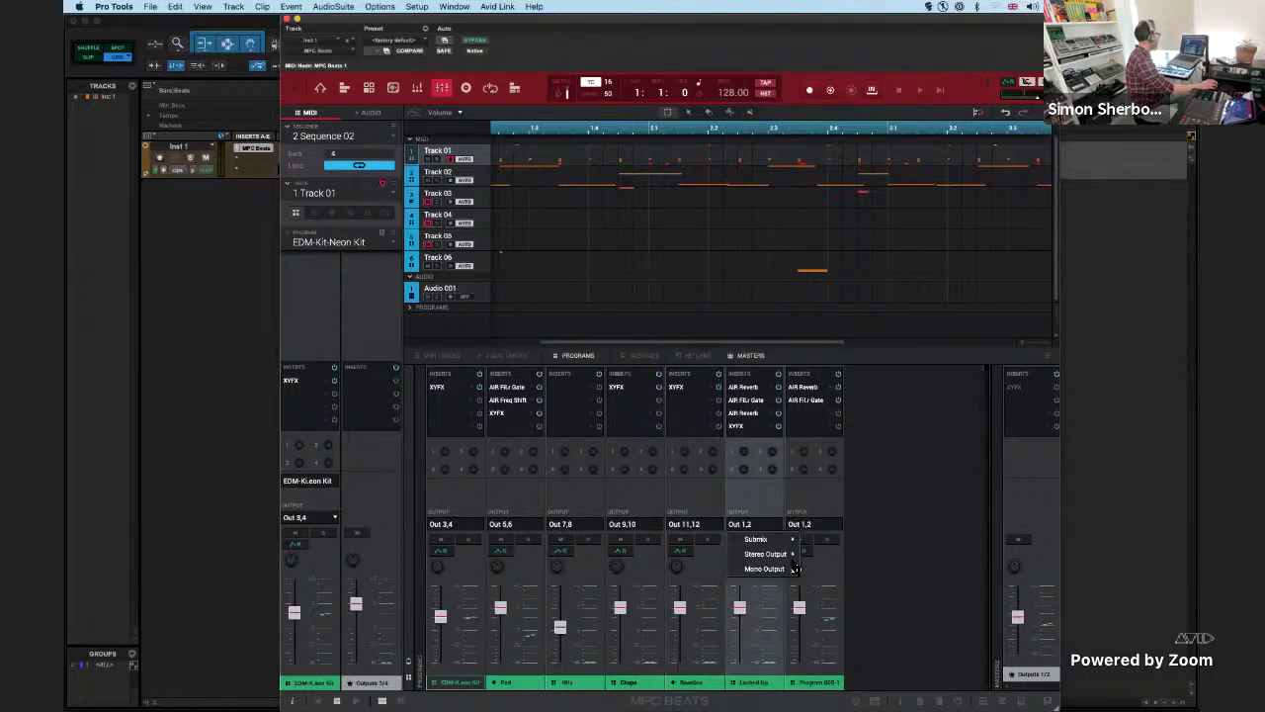
mouse_move(791, 556)
click(833, 643)
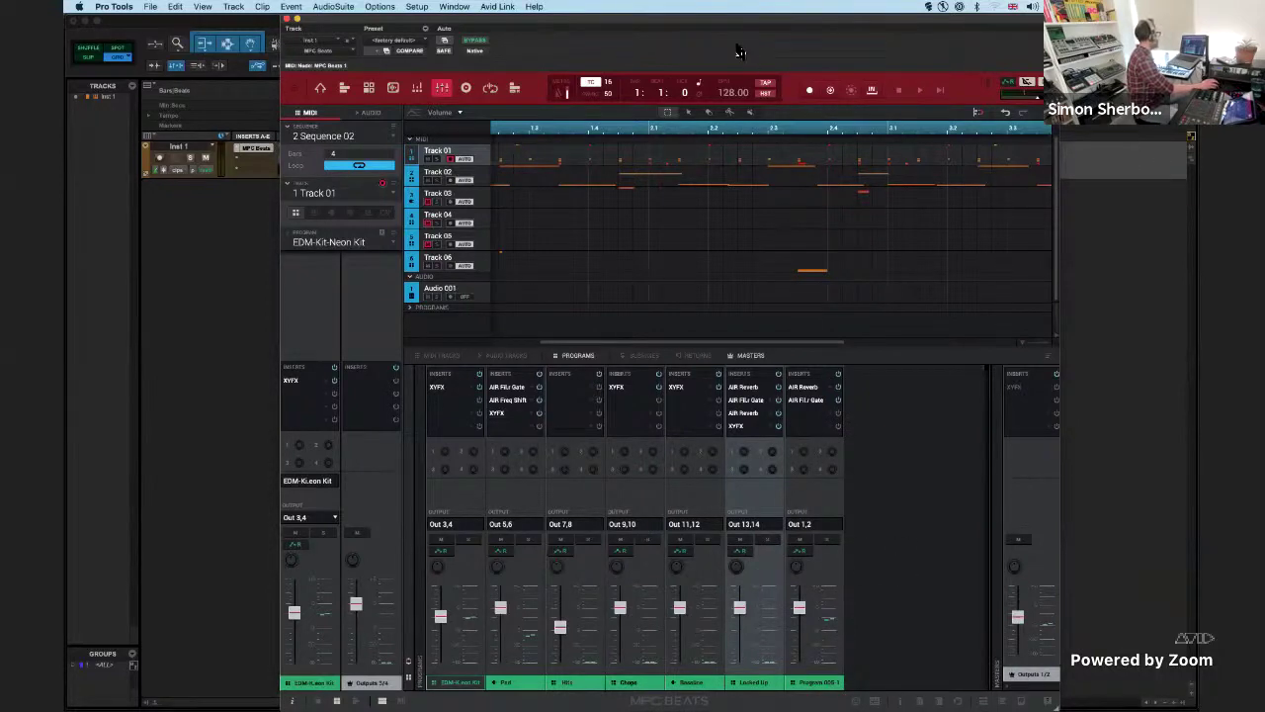
- Move the plug-in window off the Pro Tools tracks and create six new stereo audio tracks named MPC
drag(714, 24, 1114, 24)
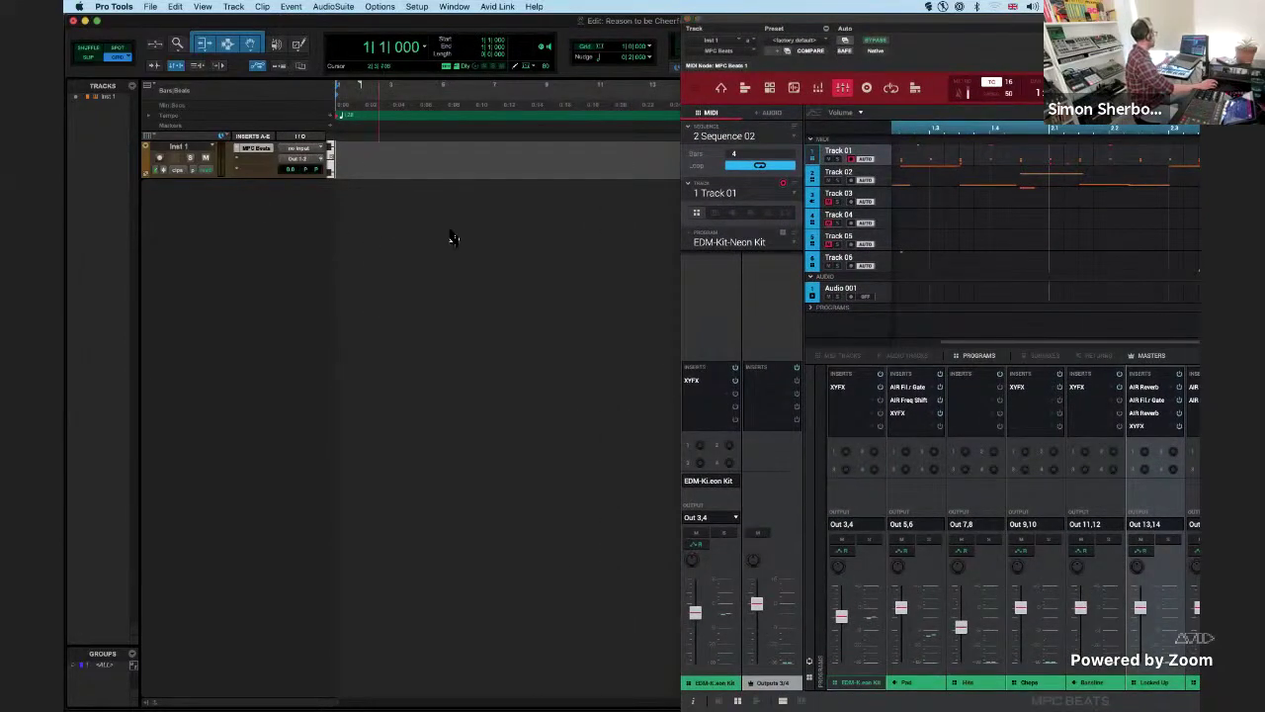
click(235, 8)
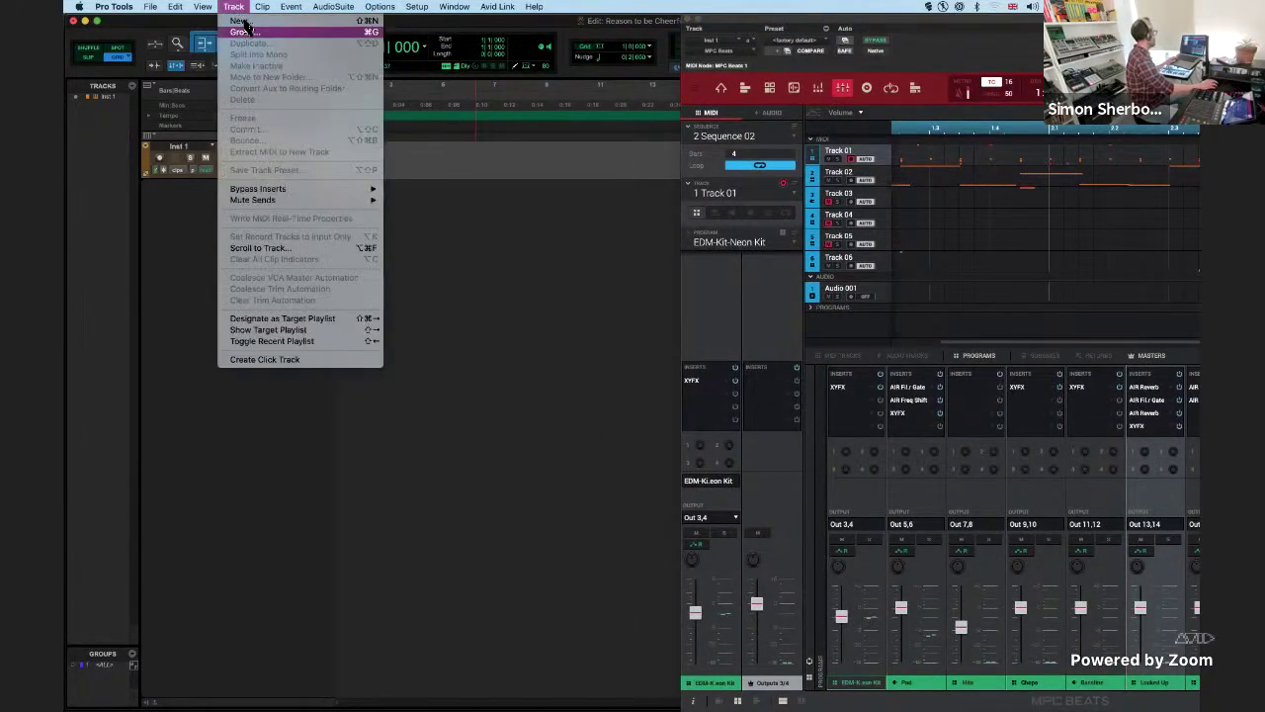
click(242, 29)
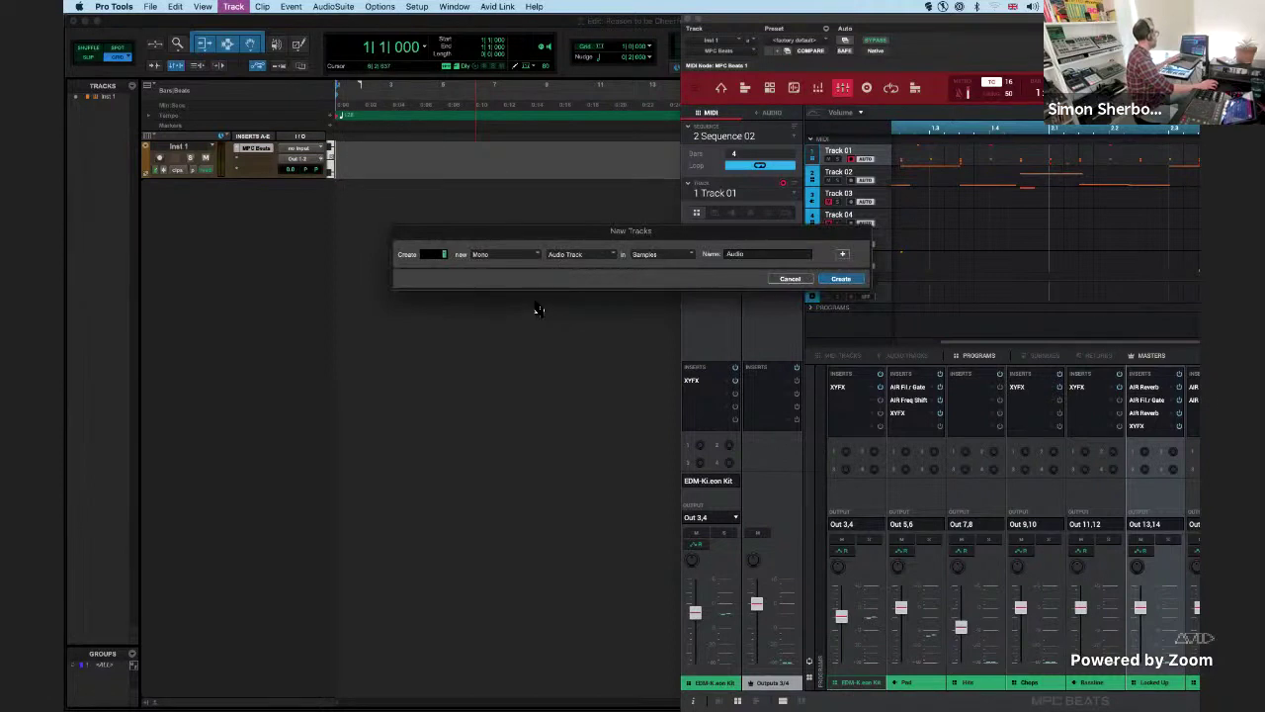
click(524, 253)
click(526, 272)
double_click(746, 257)
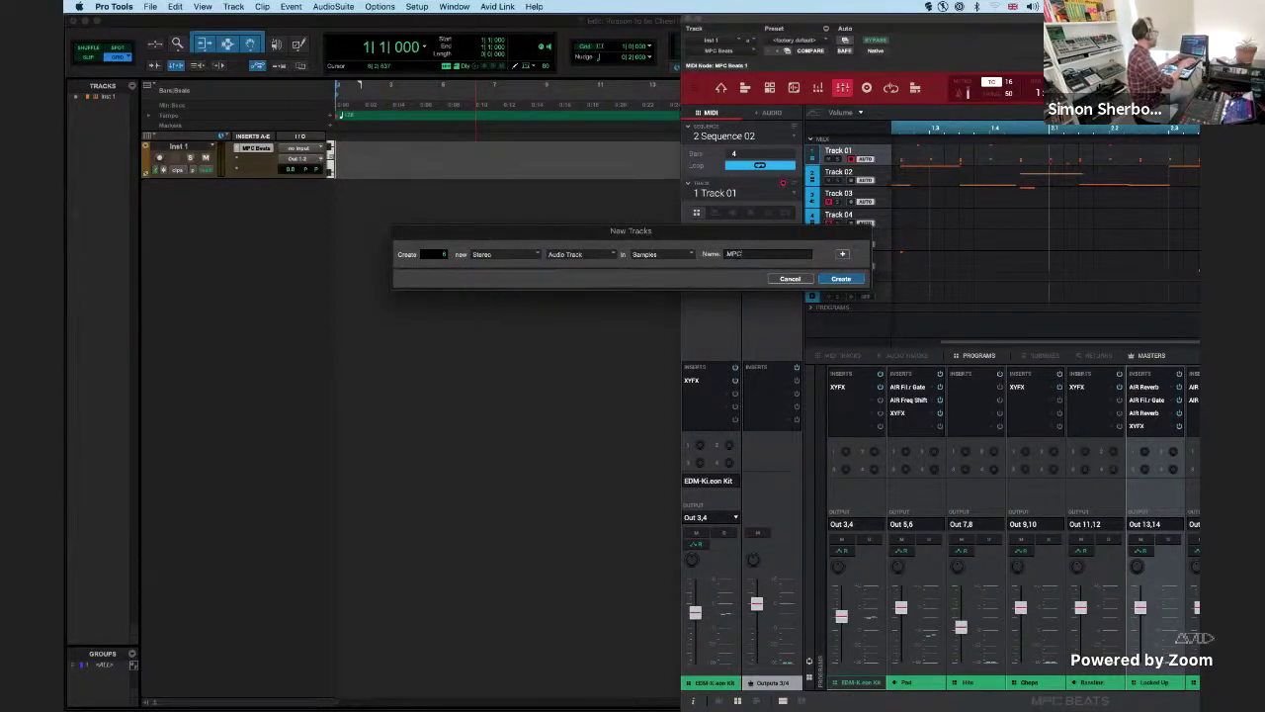
text(MPC)
key(Return)
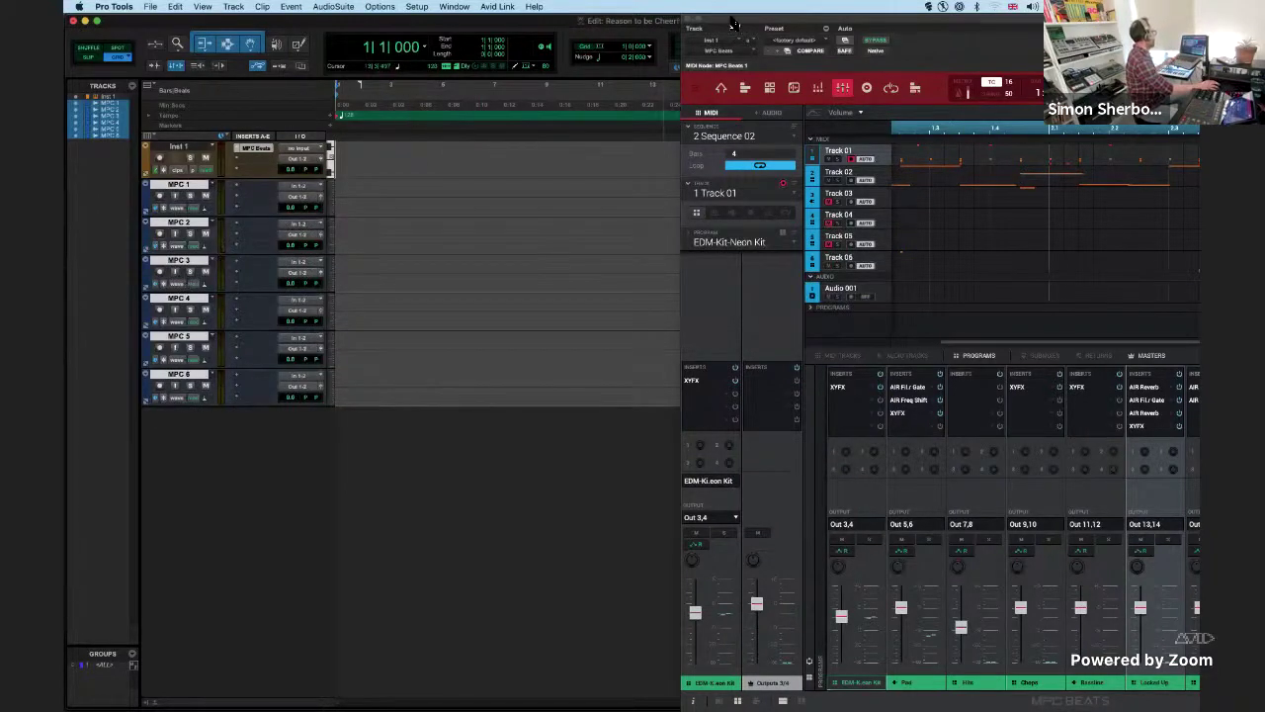
- Assign the MPC Beats plug-in outputs as inputs of tracks MPC 1 to MPC 6, in sequence from Output 3,4 to Output 13,14
drag(734, 22, 611, 21)
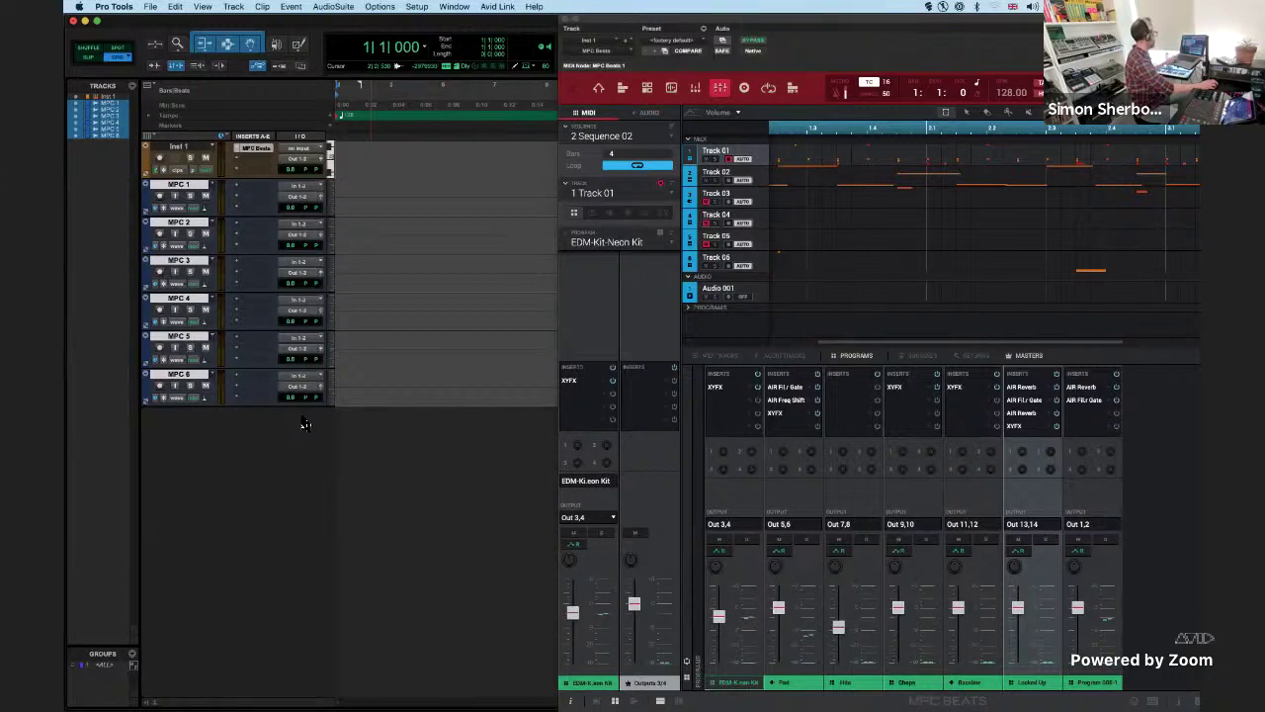
click(301, 187)
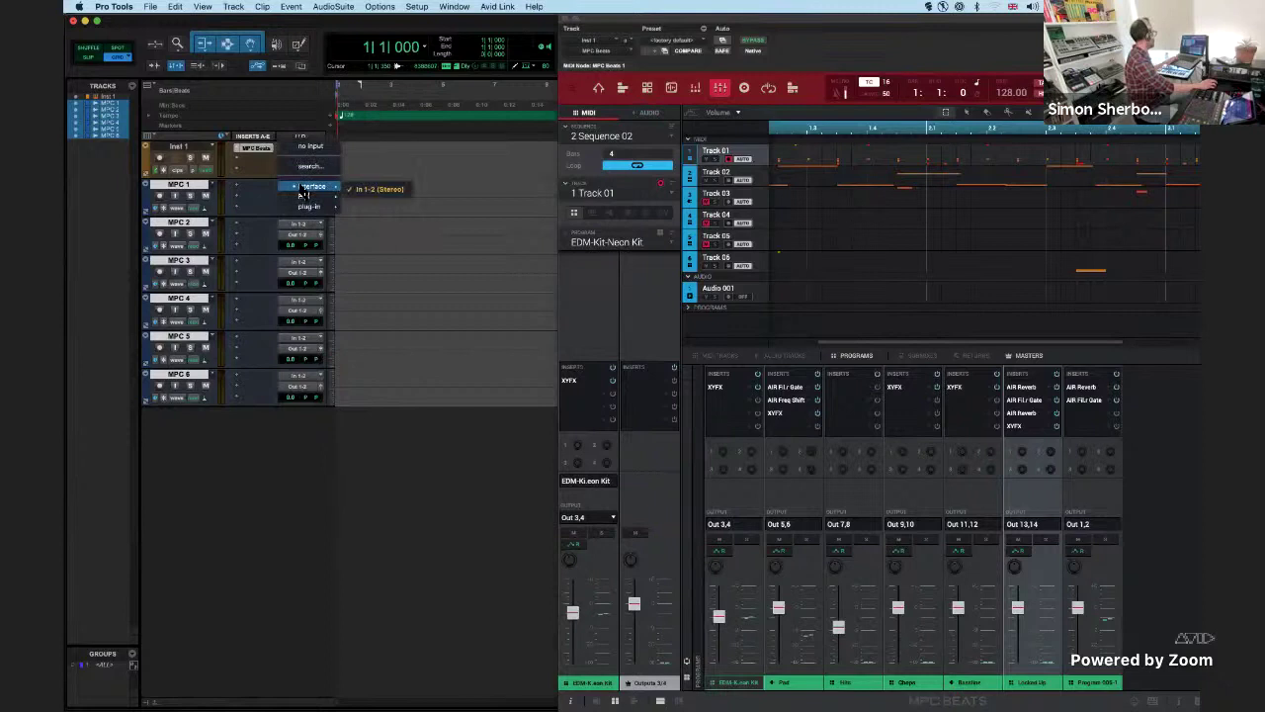
mouse_move(318, 209)
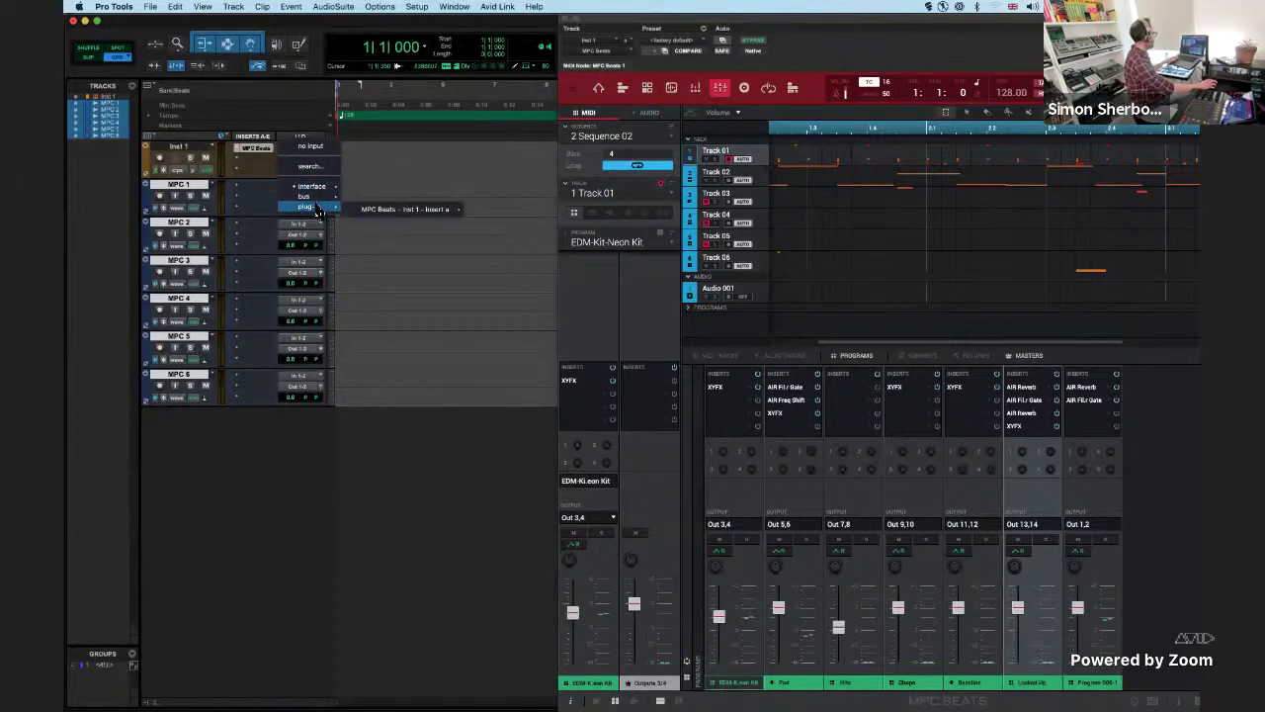
mouse_move(389, 218)
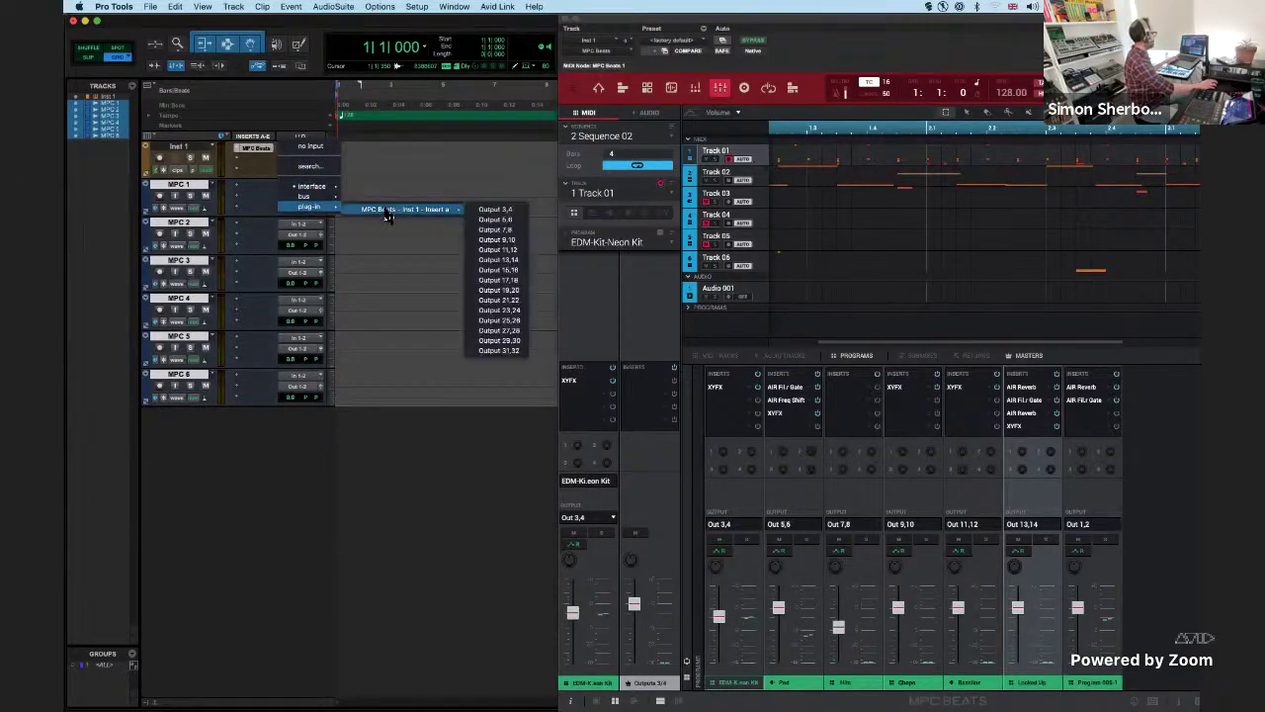
click(516, 215)
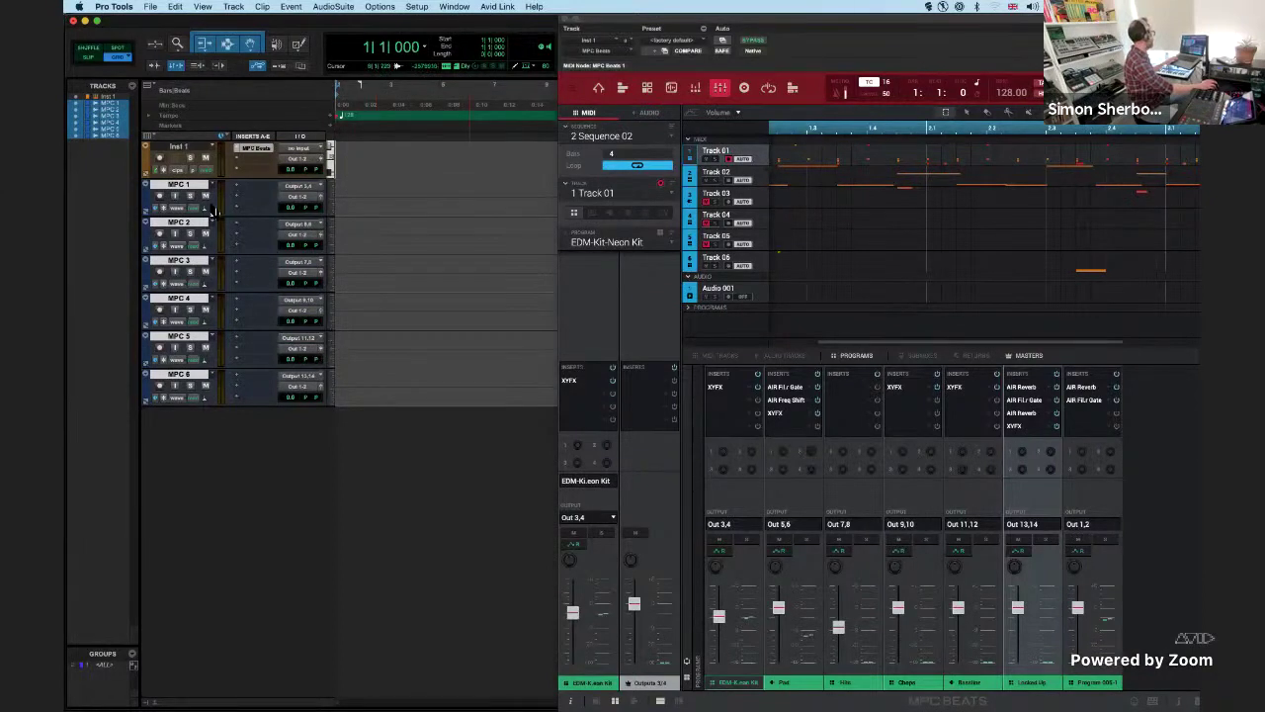
- Turn on input monitoring for all six MPC tracks and audition Sequence 02 through them
alt+click(176, 195)
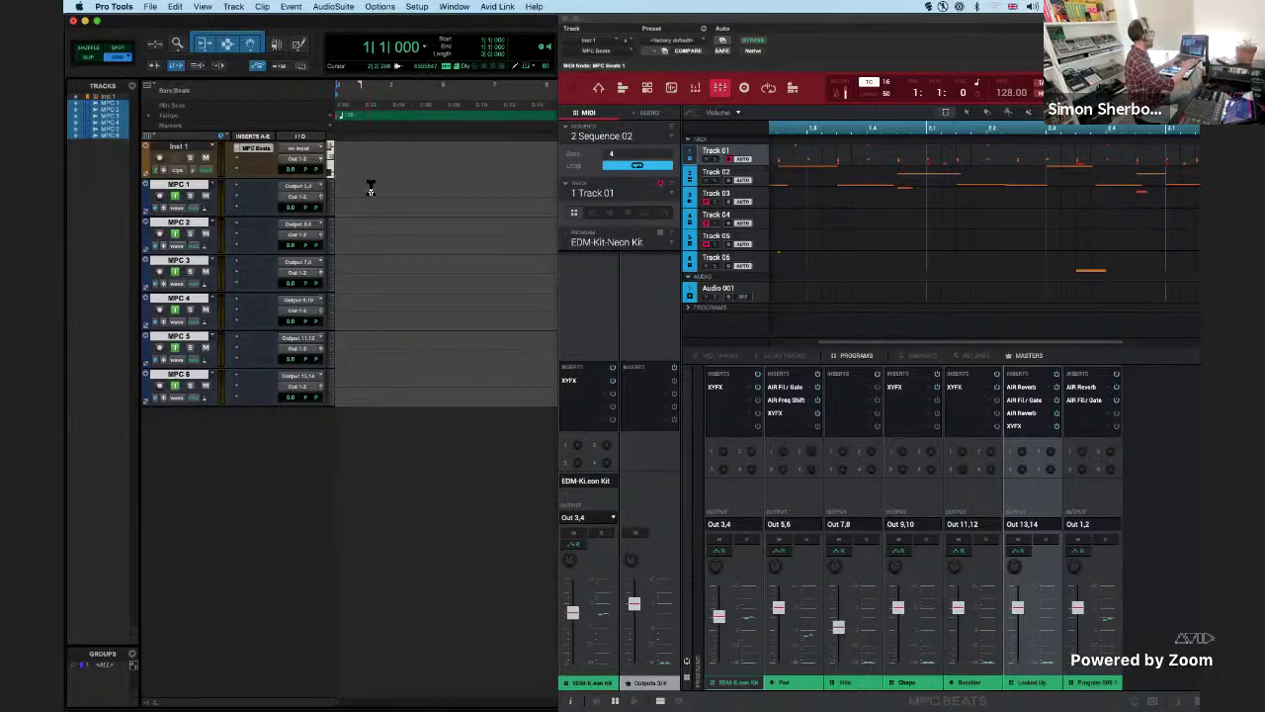
key(space)
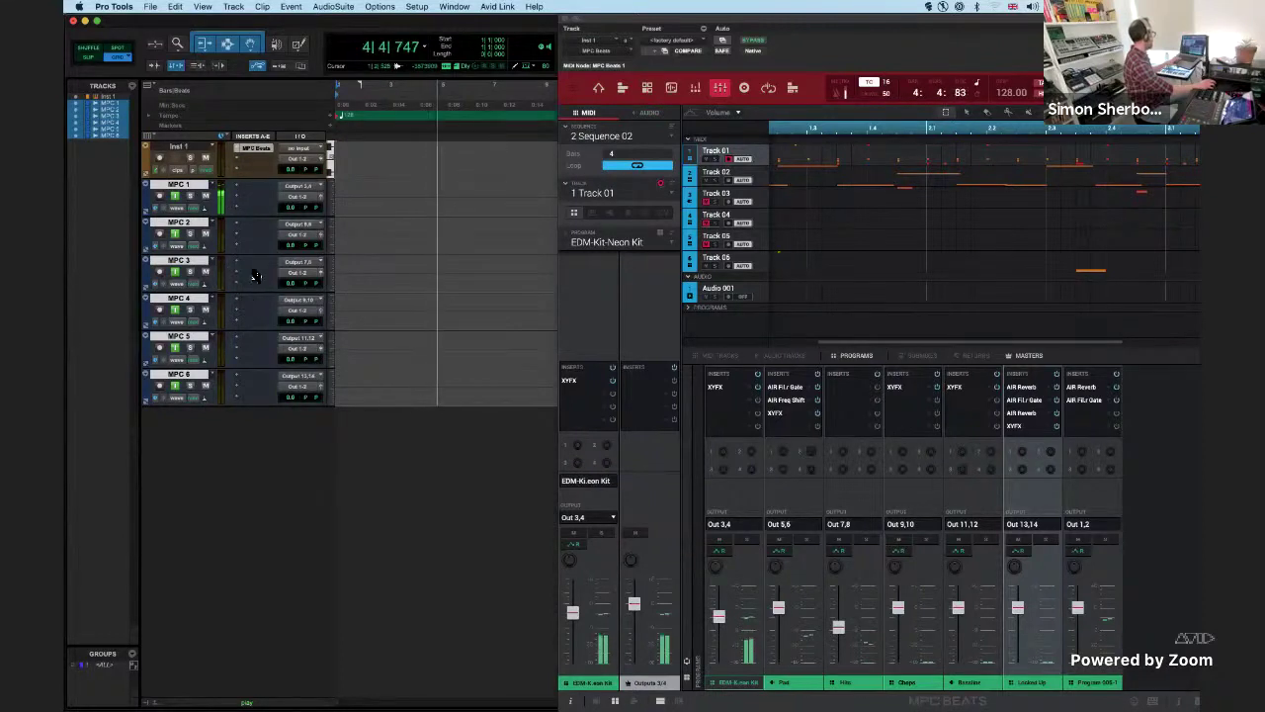
key(space)
- Audition Sequence 05 and then Sequence 06 through the six monitored MPC tracks
click(641, 143)
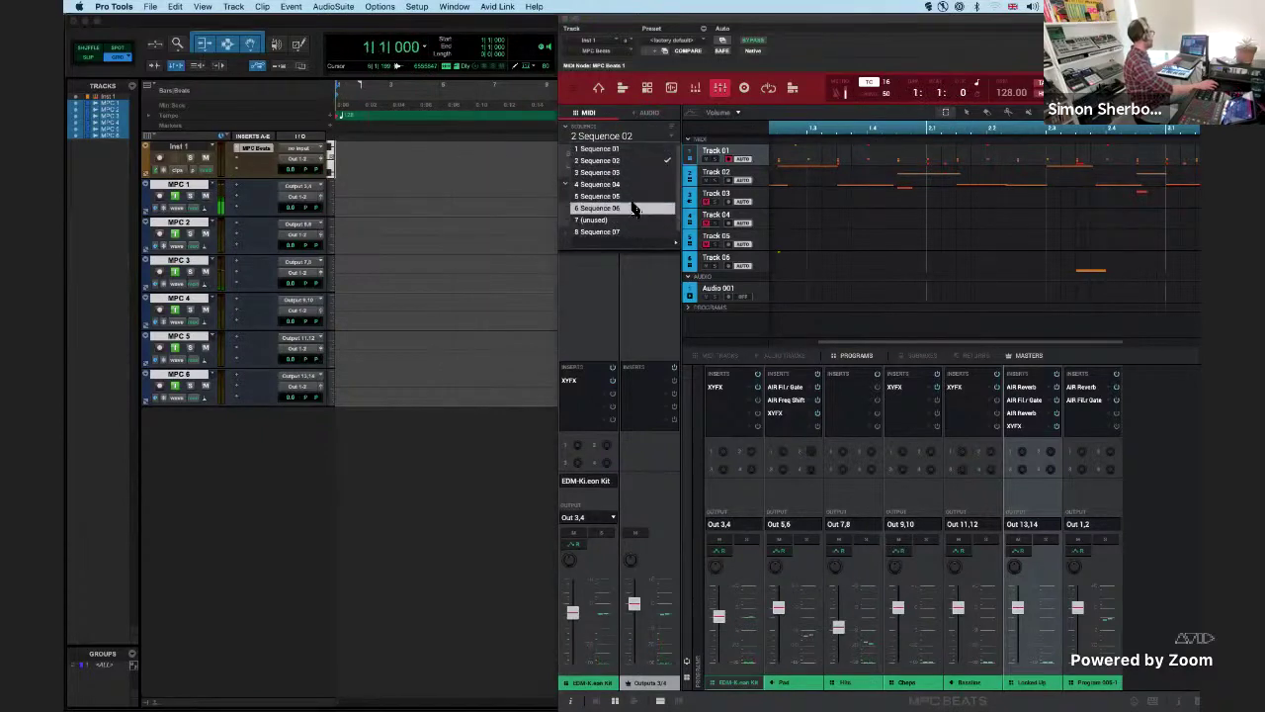
click(631, 195)
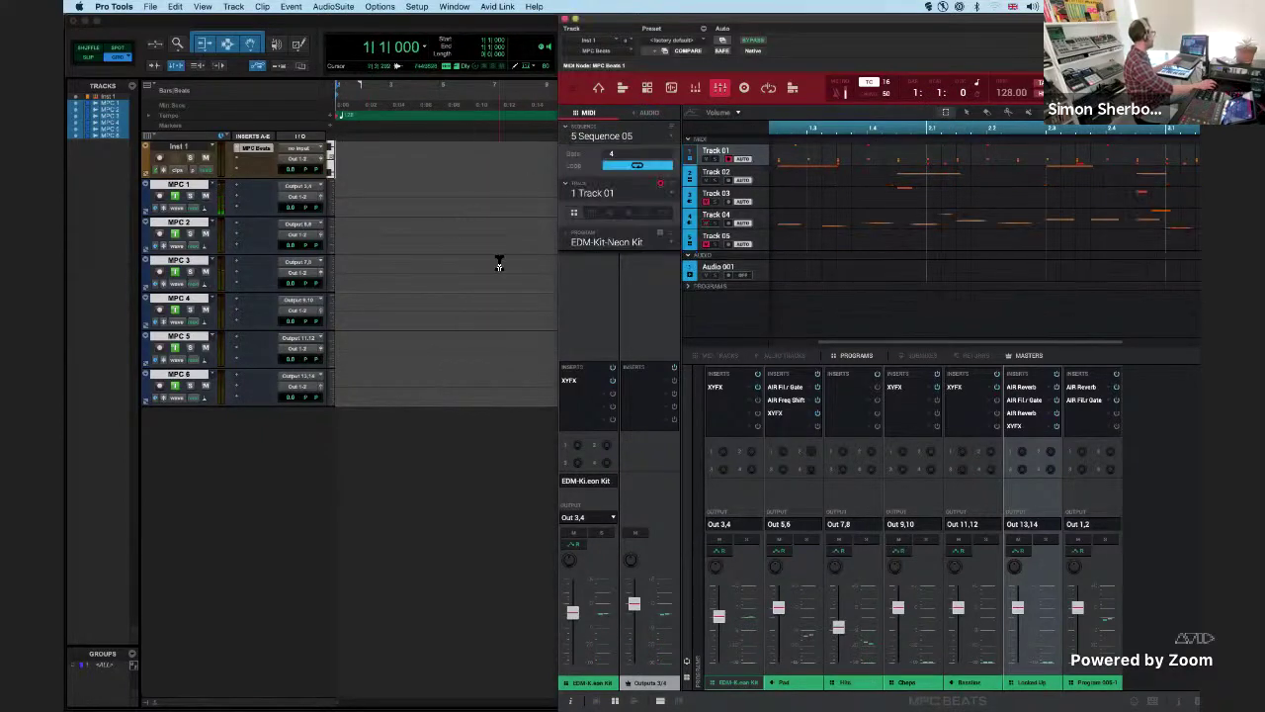
key(space)
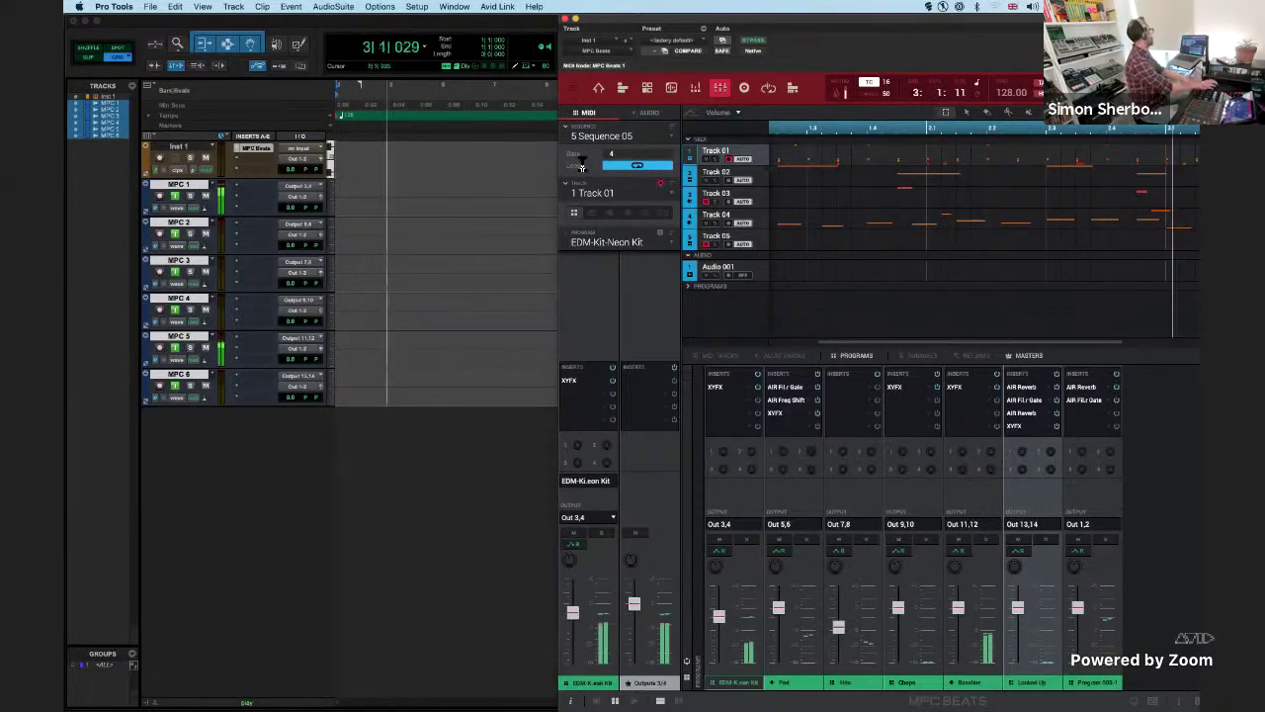
key(space)
click(617, 138)
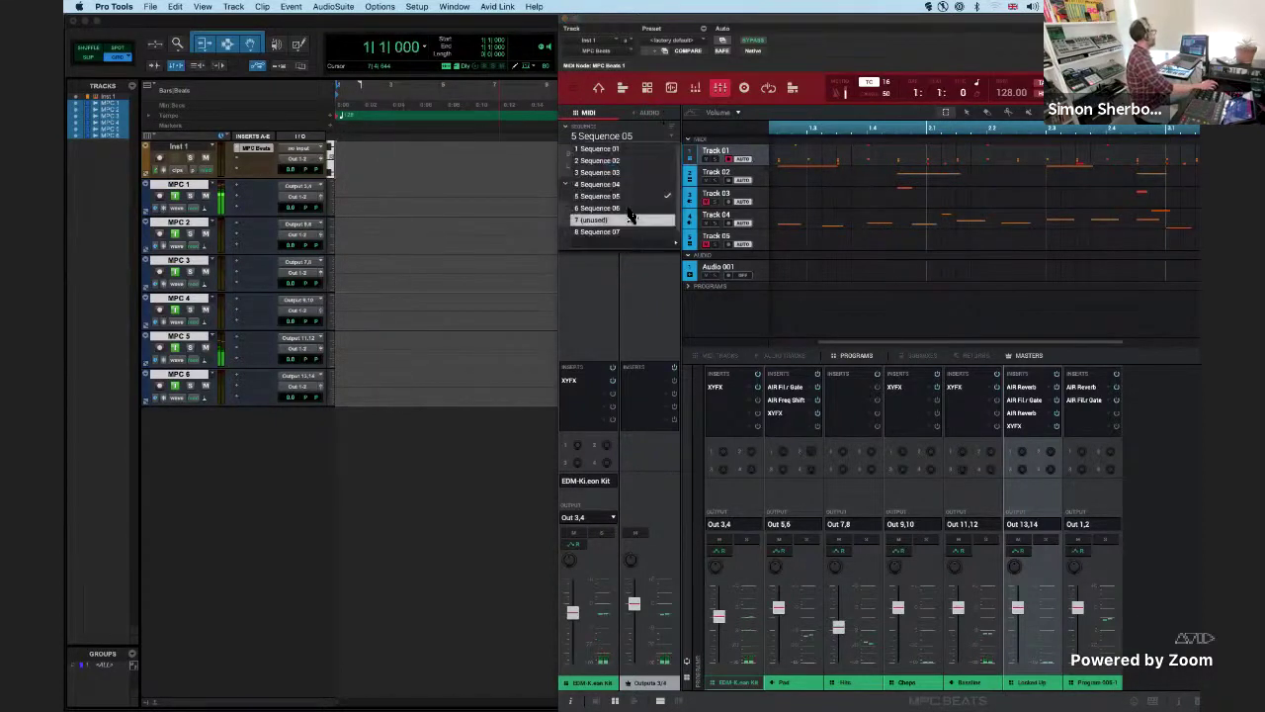
click(605, 208)
key(space)
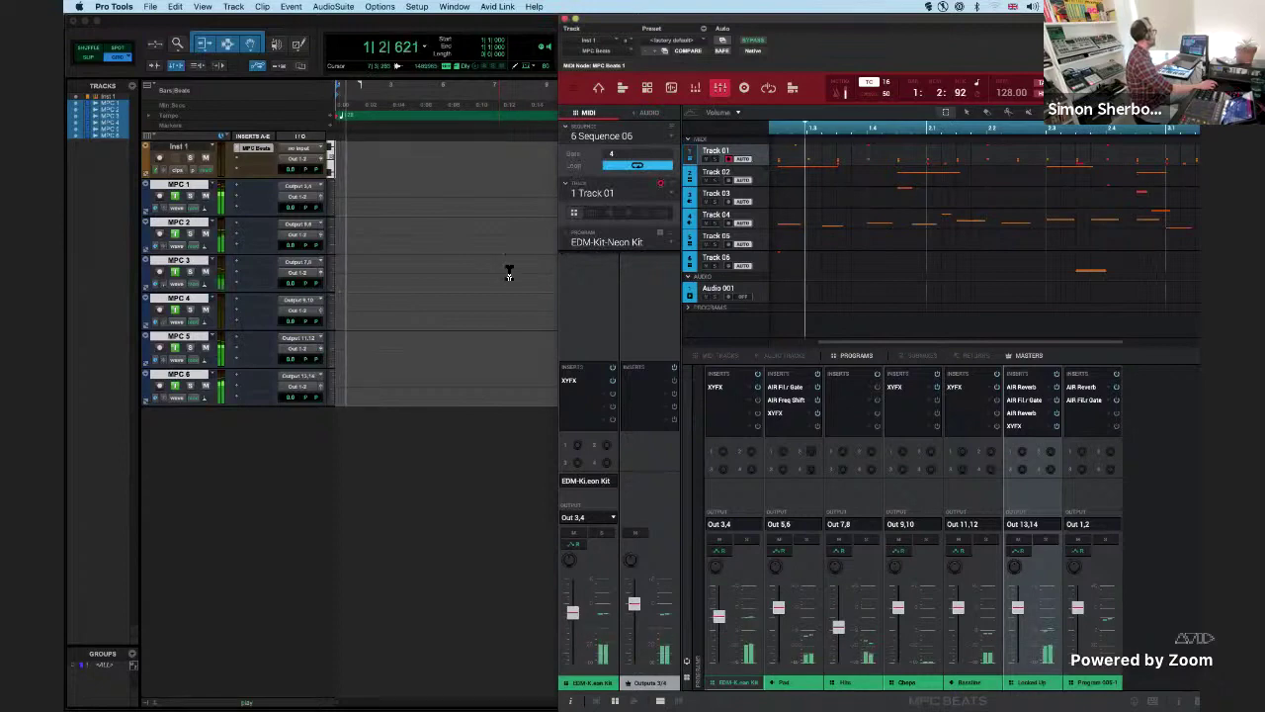
key(space)
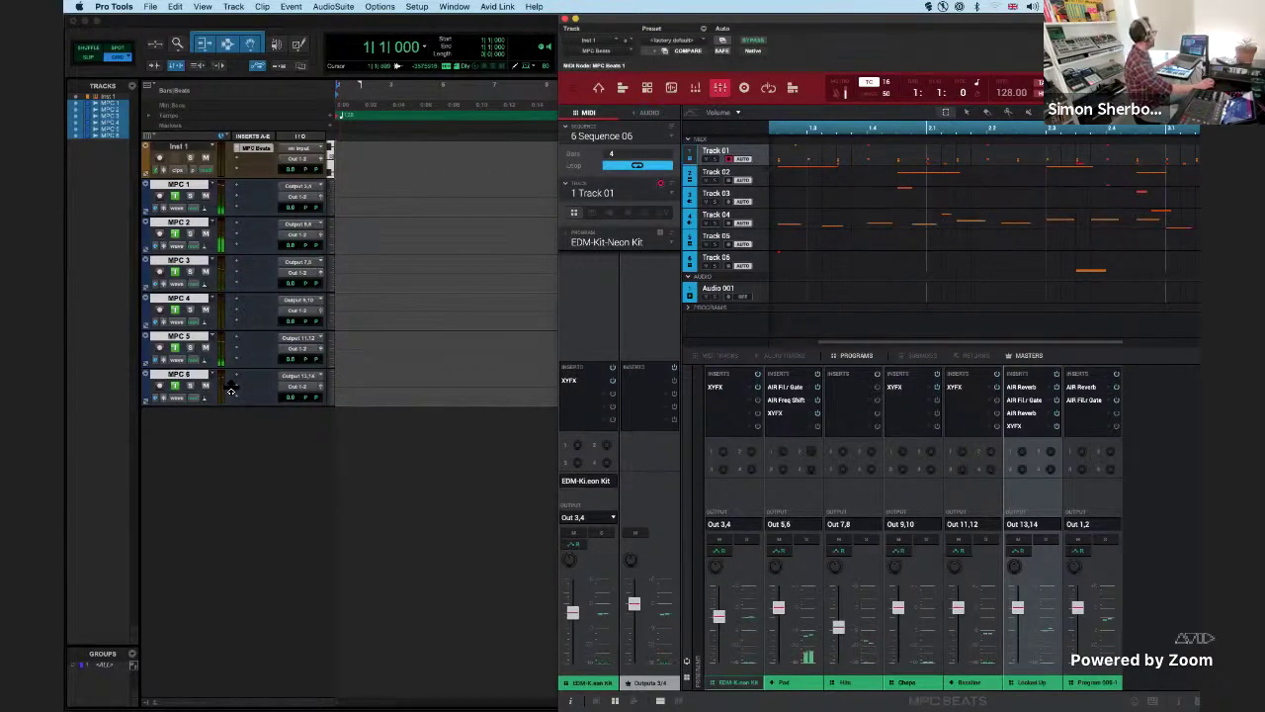
- Record-enable tracks MPC 1 to MPC 6, keeping the plug-in window clear of the tracks
drag(667, 24, 712, 24)
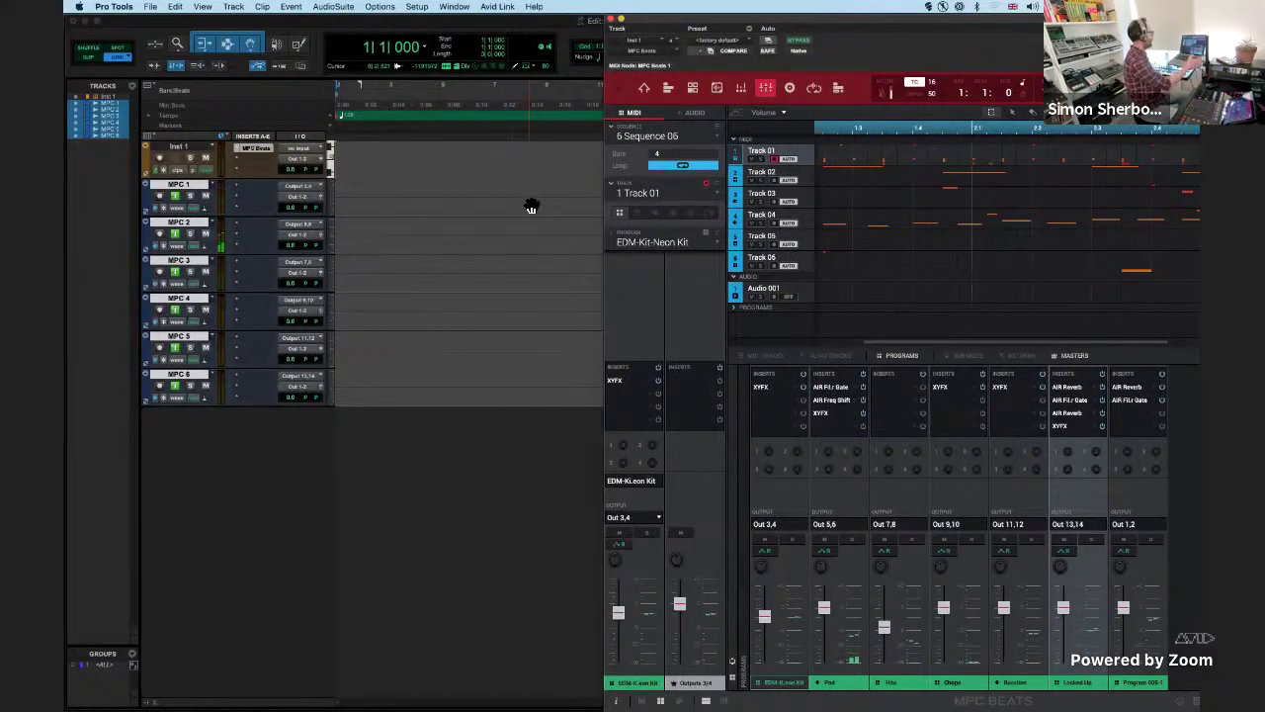
alt+shift+click(160, 195)
click(160, 159)
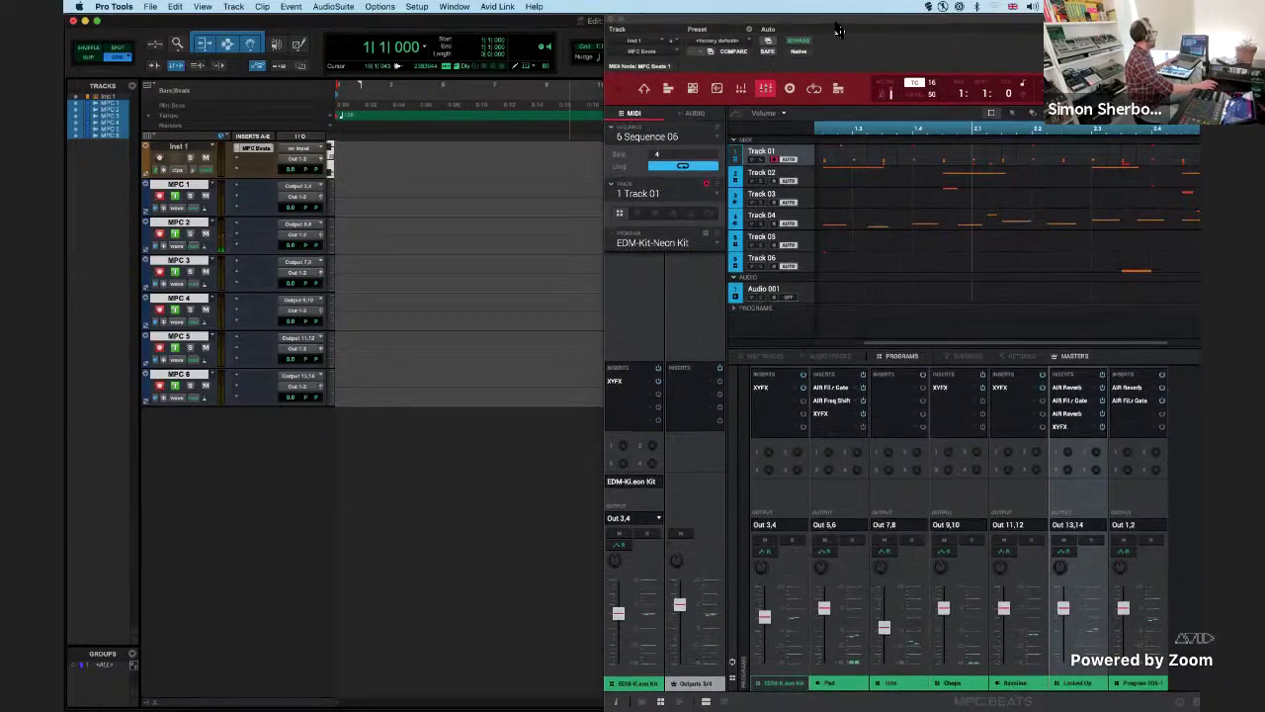
- Record about 50 bars of live MPC Beats performance onto the six MPC tracks from the session start
drag(838, 22, 797, 22)
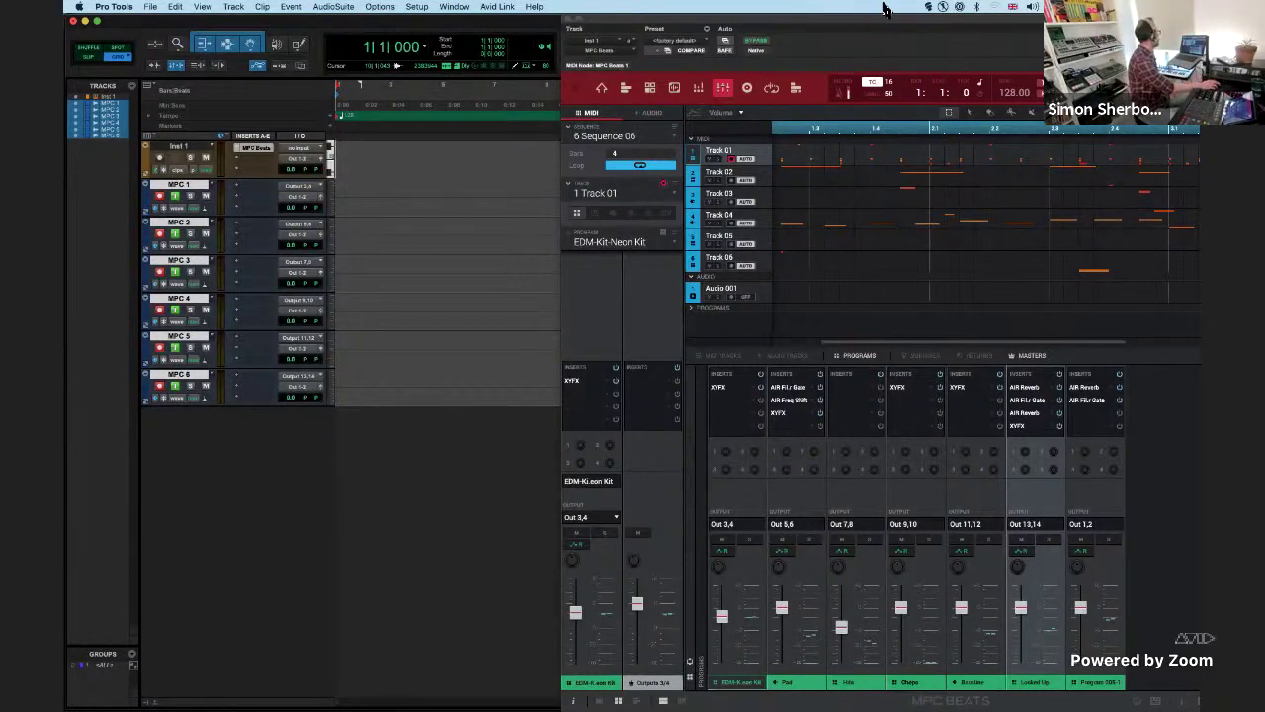
drag(892, 22, 853, 16)
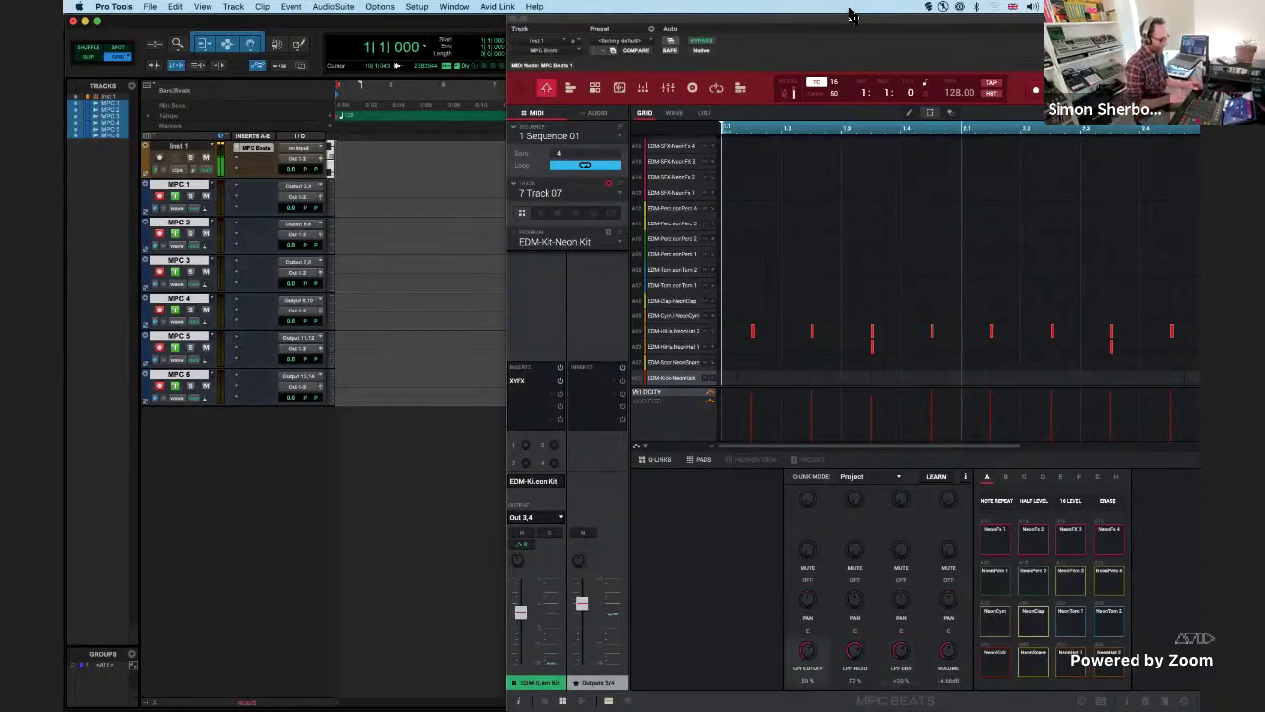
key(F12)
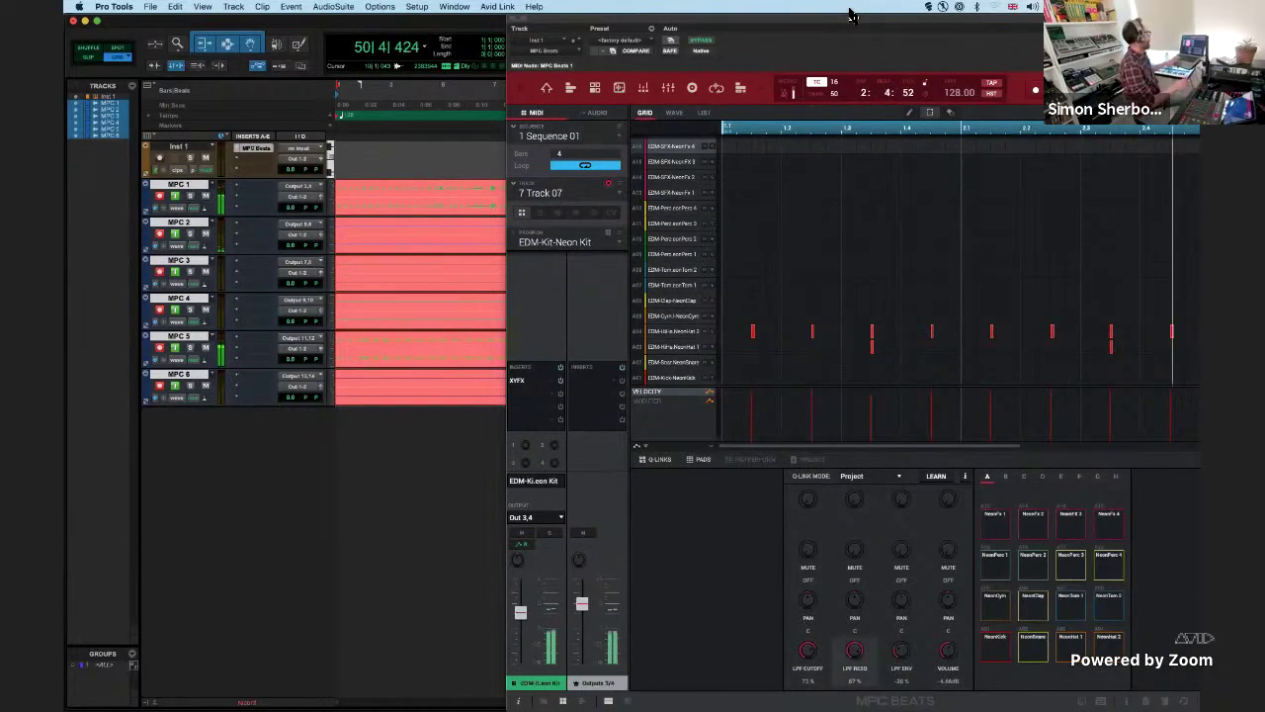
key(space)
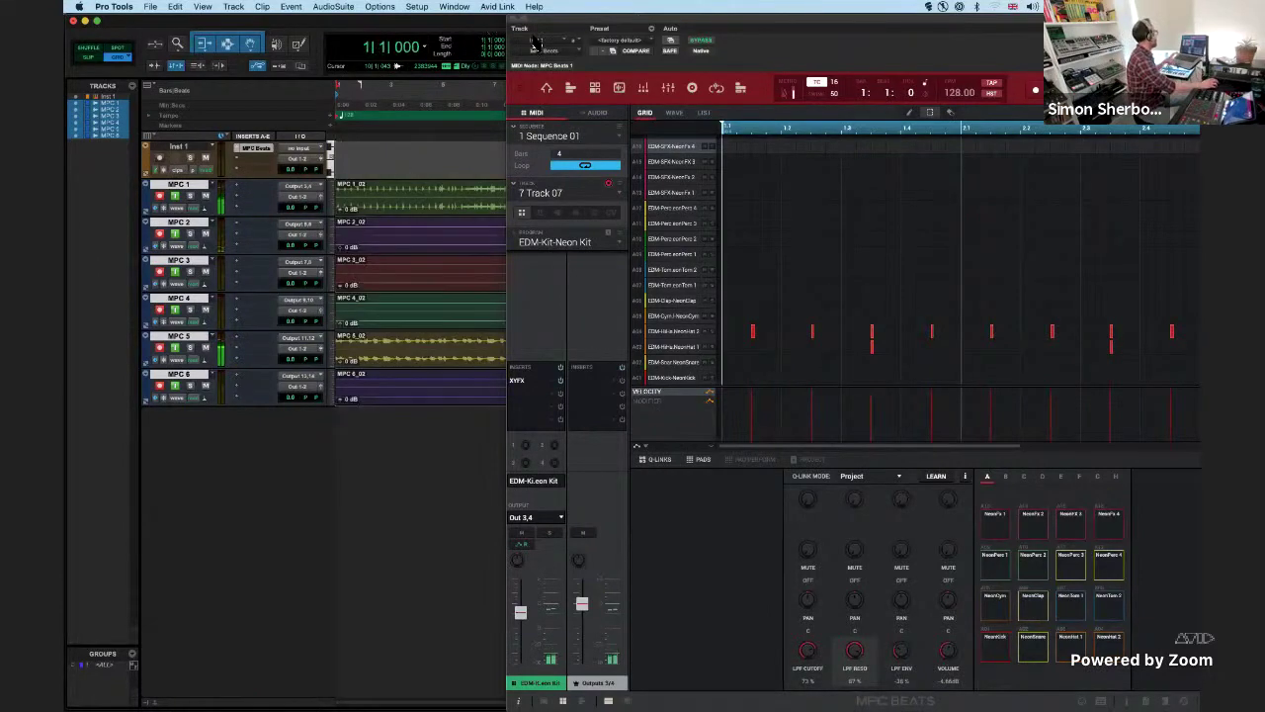
- Display the full length of the recorded MPC clips on the timeline and close the MPC Beats window
drag(584, 23, 900, 23)
key(r)
key(r)
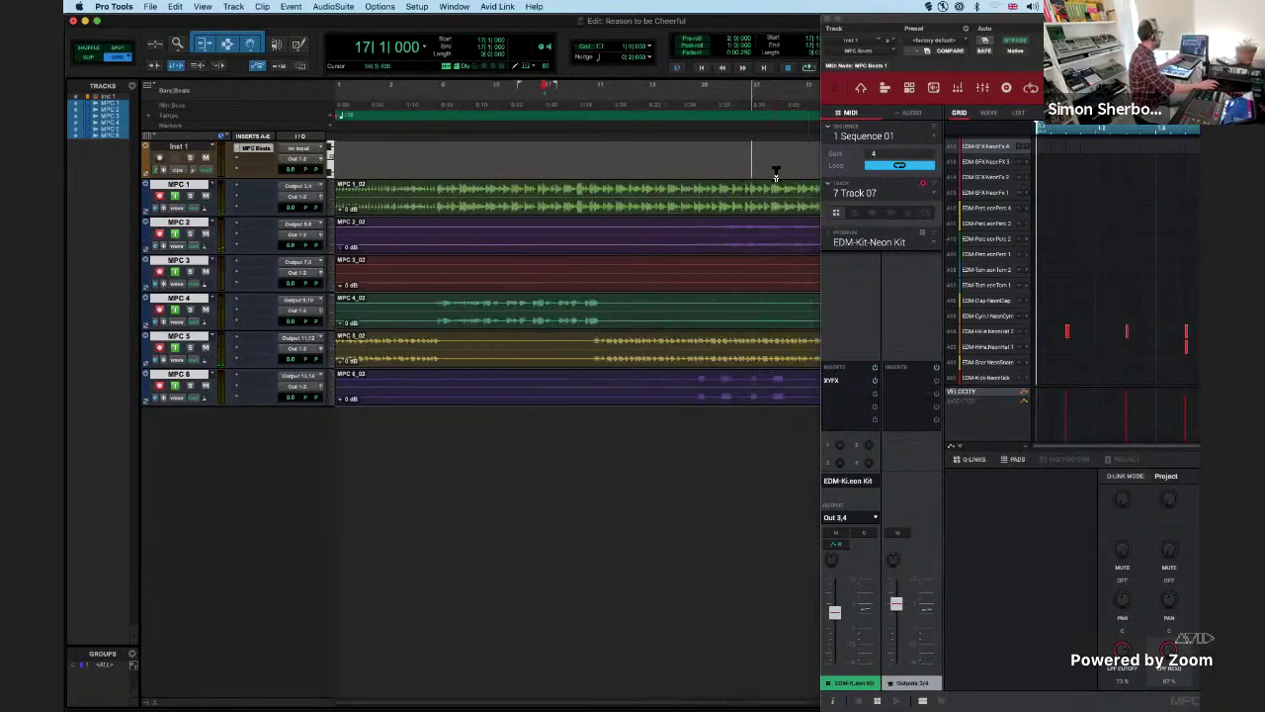
click(517, 153)
key(t)
drag(858, 27, 613, 492)
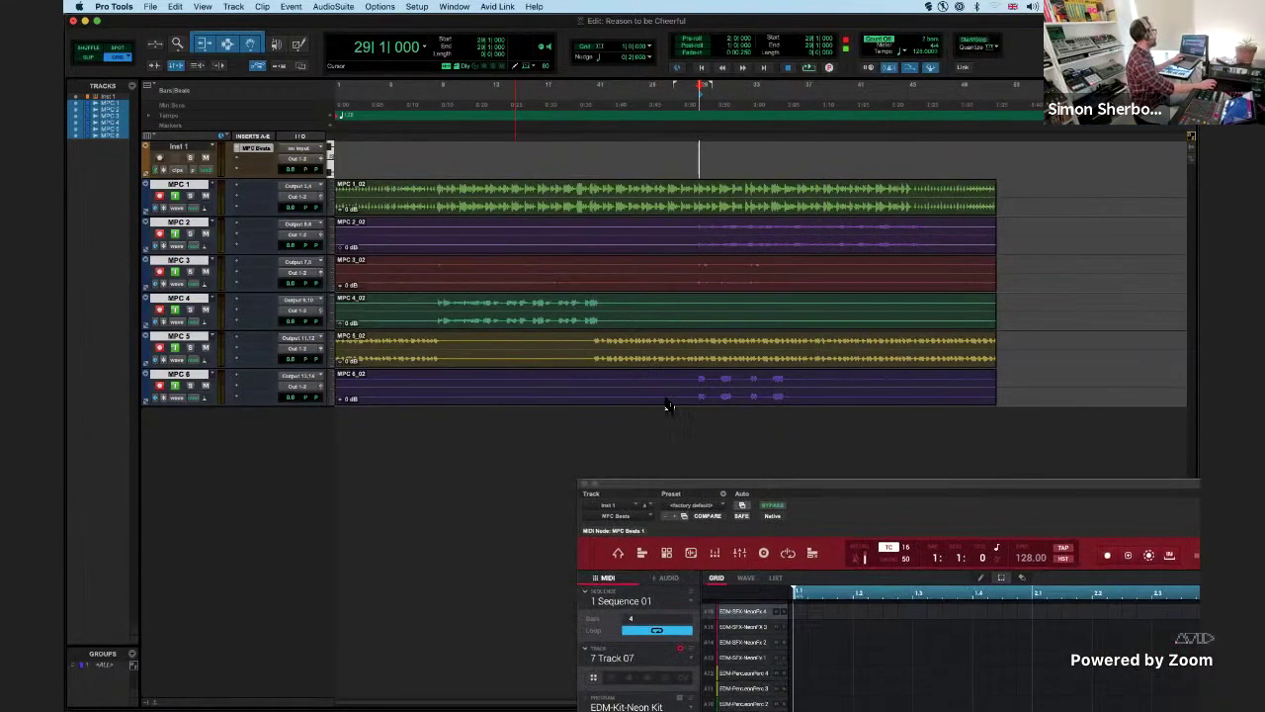
click(585, 484)
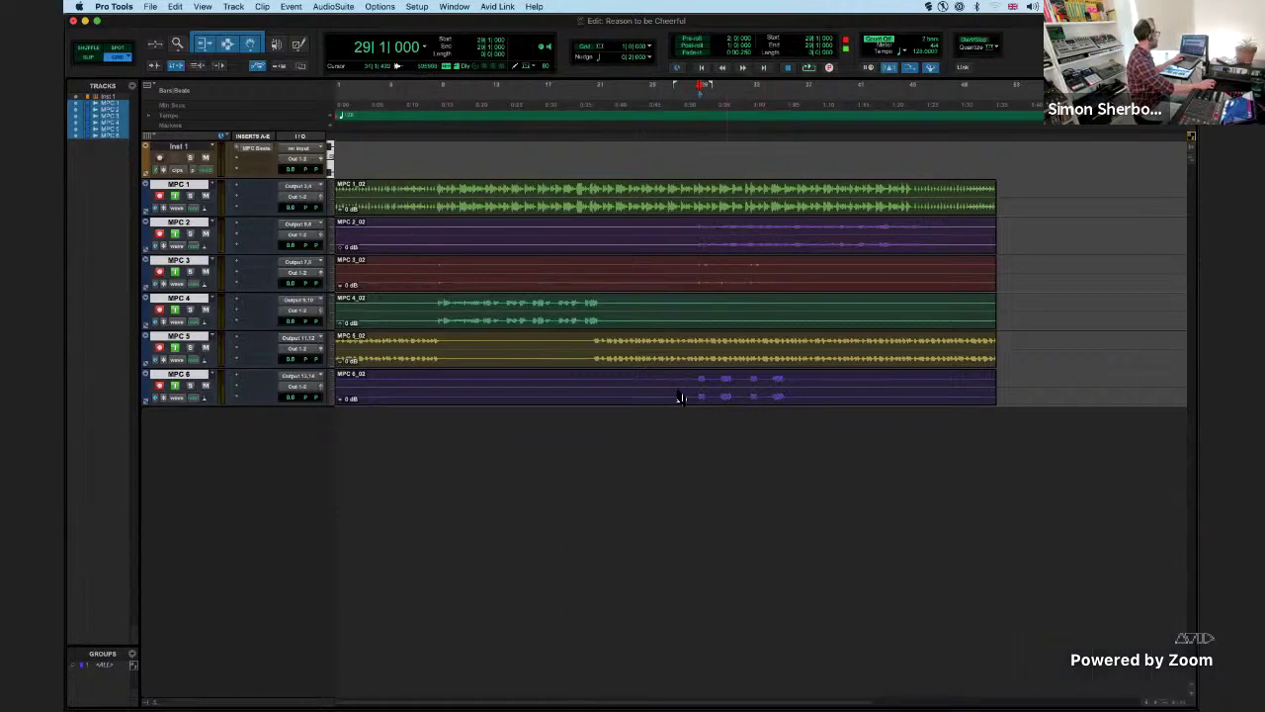
- Take the six MPC tracks out of record-enable and input monitoring, and play the recorded clips from bar 9
click(573, 158)
key(t)
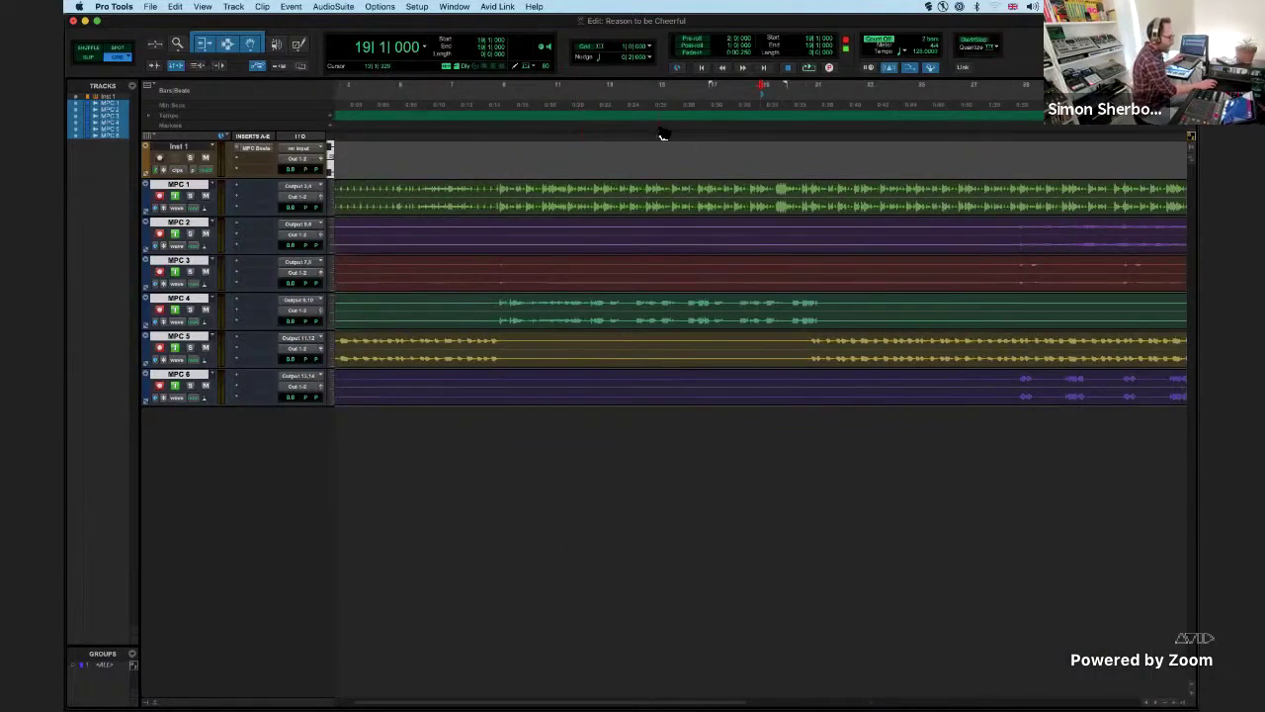
key(Return)
key(r)
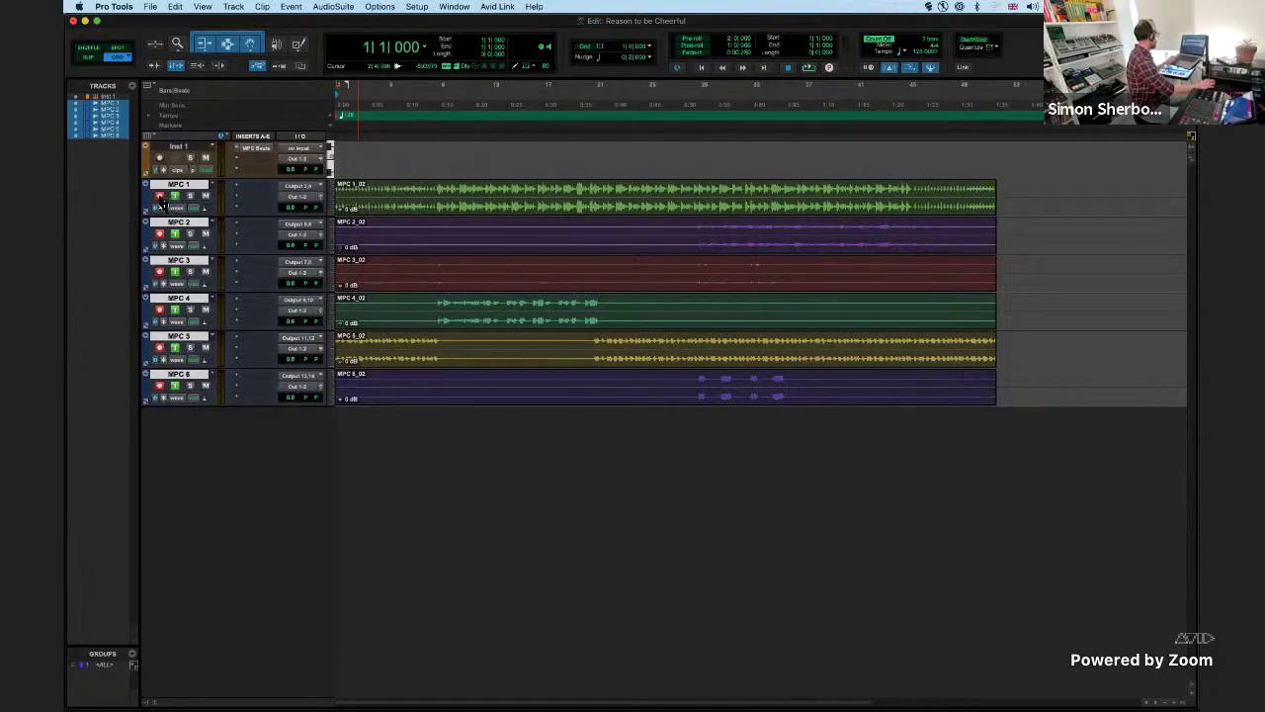
key(space)
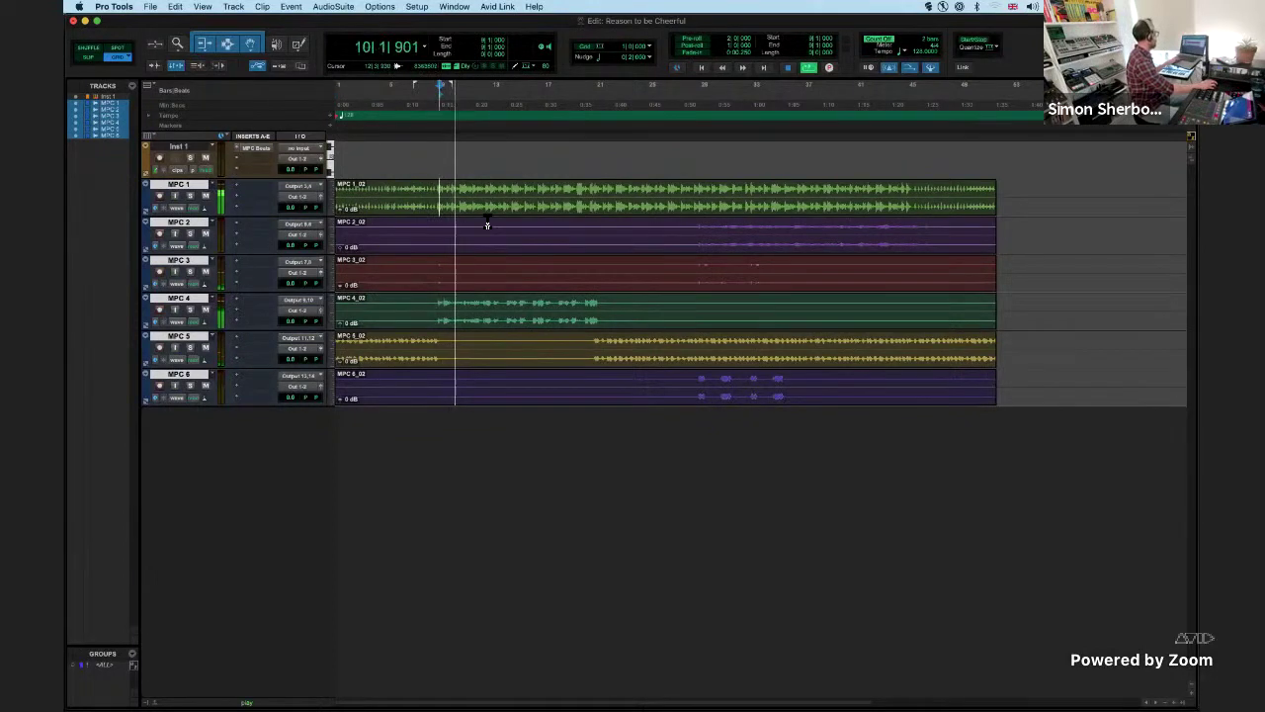
- Stop playback and split the clips on tracks MPC 1 to MPC 6 at bars 9 and 21
key(space)
key(t)
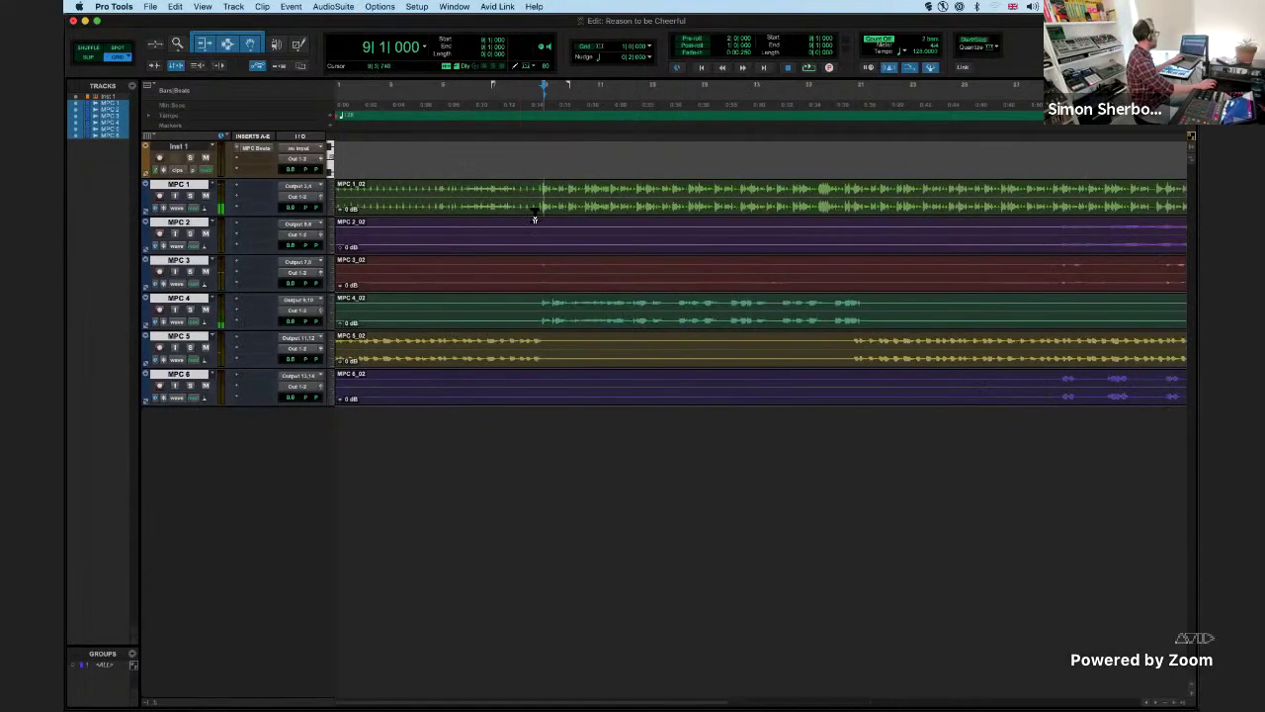
click(541, 115)
key(b)
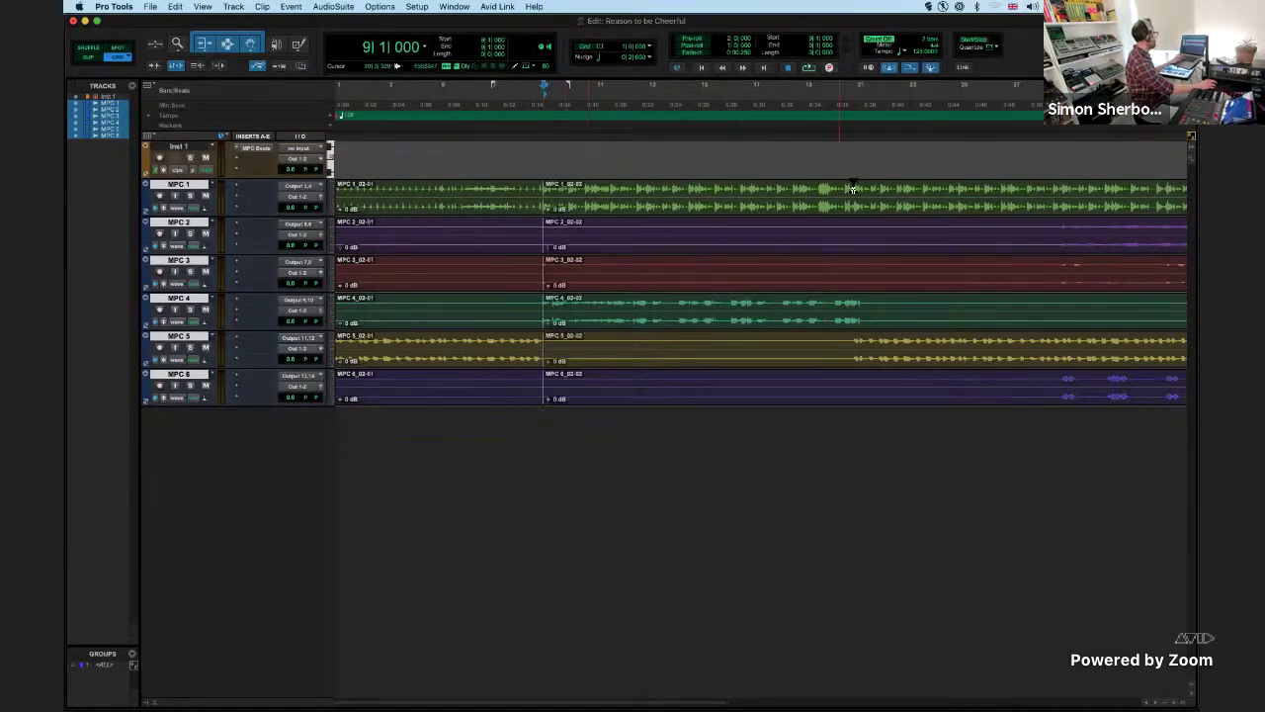
click(855, 119)
key(b)
- Split the clips on all six MPC tracks at bars 29 and 36
key(r)
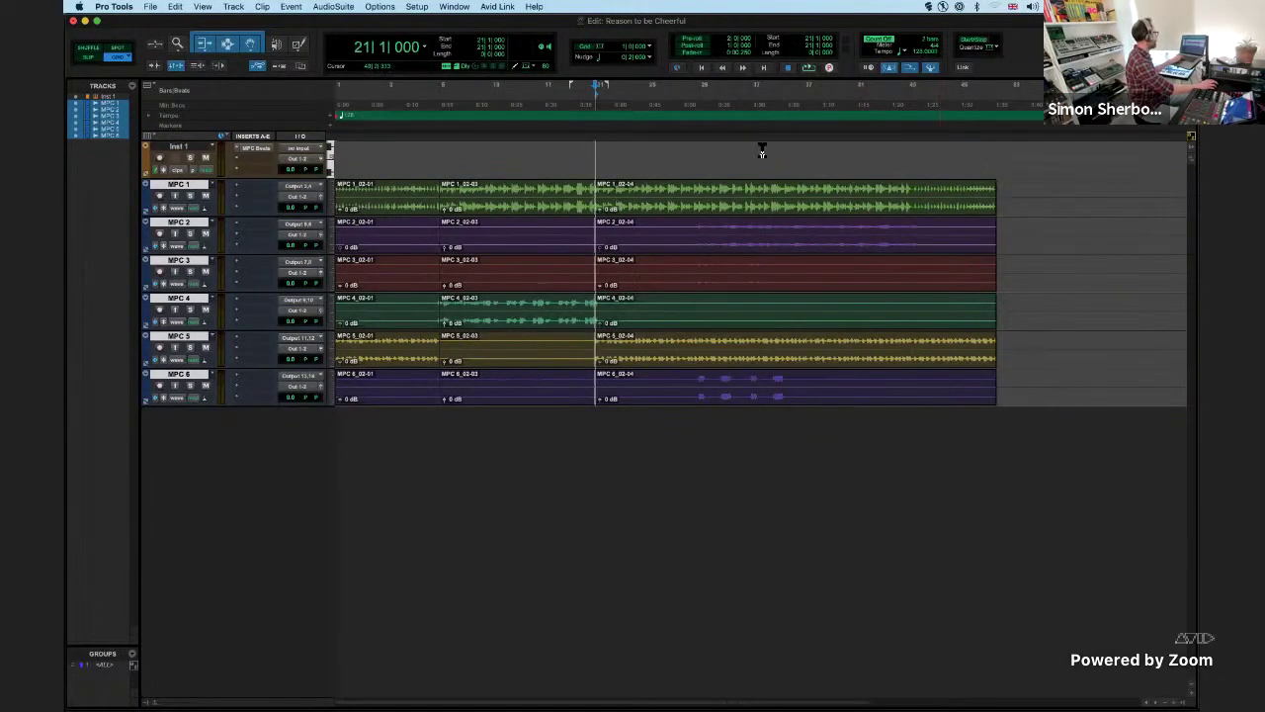
click(701, 113)
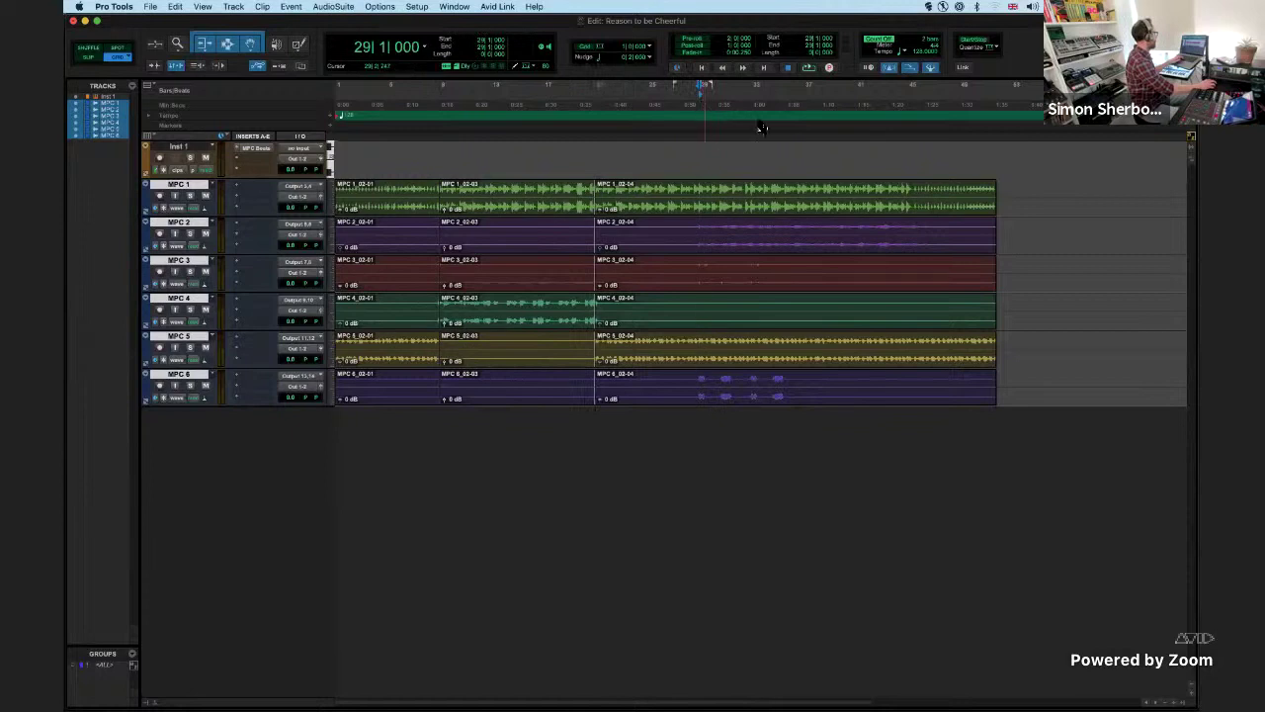
key(b)
click(787, 111)
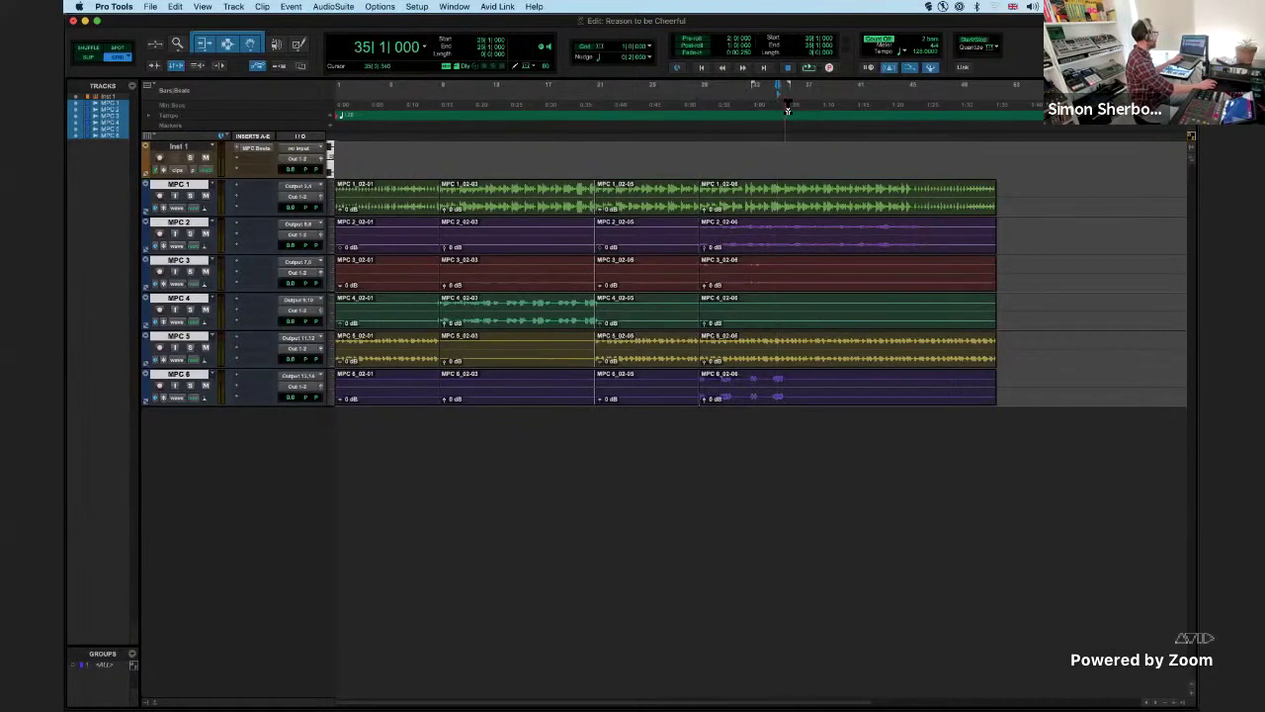
click(791, 111)
key(b)
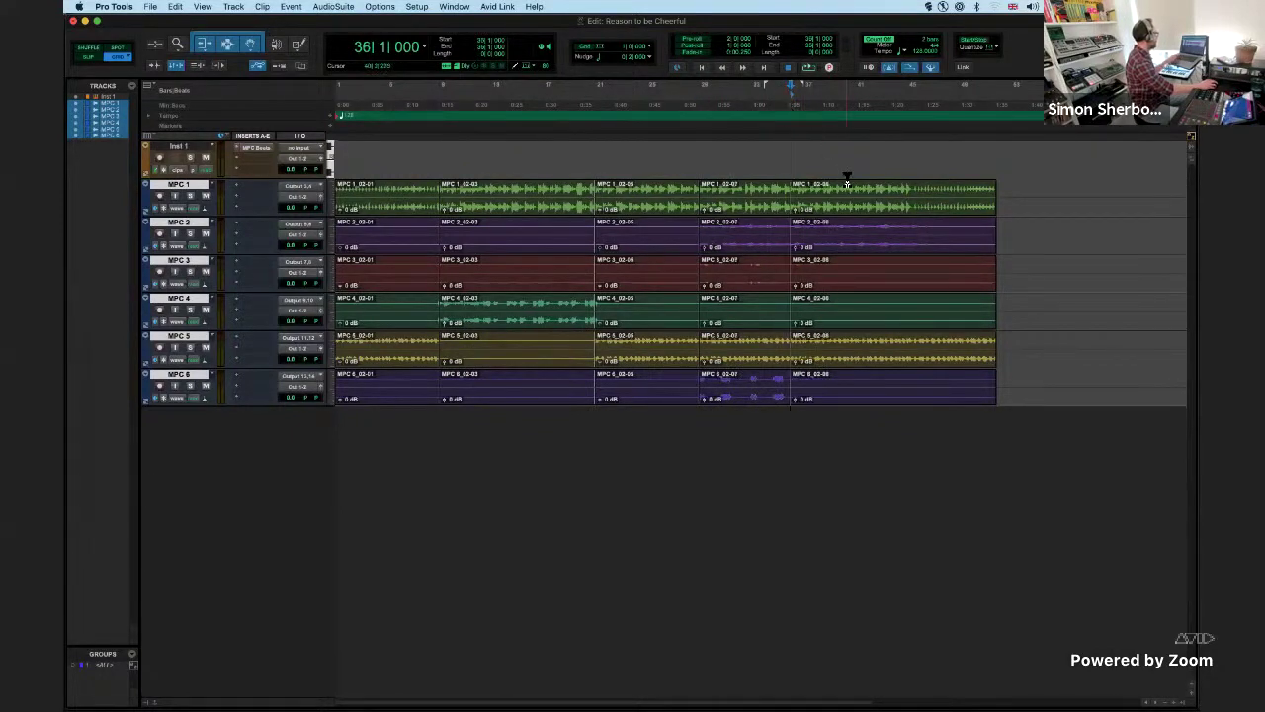
- Delete the empty clips before bar 29 on tracks MPC 2 and MPC 3
scroll(509, 277, right, 1)
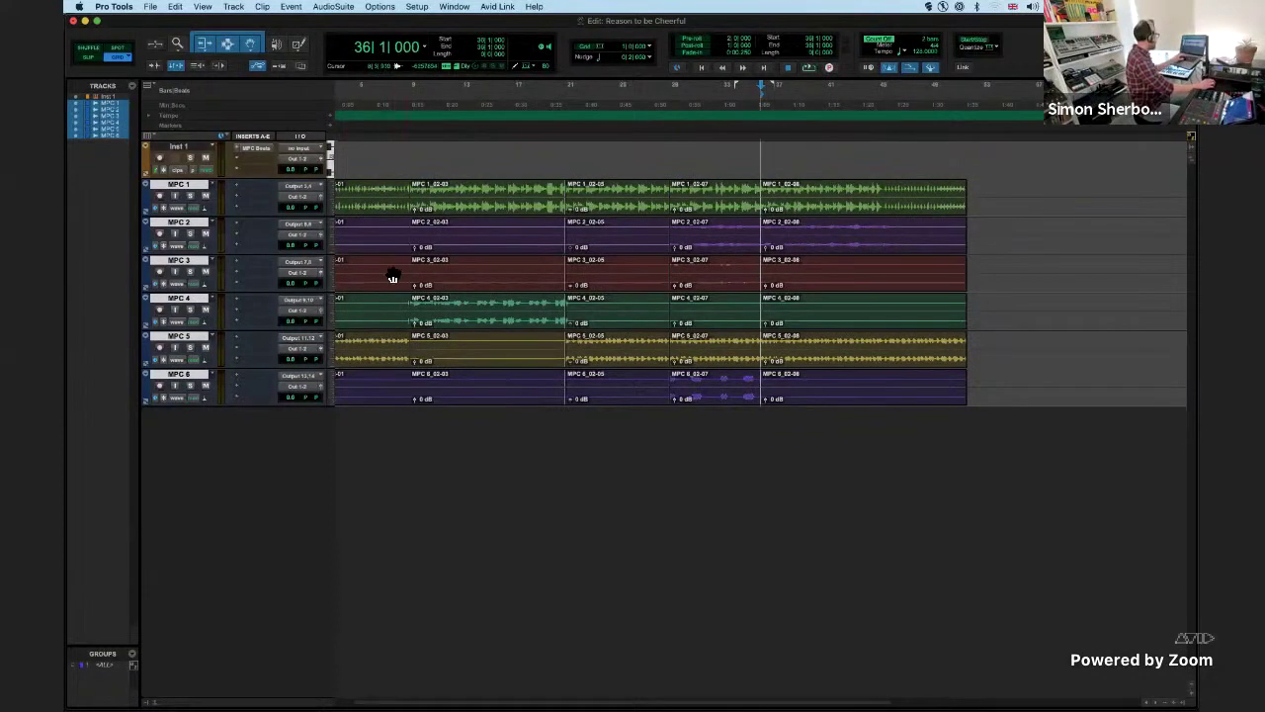
scroll(413, 296, left, 1)
click(395, 249)
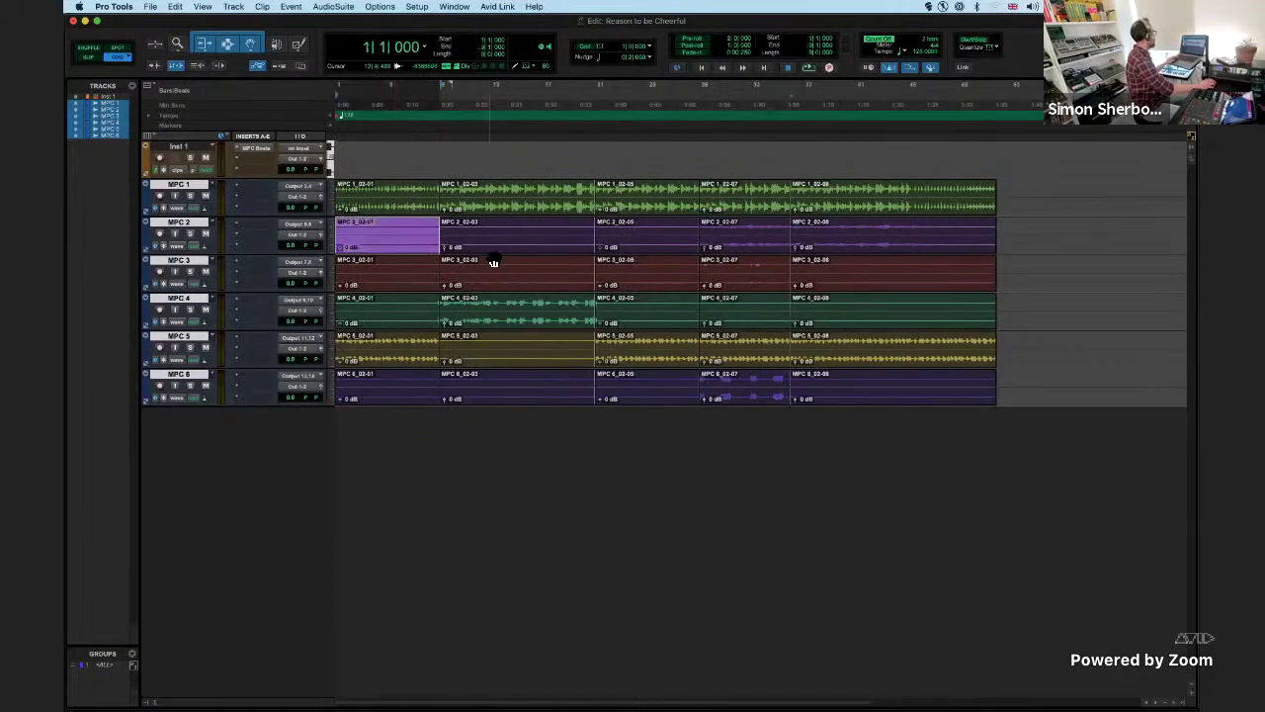
shift+click(499, 251)
shift+click(643, 252)
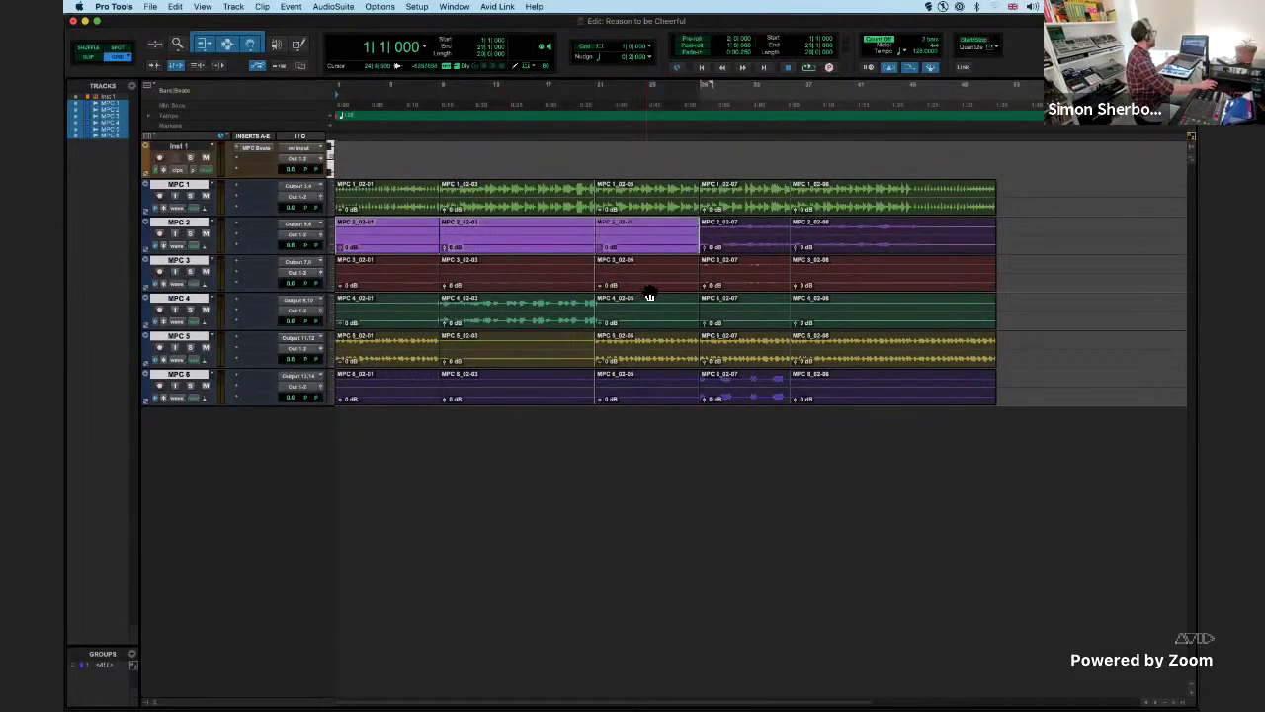
shift+click(534, 288)
key(Delete)
- Delete the silent clips before bar 9 on MPC 4, before bar 29 on MPC 6, and from bar 9 to 21 on MPC 5
click(404, 327)
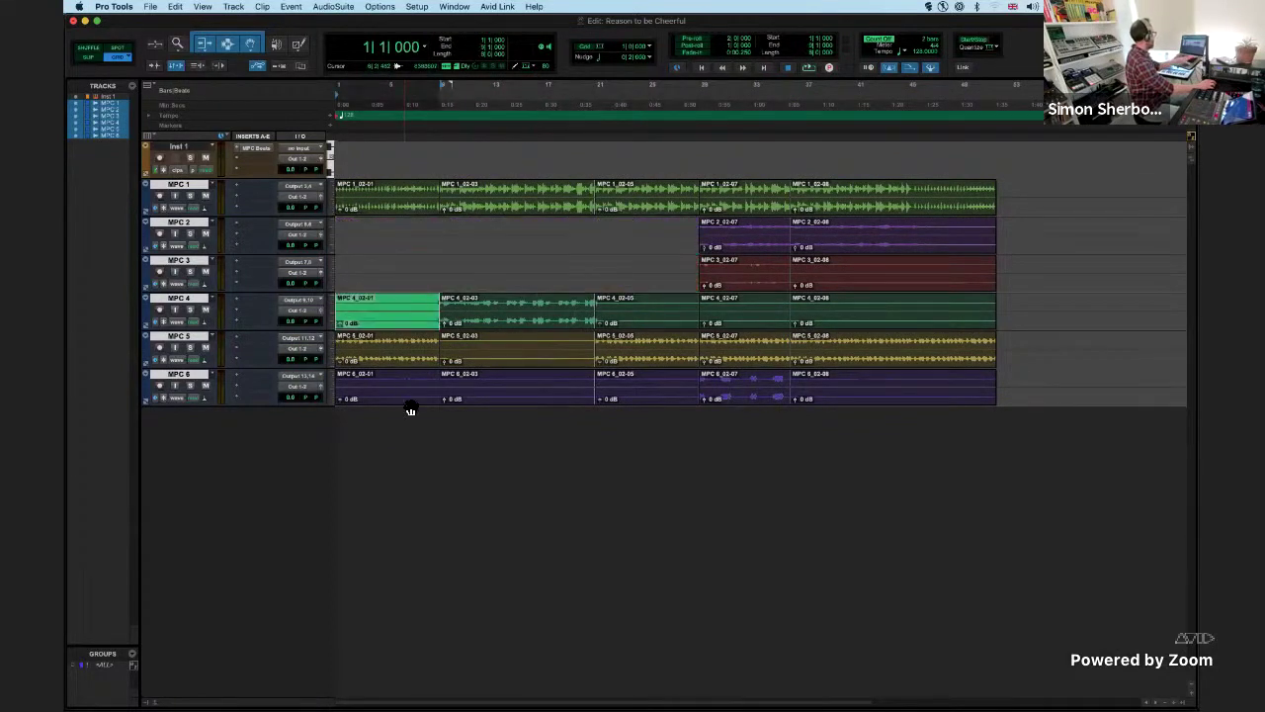
key(Delete)
click(410, 409)
key(Delete)
click(508, 405)
key(Delete)
click(521, 364)
key(Delete)
click(647, 393)
key(Delete)
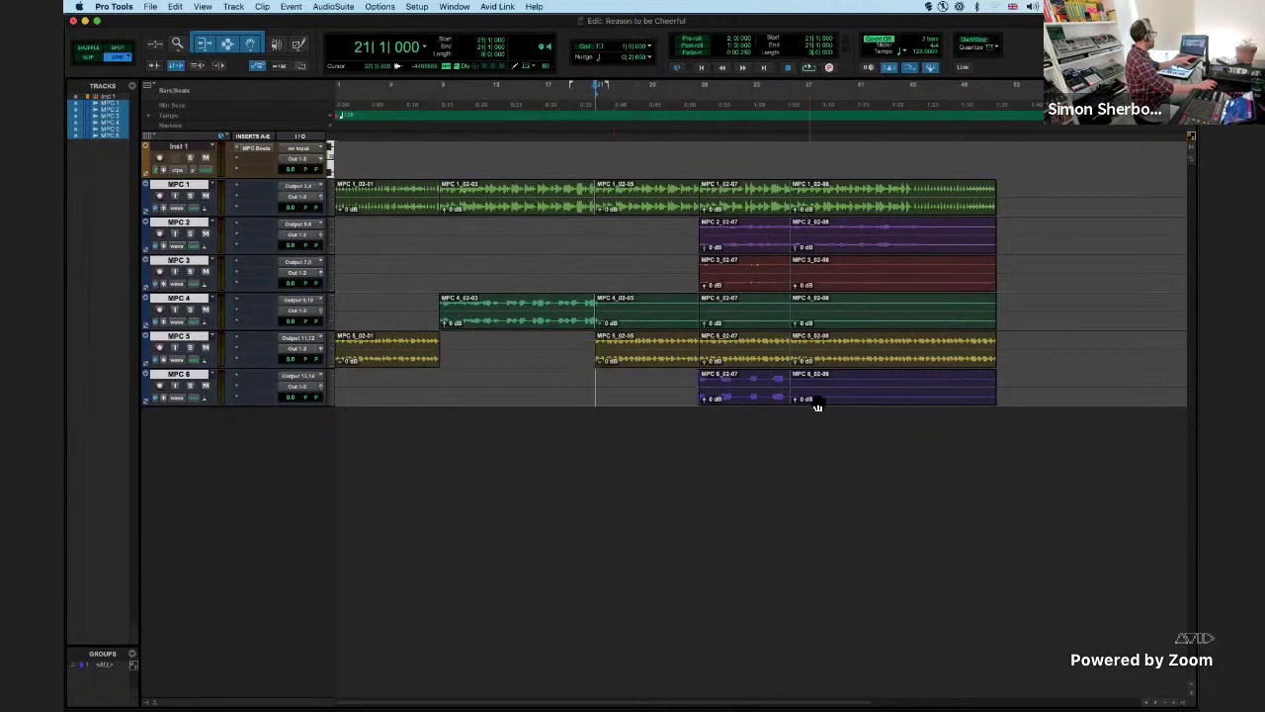
- Delete the three silent clips from bar 21 to the end on track MPC 4
click(692, 321)
key(Delete)
click(777, 331)
key(Delete)
click(848, 321)
key(Delete)
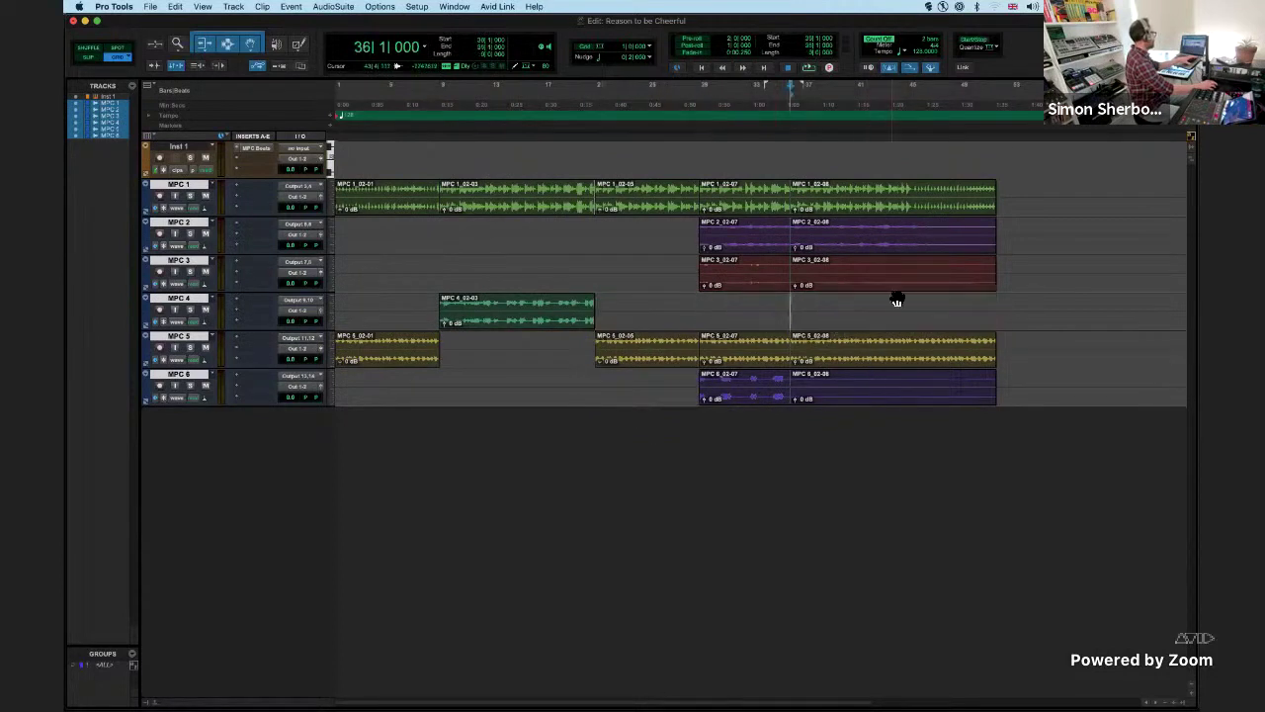
- Delete the clips after bar 36 on MPC 3 and MPC 6, and play the trimmed arrangement from the session start
click(890, 279)
key(Delete)
click(911, 404)
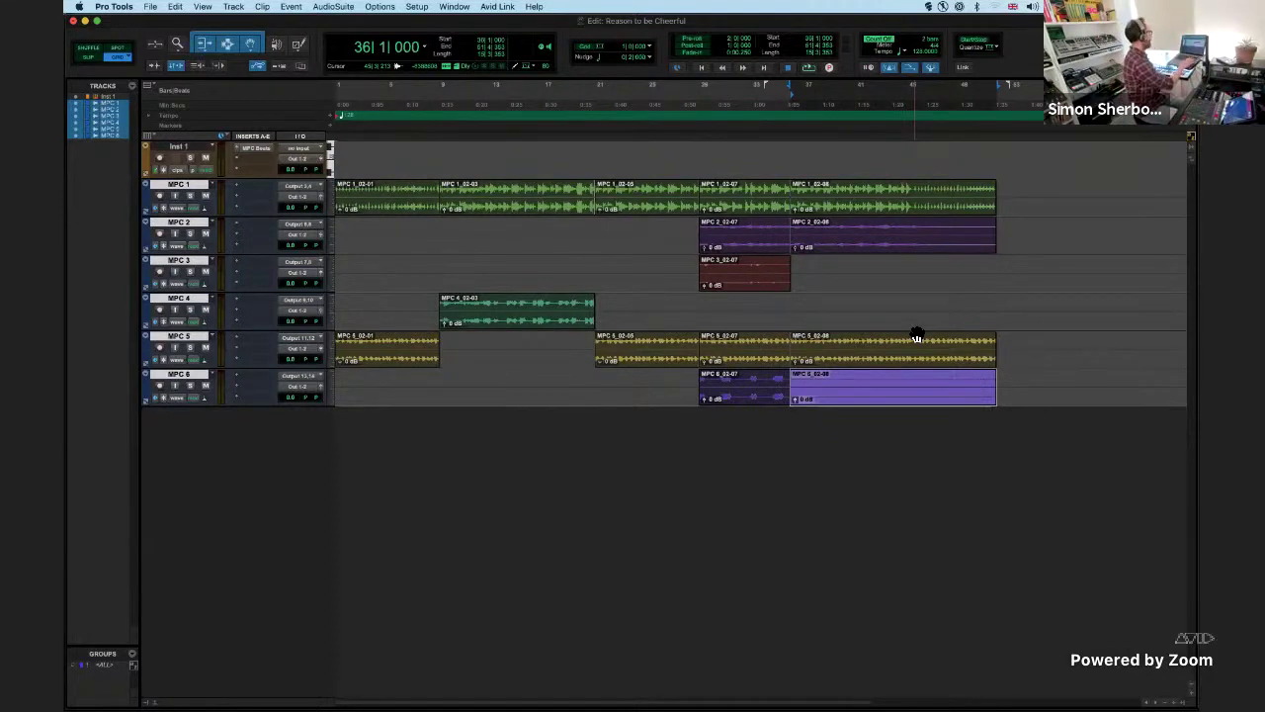
key(space)
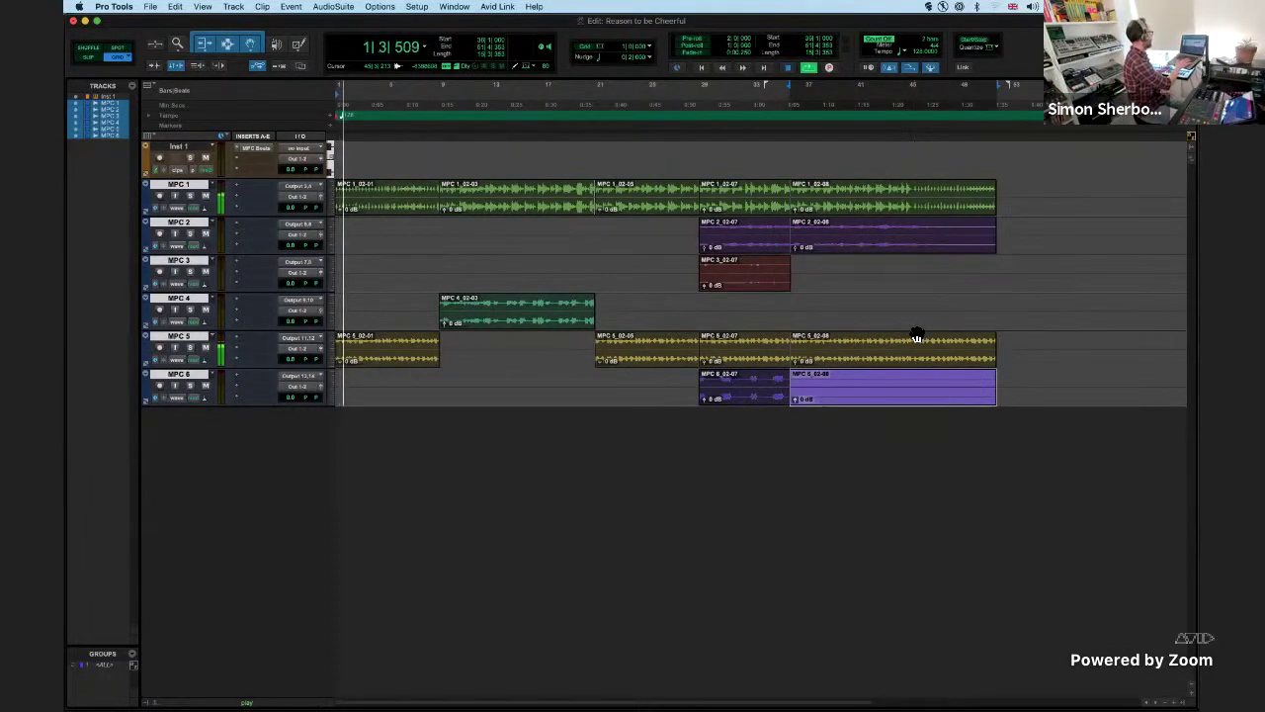
key(Delete)
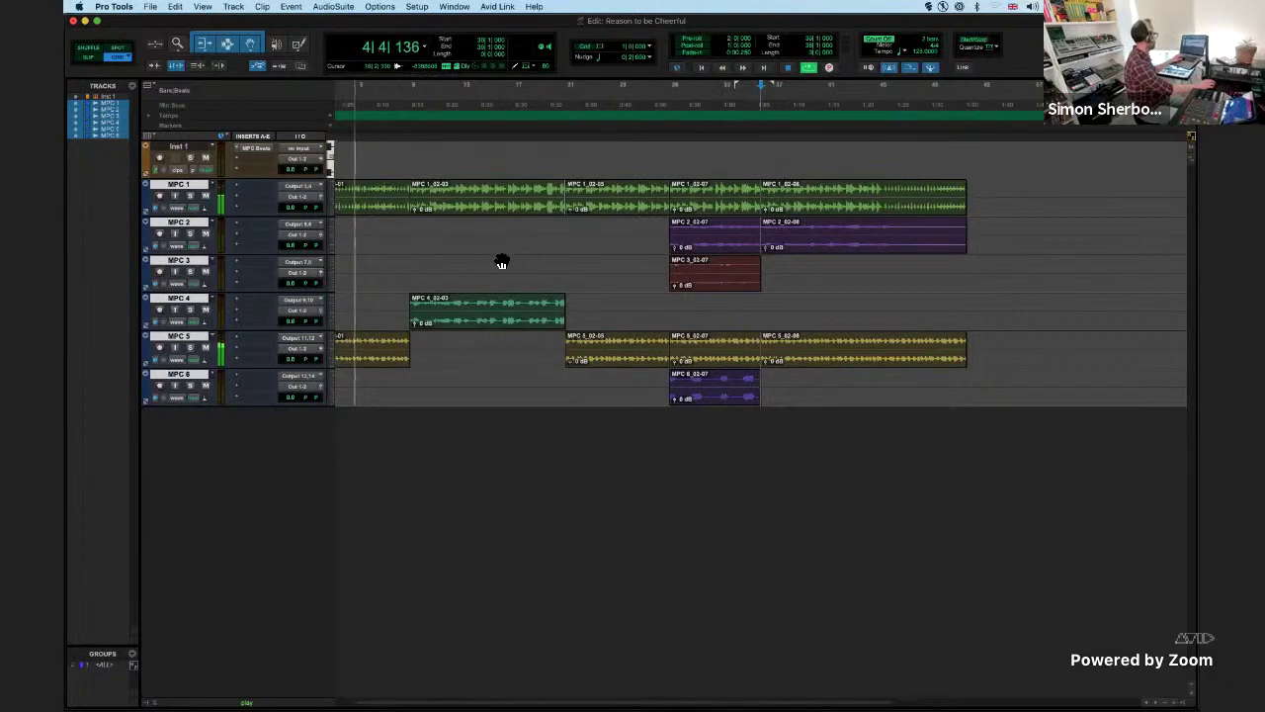
key(space)
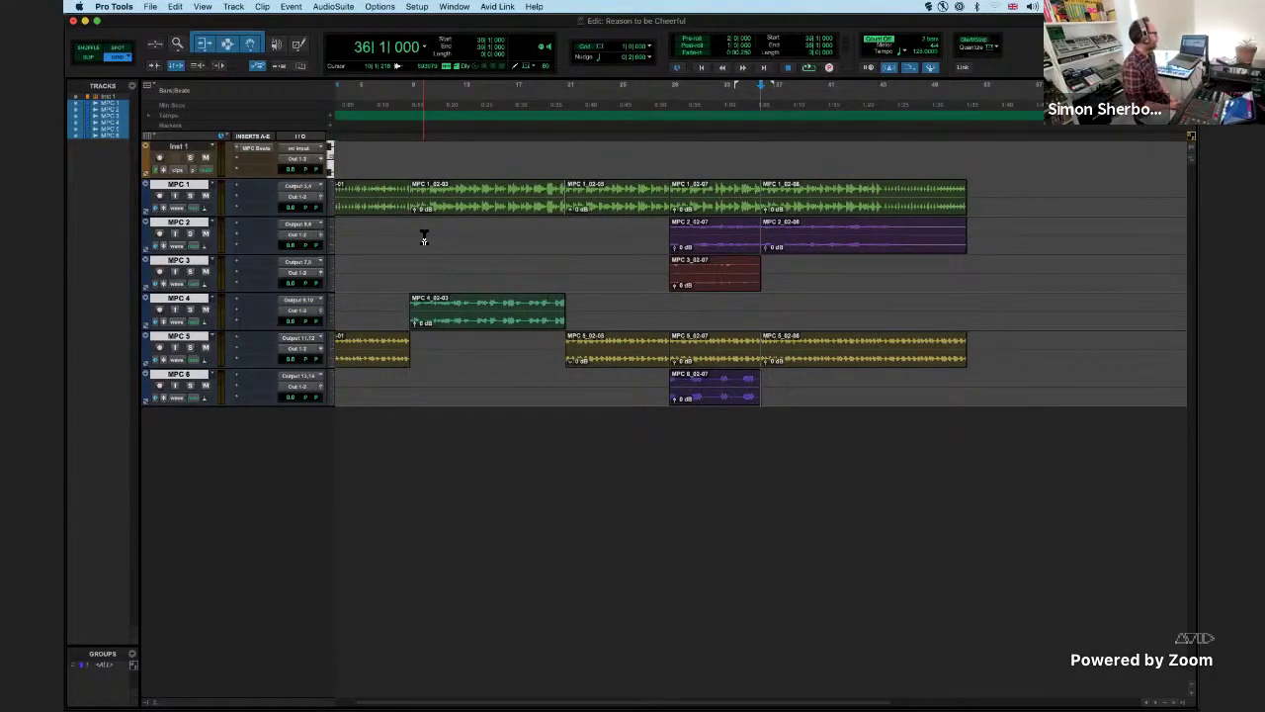
click(533, 156)
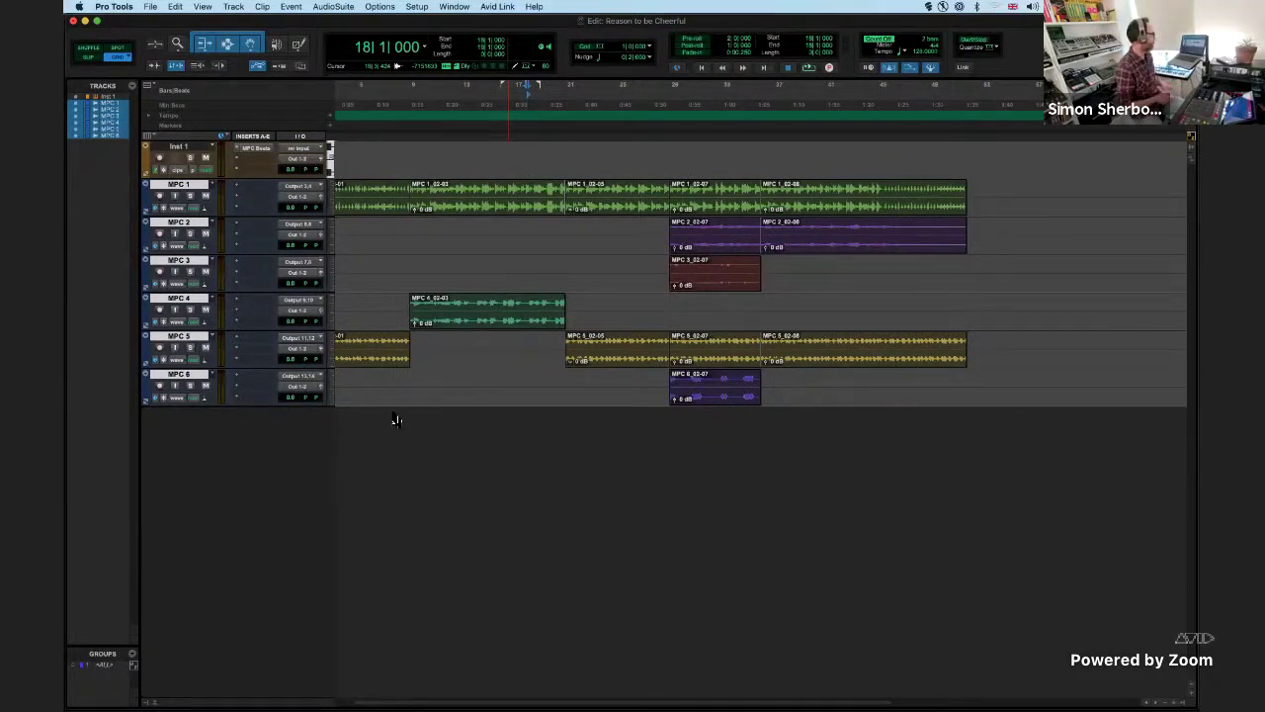
- Add a second instrument track below MPC 6 and insert the Reason Rack Plugin on it
double_click(212, 429)
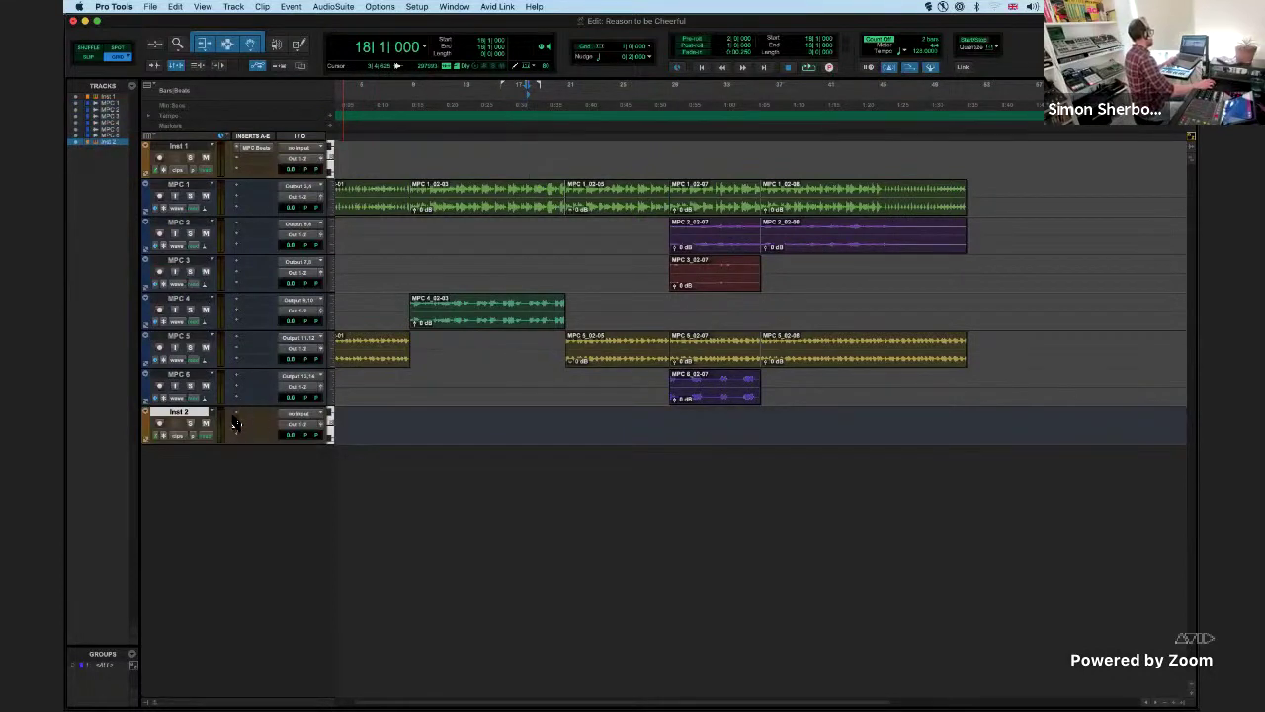
click(247, 422)
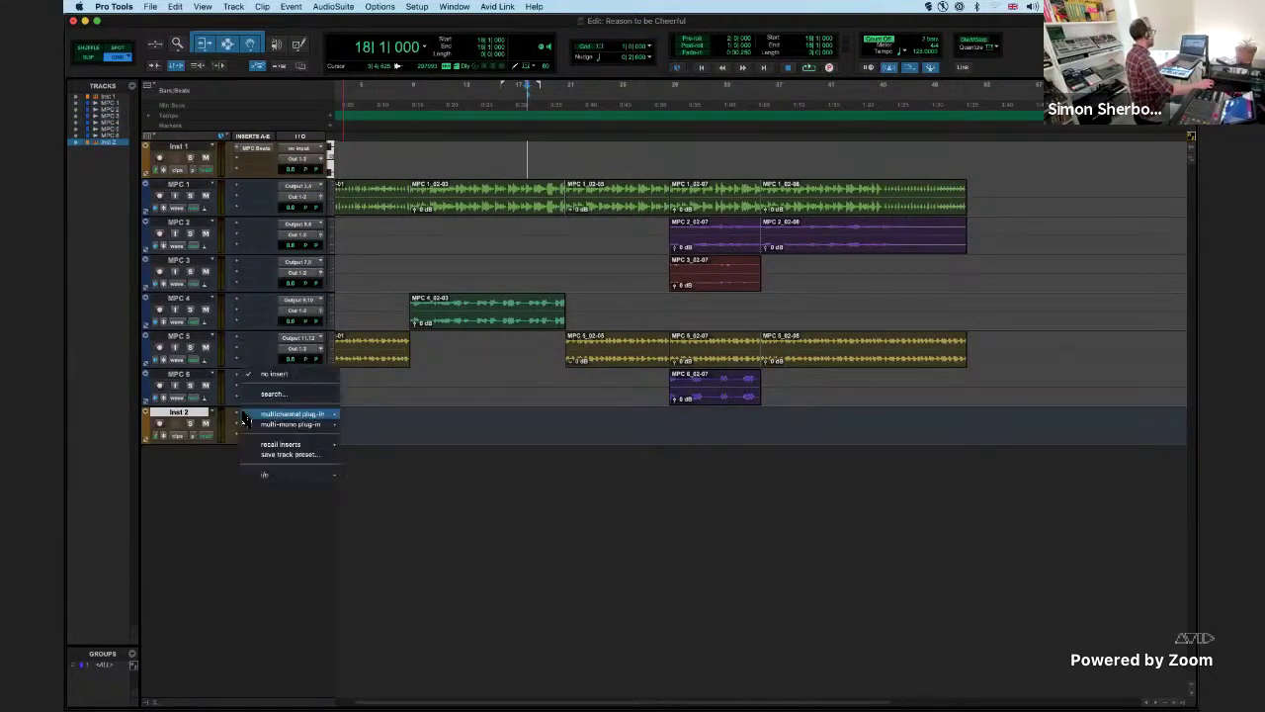
click(249, 420)
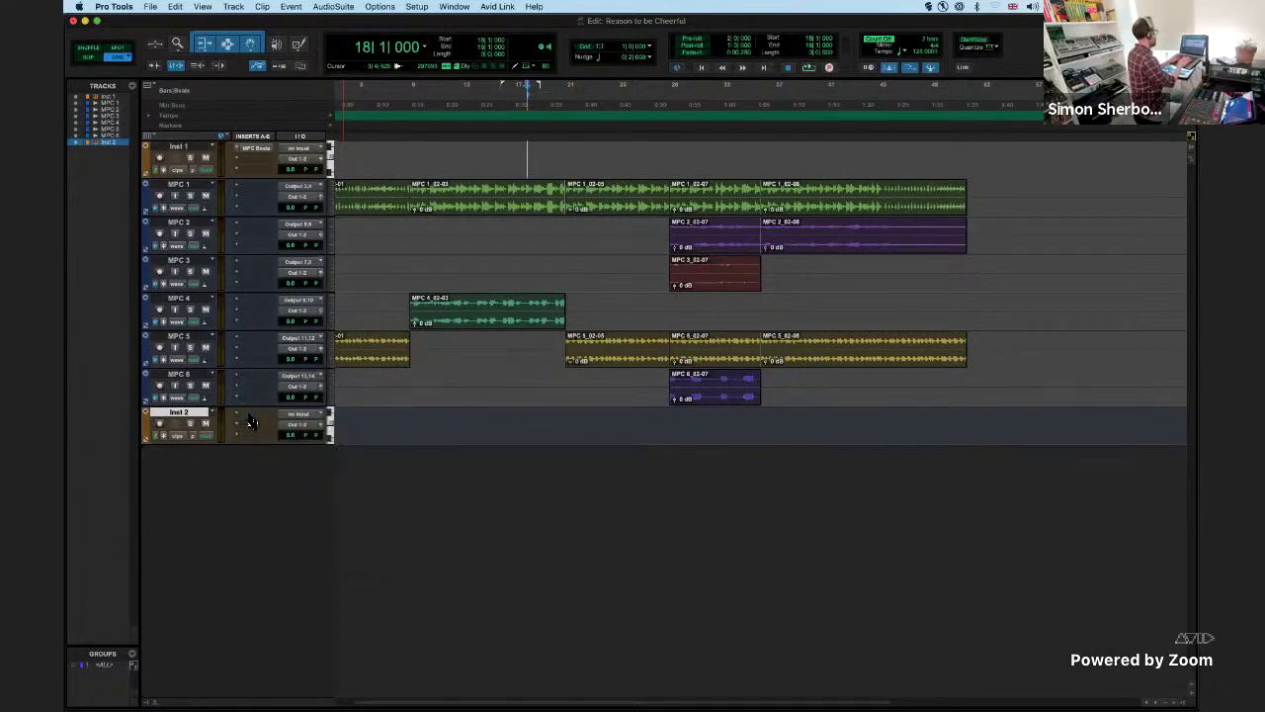
click(251, 422)
text(reas)
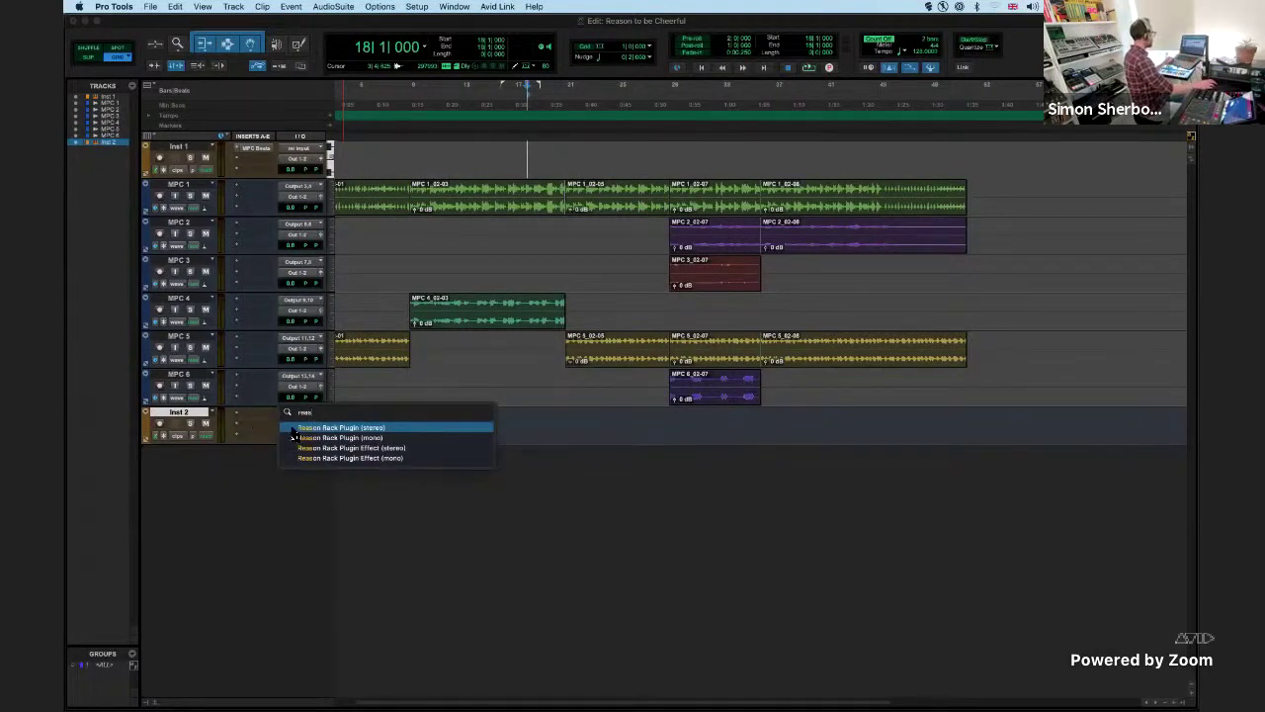
click(436, 438)
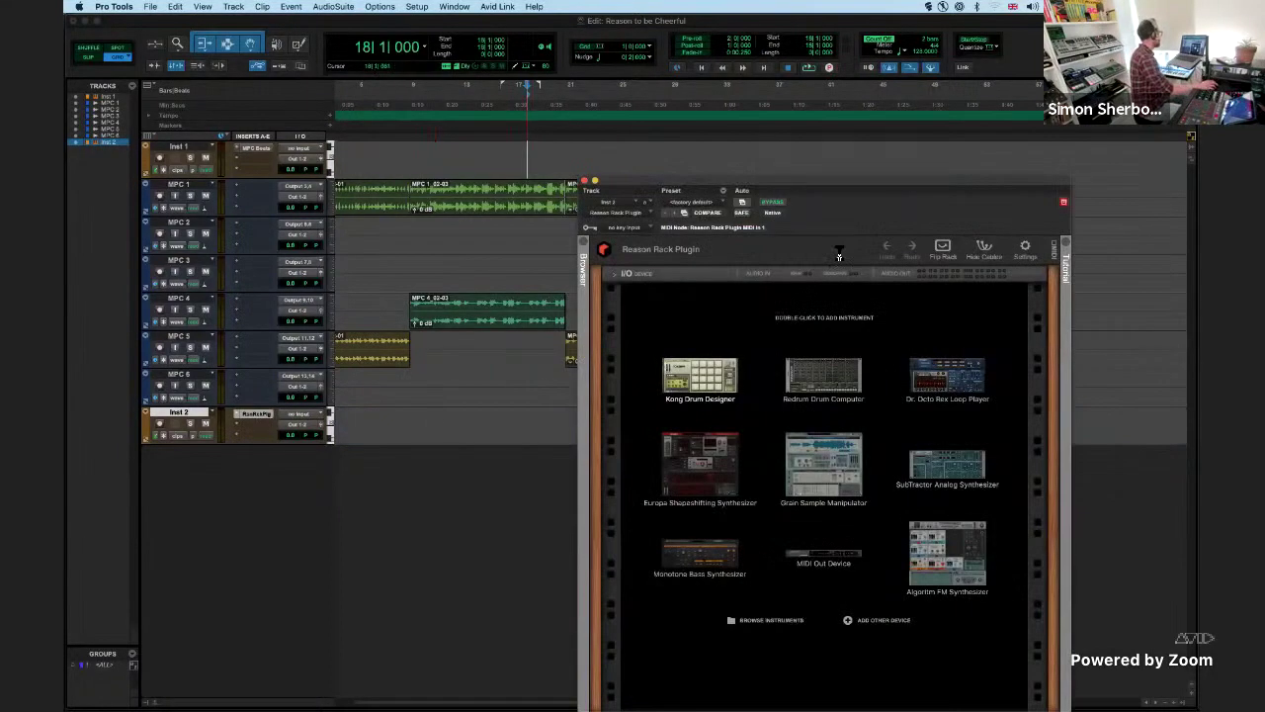
- Open the device browser in the Reason Rack Plugin and position the plug-in window so that the browser and rack fit on screen
drag(842, 186, 892, 43)
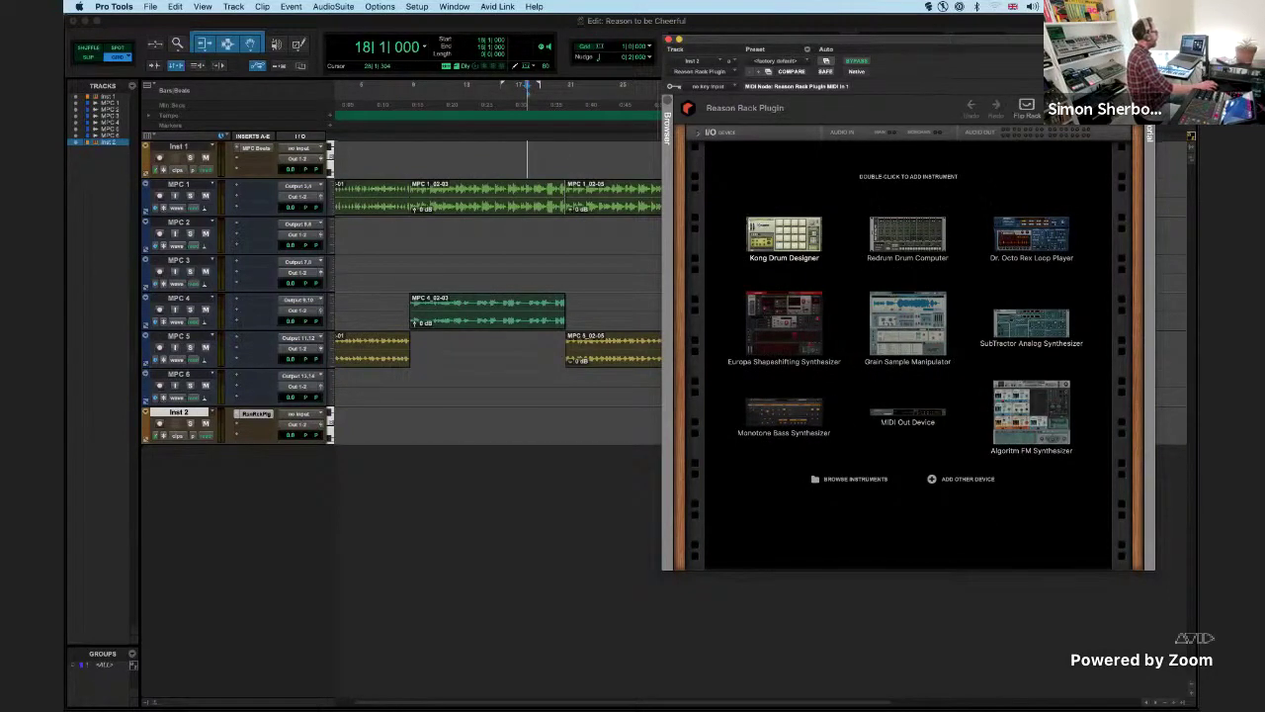
click(672, 126)
drag(826, 40, 648, 20)
- Look through the built-in instruments in the Reason browser and add Kong Drum Designer to the rack
scroll(682, 198, down, 5)
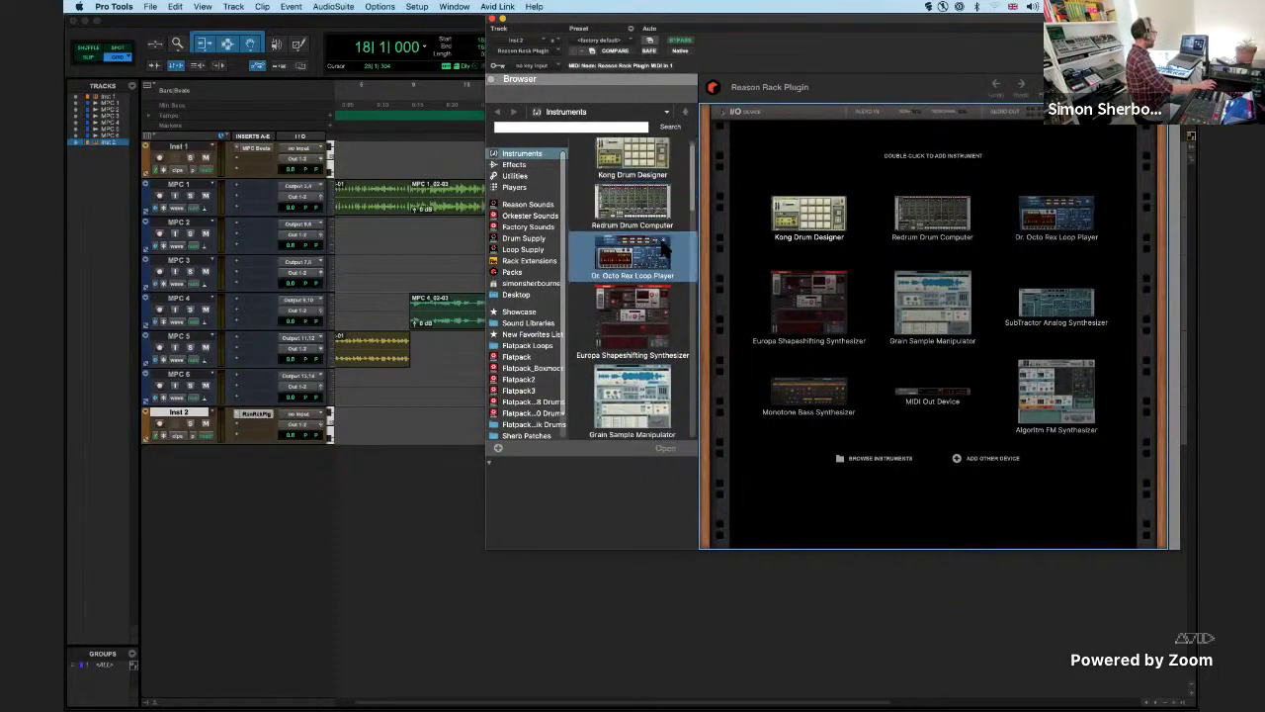
scroll(664, 296, down, 5)
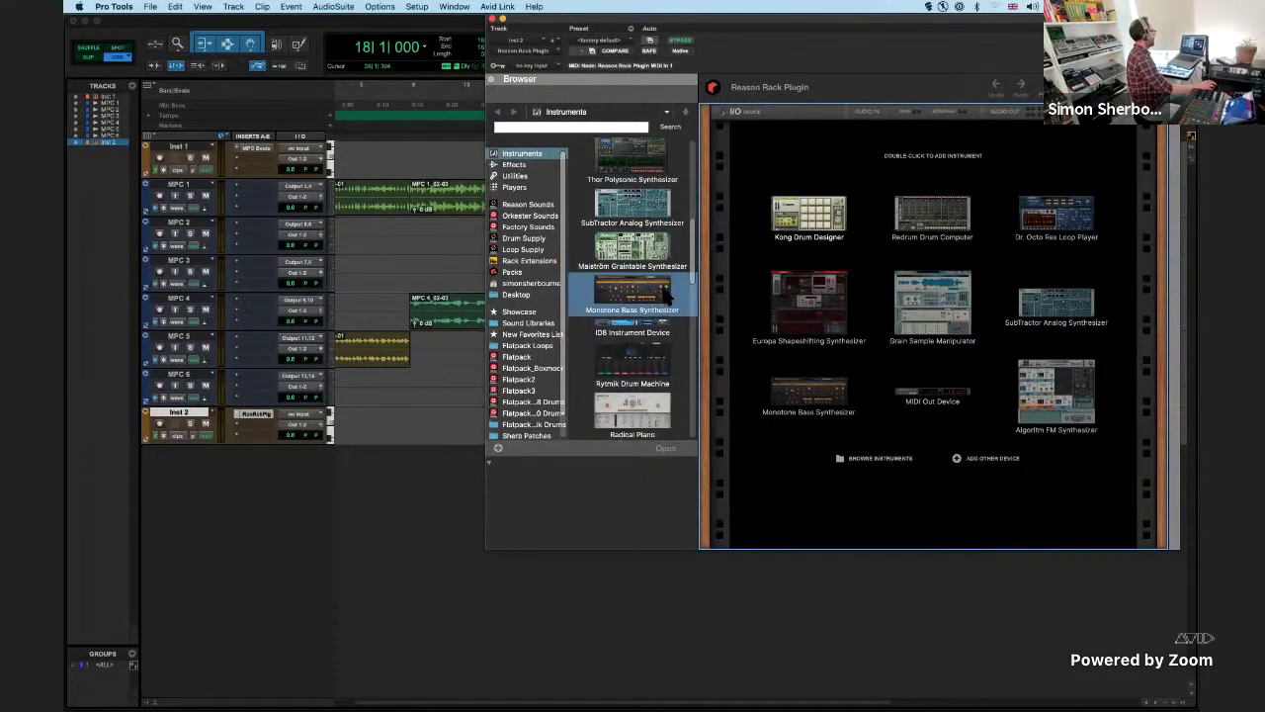
scroll(661, 336, down, 10)
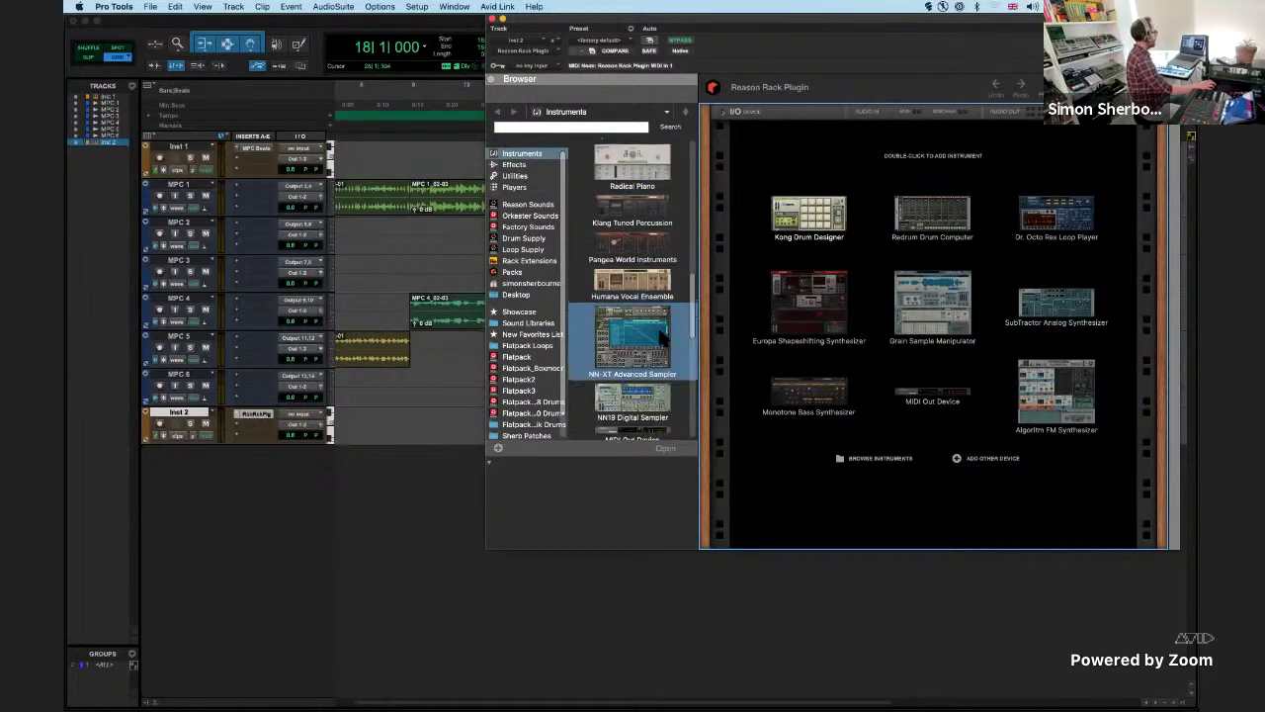
scroll(658, 337, down, 10)
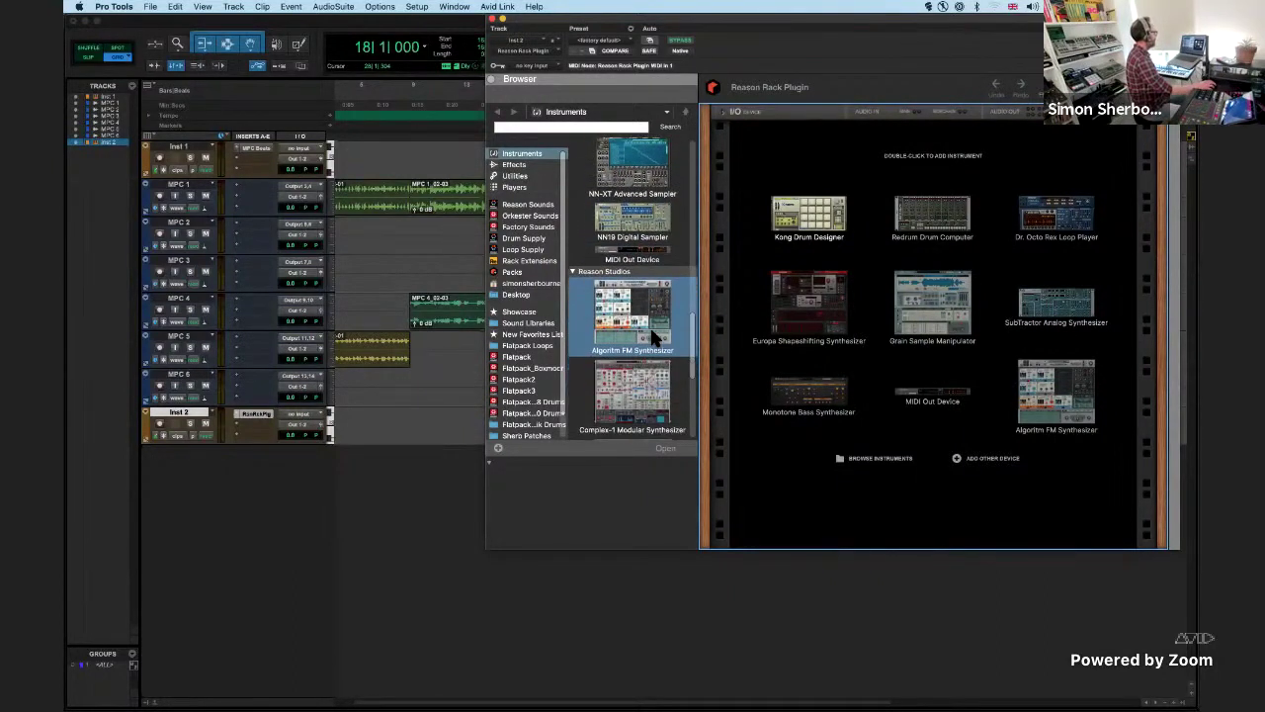
scroll(655, 351, up, 20)
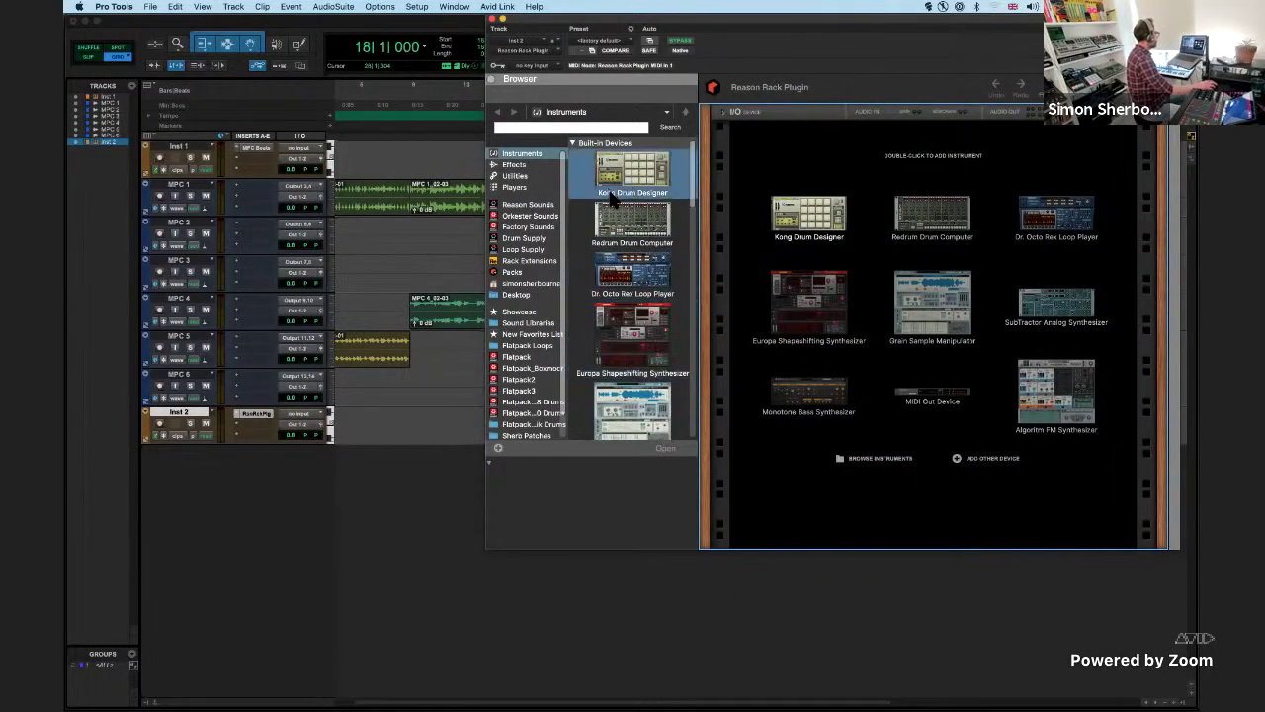
drag(629, 178, 933, 123)
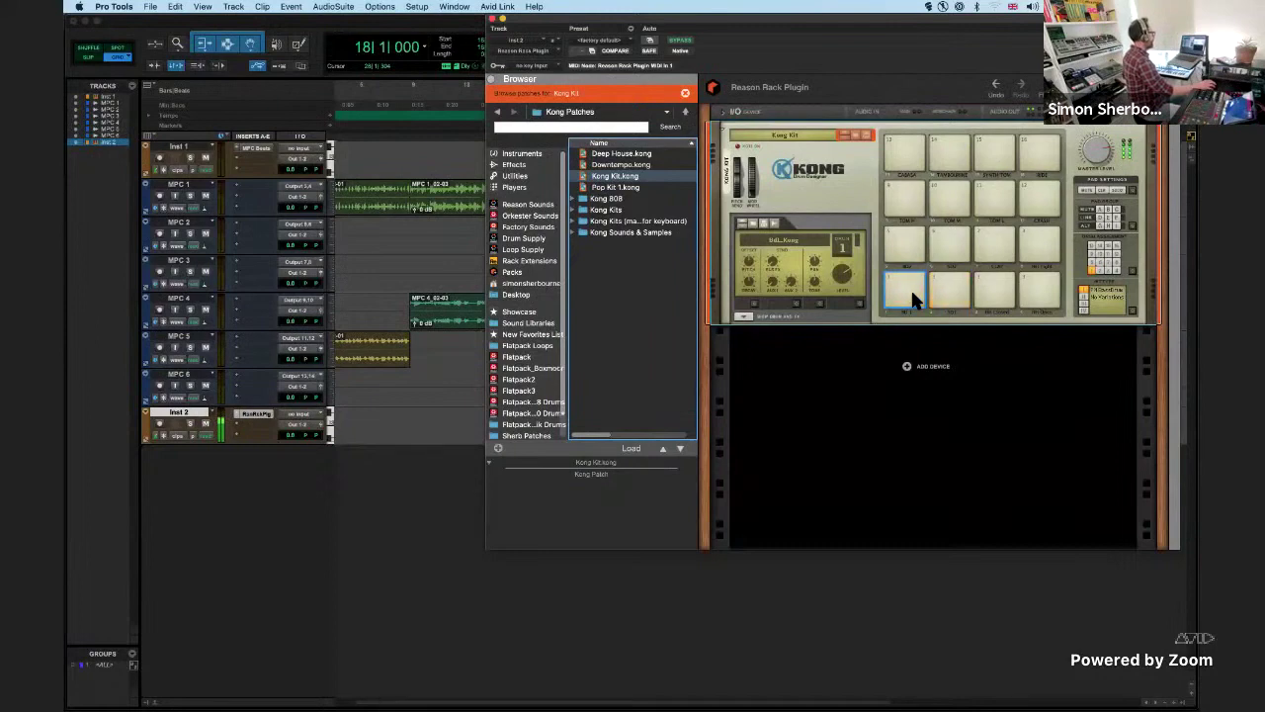
- Replace the Kong drum machine in the rack with a Redrum Drum Computer
click(670, 166)
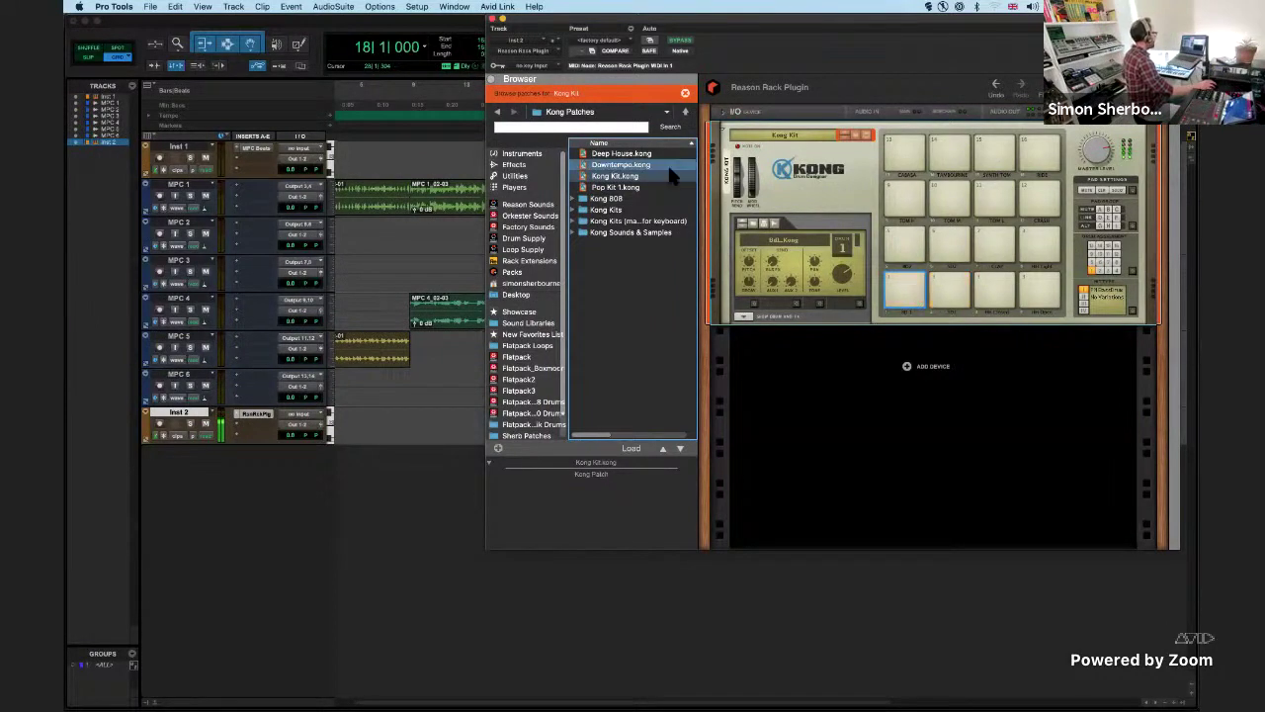
click(498, 111)
drag(615, 224, 915, 301)
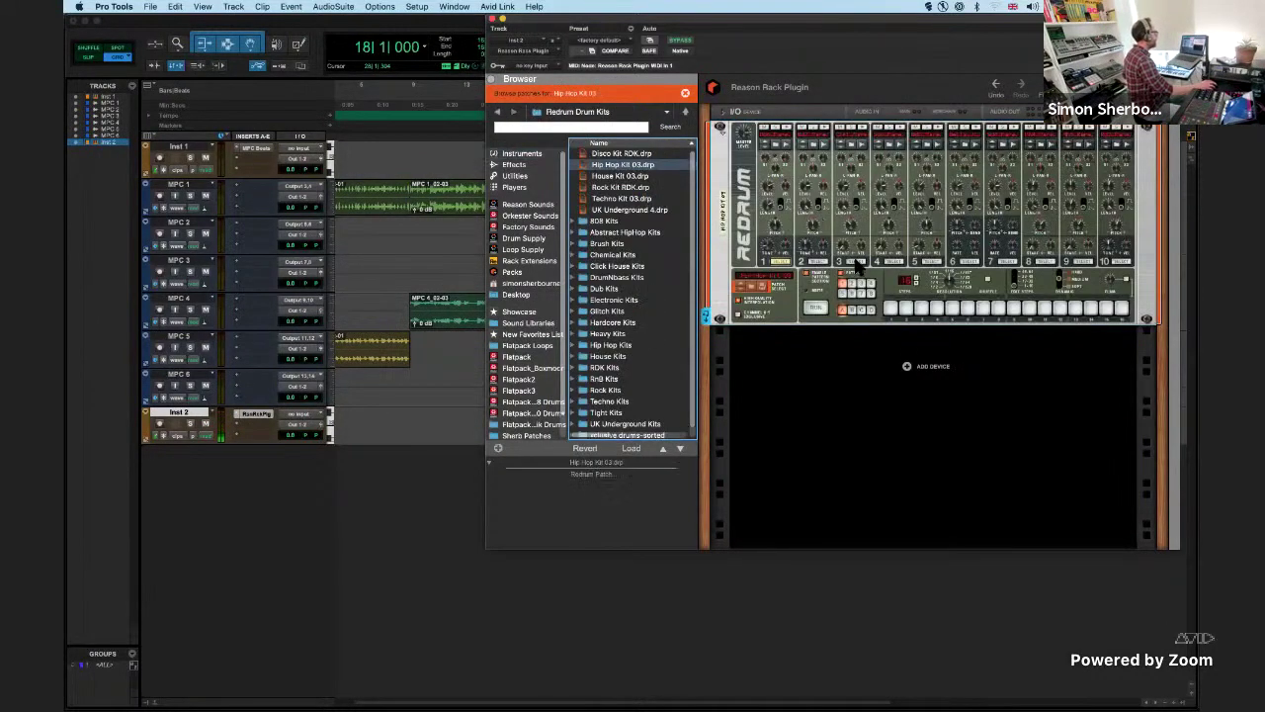
- Run the Redrum pattern and program steps 1 and 11 on channel 1 and steps 5, 12 and 13 on channel 3
click(813, 310)
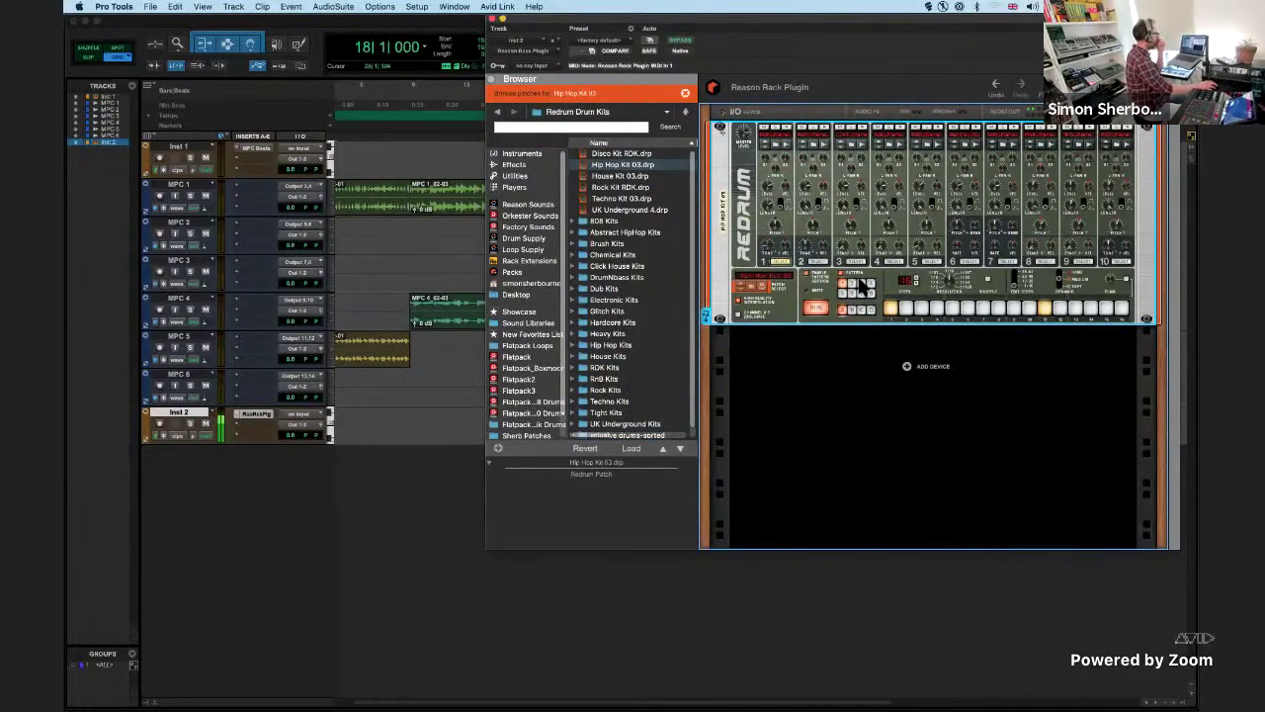
click(1061, 307)
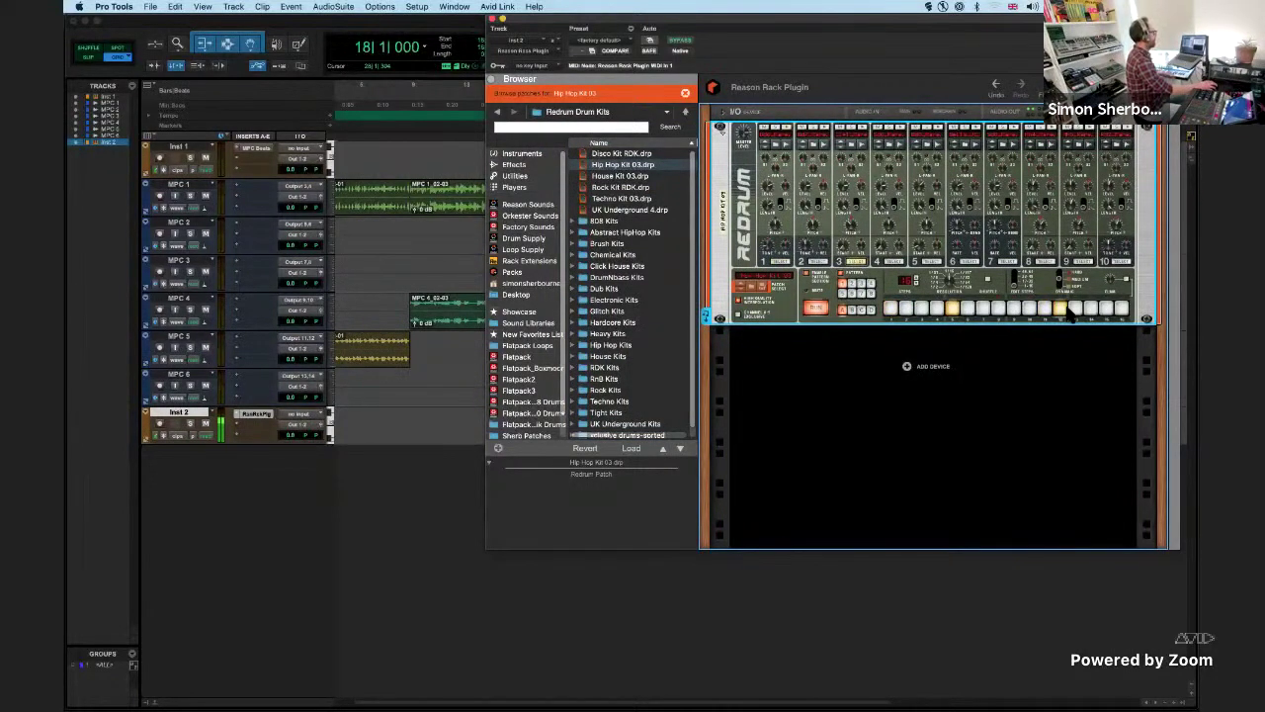
click(1076, 308)
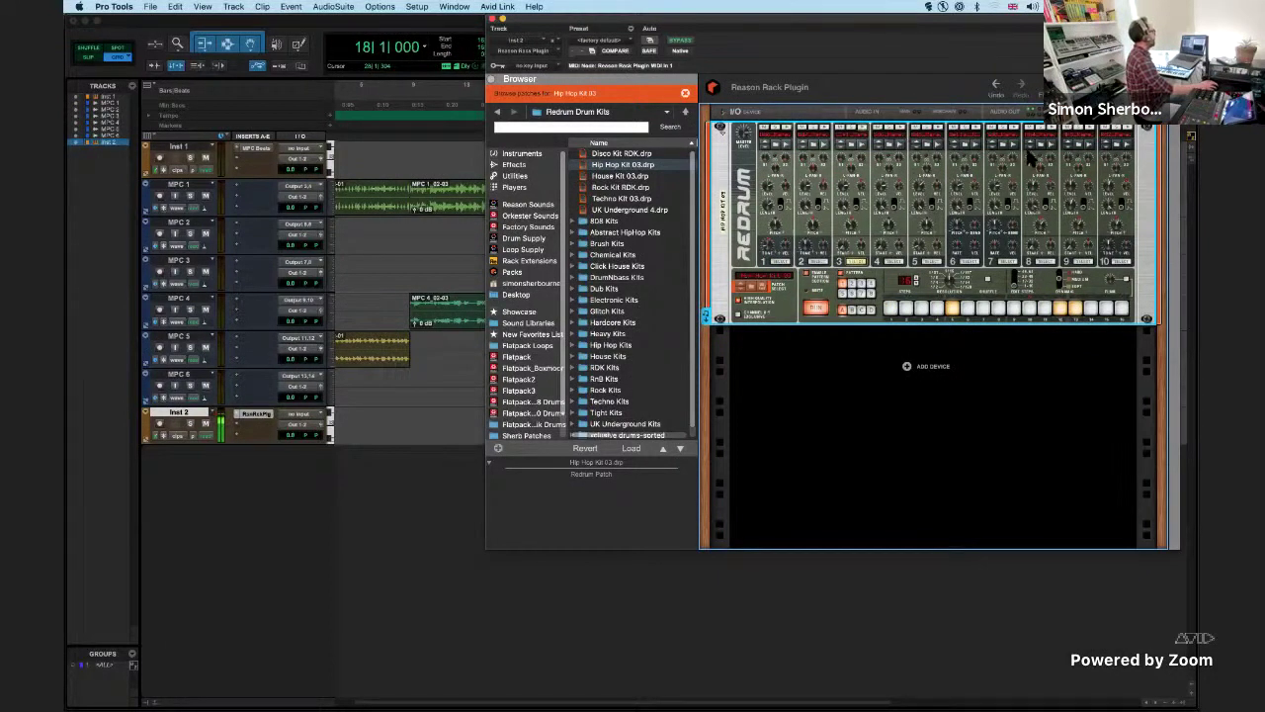
- Program Redrum channel 8 with hits on steps 3, 7, 11 and 15, listen to the pattern and stop playback
click(1048, 263)
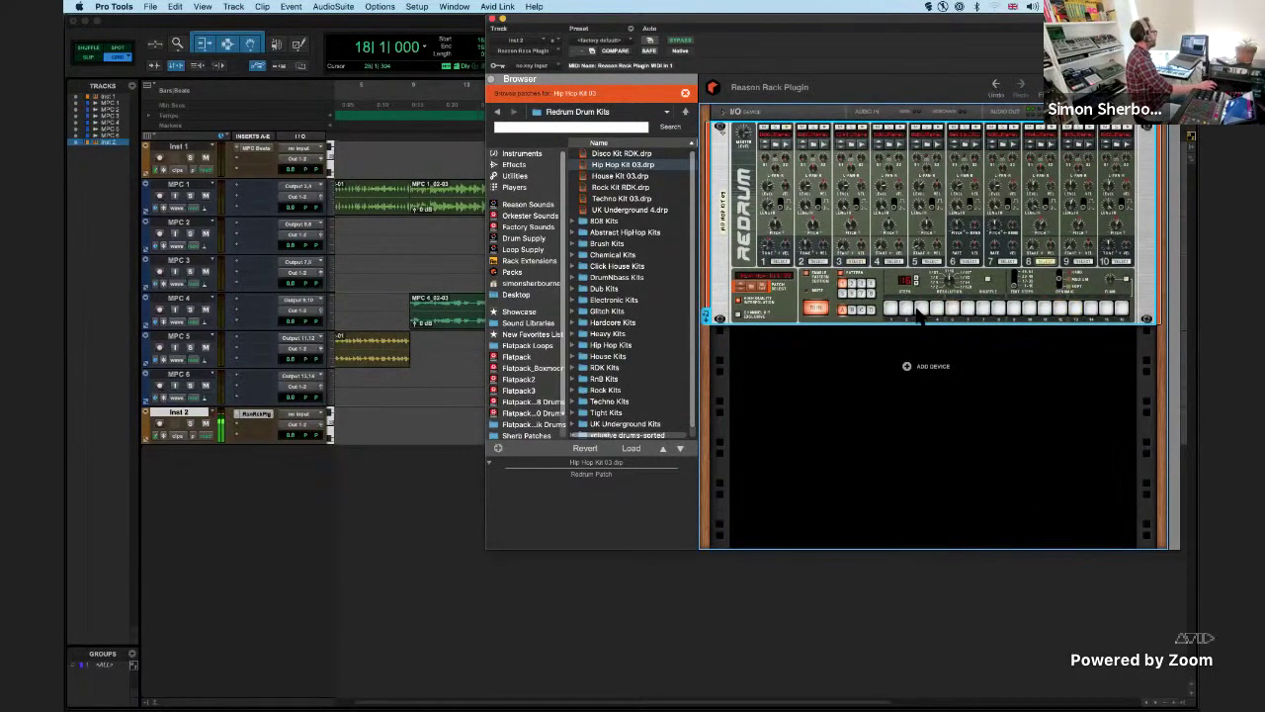
click(920, 307)
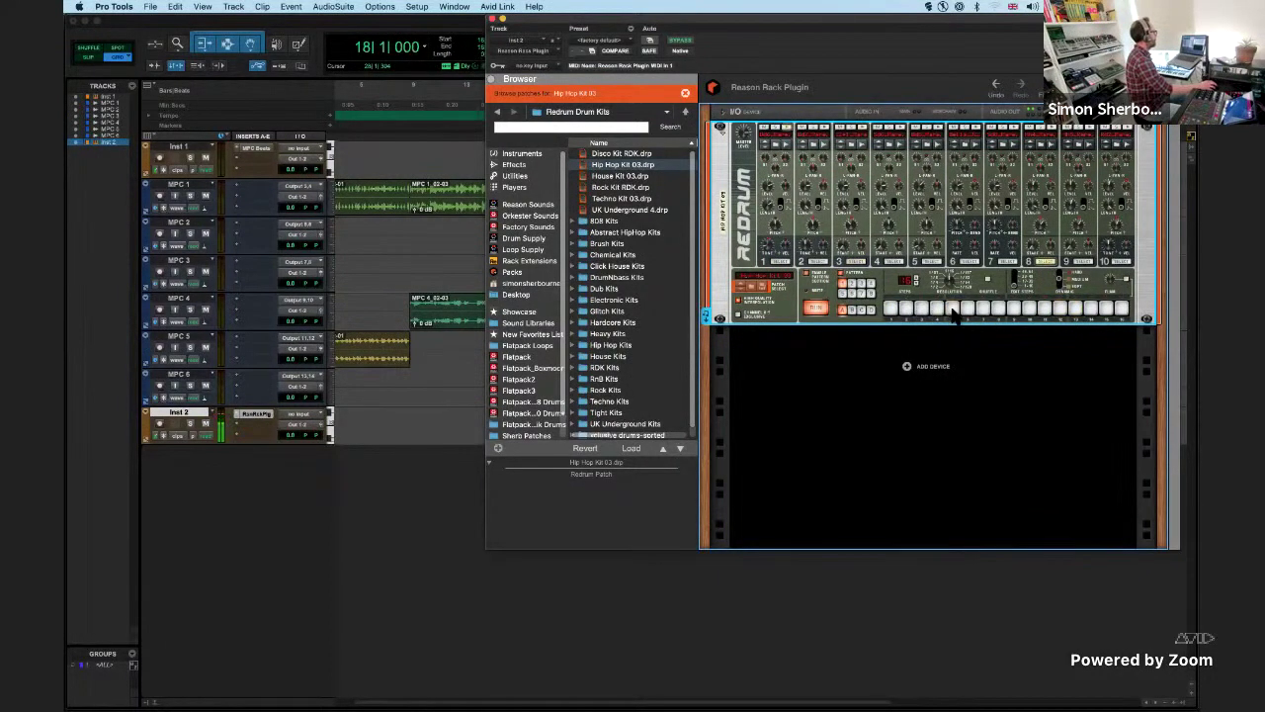
click(1045, 308)
click(1106, 308)
click(983, 307)
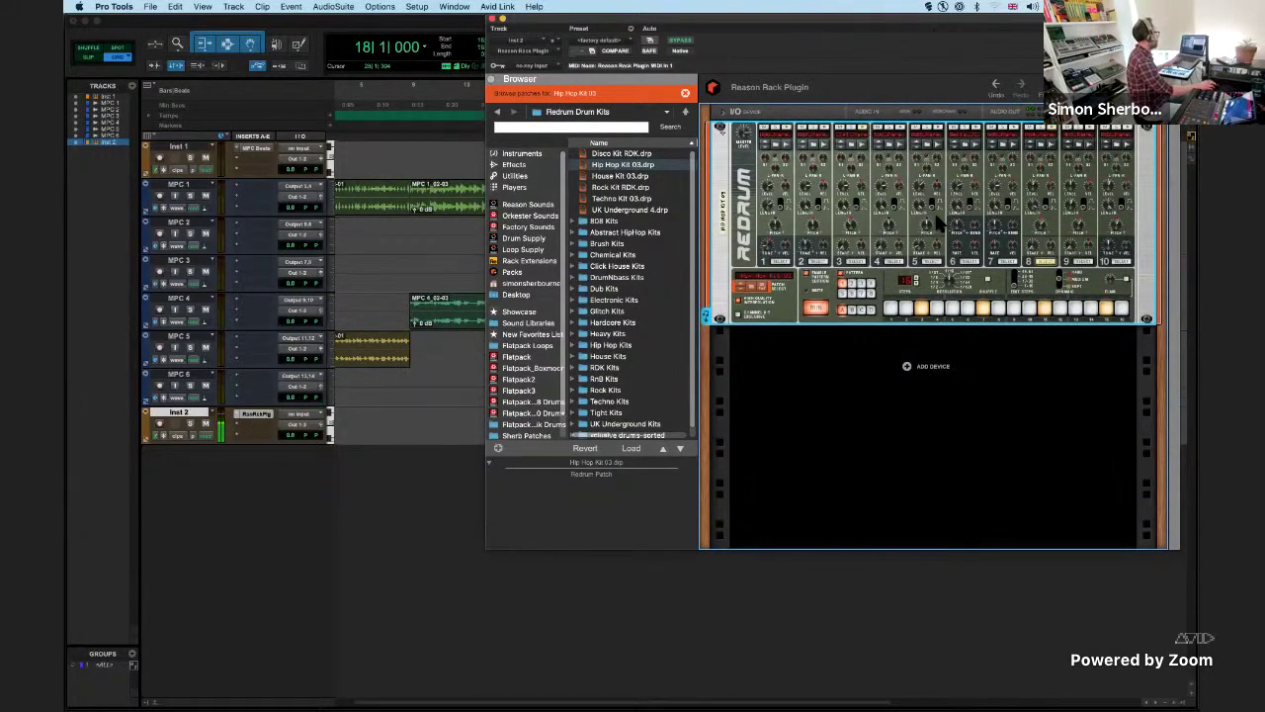
key(space)
key(space)
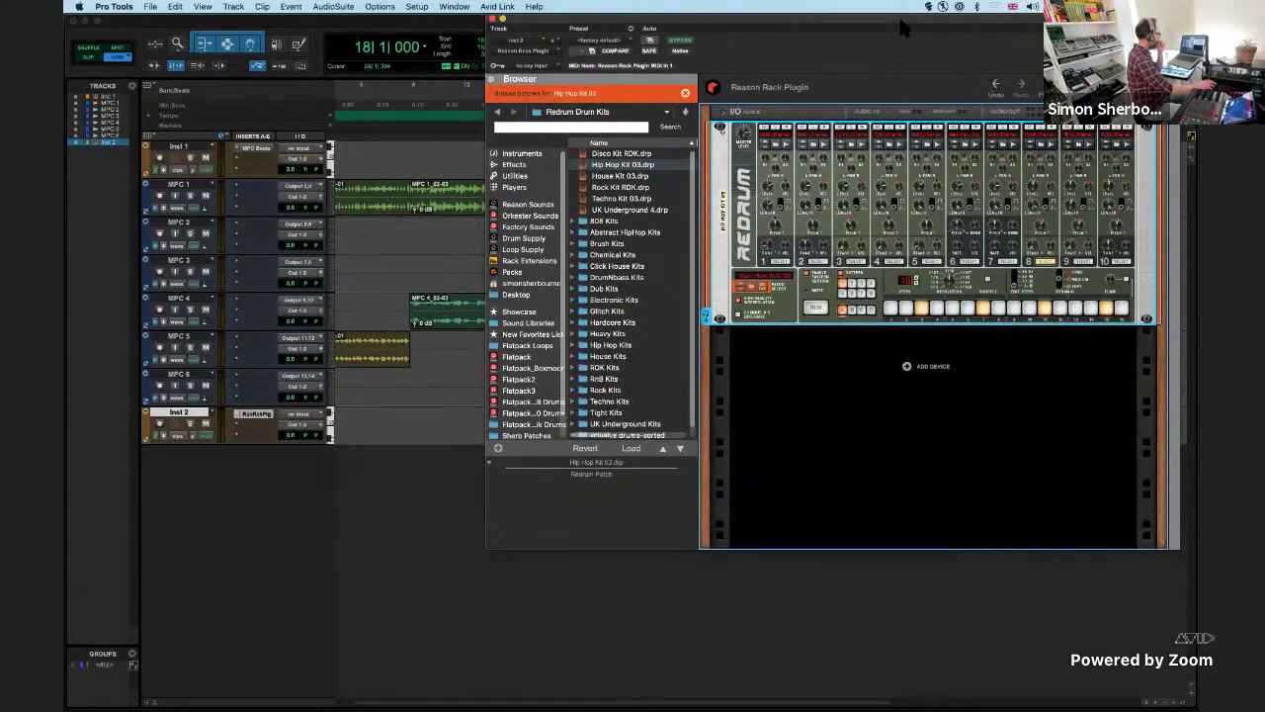
- Look through the built-in and Reason Studios instruments in the Reason browser for a synthesizer
mouse_move(899, 14)
mouse_down()
mouse_move(887, 14)
mouse_move(906, 16)
mouse_up()
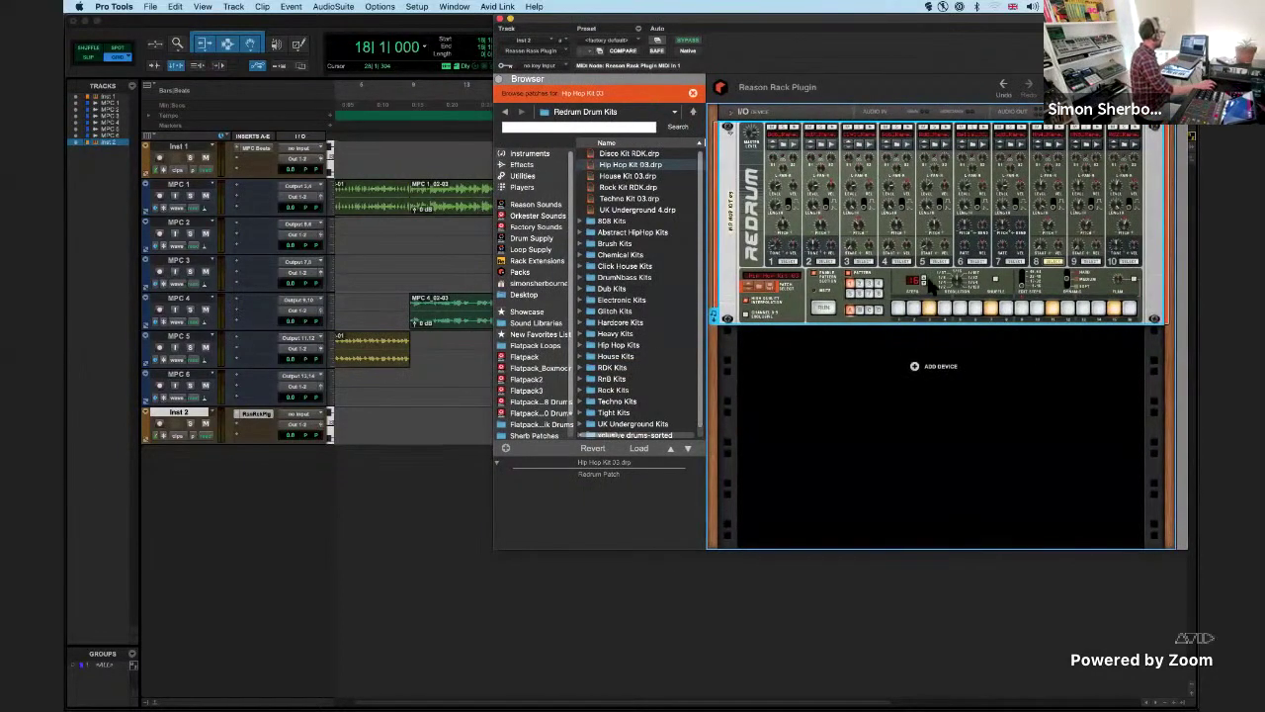
click(529, 153)
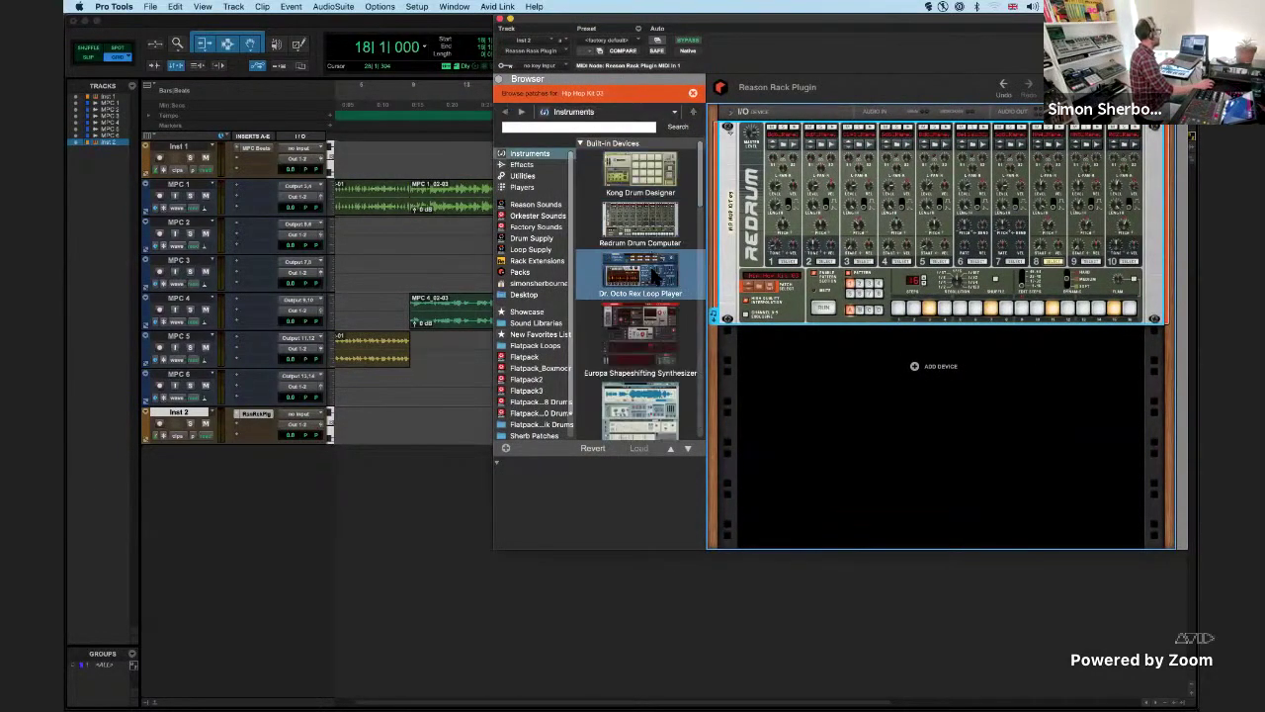
scroll(651, 277, down, 1)
scroll(643, 319, down, 5)
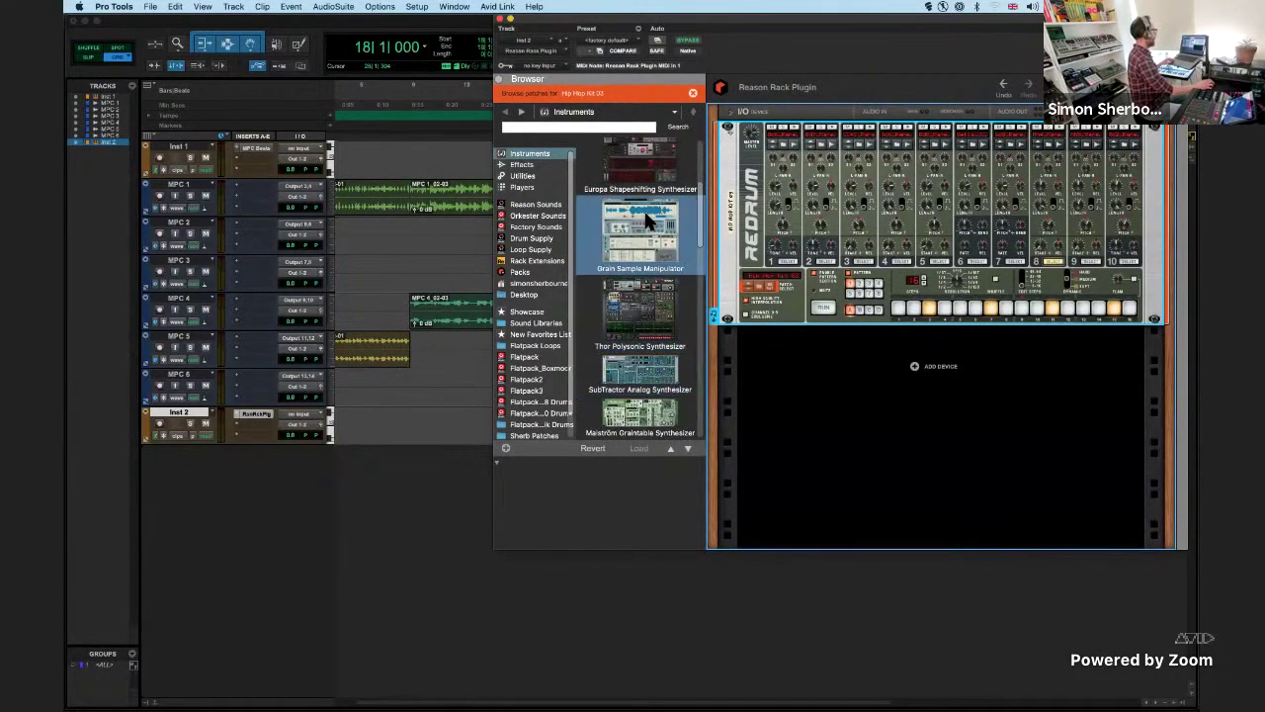
scroll(677, 380, down, 2)
scroll(672, 366, down, 5)
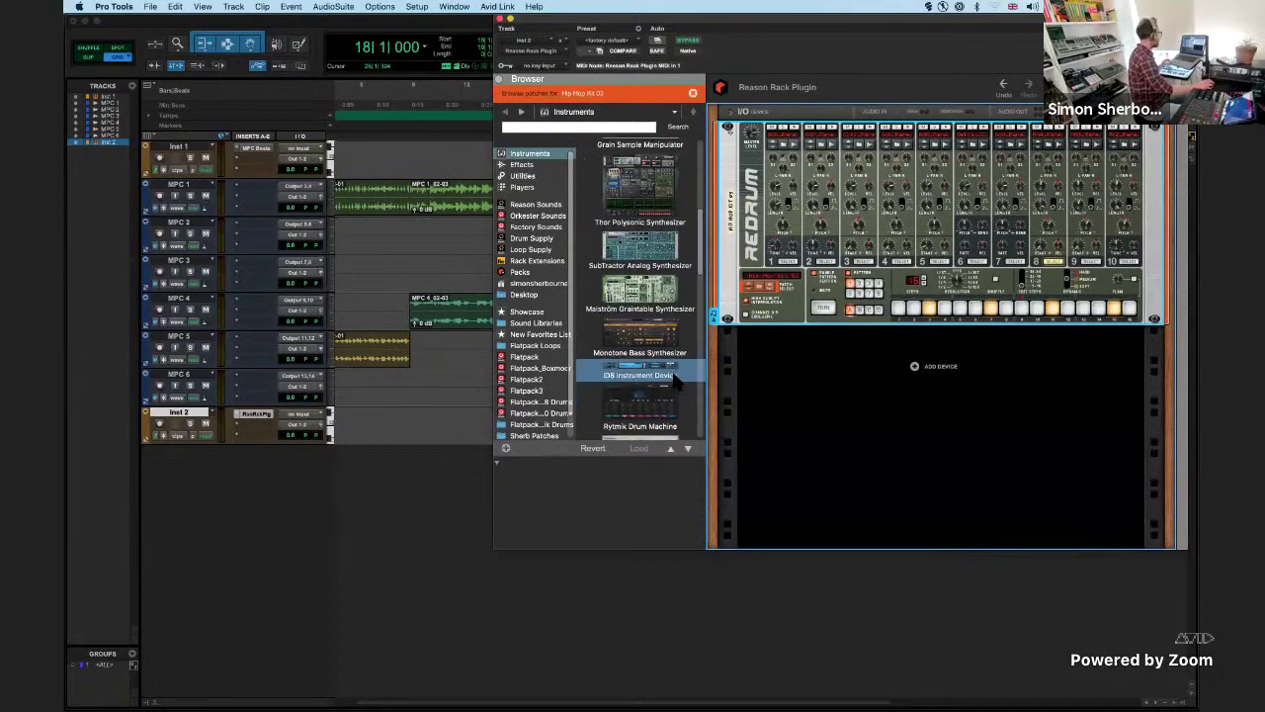
scroll(673, 363, down, 8)
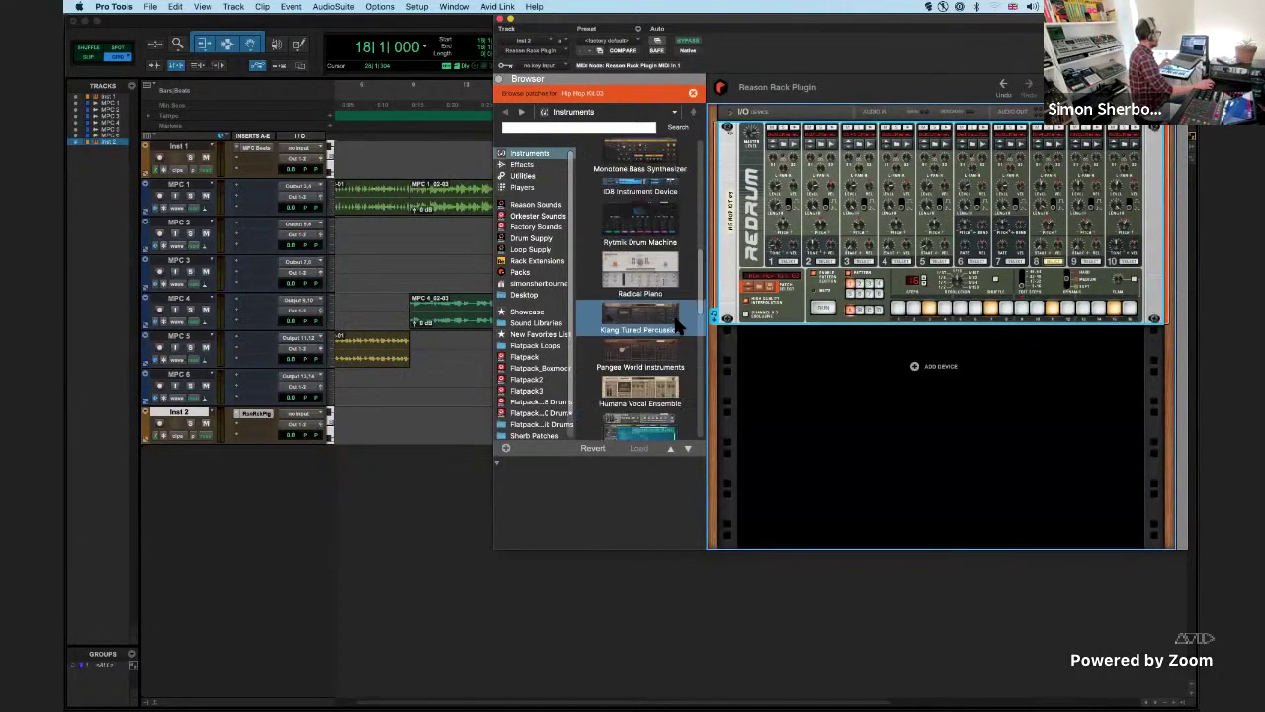
scroll(641, 336, up, 3)
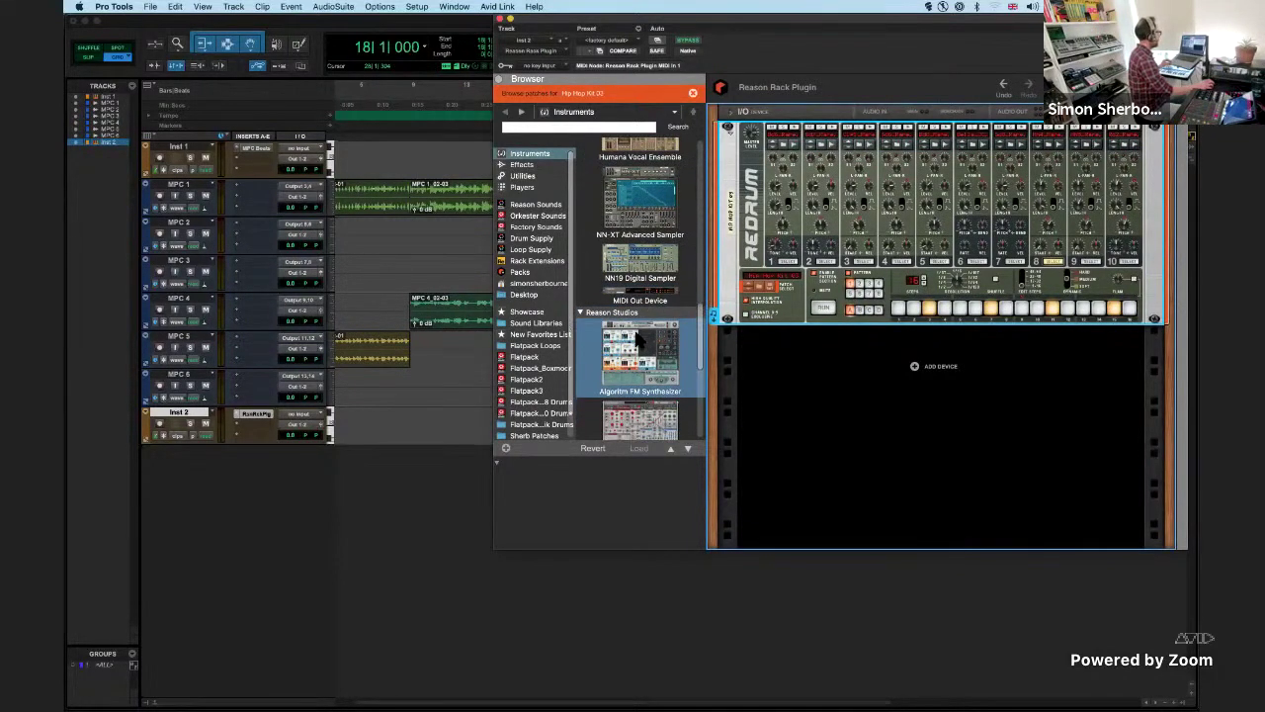
scroll(657, 226, down, 7)
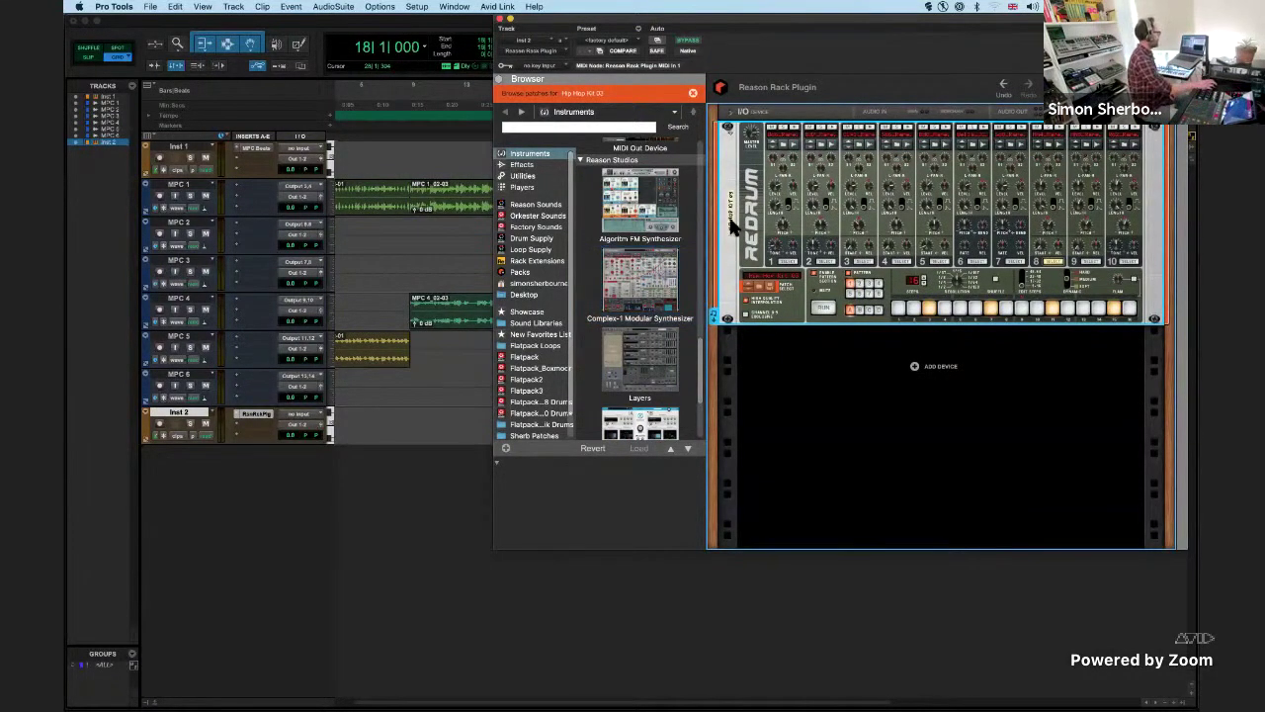
scroll(645, 391, down, 2)
scroll(644, 391, down, 2)
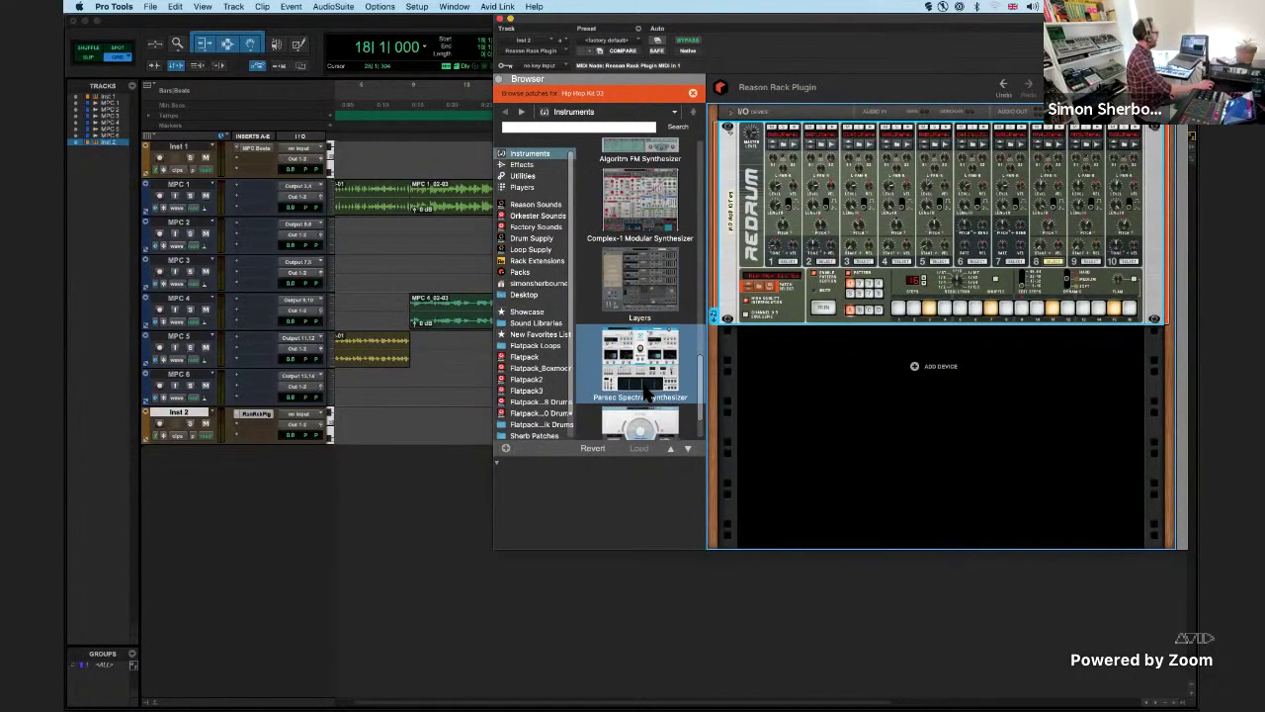
scroll(642, 329, down, 5)
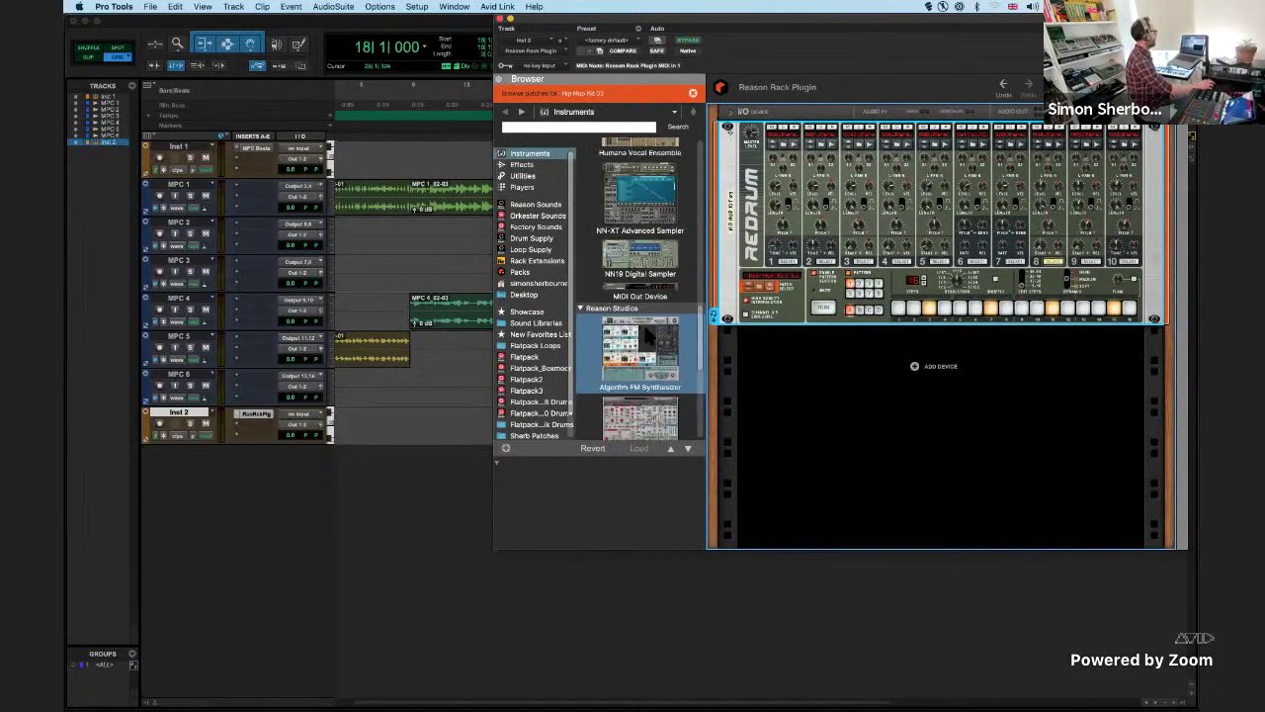
scroll(643, 336, down, 5)
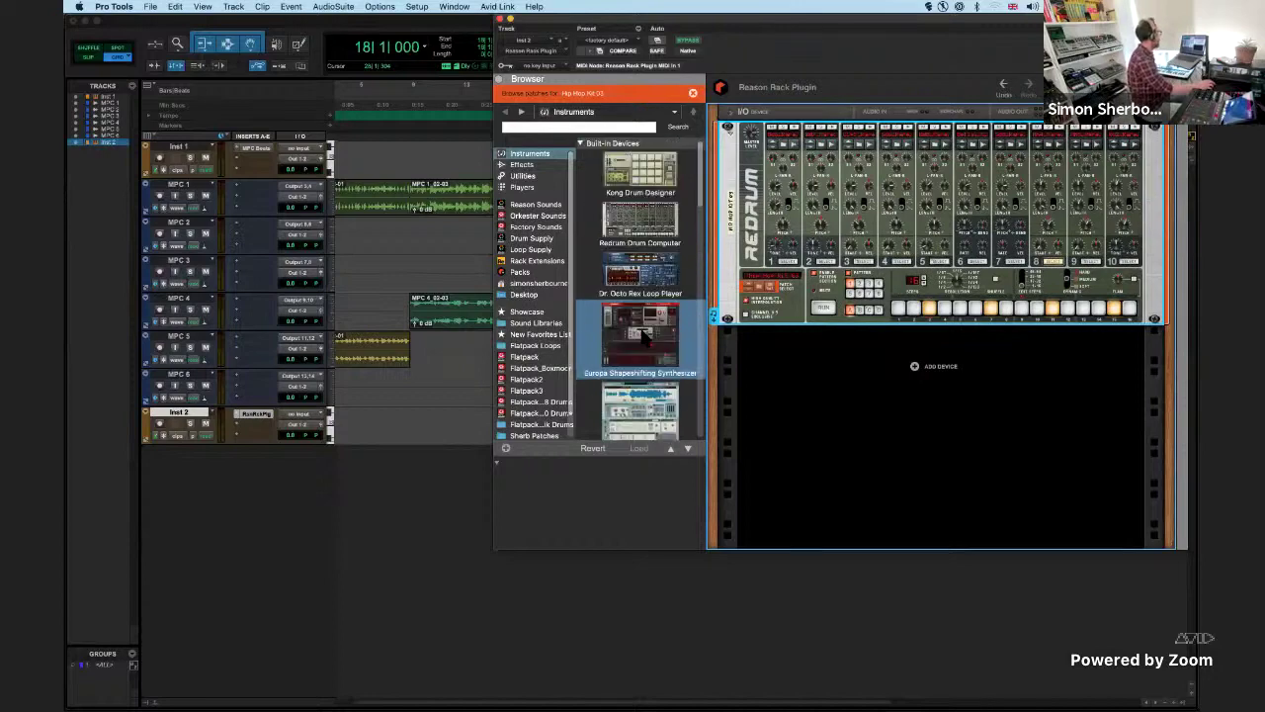
- Replace the Redrum with a Europa Shapeshifting Synthesizer, collapse the browser and move the plug-in window clear of the recorded clips
drag(640, 337, 1098, 173)
click(499, 79)
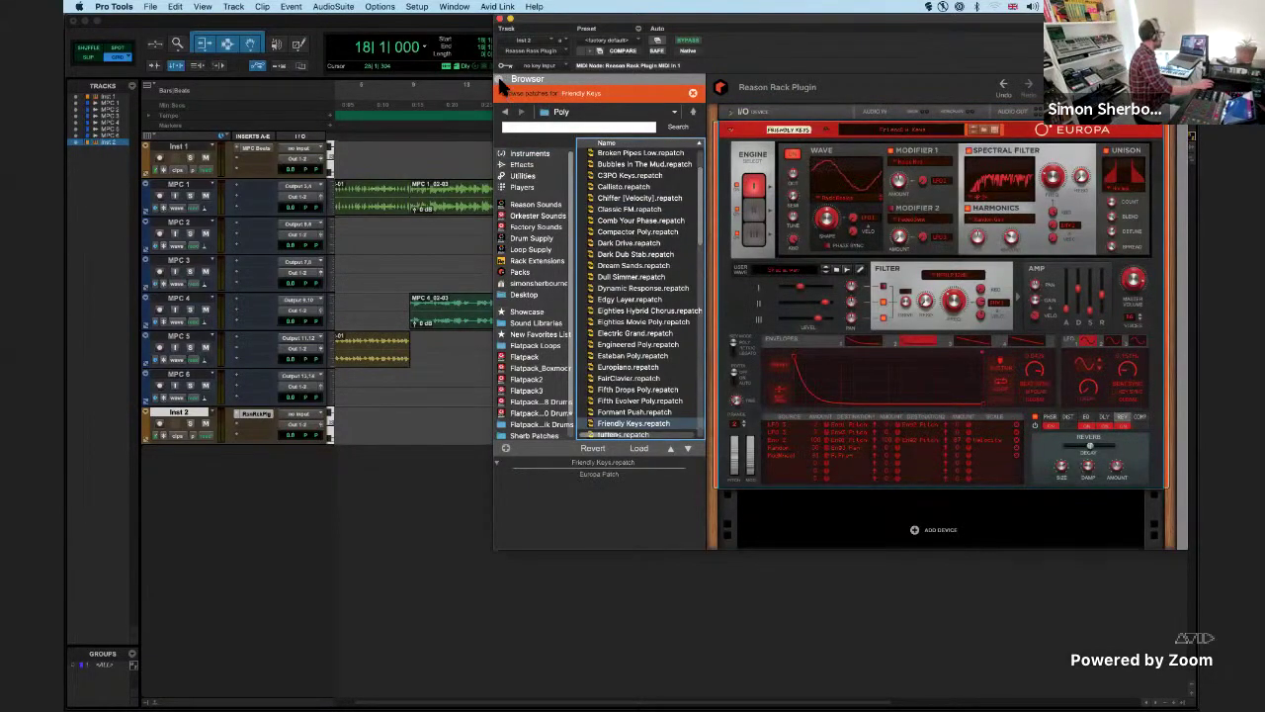
drag(847, 26, 1005, 57)
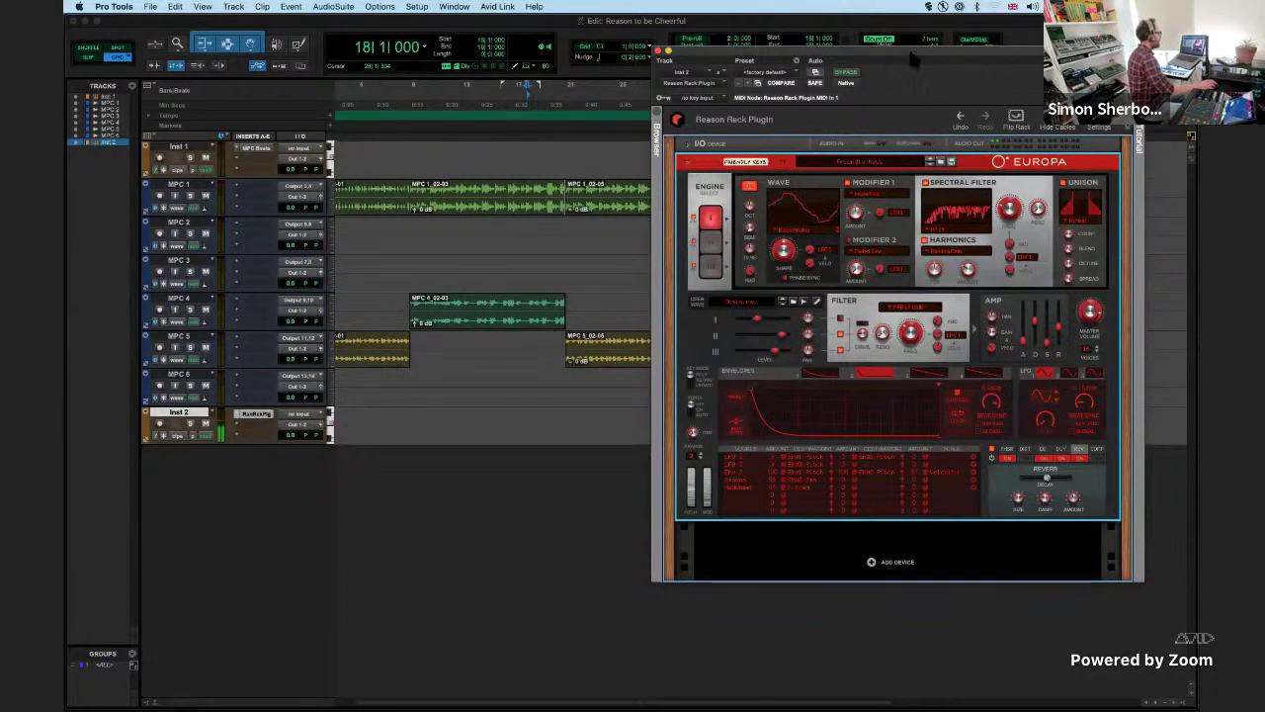
drag(910, 53, 912, 48)
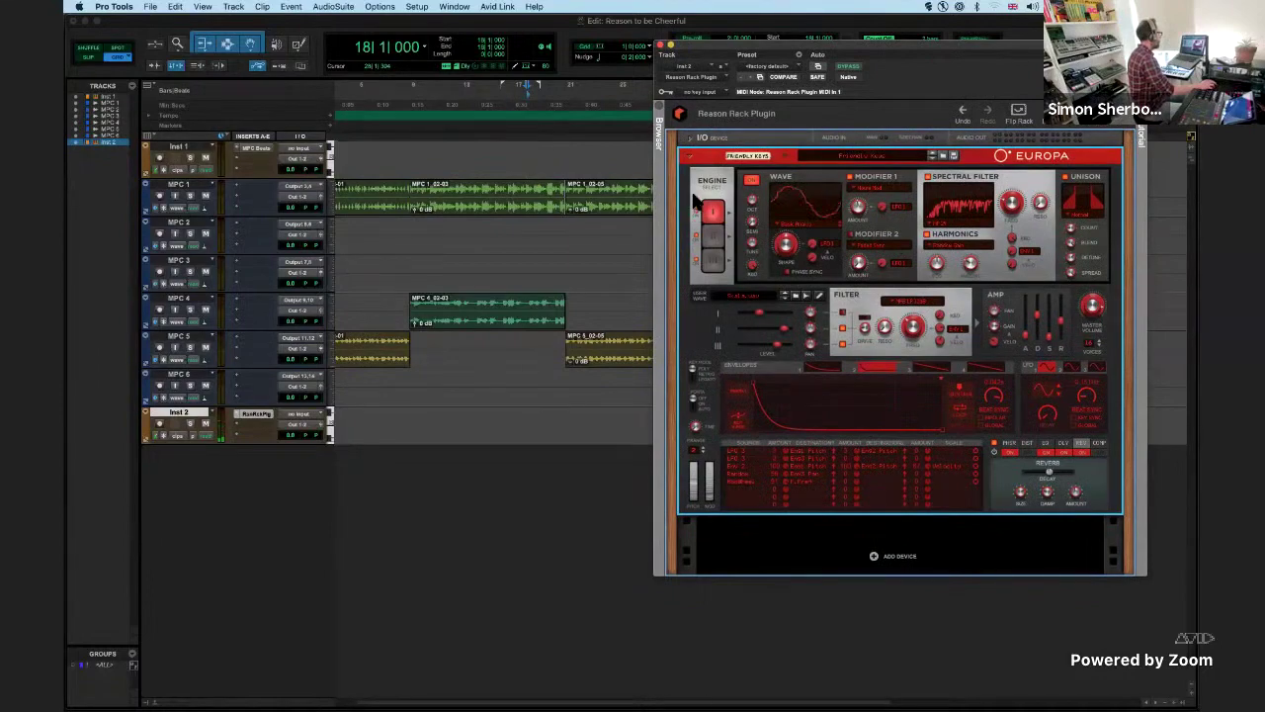
- Browse patches for Europa, reposition the plug-in window to fit the browser and open the Bass patch folder
click(942, 156)
drag(964, 47, 763, 13)
click(694, 117)
double_click(625, 160)
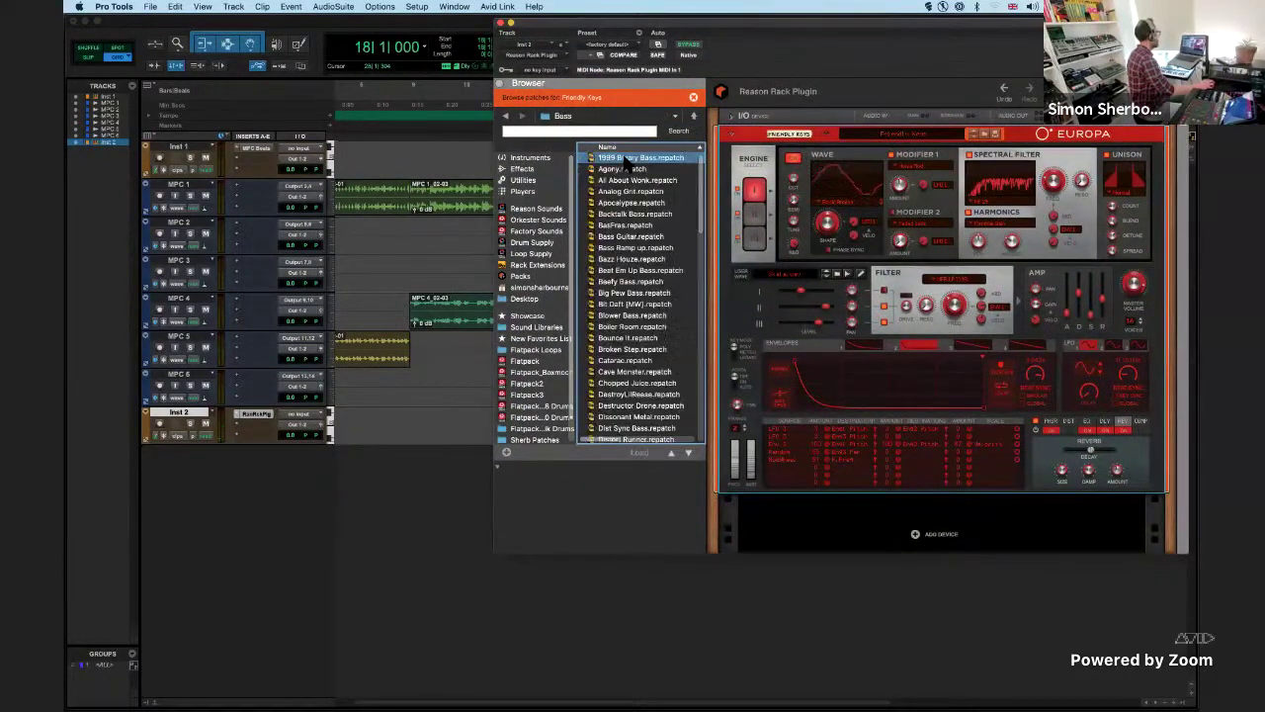
- Audition the Agony, All About Wonk, Analog Grit and BasFras patches in Europa and load Backtalk Bass
click(623, 169)
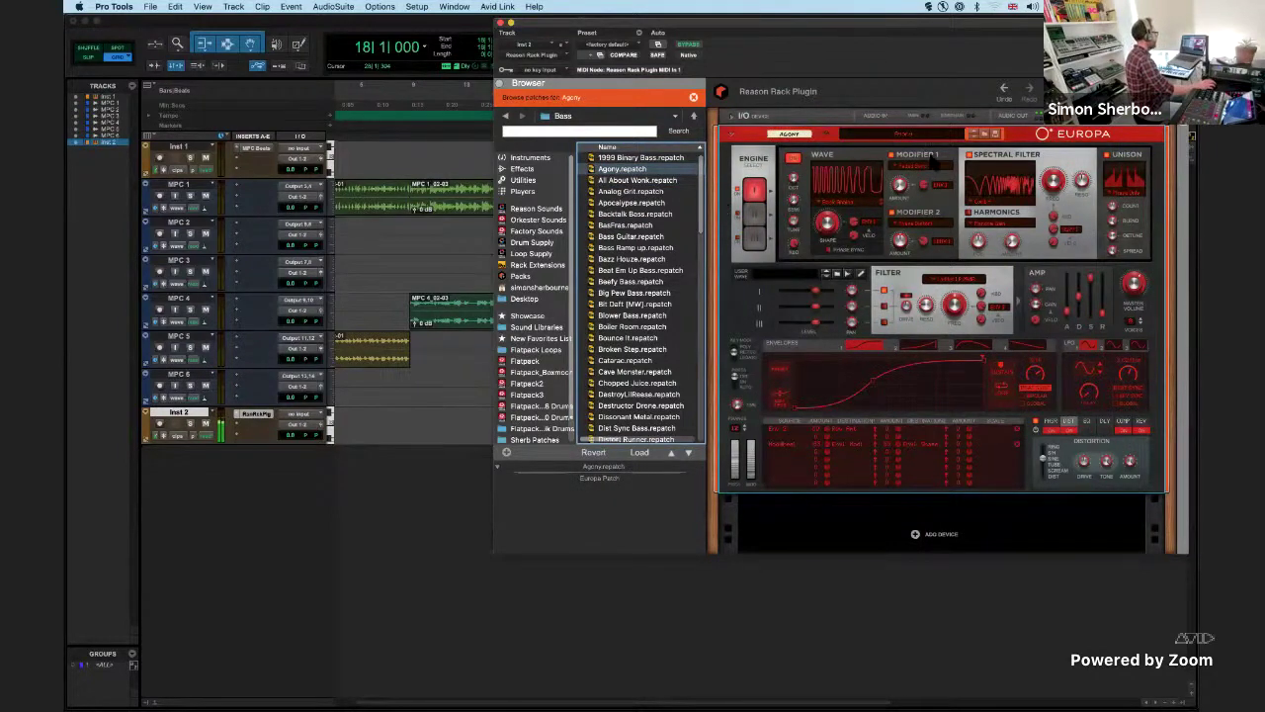
click(669, 180)
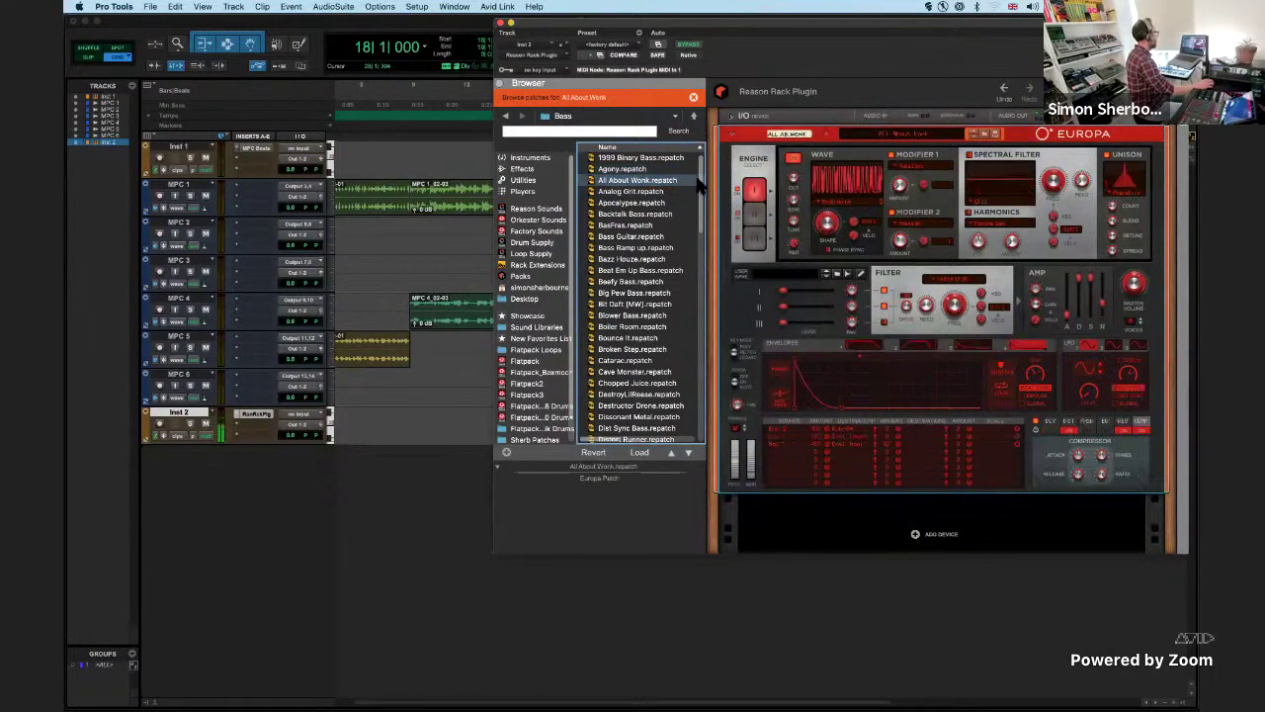
click(647, 190)
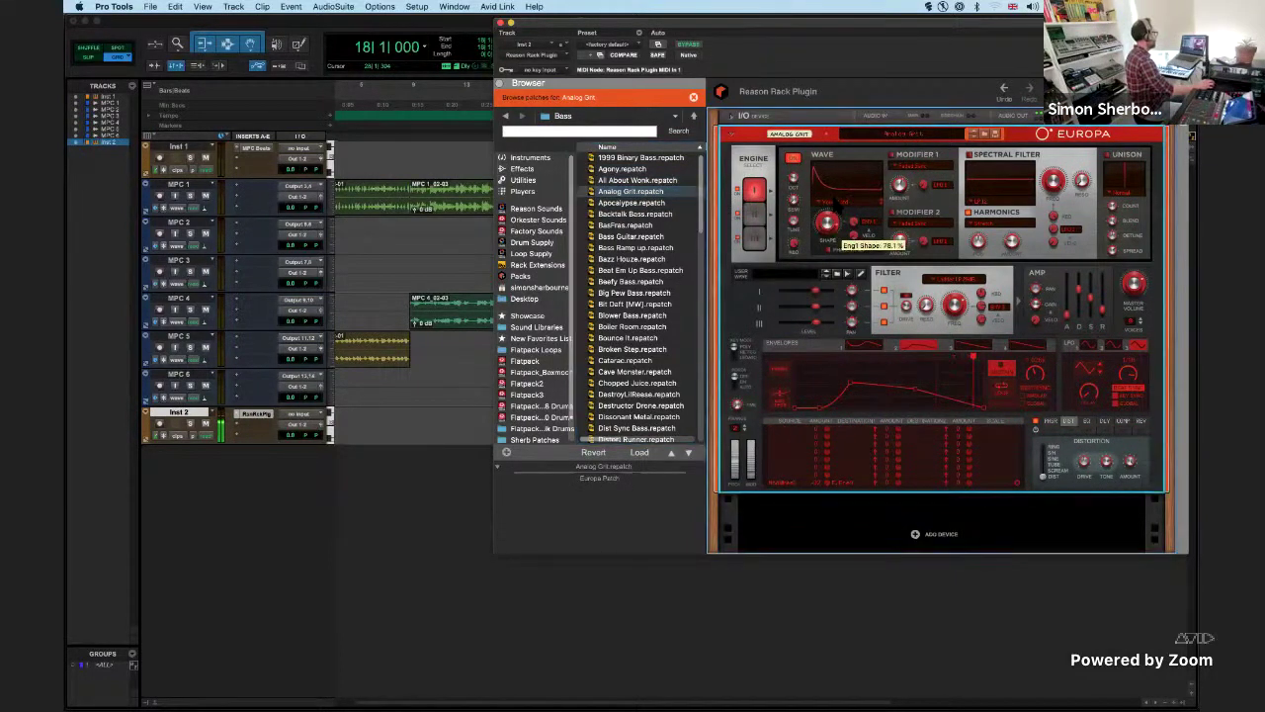
click(618, 225)
key(Up)
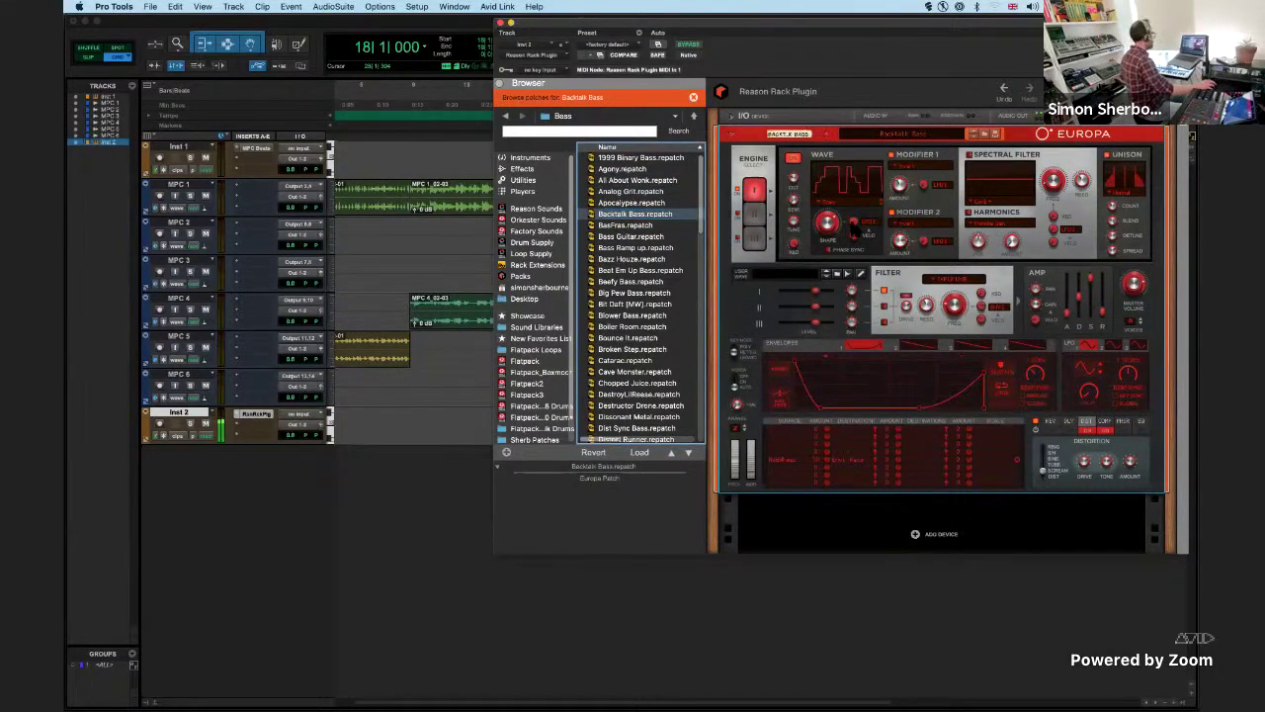
- Adjust the wave shape of Europa's engine 1, collapse the browser and move the plug-in window off the arrangement
drag(830, 233, 836, 241)
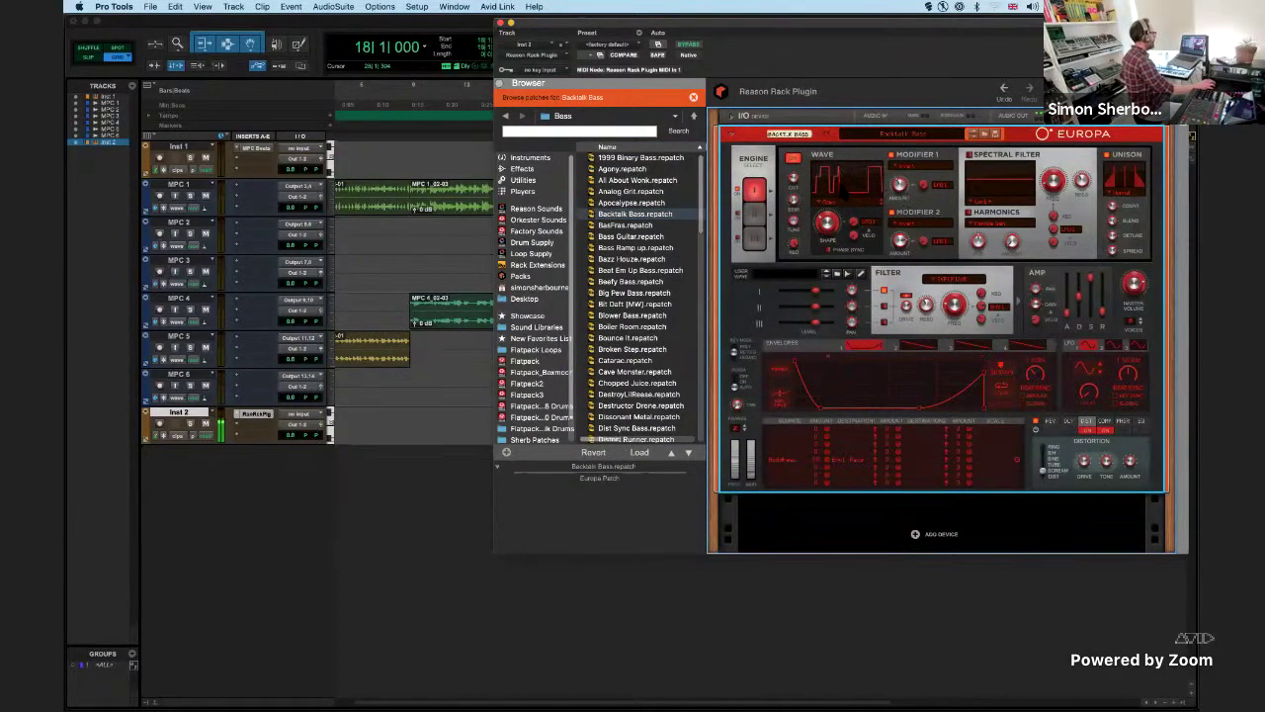
drag(826, 238, 848, 230)
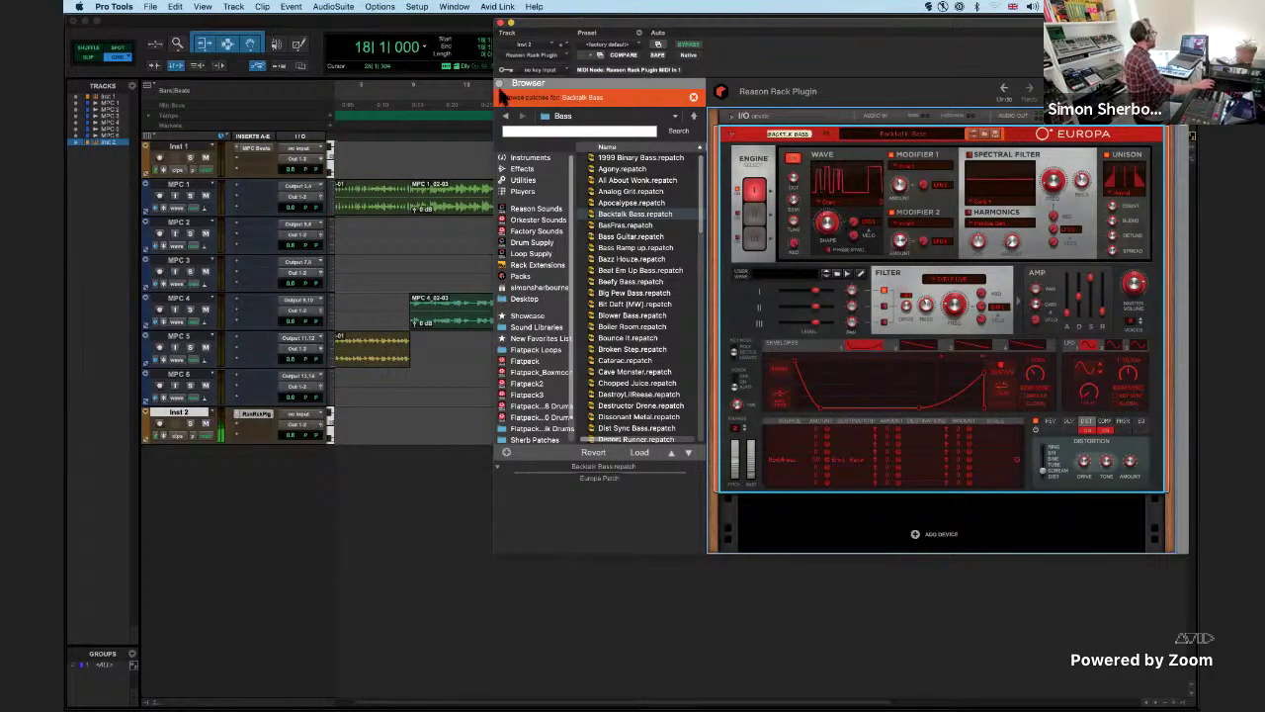
drag(656, 24, 852, 197)
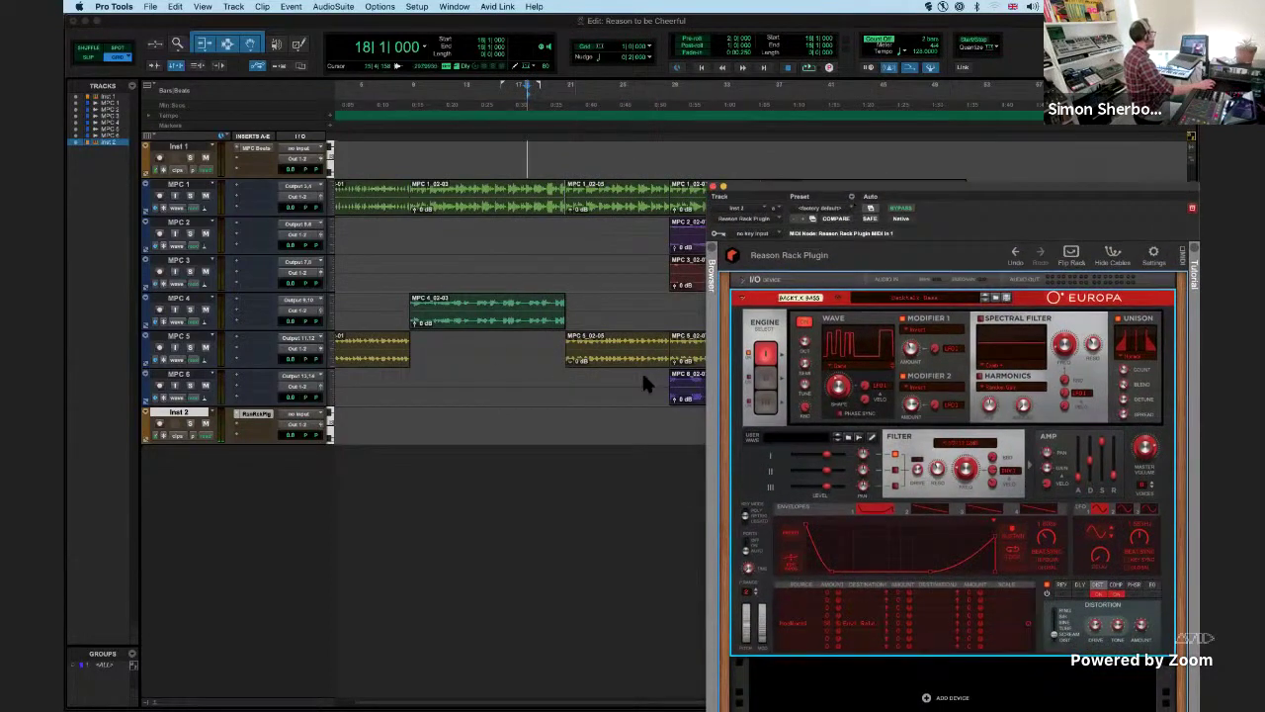
- Place the edit cursor at bar 21 and record a short test take on the armed Inst 2 track
click(568, 93)
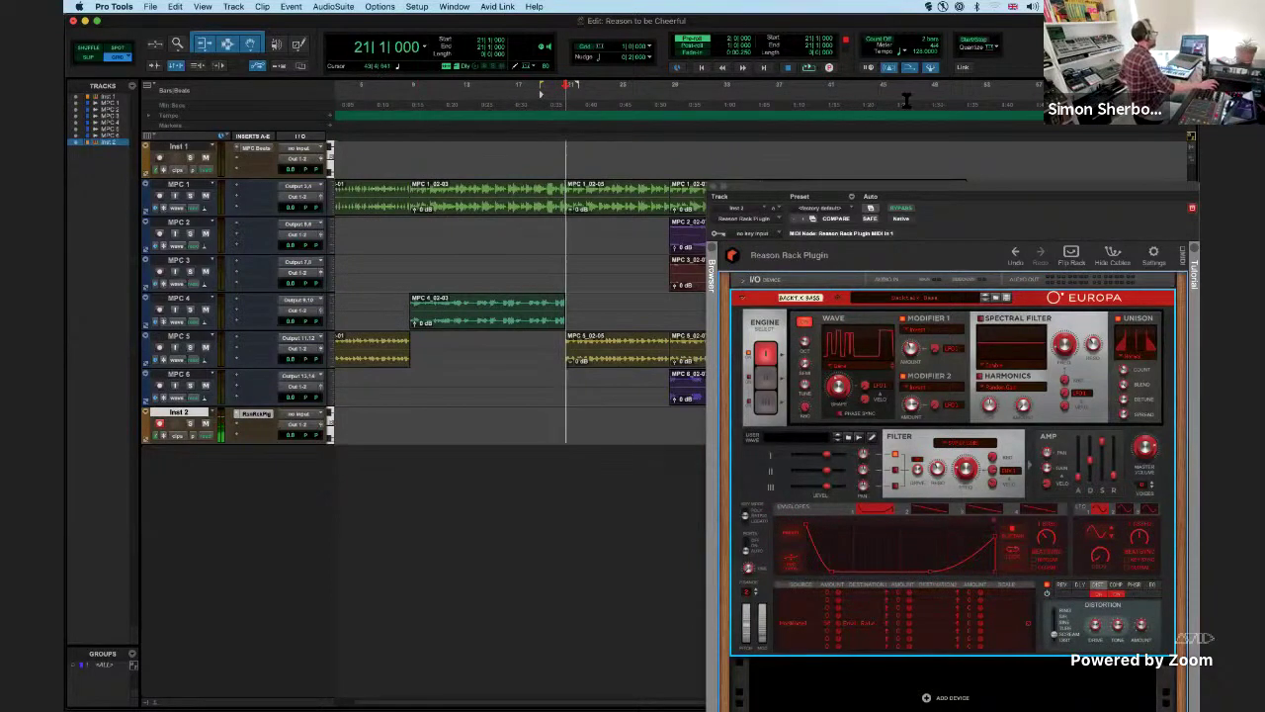
key(super+space)
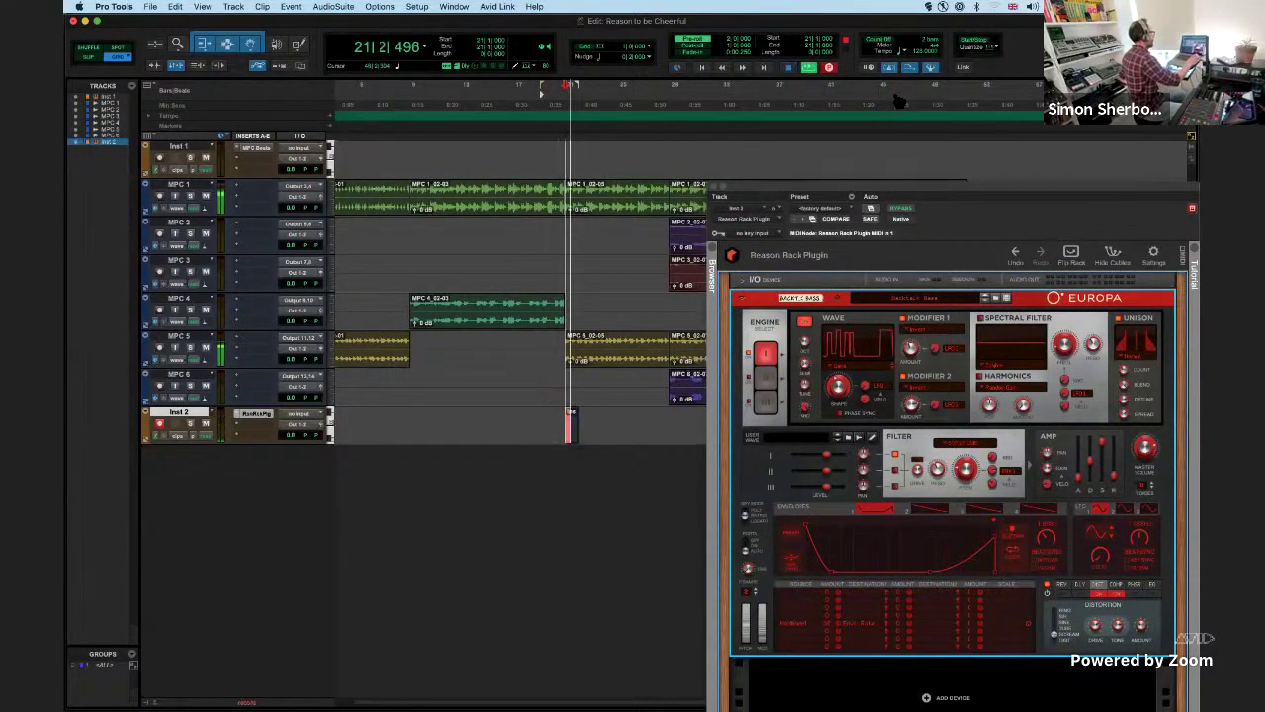
key(space)
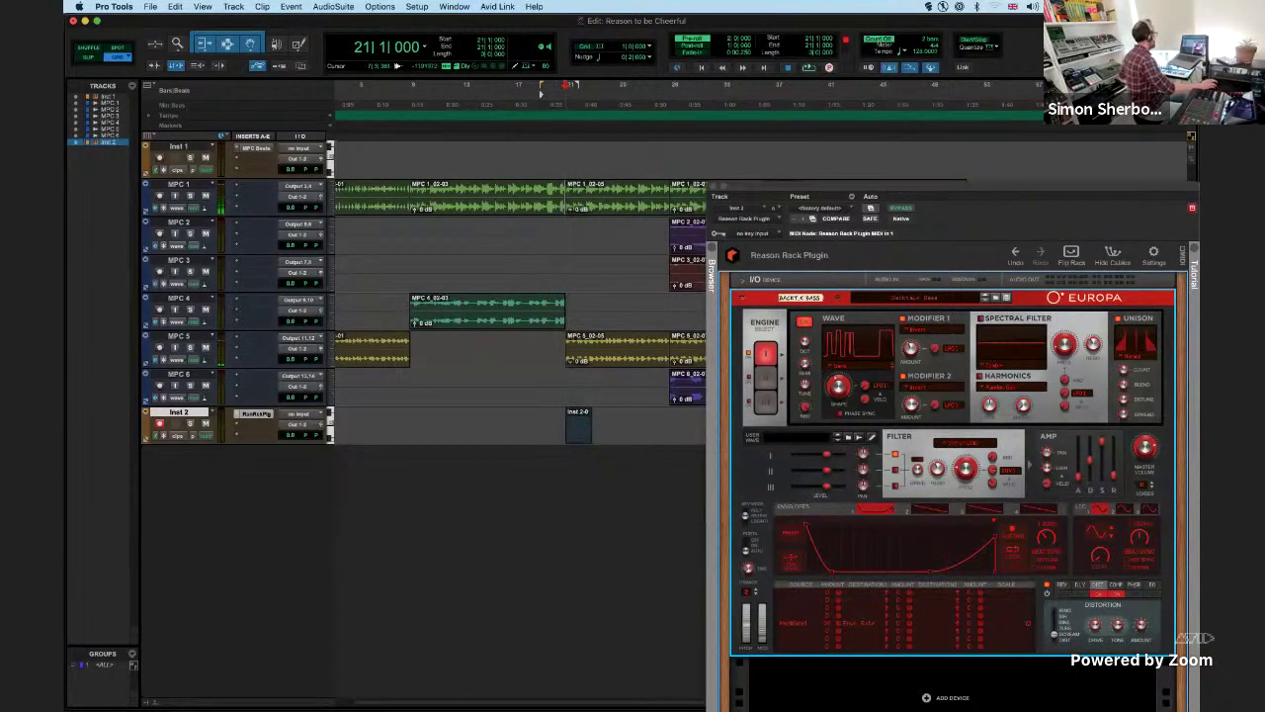
- Create a click track, record a MIDI bass line on Inst 2 from bar 21 to bar 29 and move the plug-in window aside
click(233, 6)
click(265, 360)
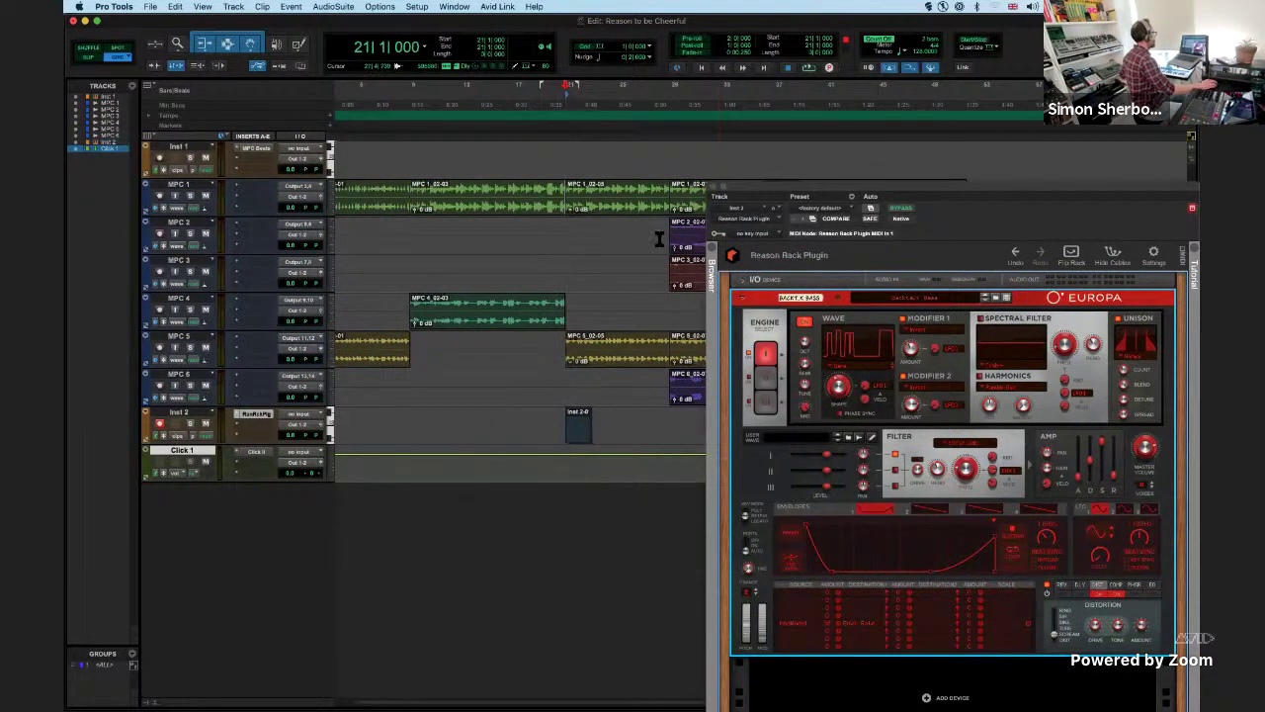
key(super+space)
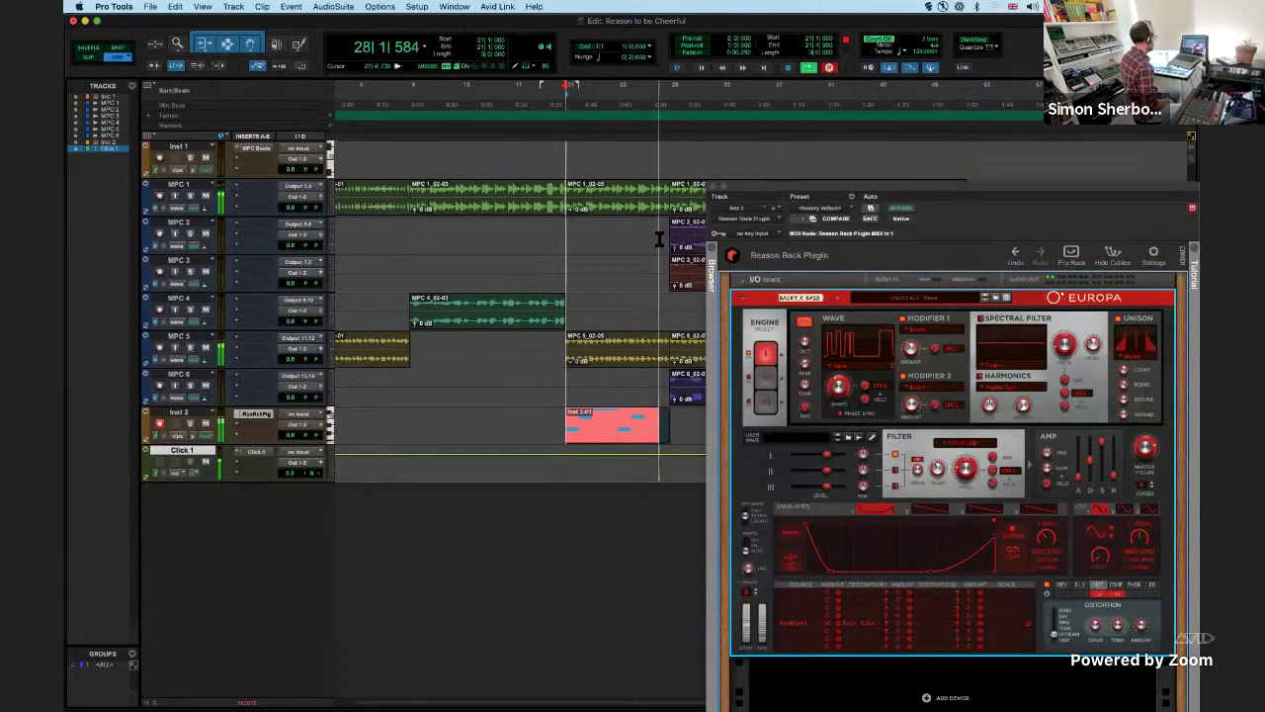
key(space)
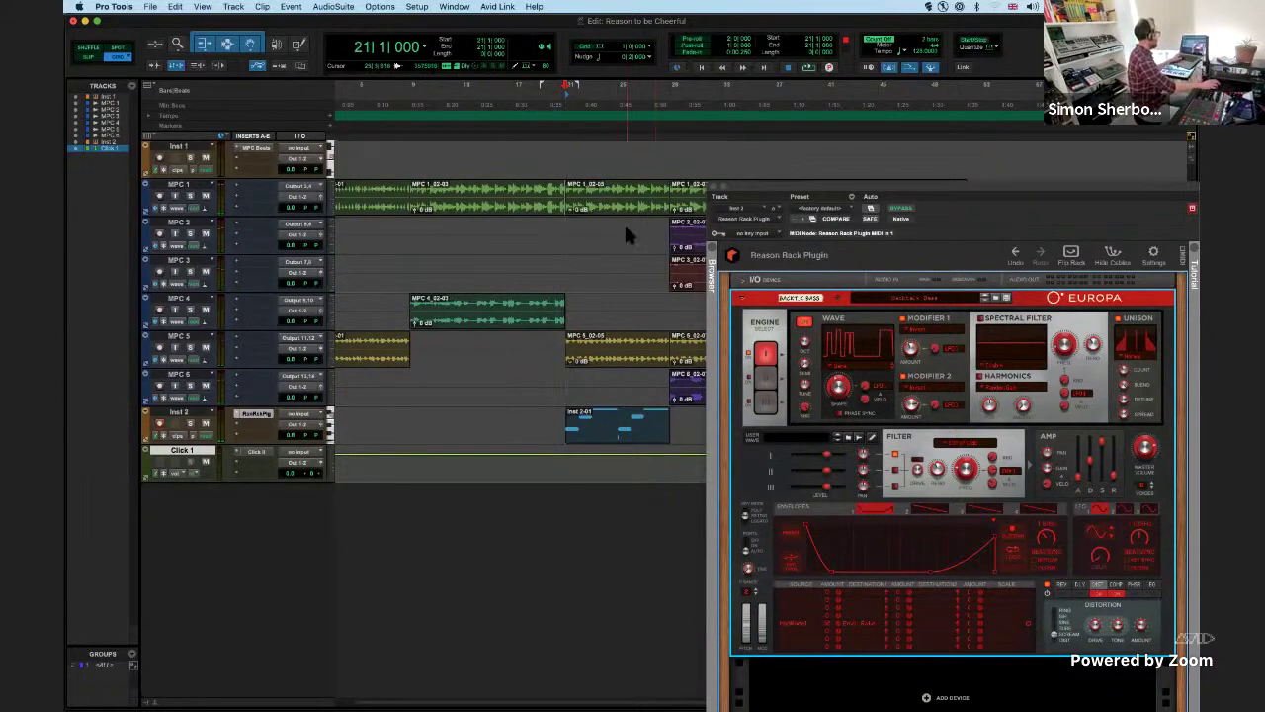
drag(801, 186, 825, 87)
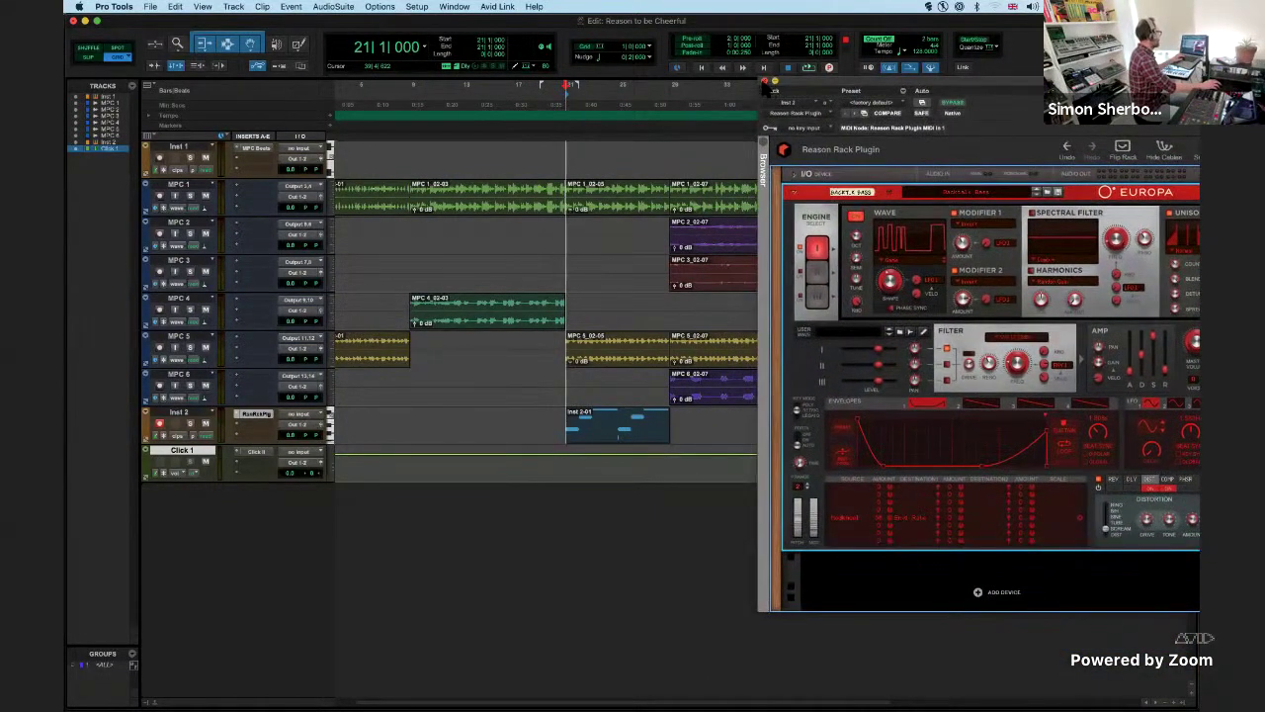
- Open the Inst 2 bass clip for note editing in place of the plug-in window and delete the stray short note at bar 25
click(766, 82)
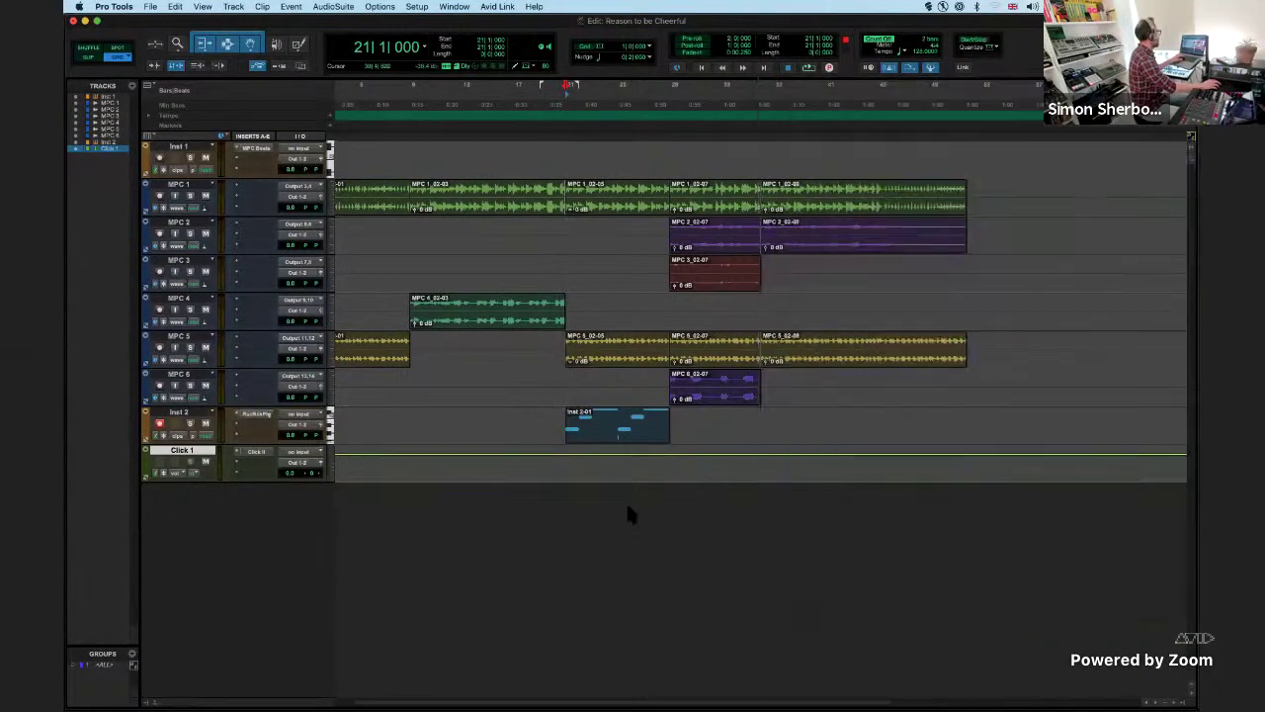
click(625, 444)
click(1191, 136)
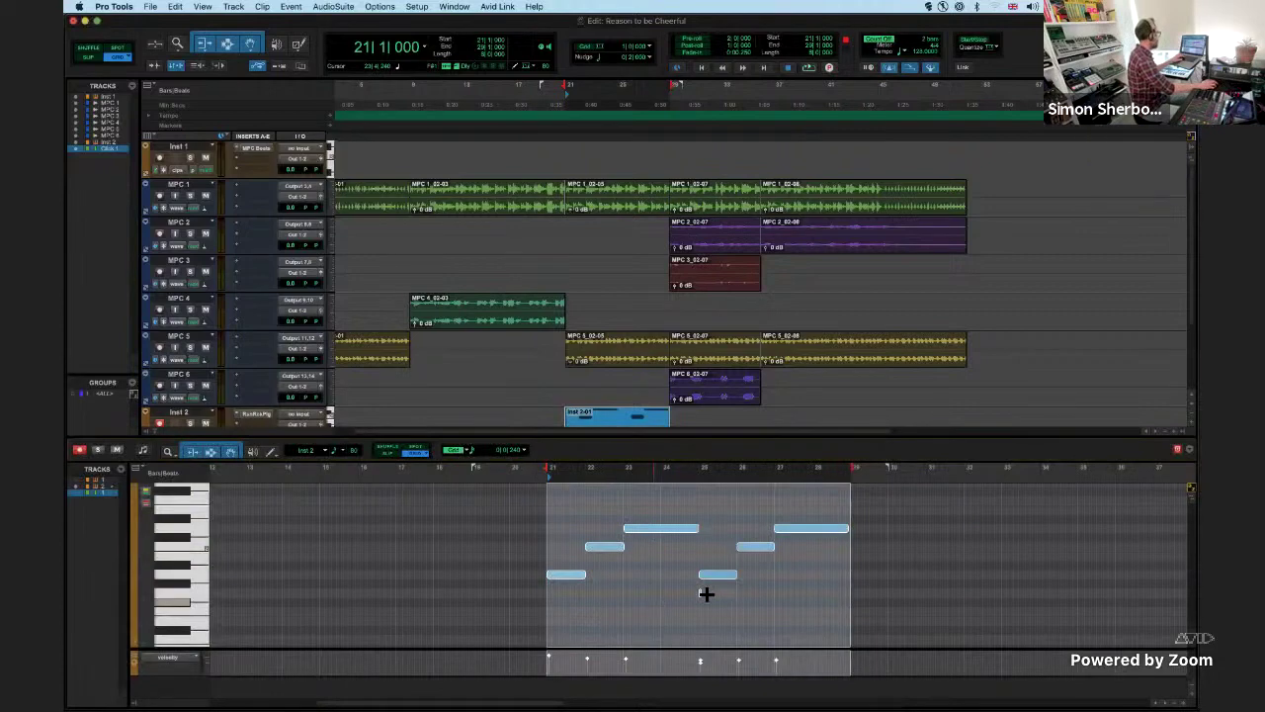
click(694, 592)
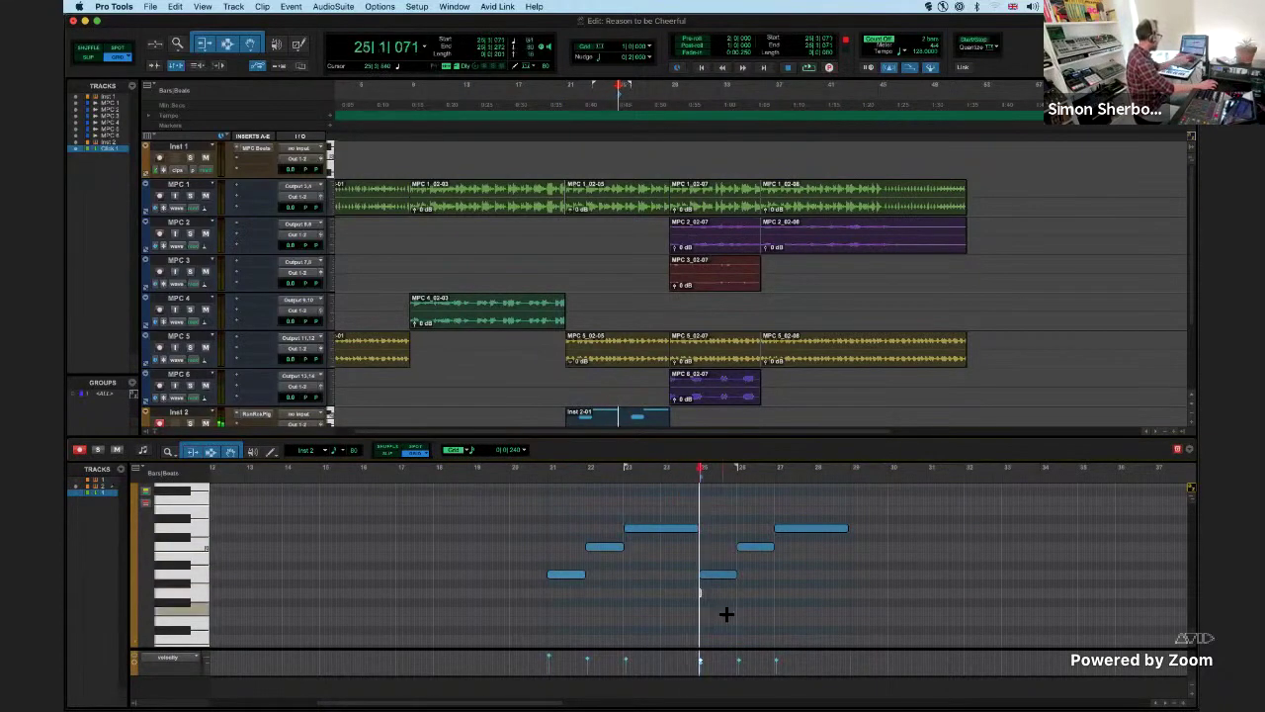
click(678, 571)
key(t)
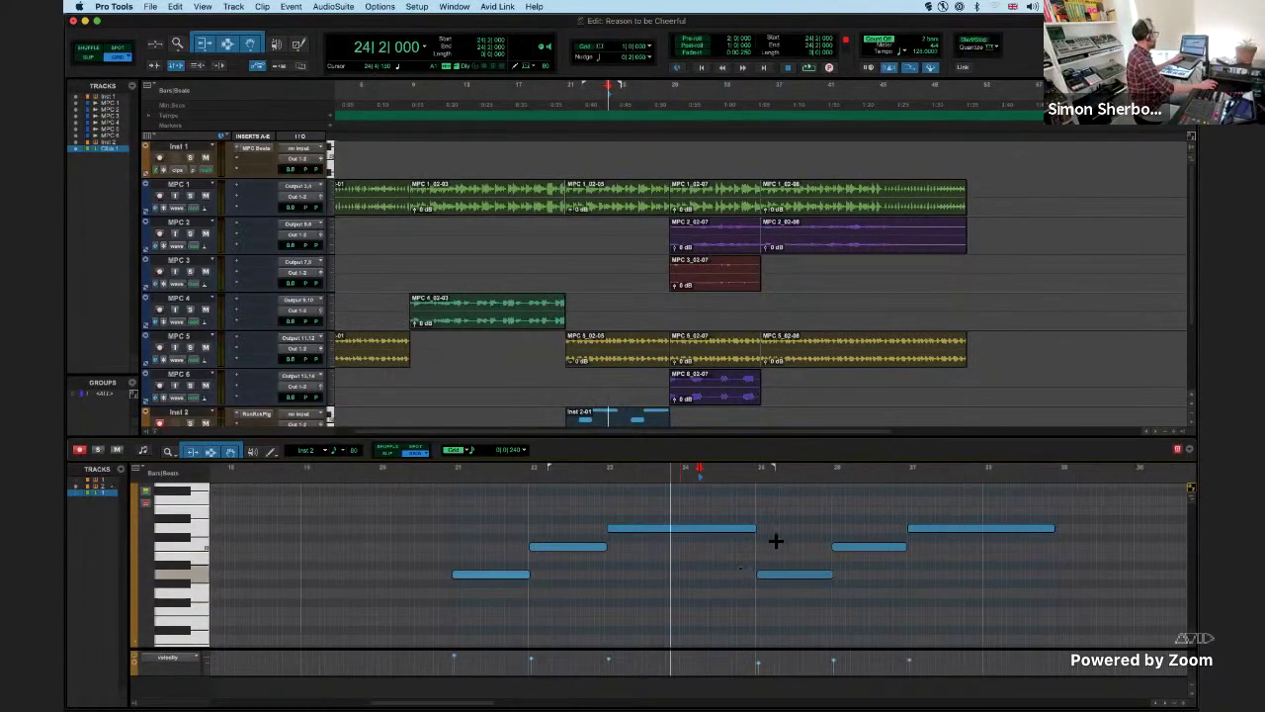
click(632, 590)
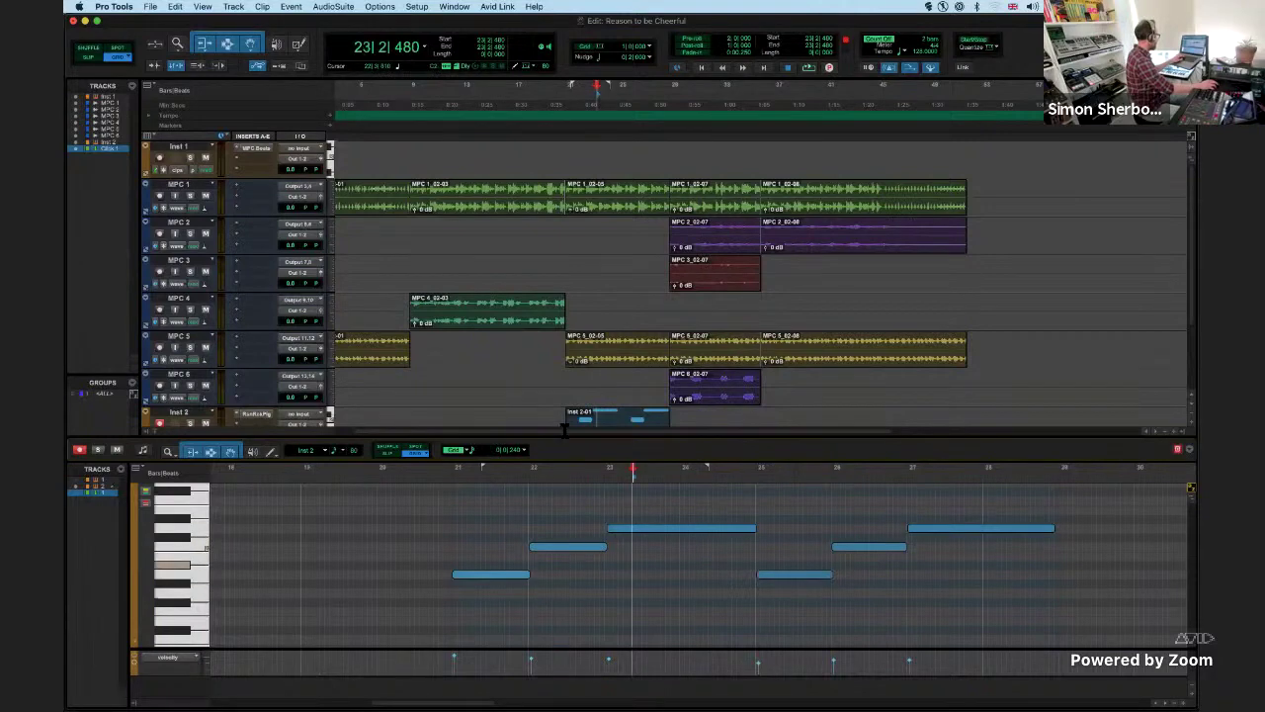
- Play back the bass clip and lower the pitch of its last long note at bar 27 to below the line's other notes
click(576, 420)
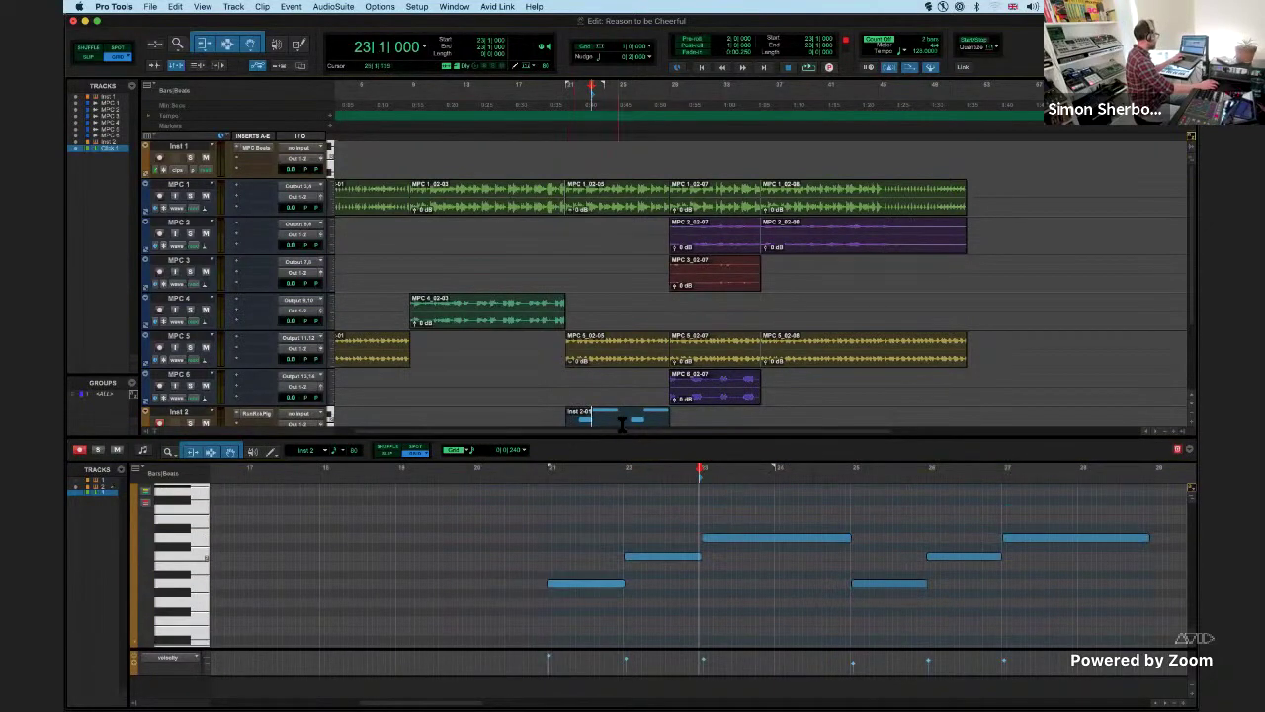
double_click(622, 417)
key(space)
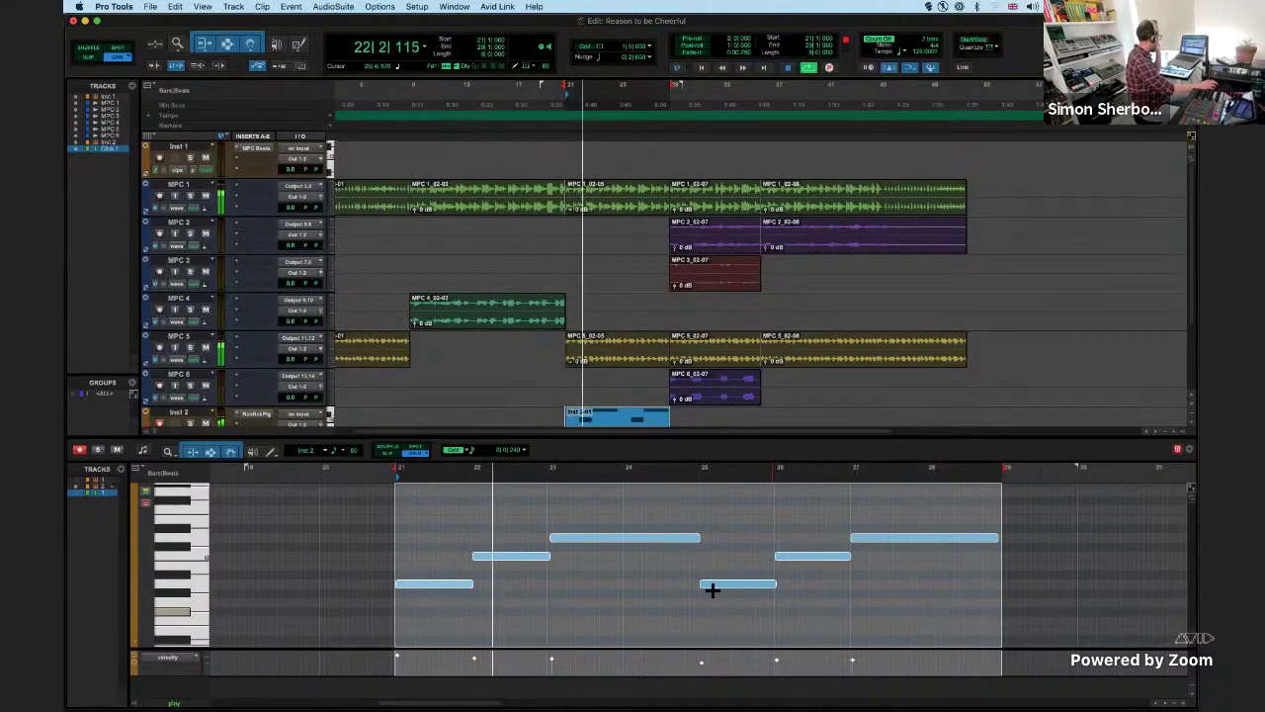
click(637, 541)
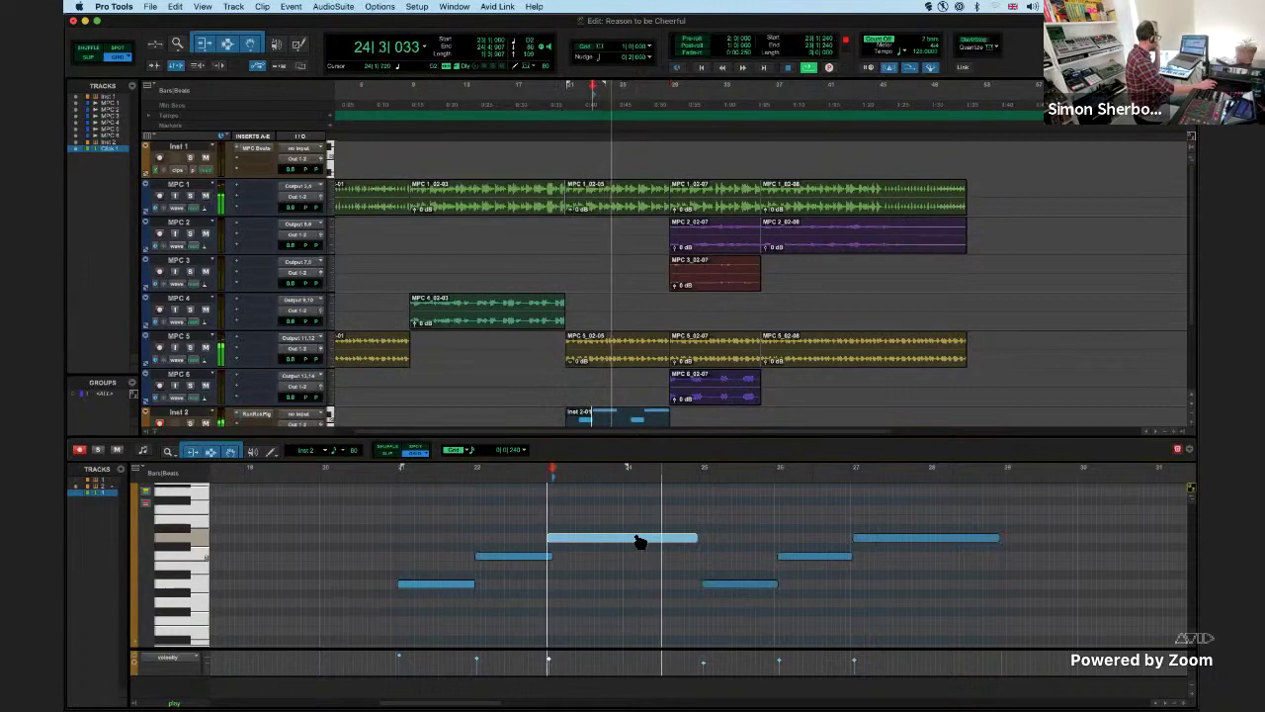
click(719, 514)
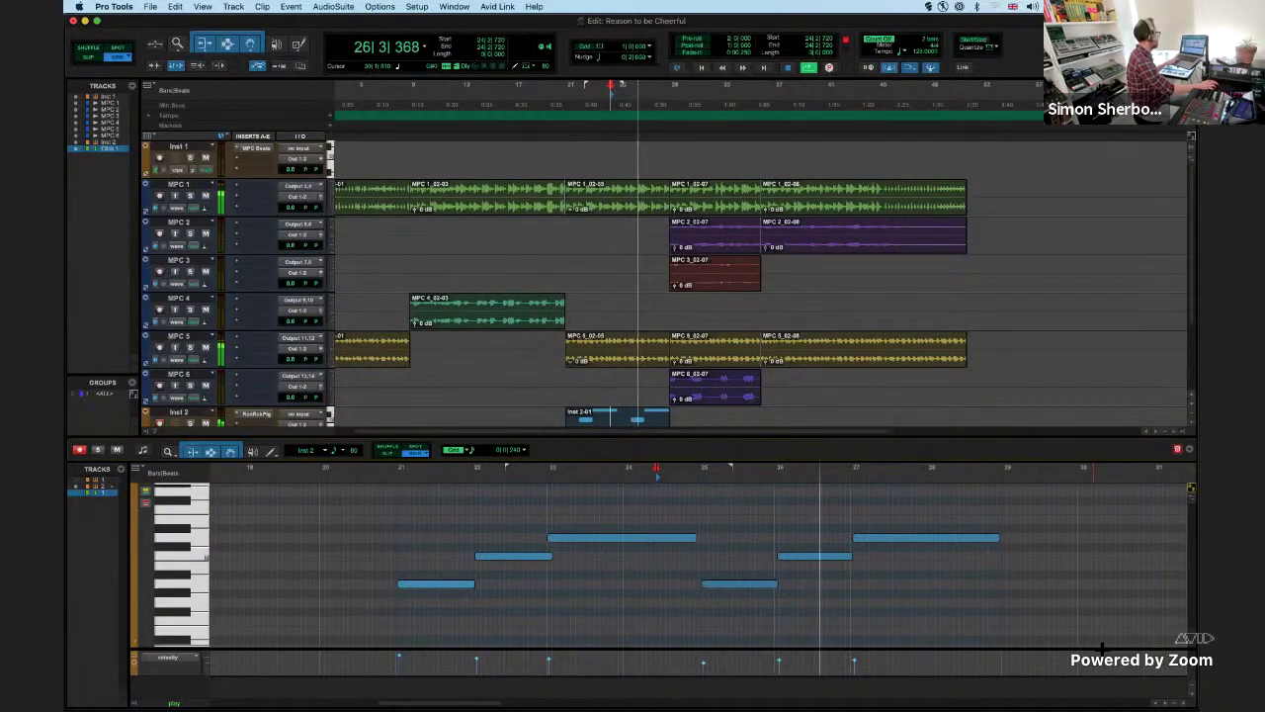
drag(918, 537, 919, 604)
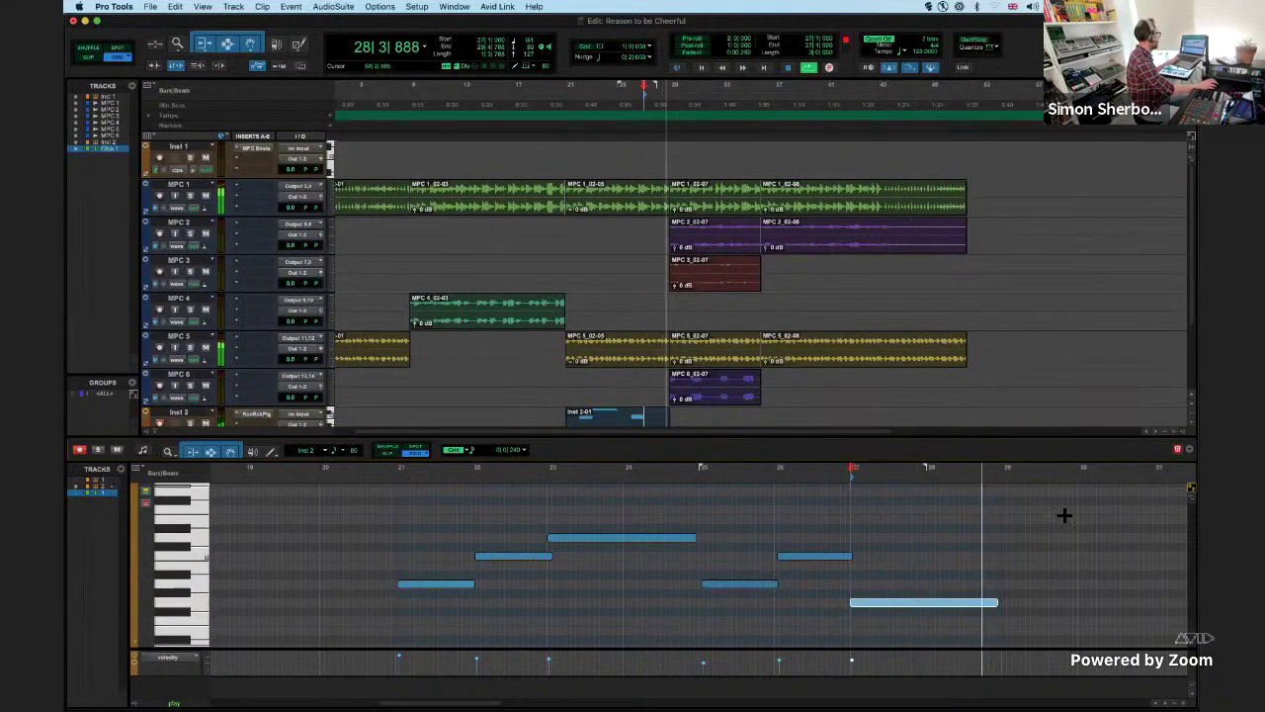
key(space)
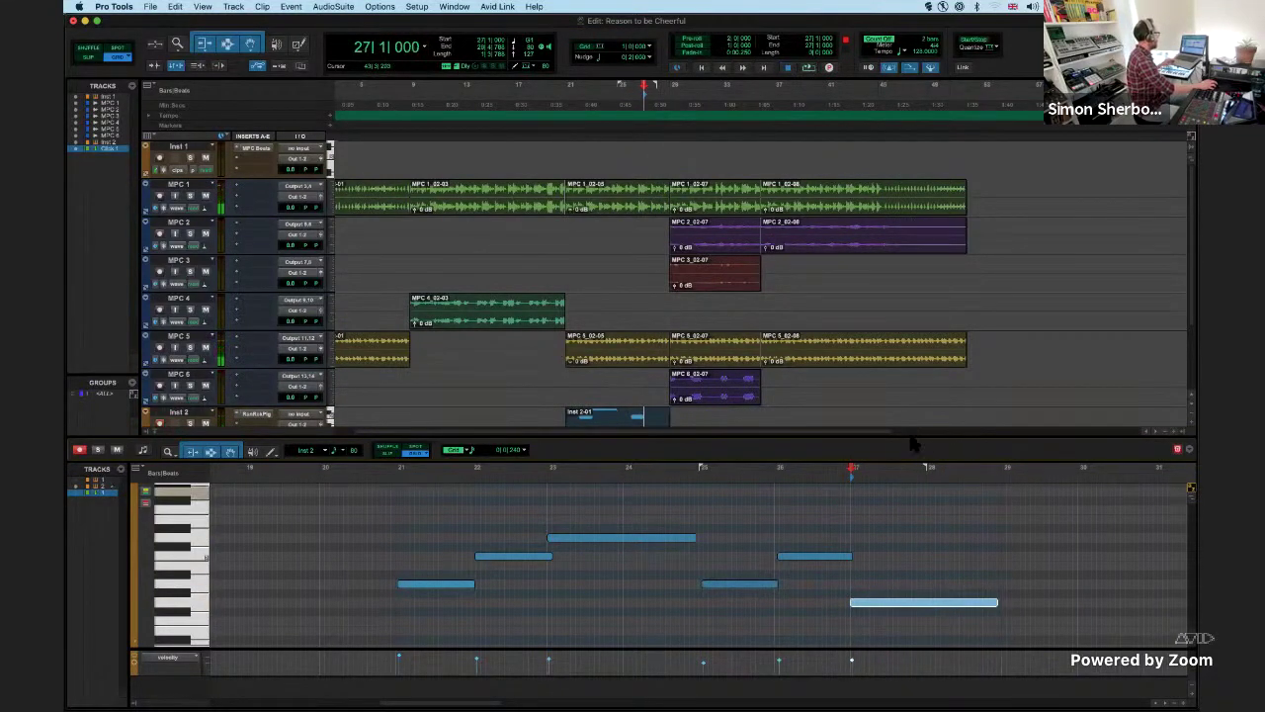
- Close the MIDI editor and play the arrangement from bar 21
double_click(913, 440)
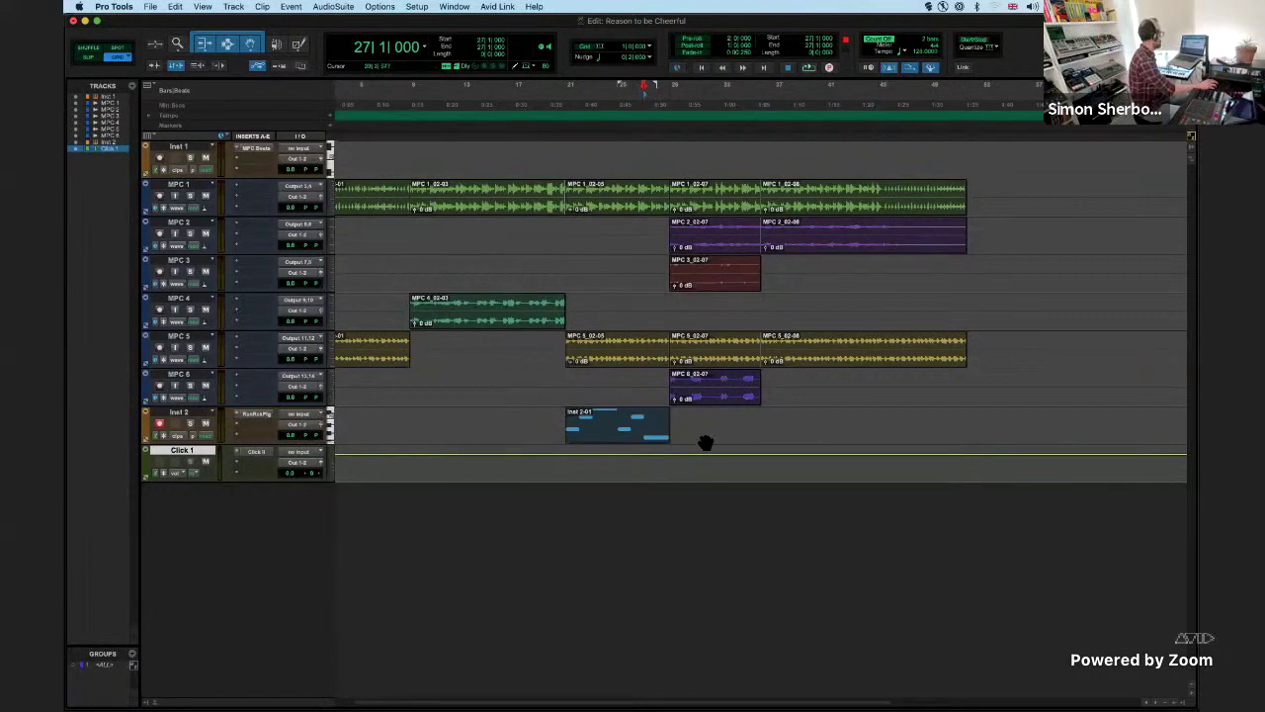
key(space)
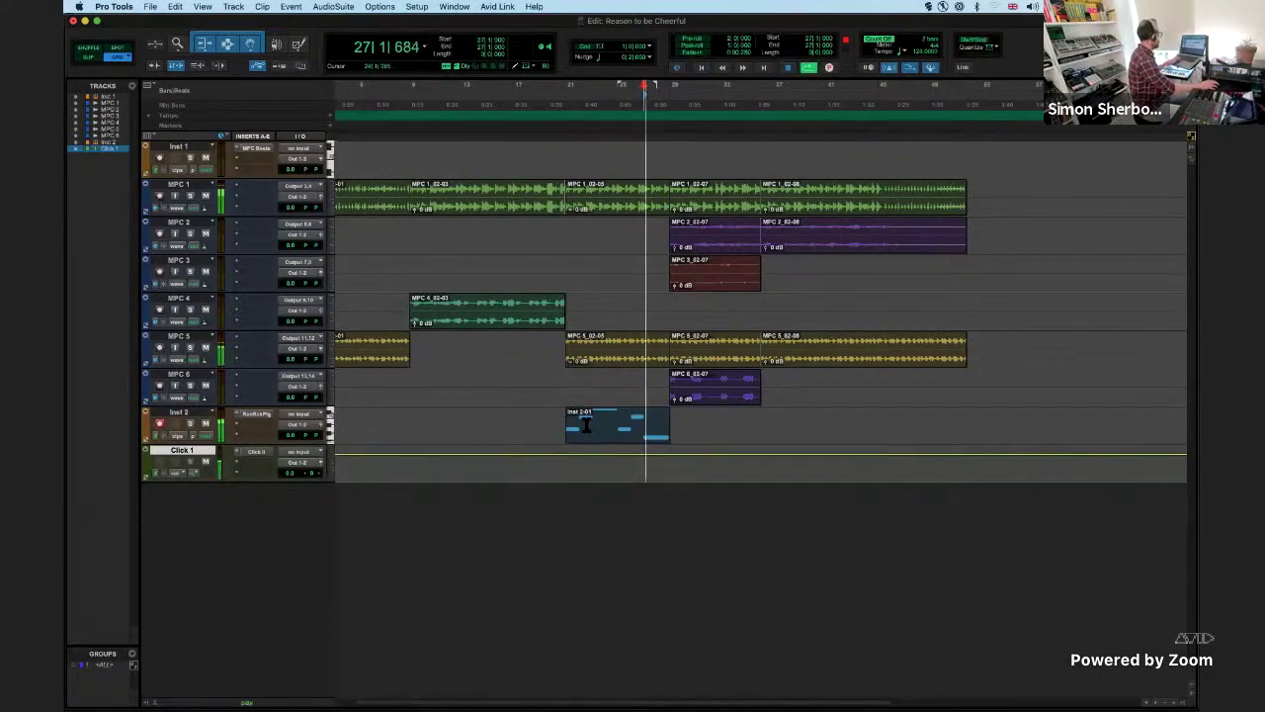
click(567, 387)
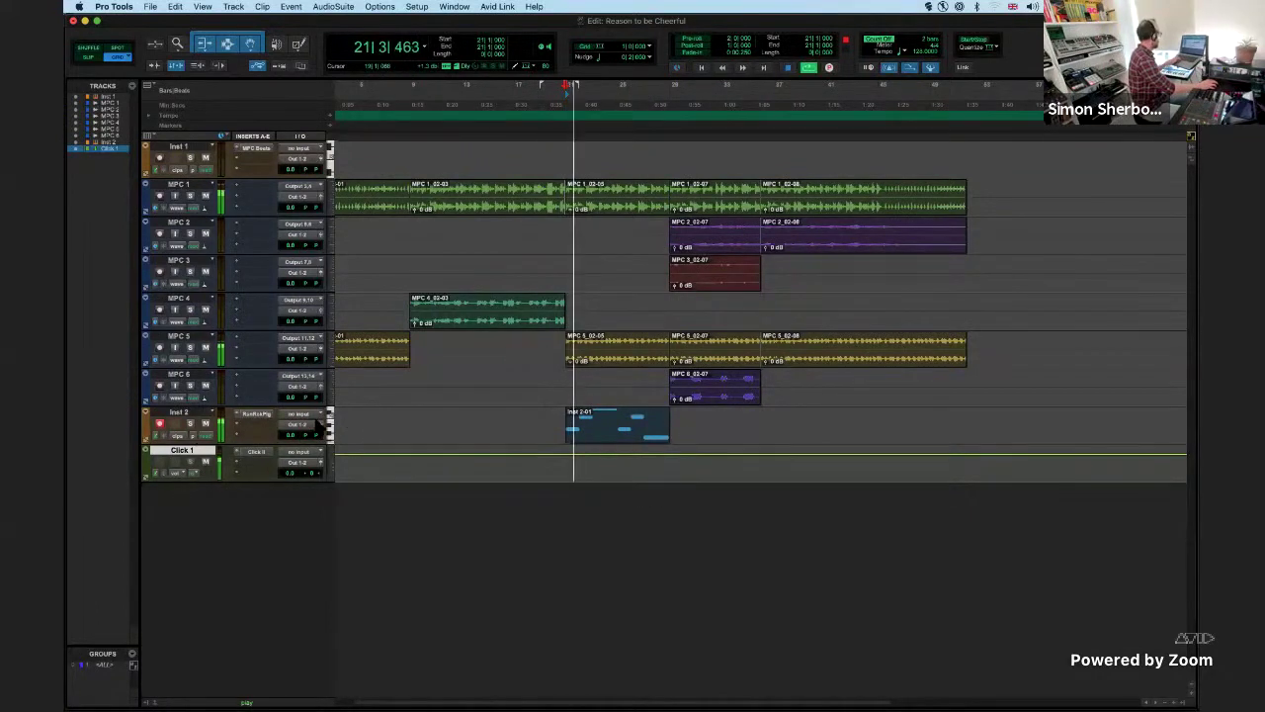
- Set the Inst 2 output level to -7.5 dB, close its output fader window and stop playback
click(321, 425)
drag(95, 410, 90, 411)
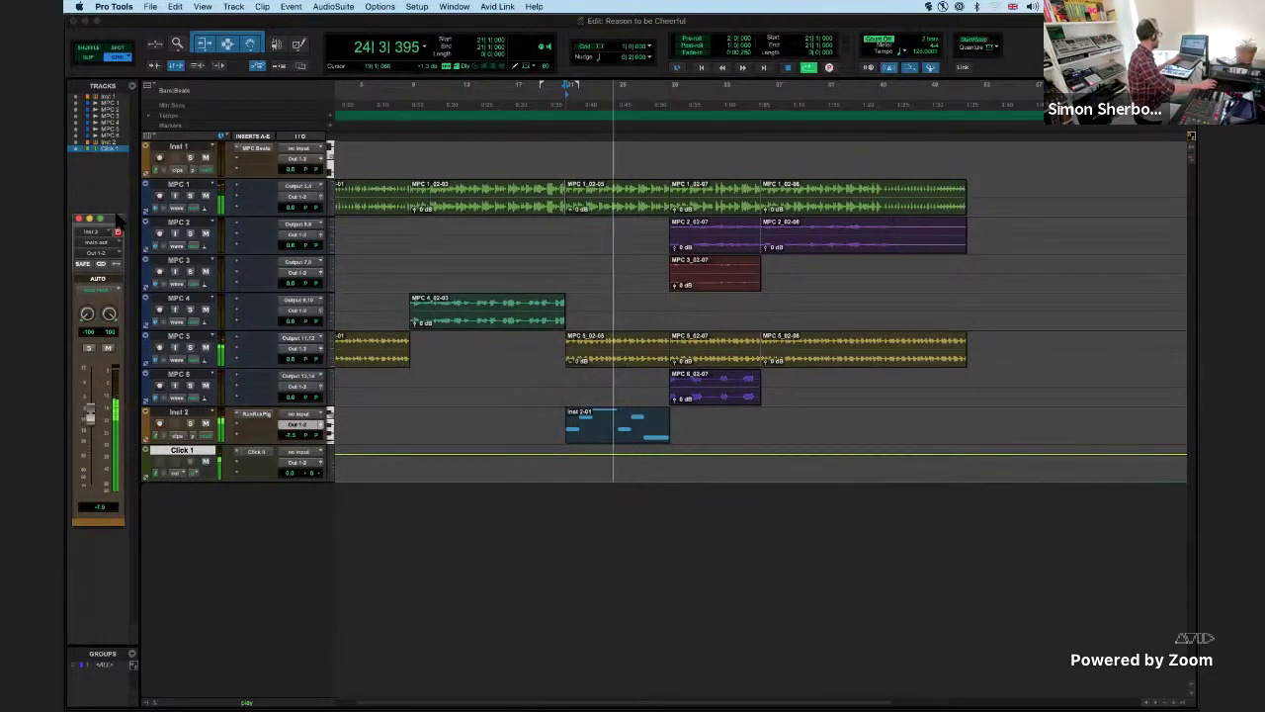
drag(114, 217, 112, 211)
click(76, 214)
key(space)
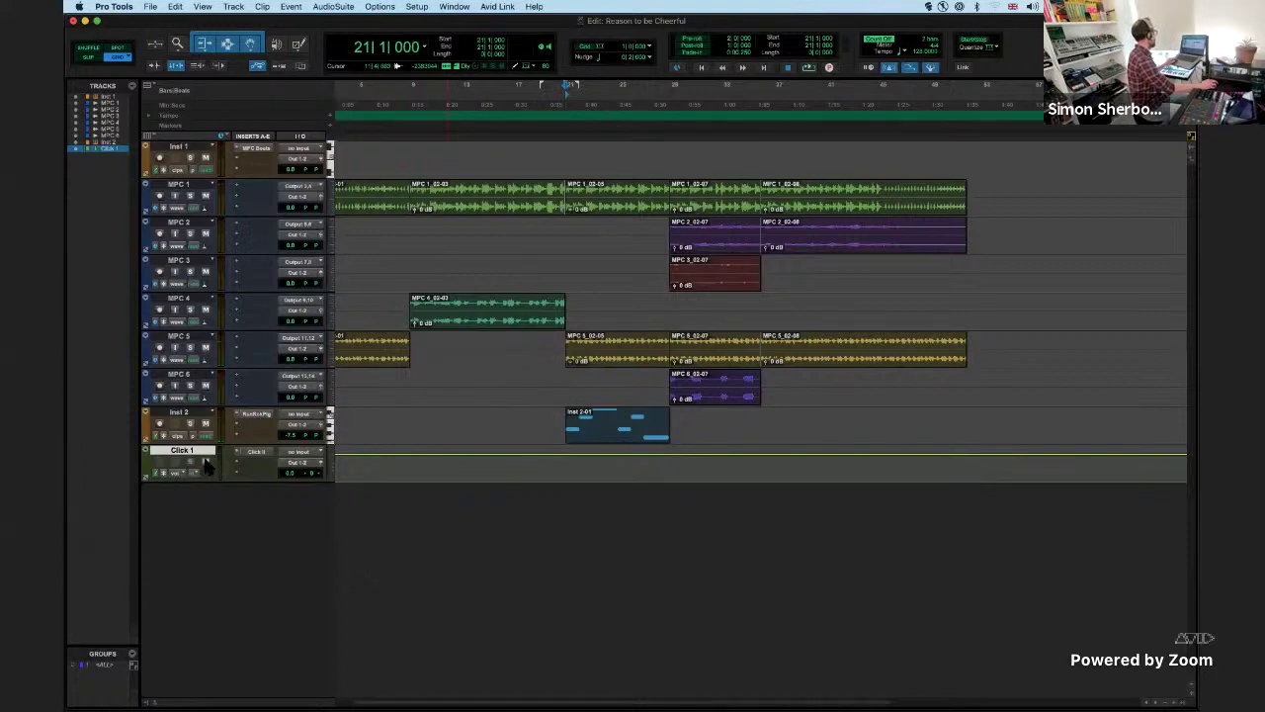
- Add a new instrument track below Click 1 and insert the Reason Rack Plugin on it
double_click(255, 493)
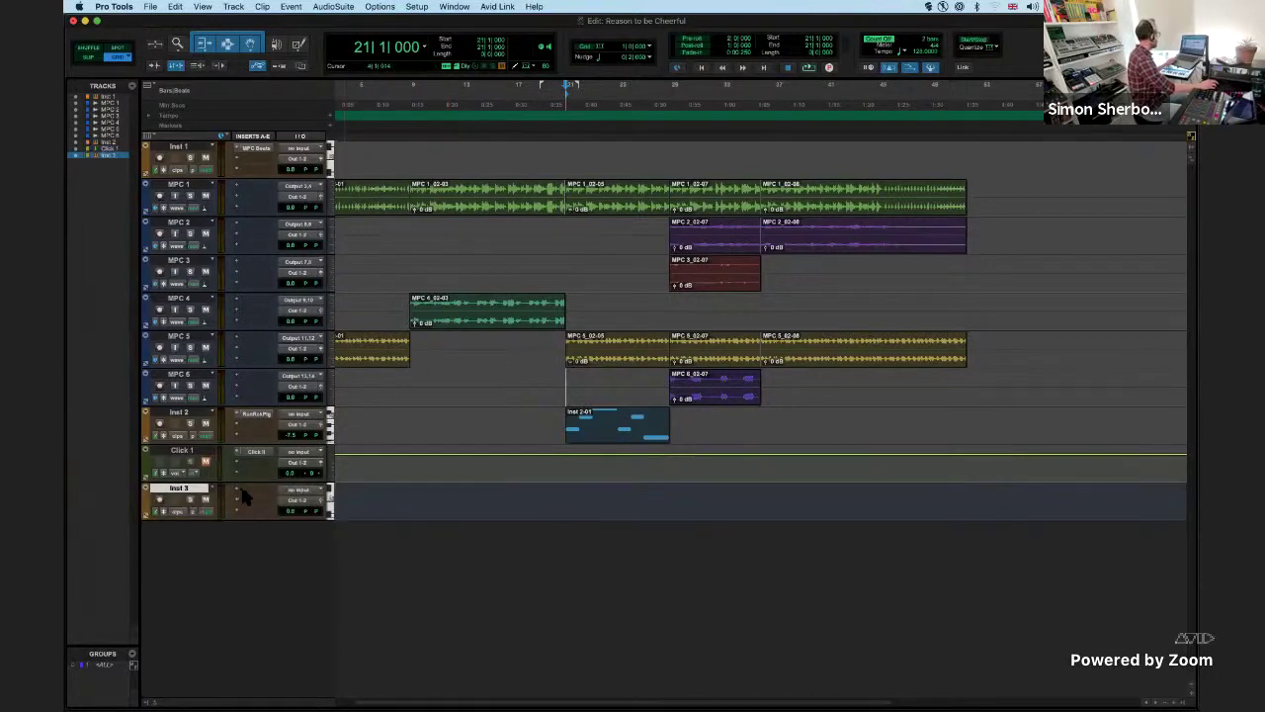
click(241, 490)
click(246, 490)
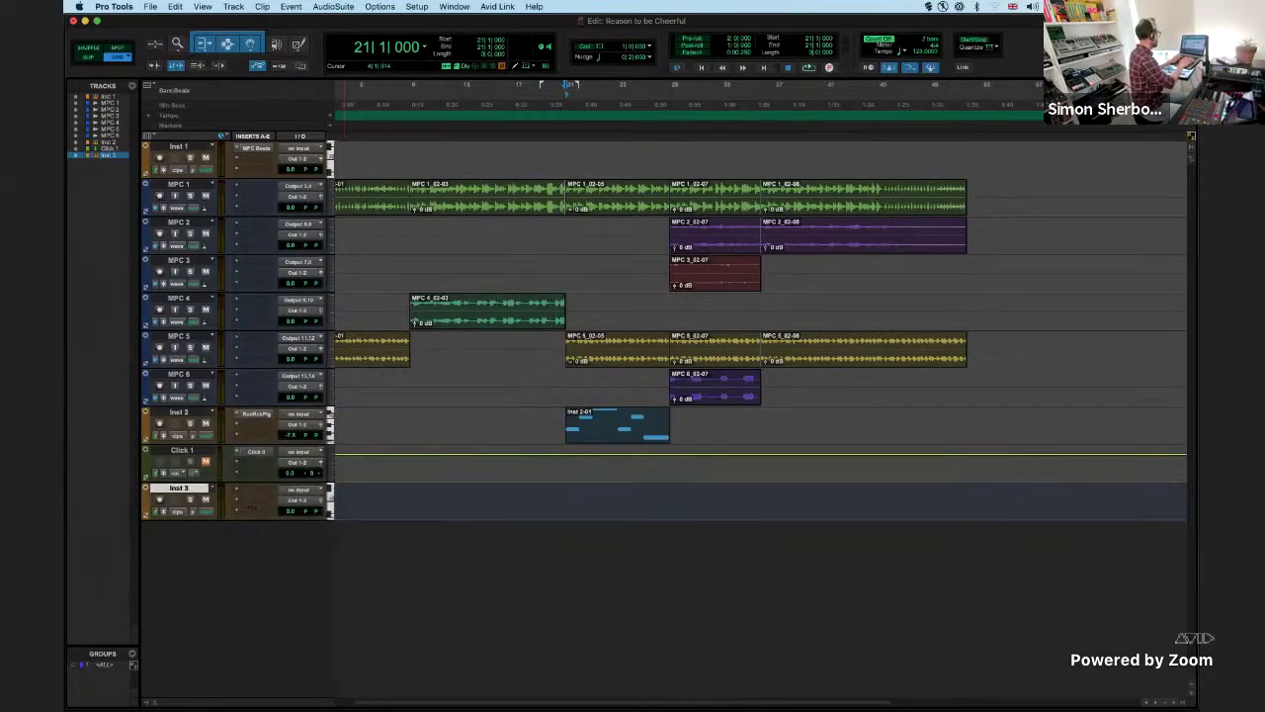
click(246, 487)
click(246, 487)
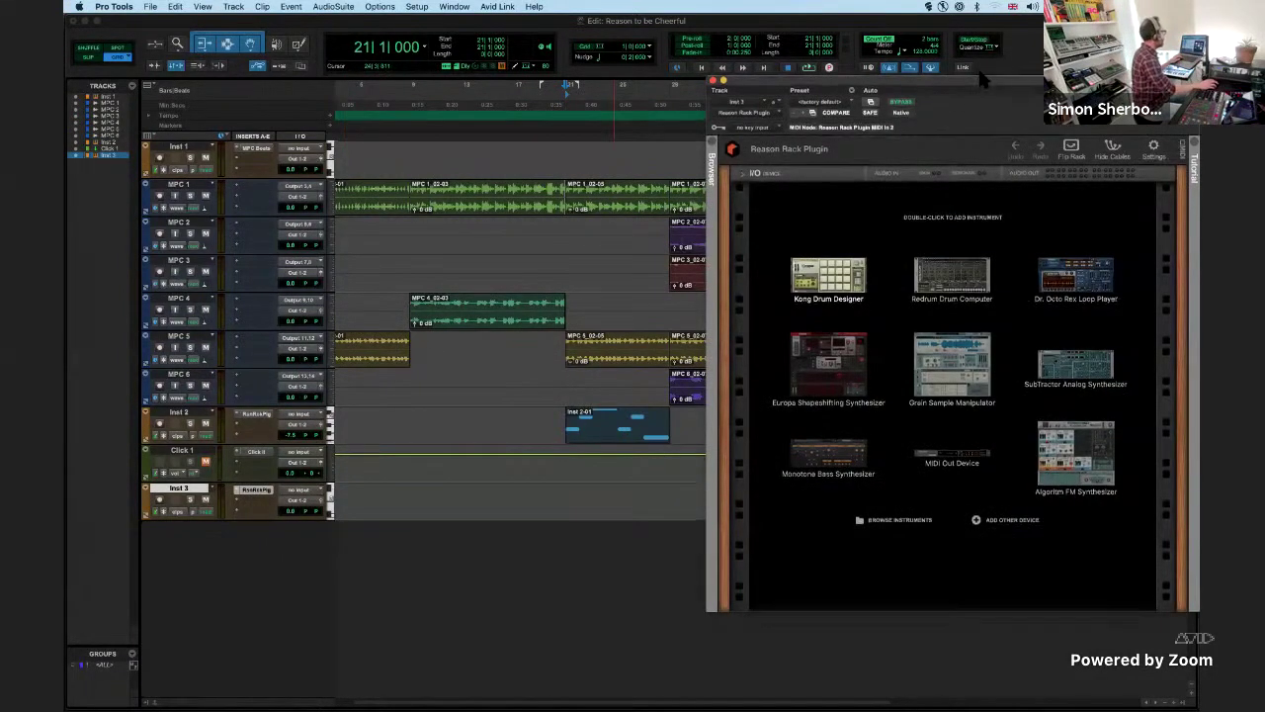
drag(980, 87, 980, 42)
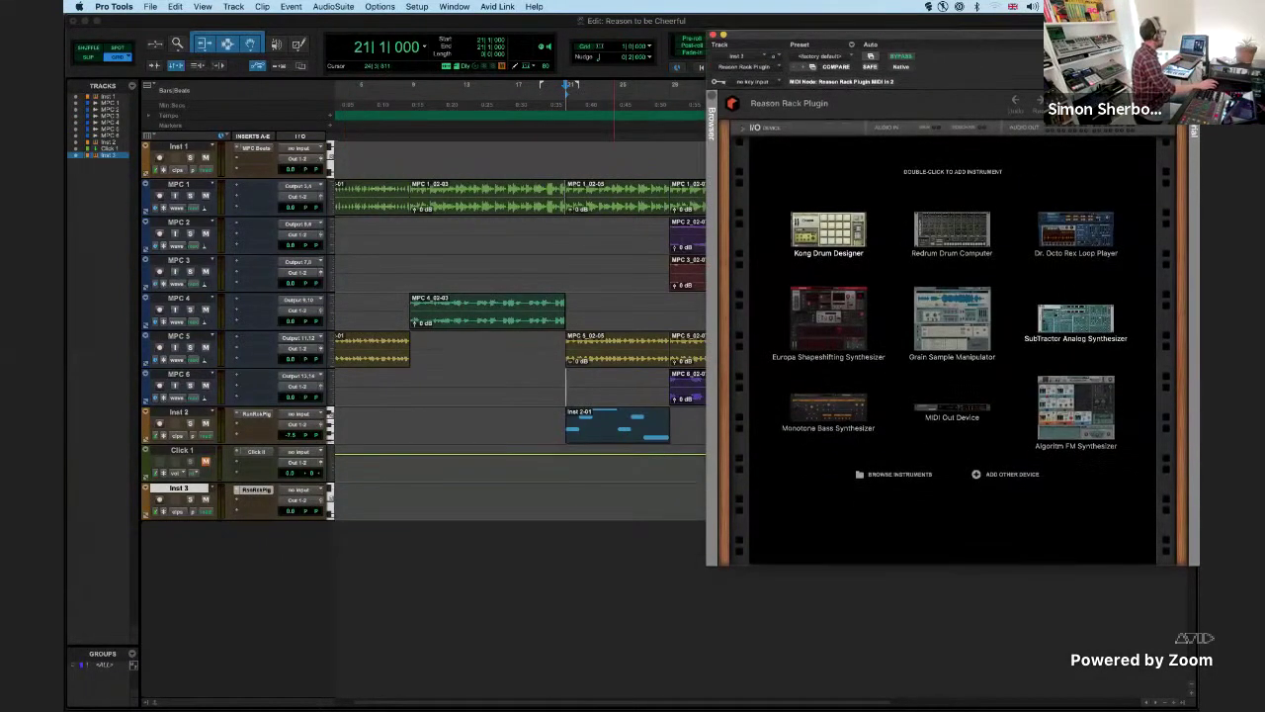
- Load the Monotone Bass Synthesizer into the empty rack and try adjusting its filter frequency
double_click(835, 411)
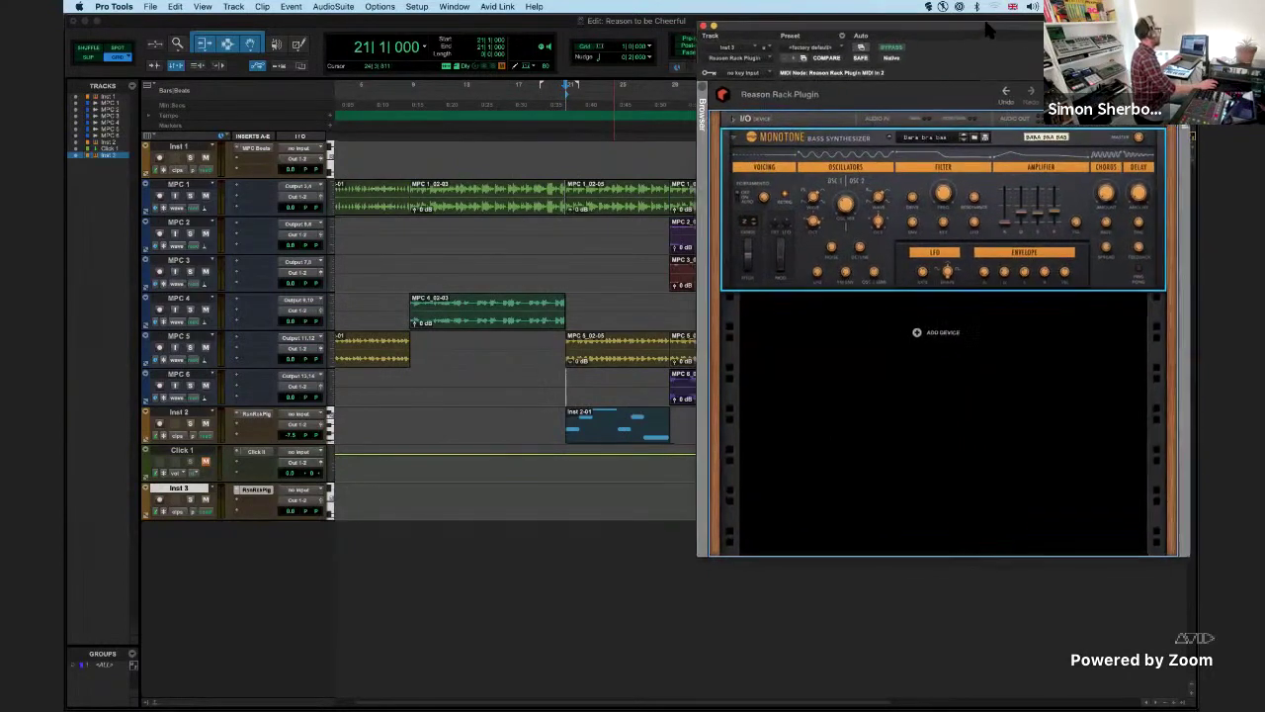
mouse_move(989, 30)
mouse_down()
mouse_move(996, 47)
mouse_move(964, 47)
mouse_move(977, 47)
mouse_up()
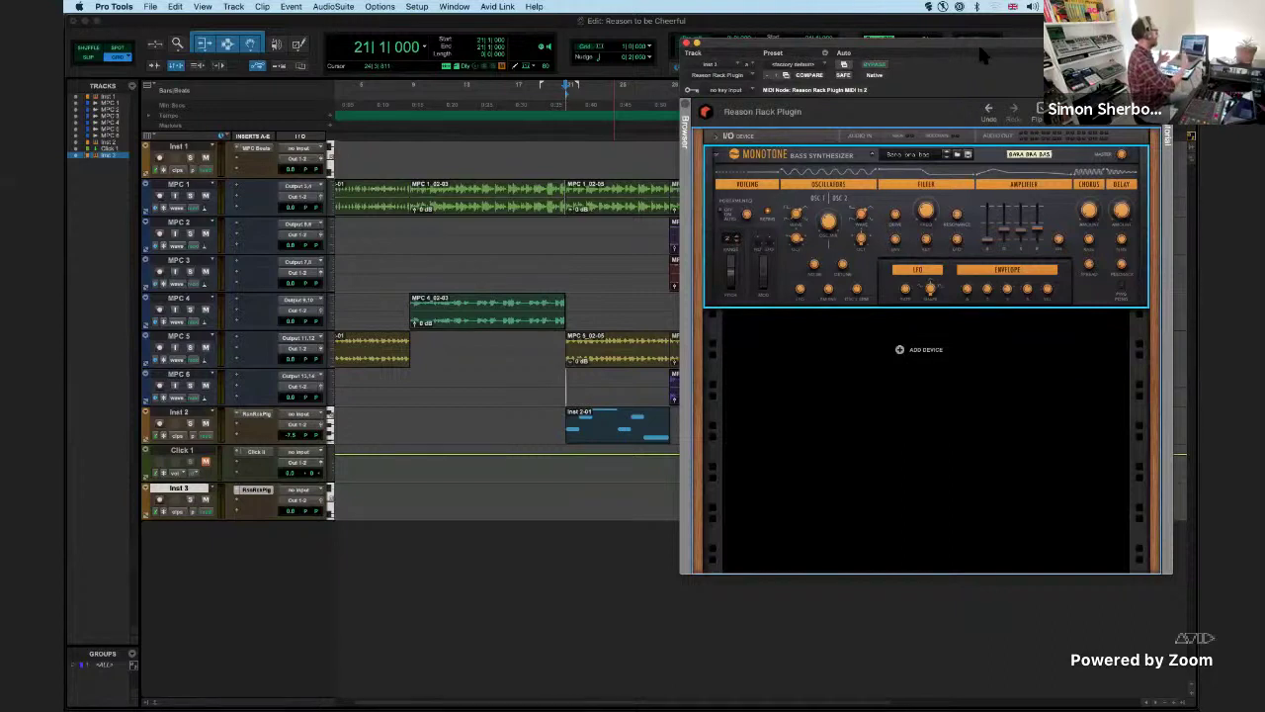
drag(942, 49, 944, 50)
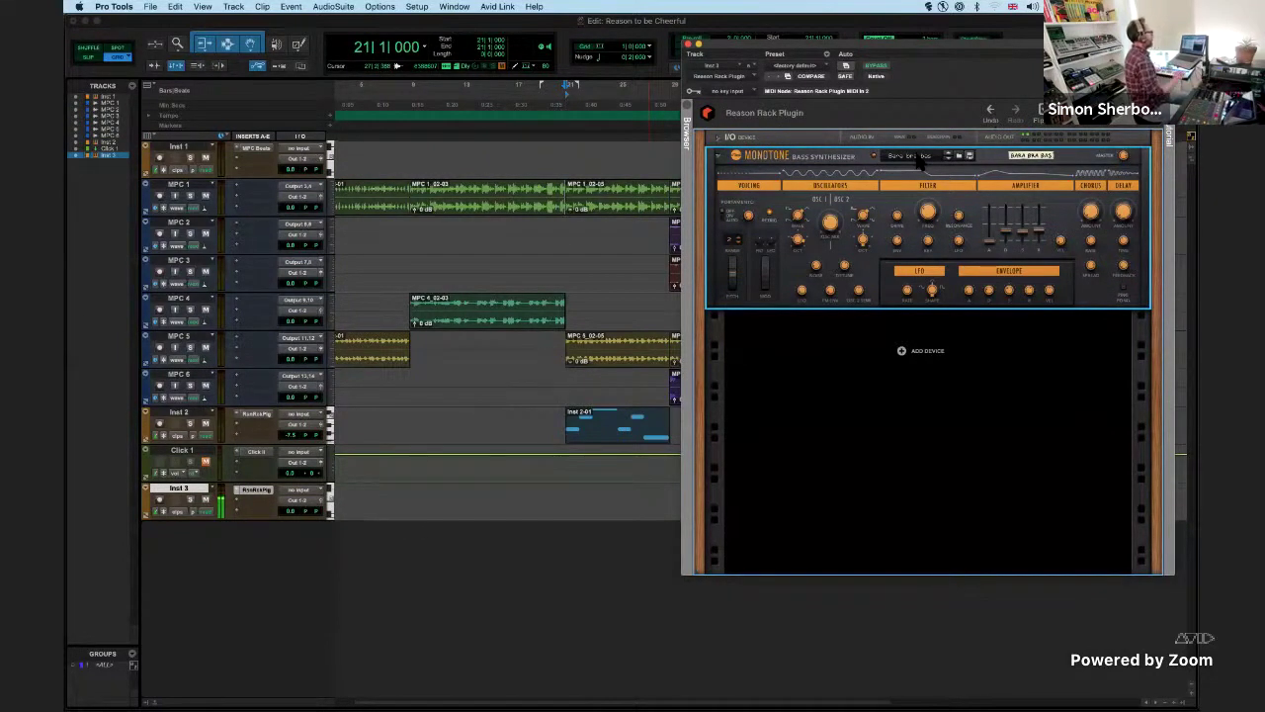
mouse_move(927, 206)
mouse_down()
mouse_move(937, 201)
mouse_move(929, 226)
mouse_up()
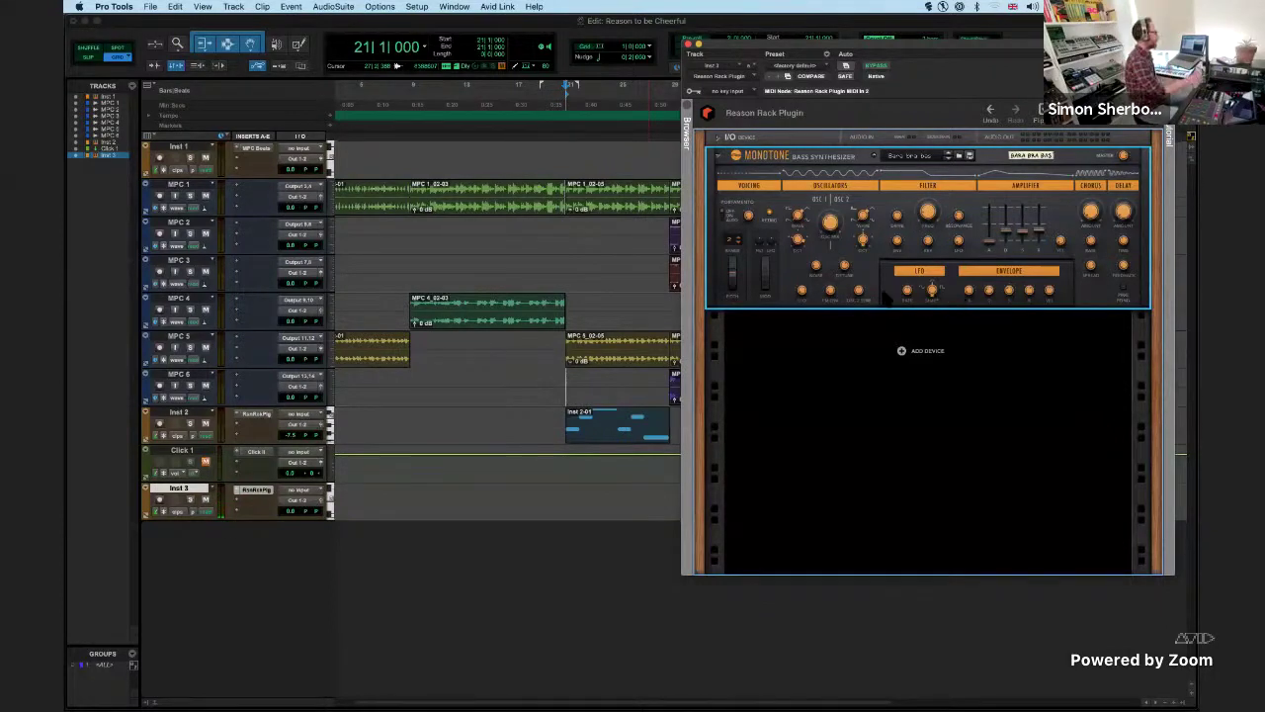
- Add a Matrix Pattern Sequencer from the Utilities devices beneath Monotone, then collapse the browser and reposition the plug-in window
click(686, 128)
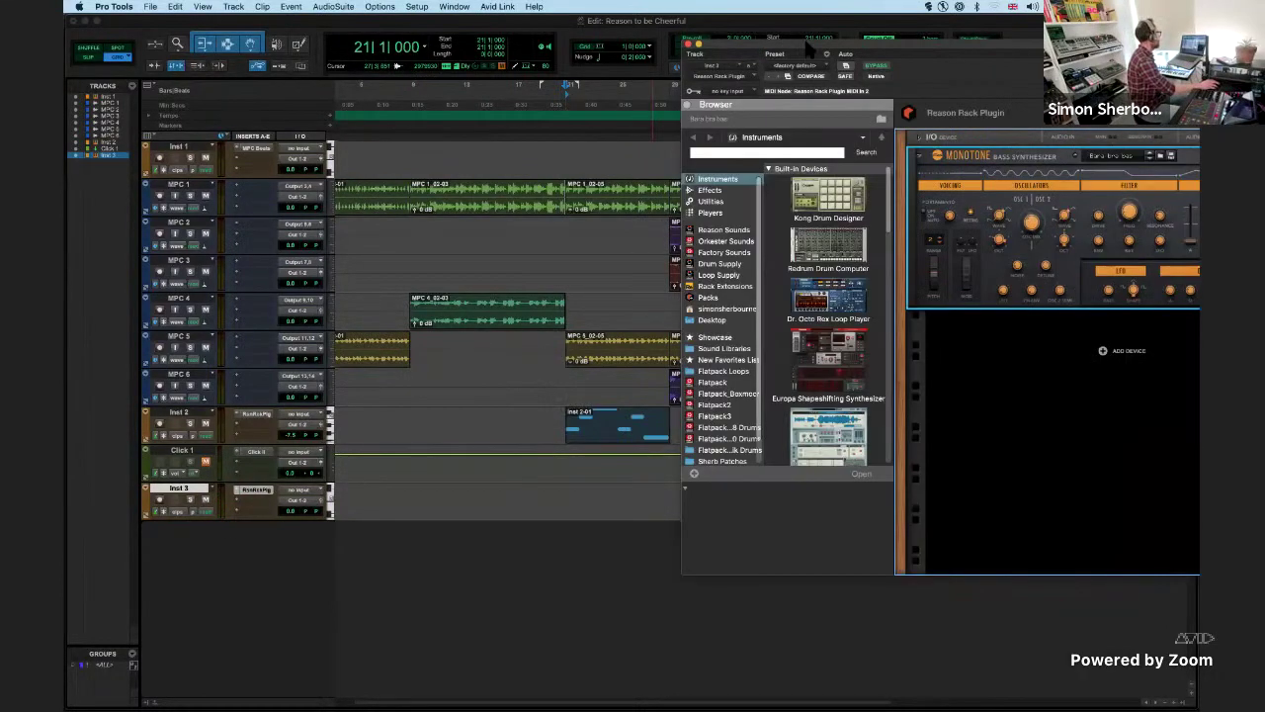
click(499, 188)
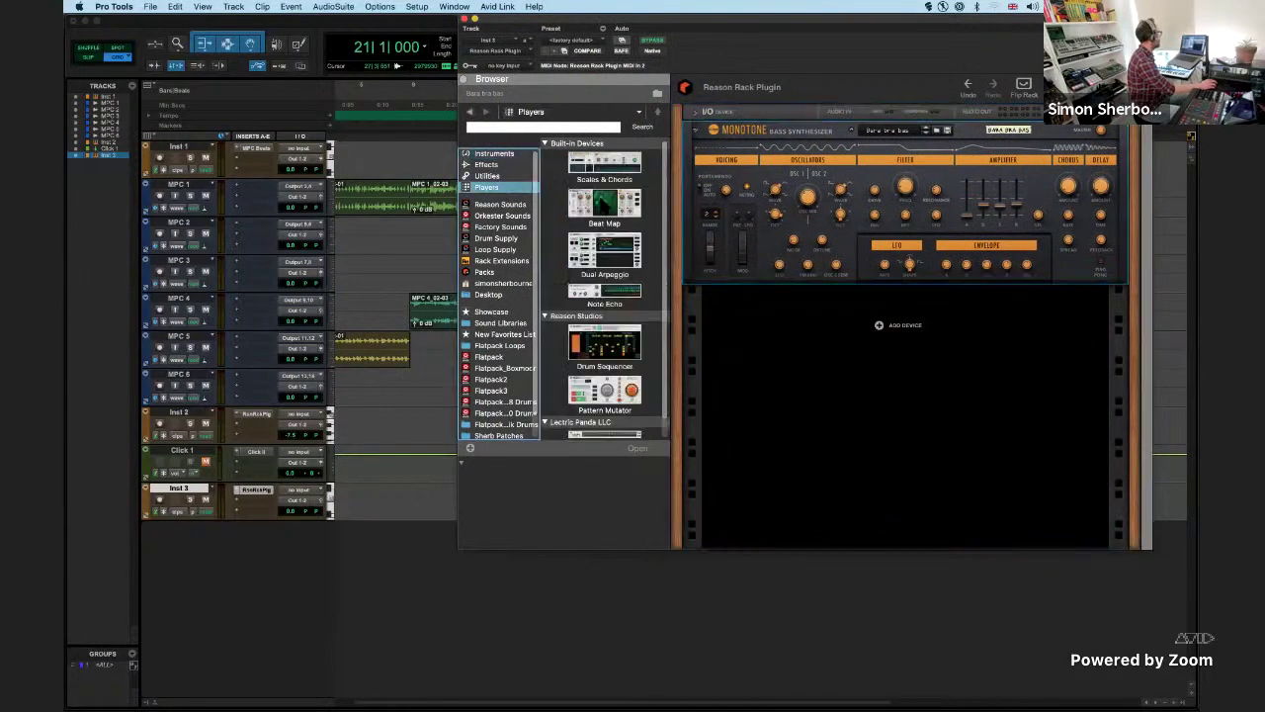
click(620, 249)
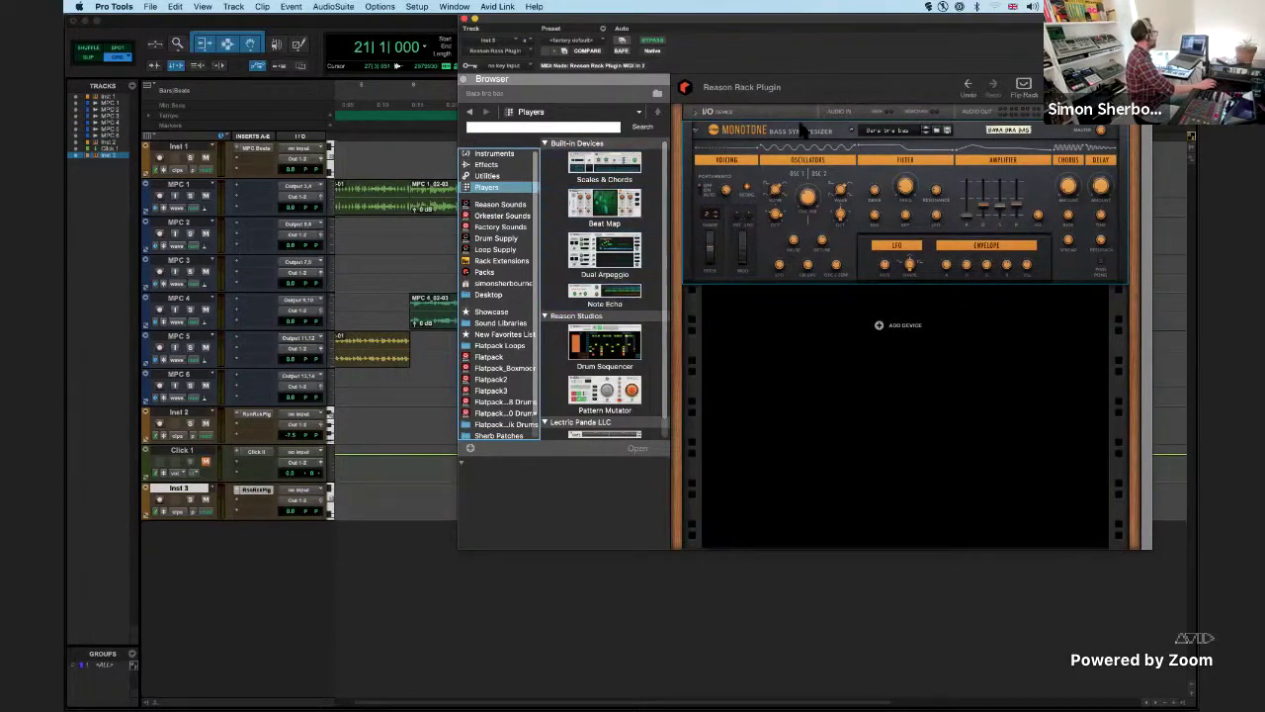
click(492, 175)
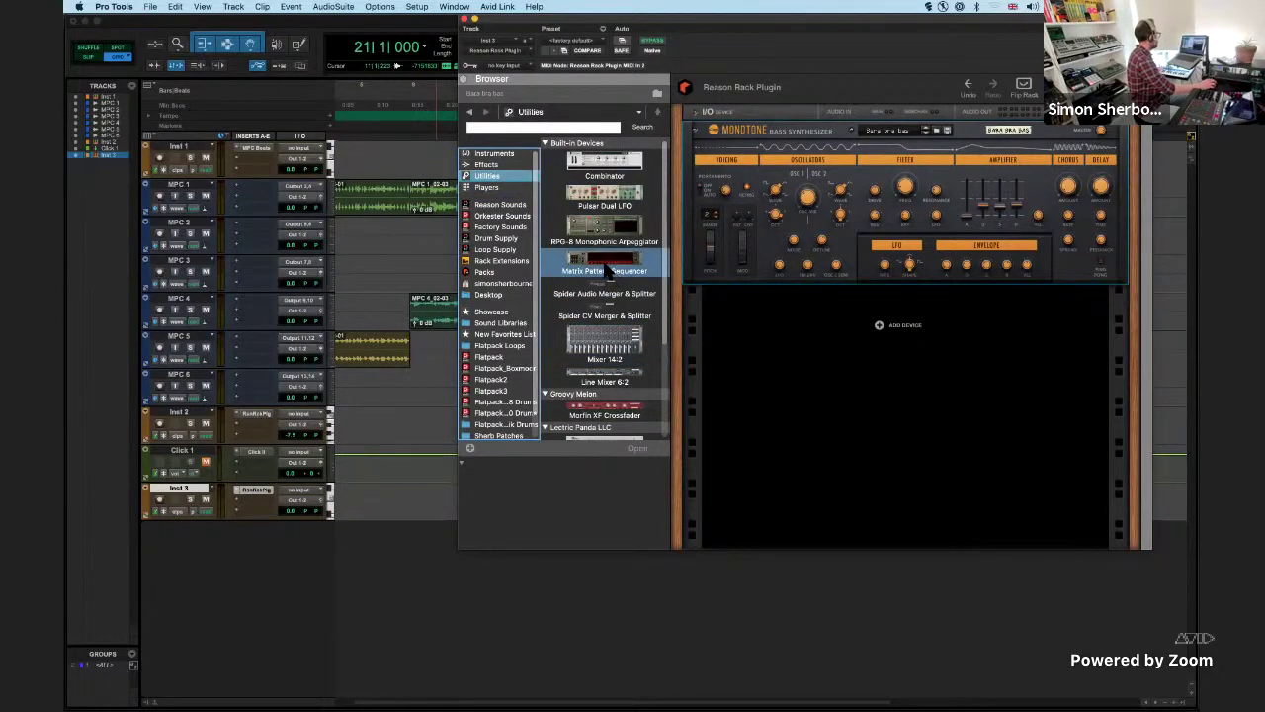
drag(615, 269, 868, 352)
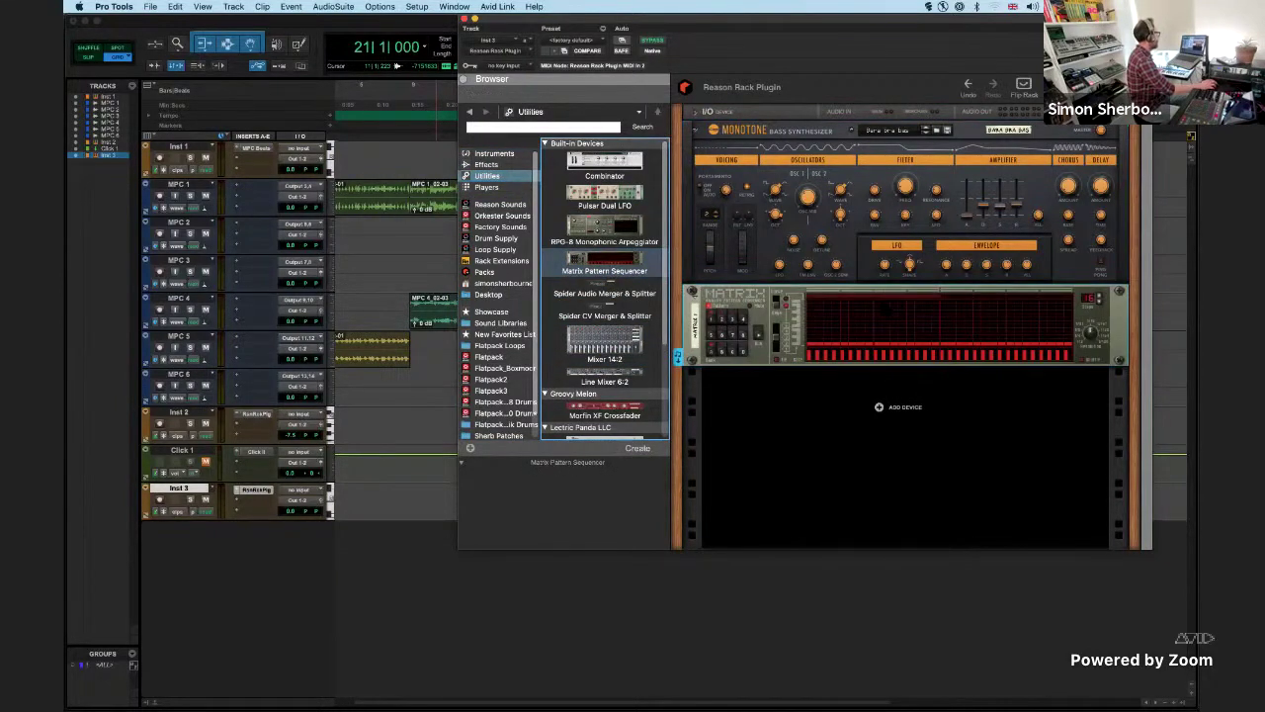
click(466, 83)
drag(723, 22, 816, 23)
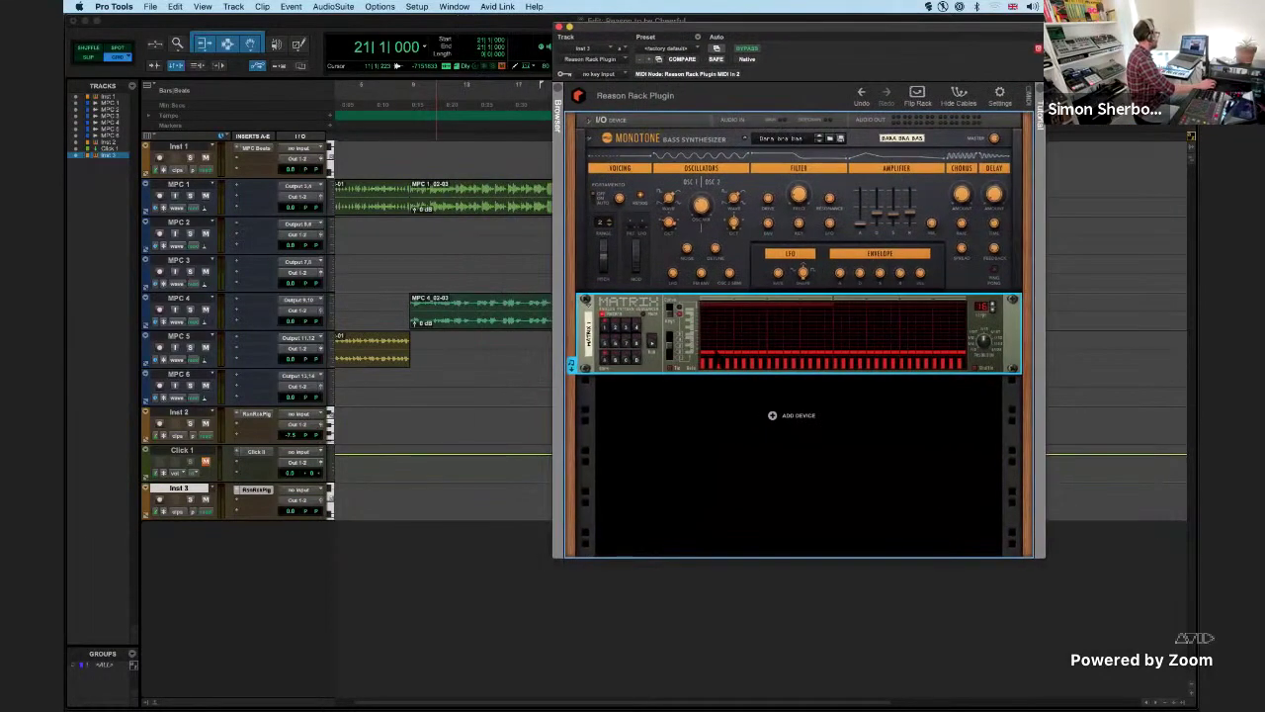
- Solo Inst 3 during playback, draw a note pattern in the Matrix sequencer and adjust its resolution
key(space)
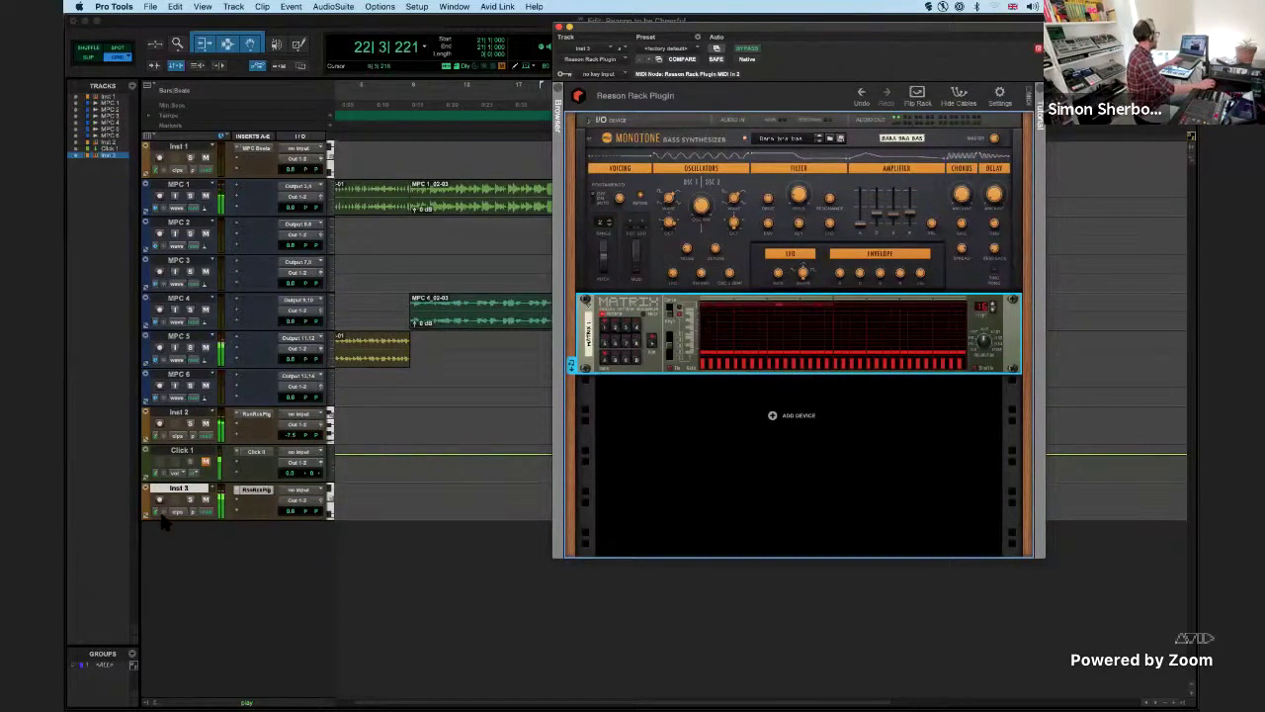
click(190, 499)
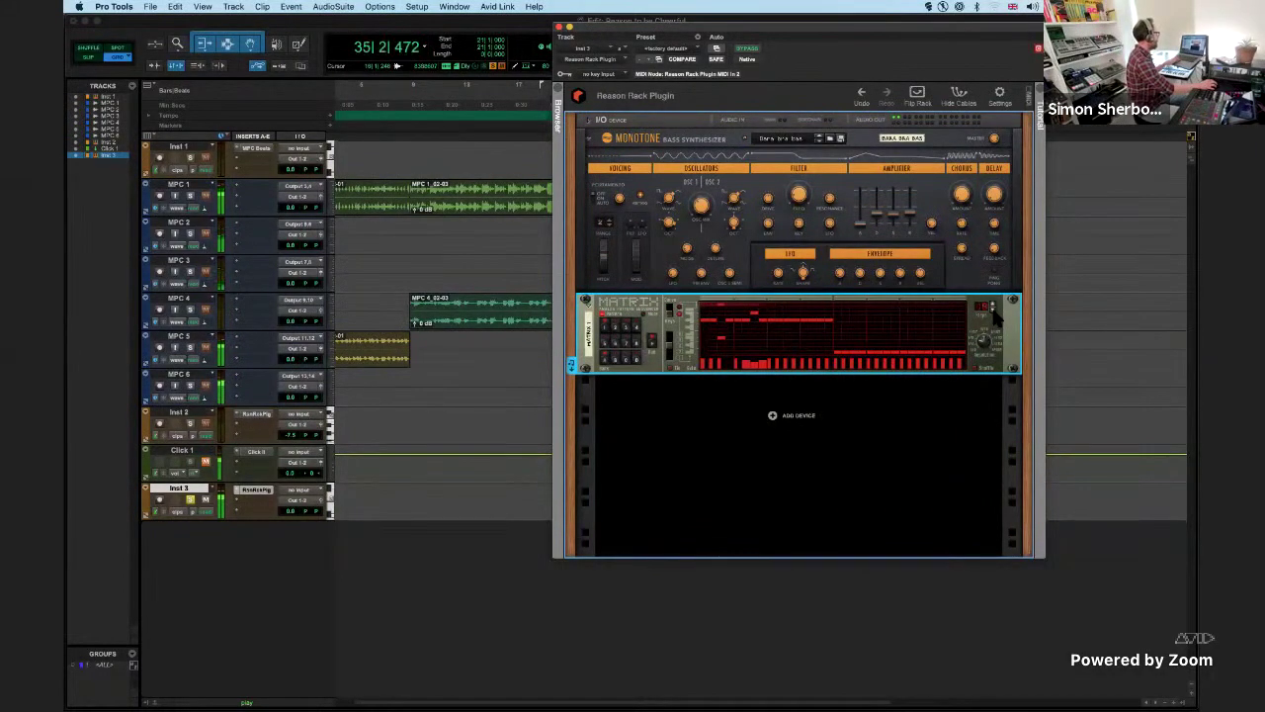
drag(988, 343, 990, 336)
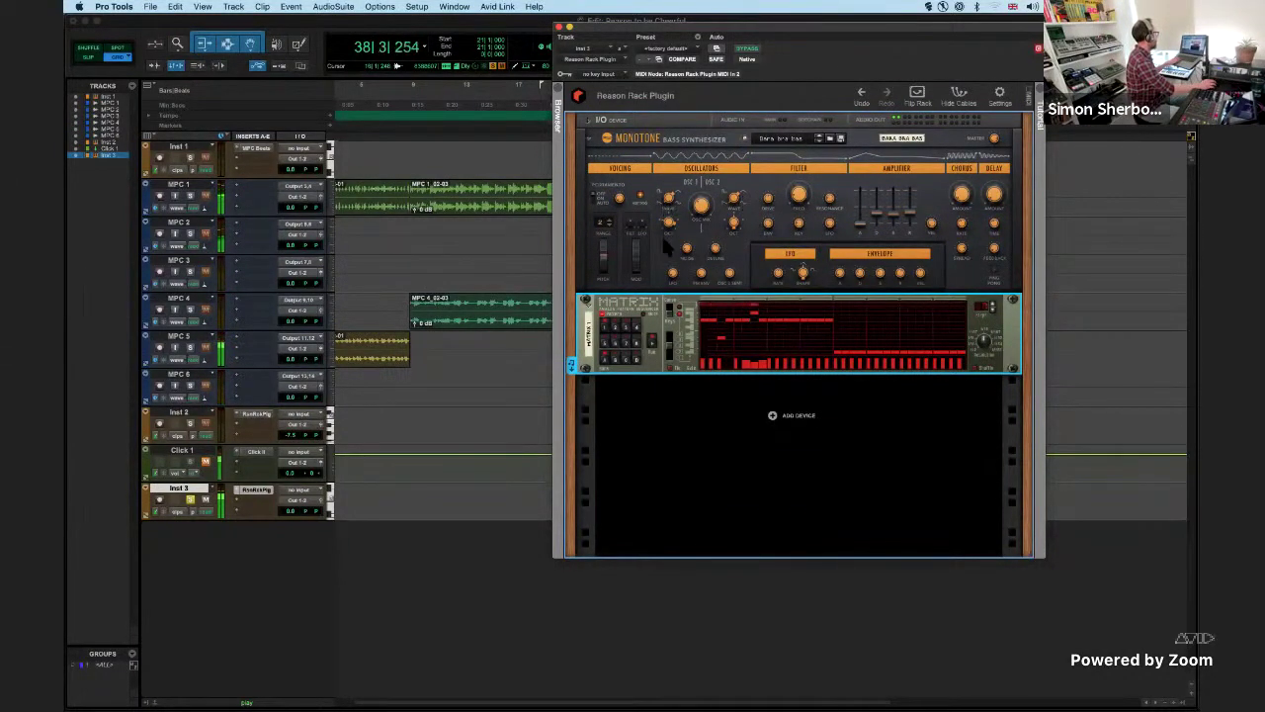
- Adjust Monotone's filter controls while the Matrix pattern plays
click(678, 218)
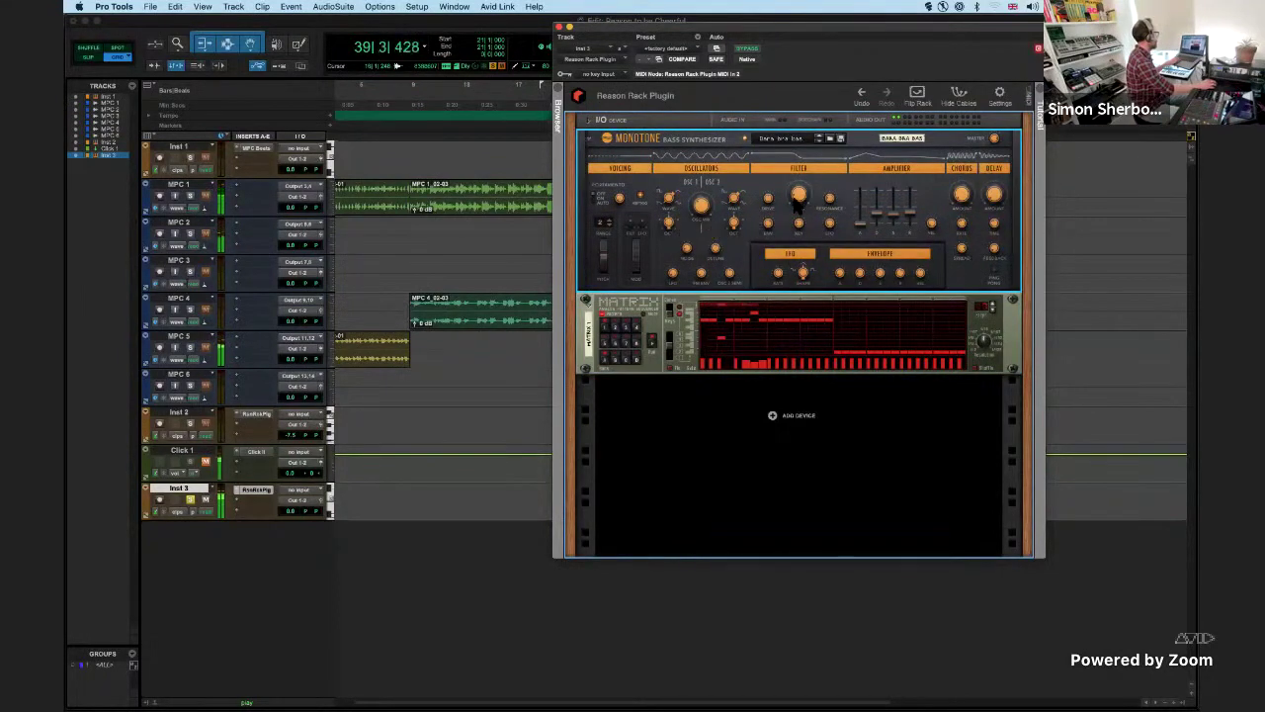
drag(770, 226, 760, 251)
drag(795, 199, 775, 267)
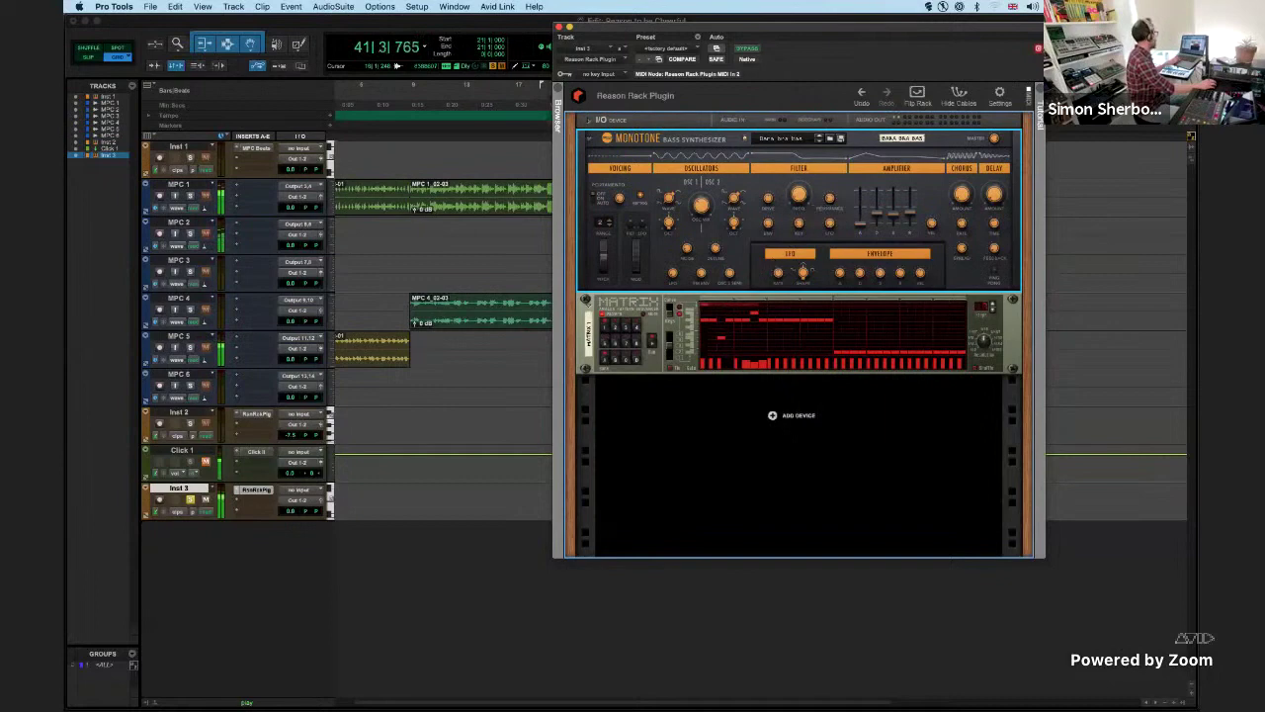
- Play the Matrix pattern alongside the other tracks, move the plug-in window aside and adjust Monotone's filter frequency
key(space)
key(space)
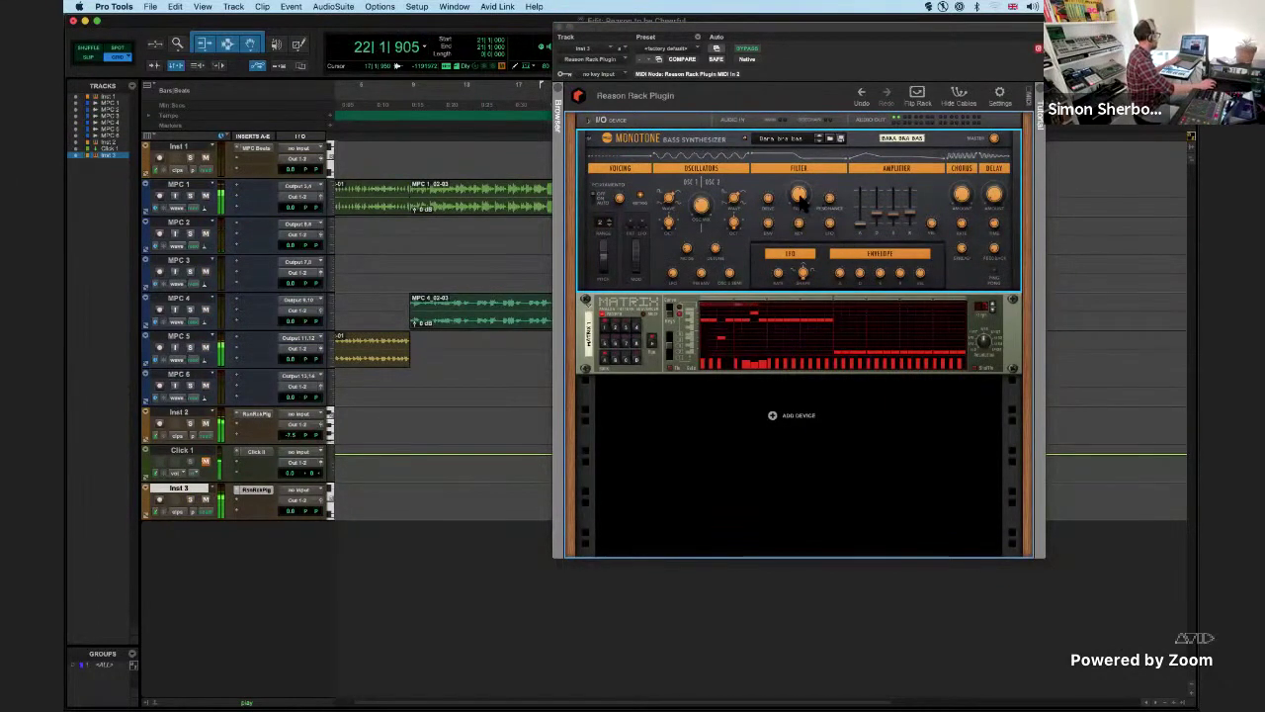
click(762, 366)
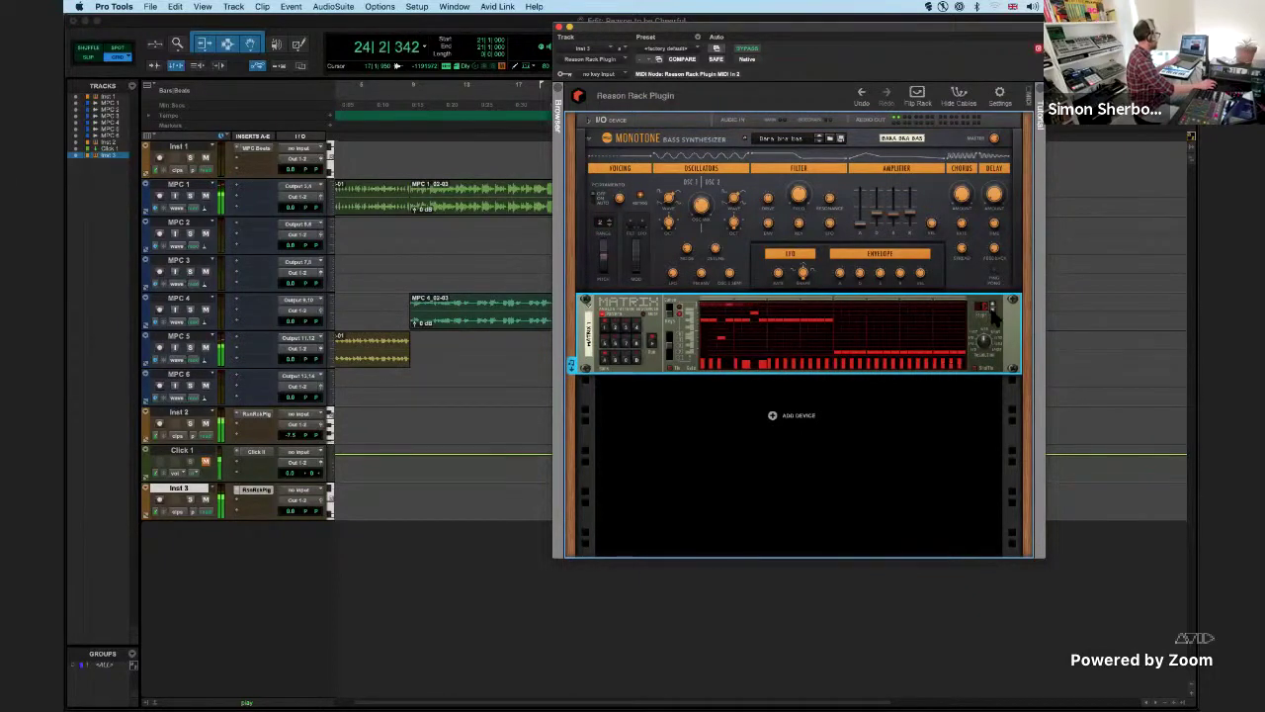
drag(935, 24, 1031, 41)
click(895, 225)
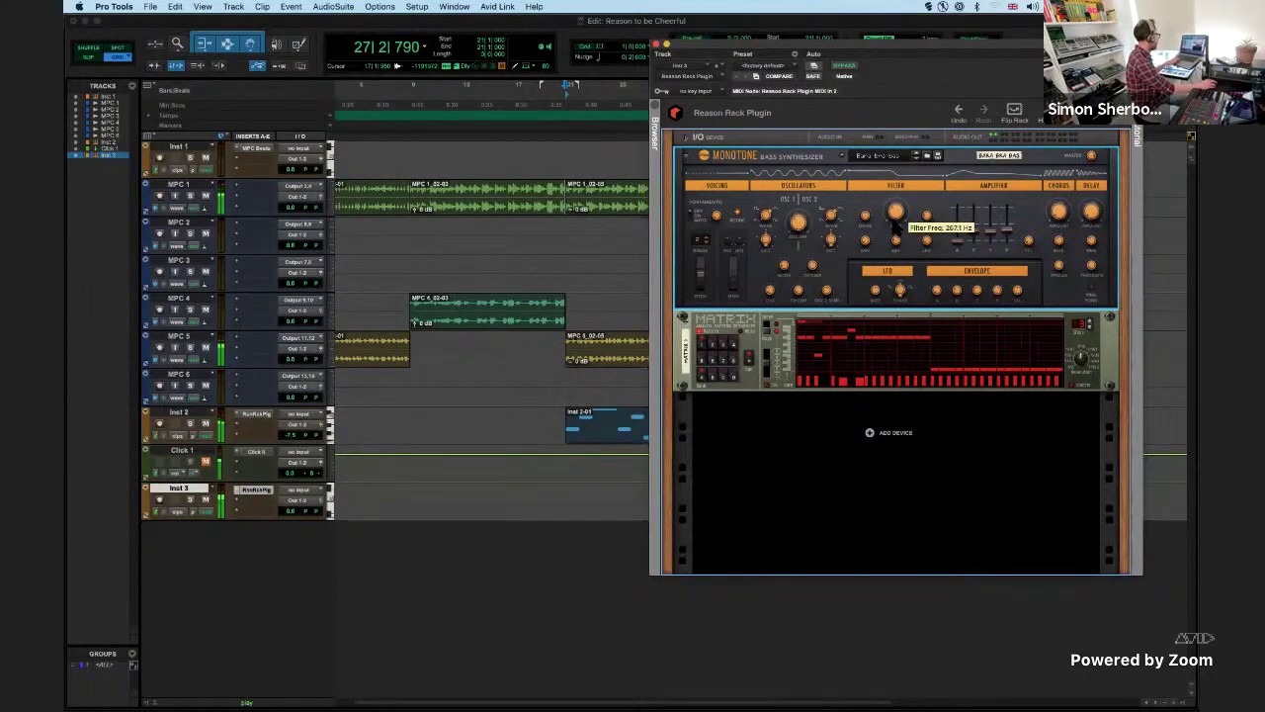
drag(894, 221, 904, 249)
key(space)
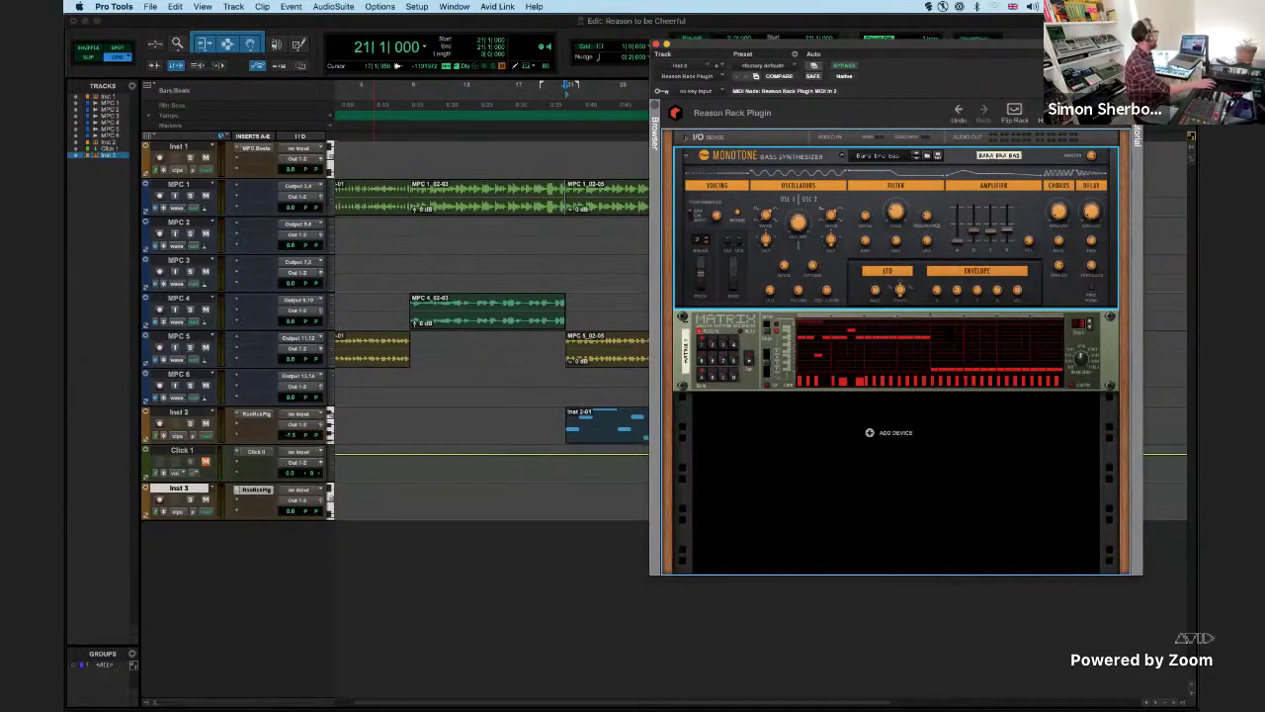
- Move the plug-in window clear of the tracks, add an instrument track below Inst 3 and insert Reason Rack Plugin (stereo) on it
drag(1012, 45, 1030, 44)
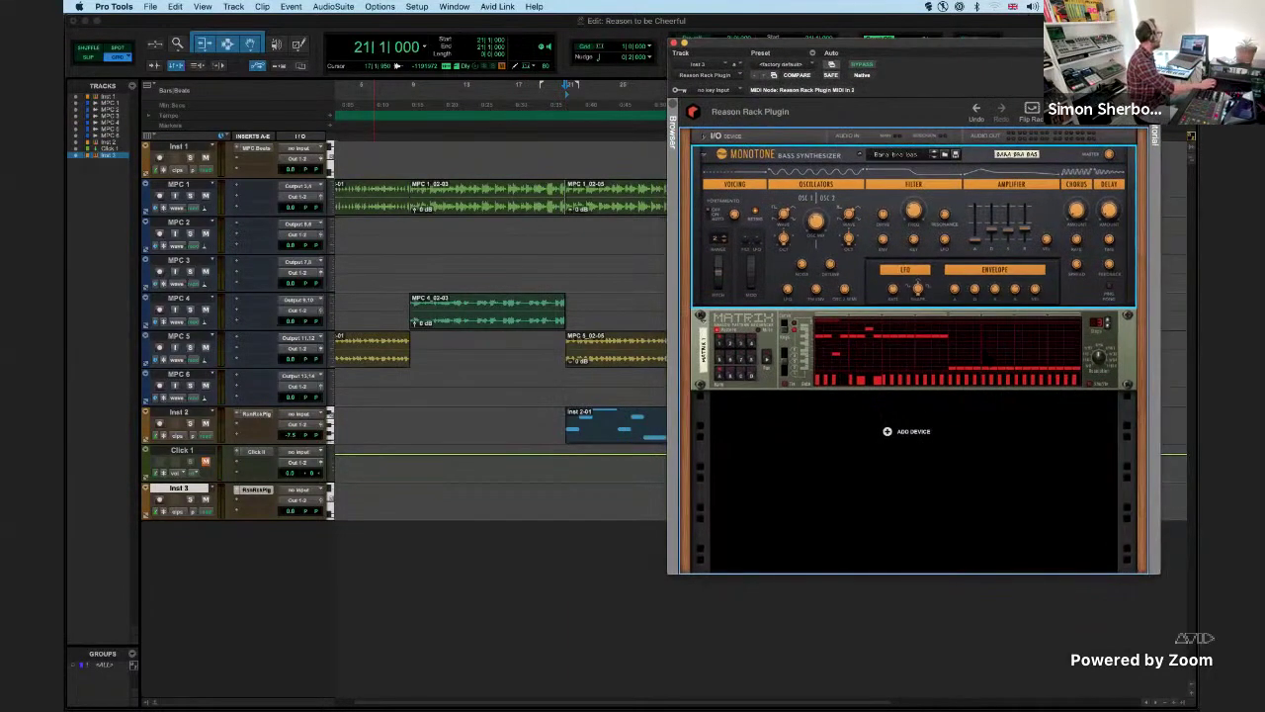
drag(818, 50, 831, 43)
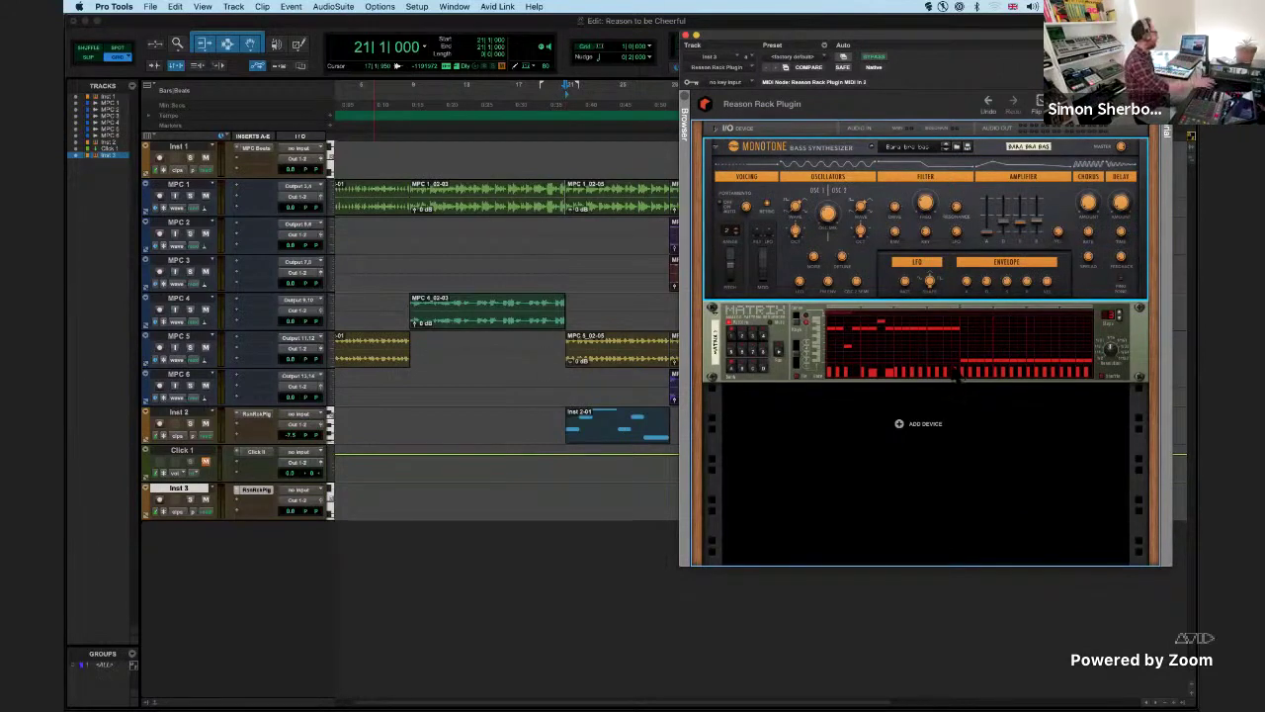
mouse_move(944, 42)
mouse_down()
mouse_move(963, 35)
mouse_move(952, 30)
mouse_up()
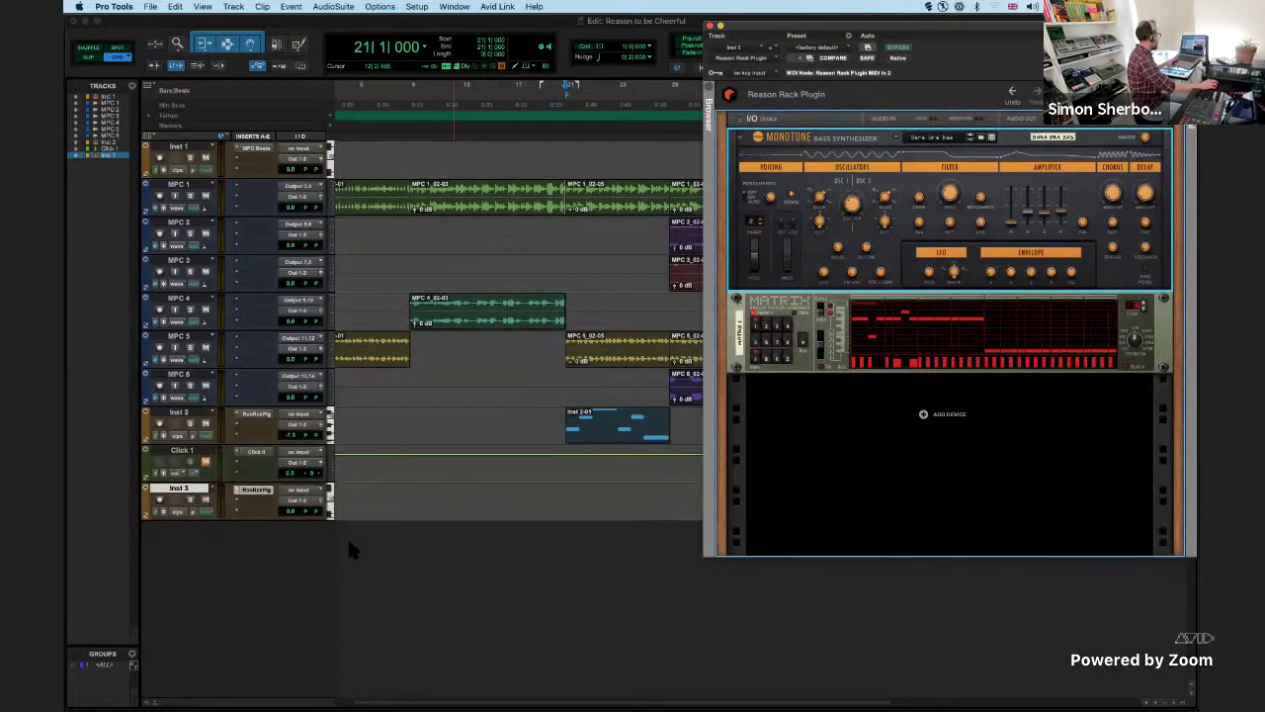
double_click(306, 537)
click(250, 525)
text(reaso)
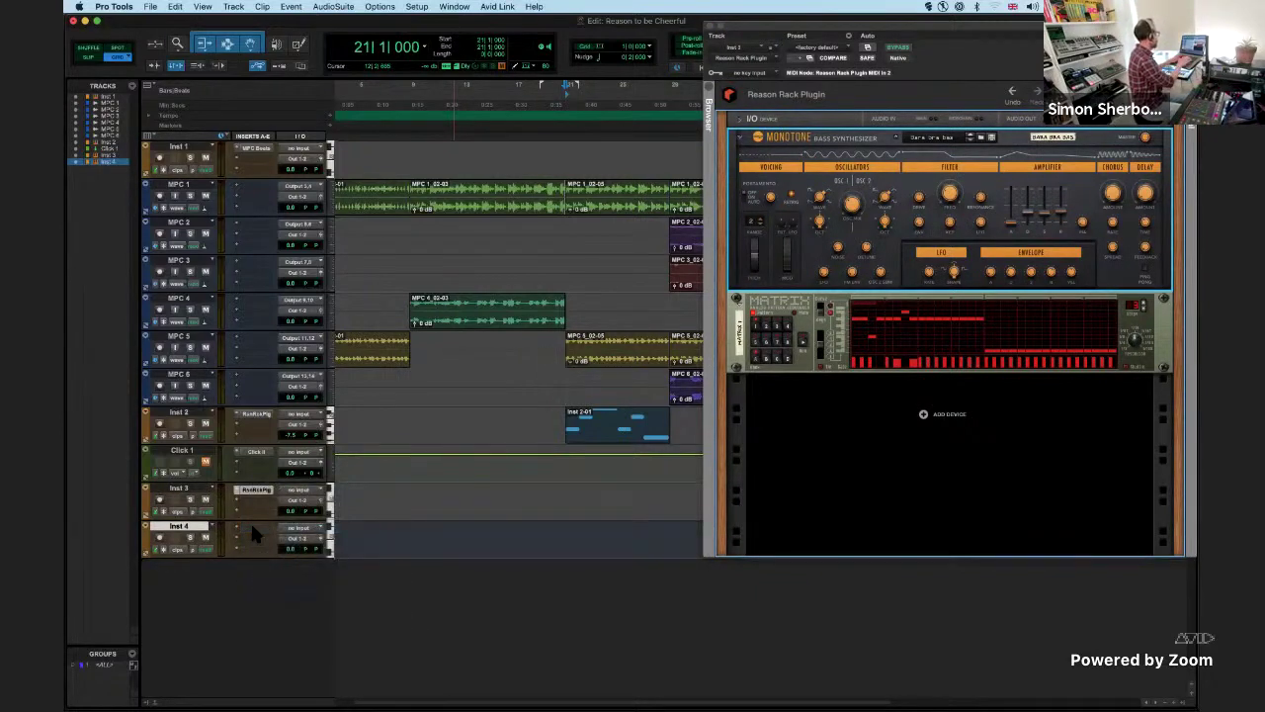
key(Return)
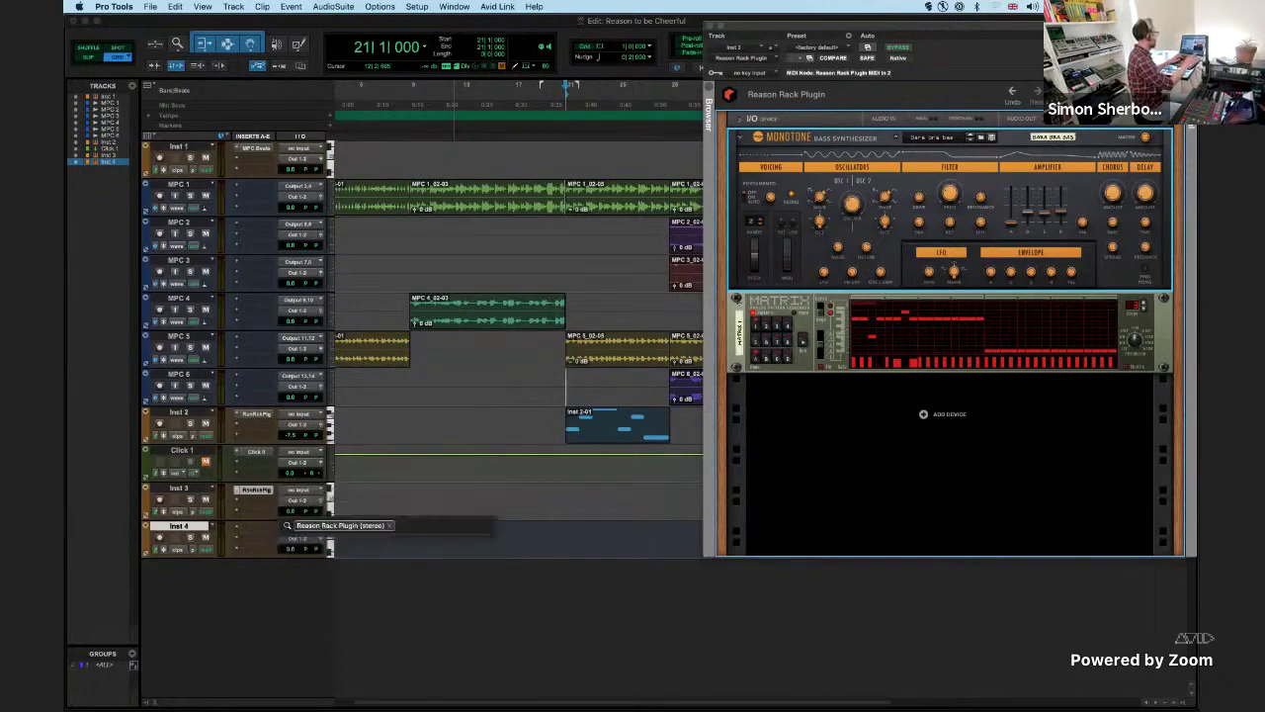
- Expand the new rack's browser and load the Algoritm FM Synthesizer from the Reason Studios instruments
drag(926, 31, 897, 39)
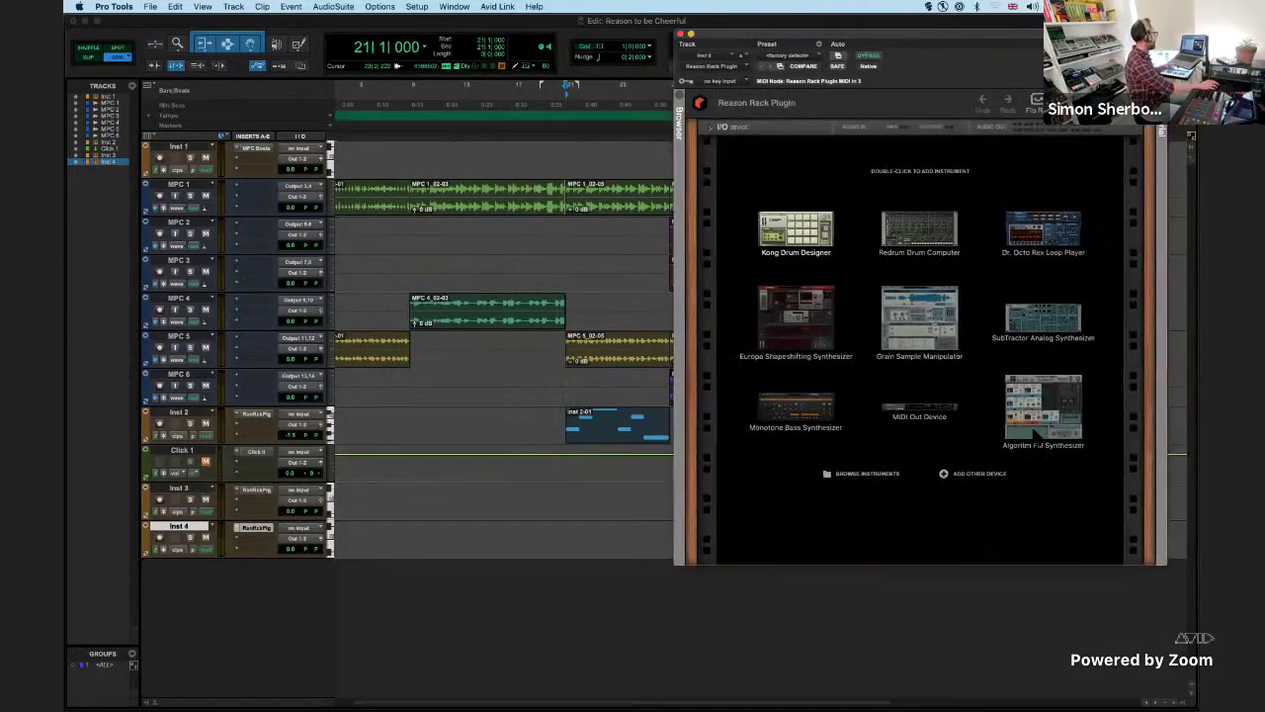
click(679, 96)
drag(736, 40, 505, 27)
scroll(581, 379, down, 5)
scroll(581, 379, down, 3)
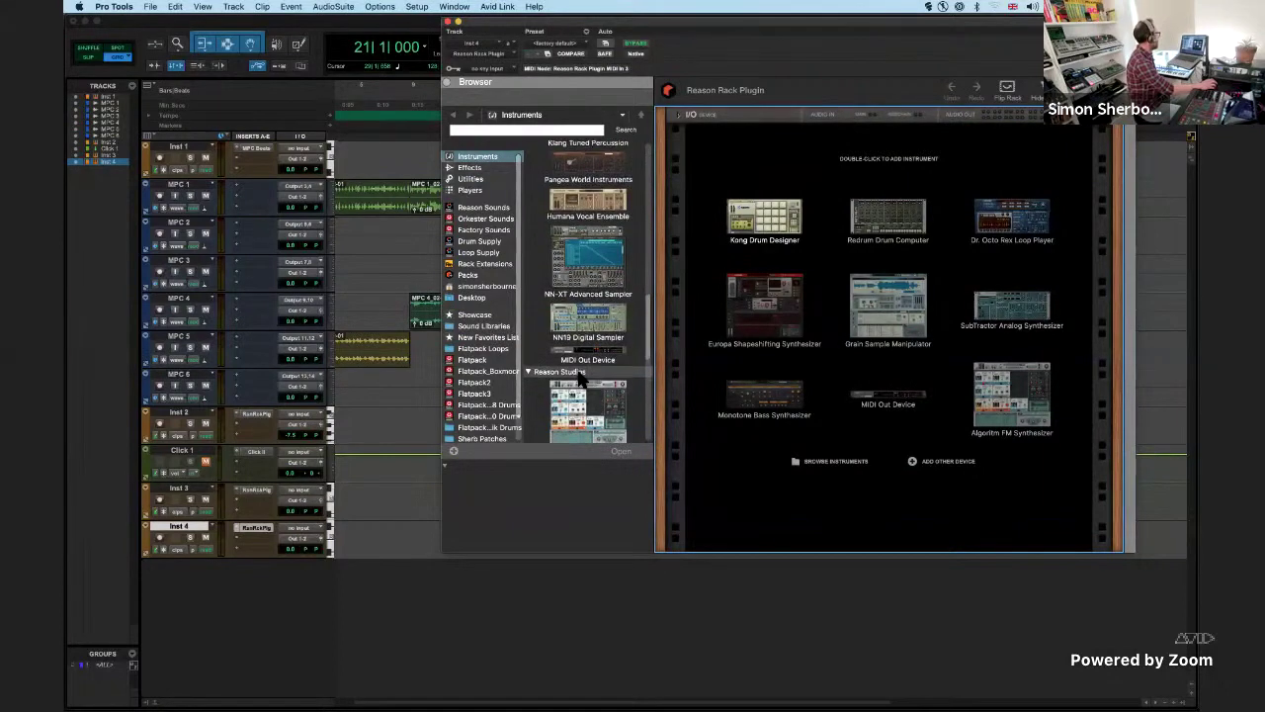
click(583, 379)
scroll(585, 376, down, 2)
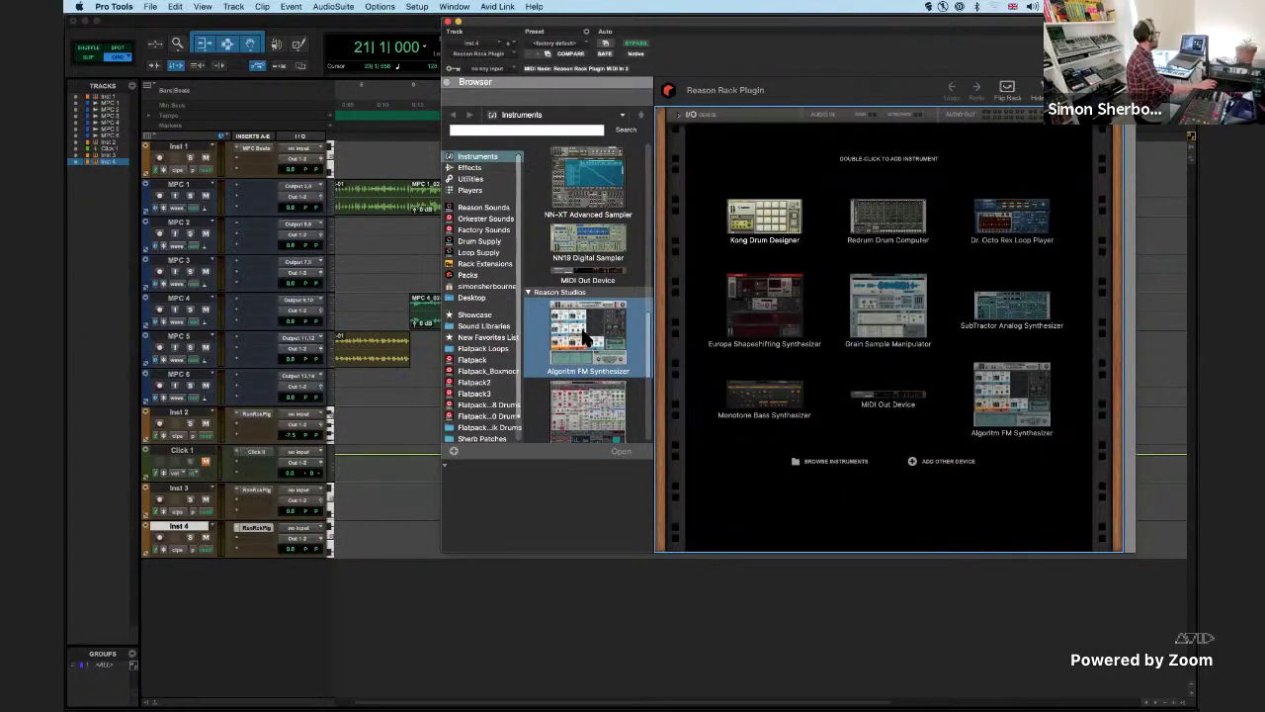
double_click(583, 338)
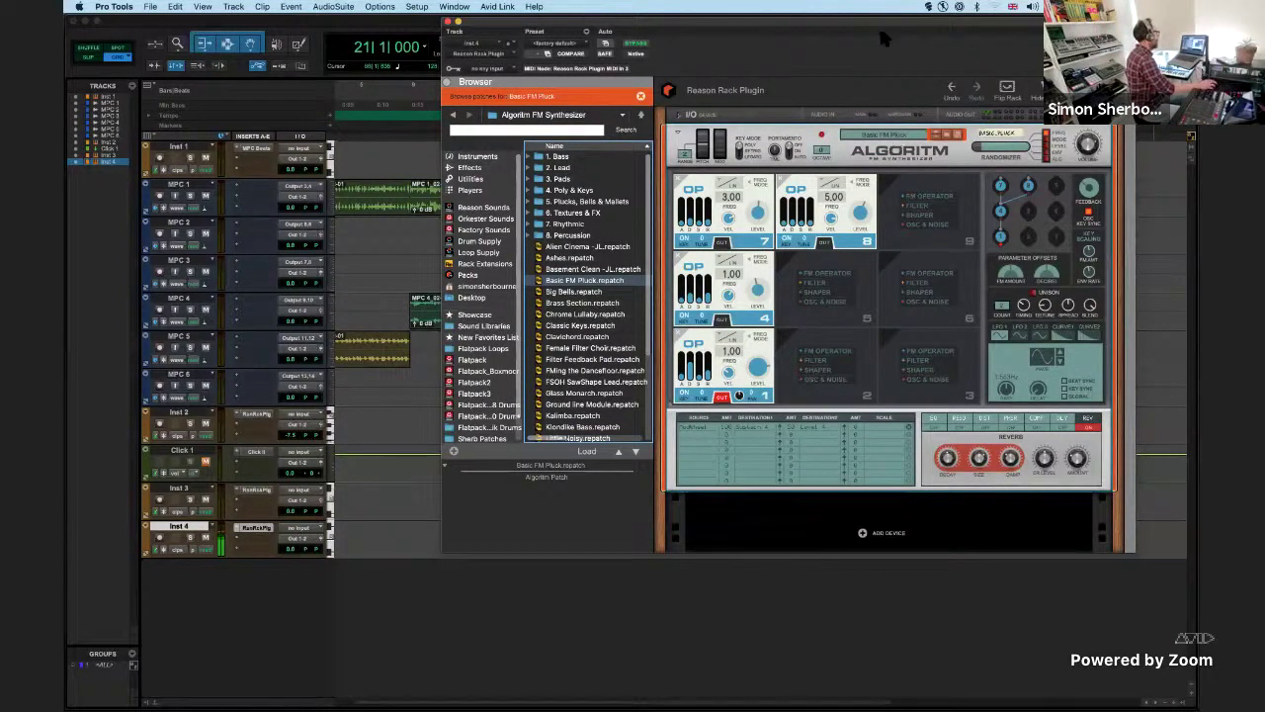
- Audition Algoritm's FSOH SawShape Lead patch, and load the Space Captain patch in its place
drag(873, 28, 909, 33)
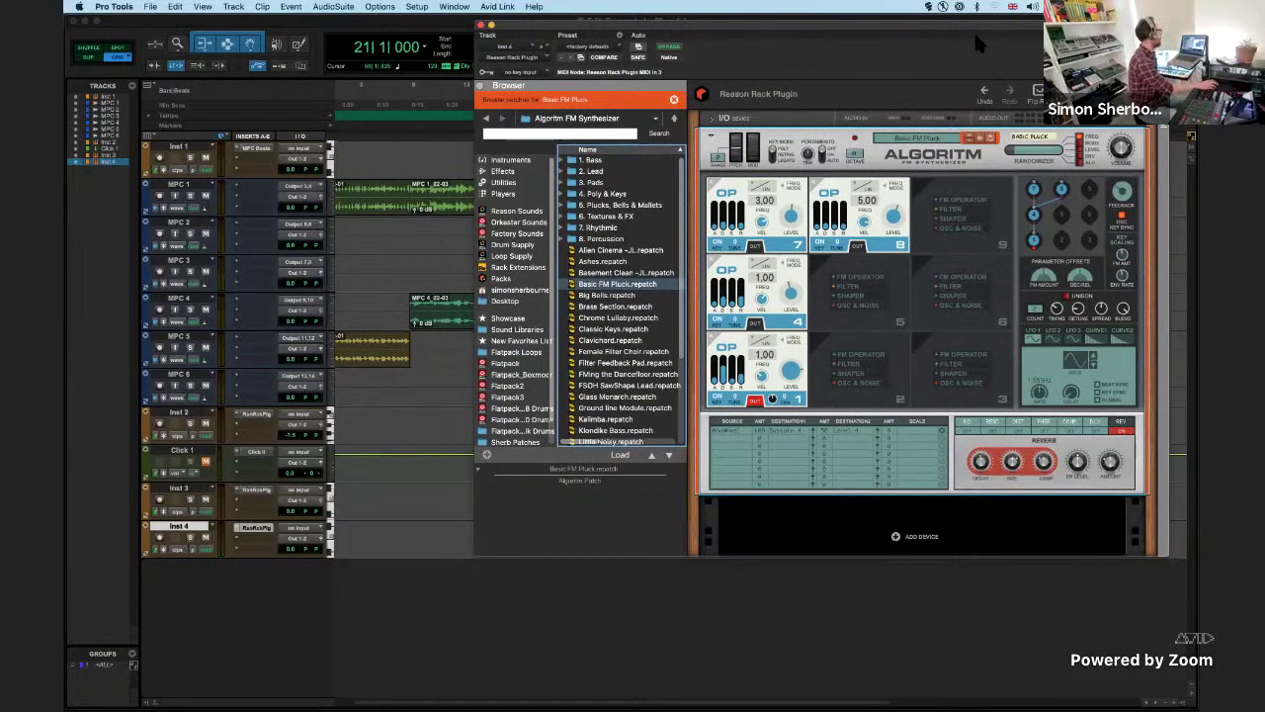
drag(950, 25, 915, 19)
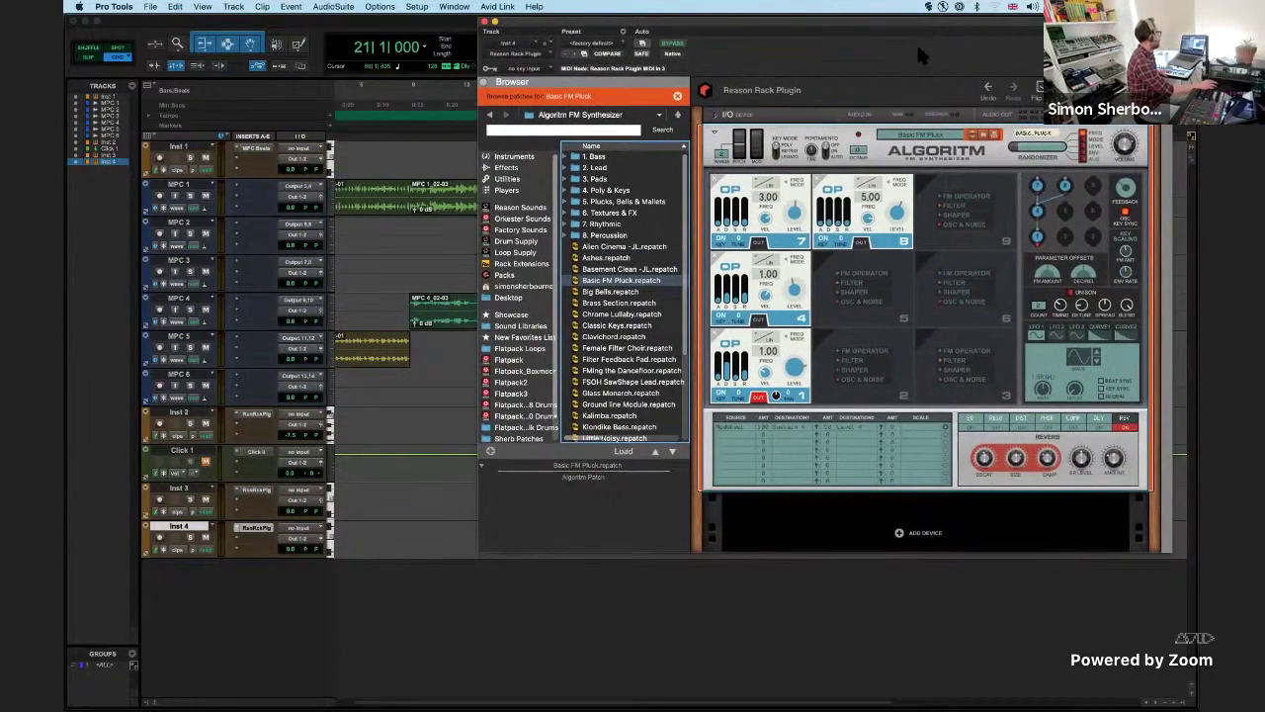
click(930, 132)
click(924, 233)
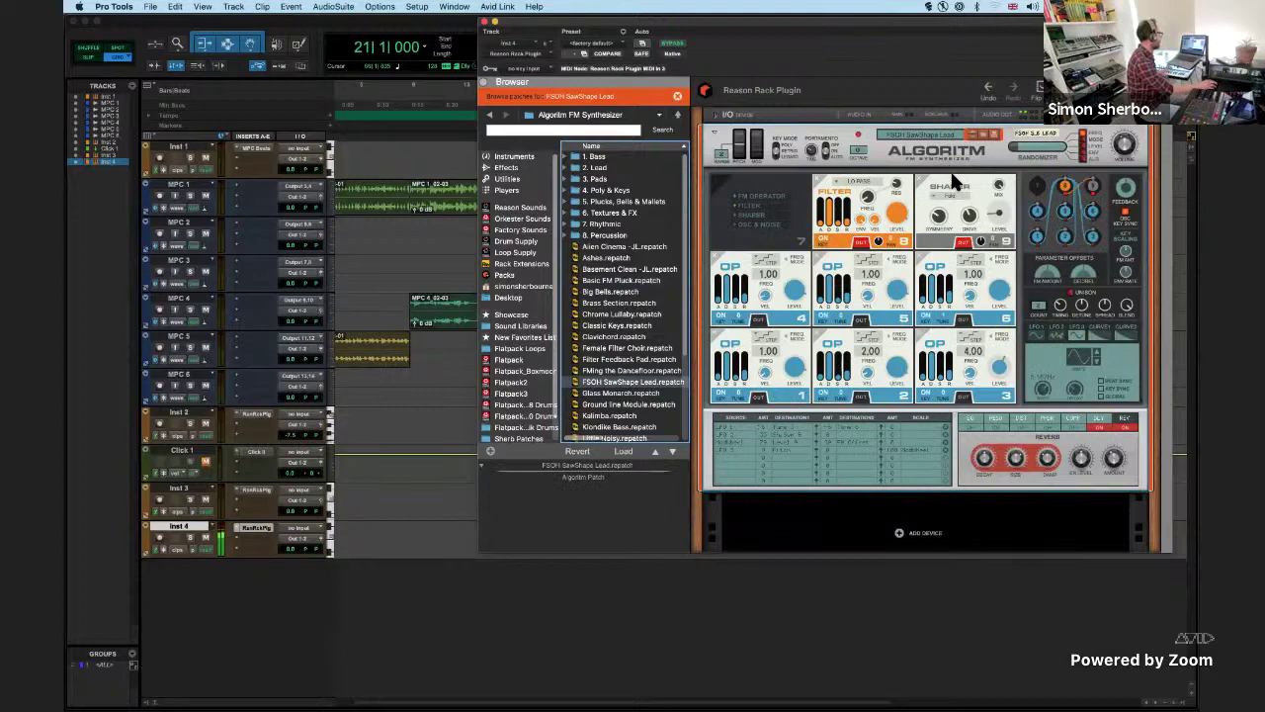
click(933, 134)
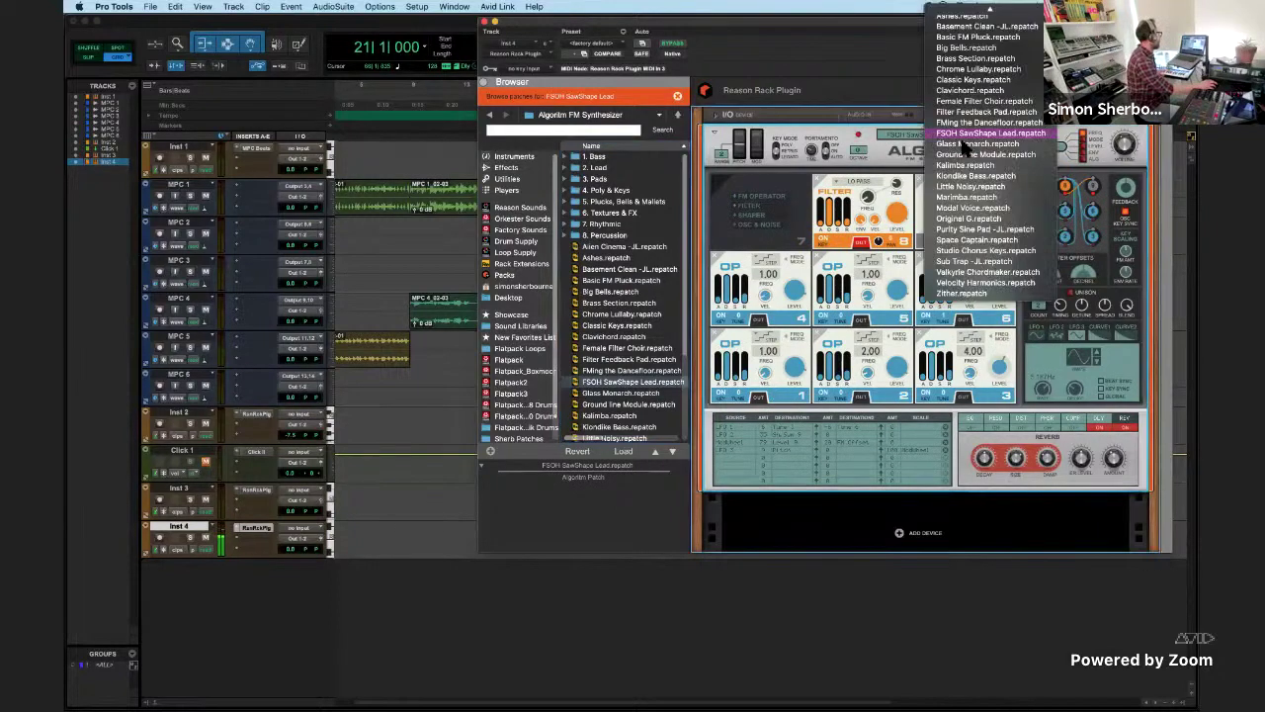
click(992, 239)
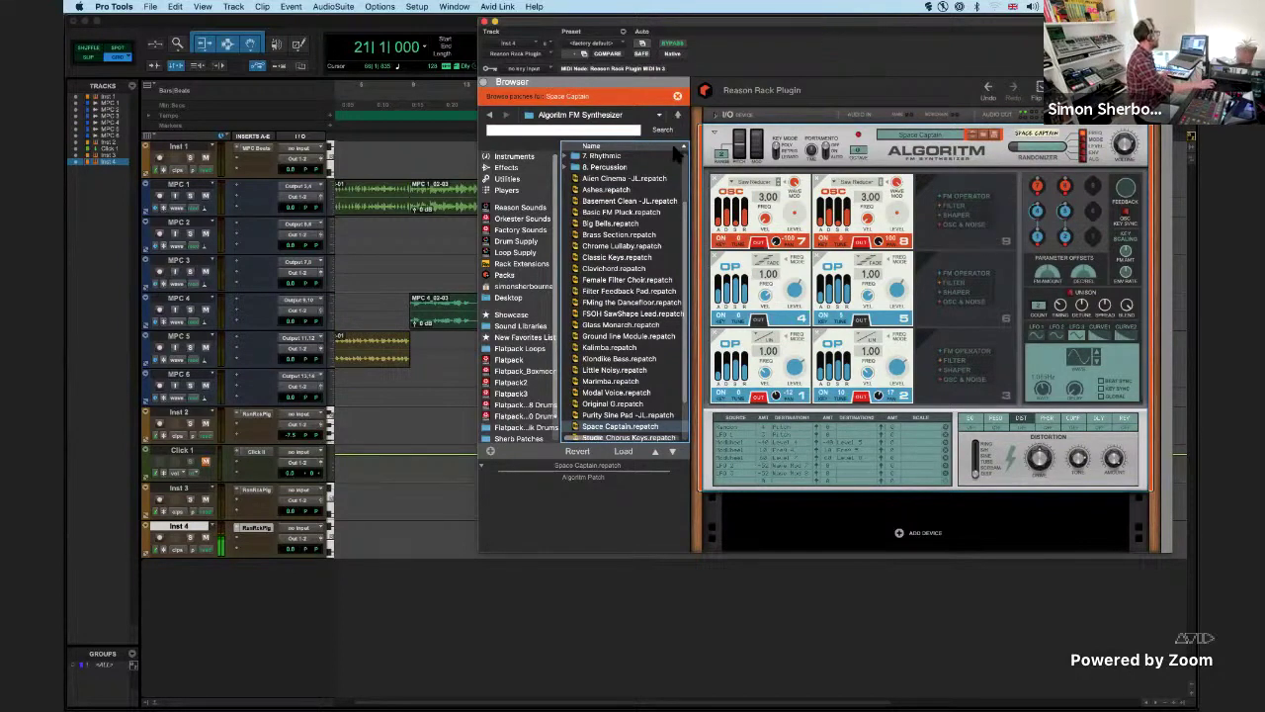
- Record-enable Inst 4, reposition the plug-in window and record an Algoritm MIDI part from bar 21
drag(737, 30, 752, 502)
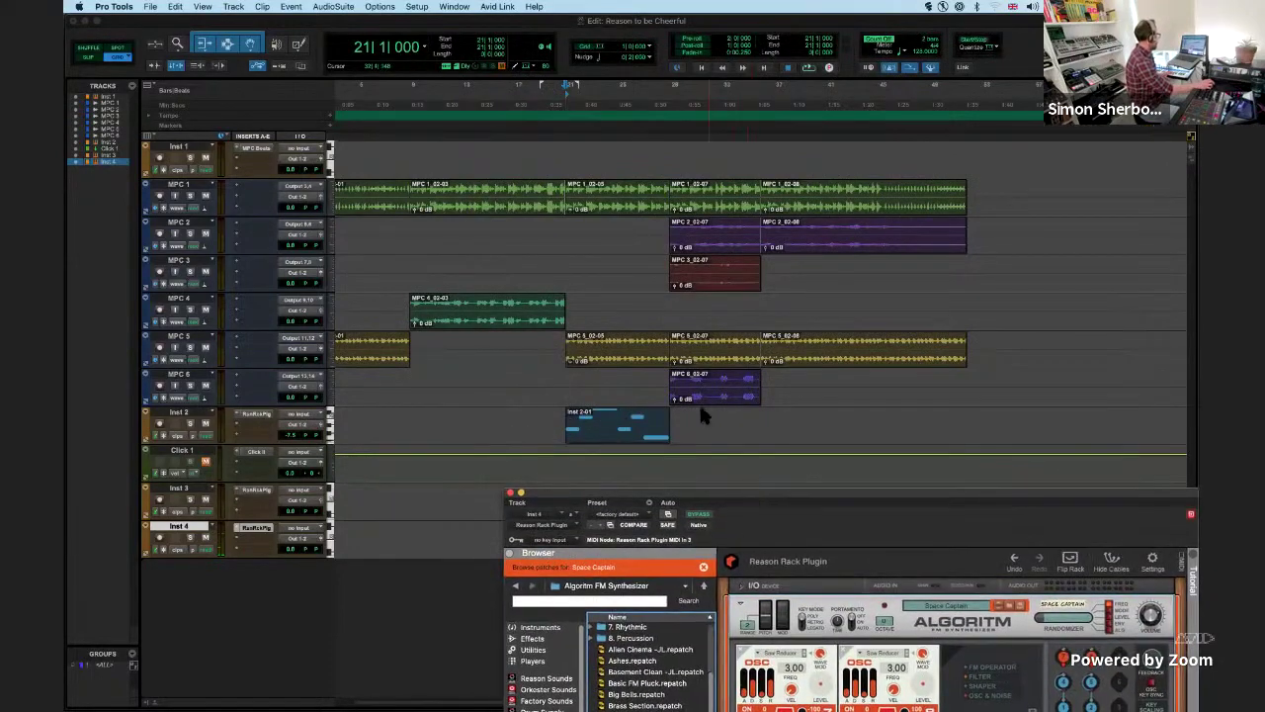
drag(731, 493, 754, 224)
click(161, 537)
drag(667, 225, 623, 155)
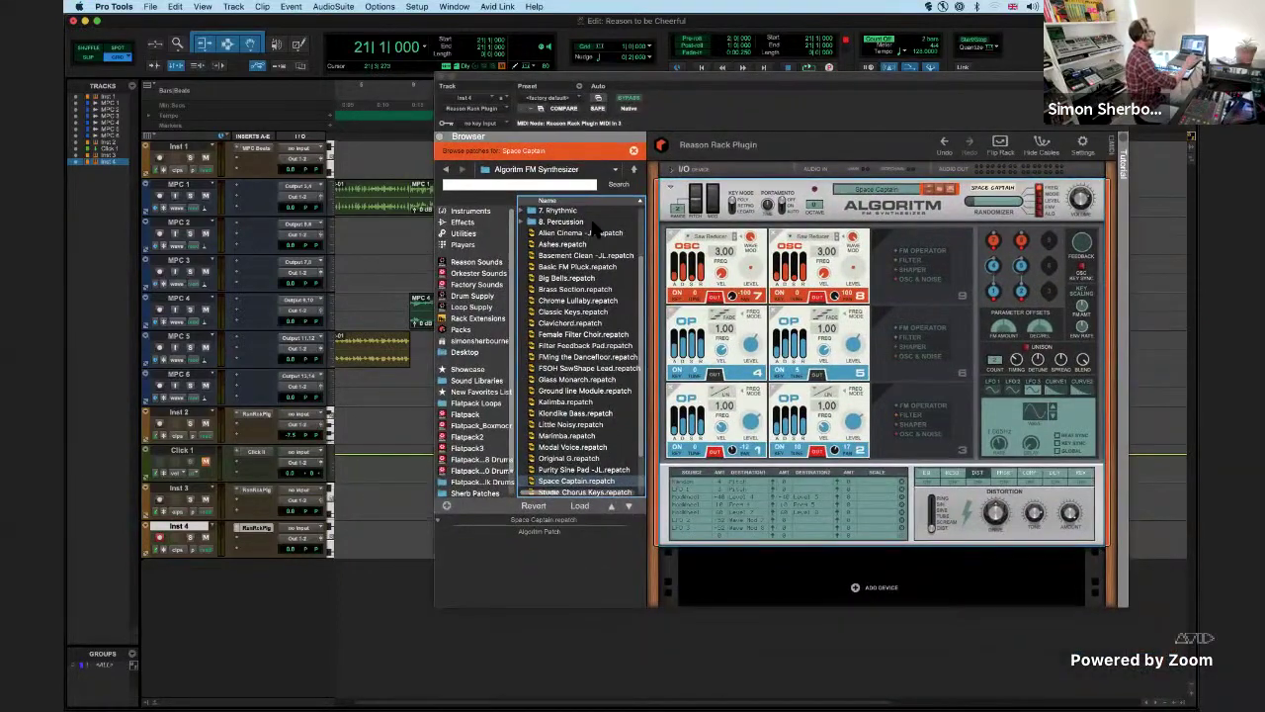
key(space)
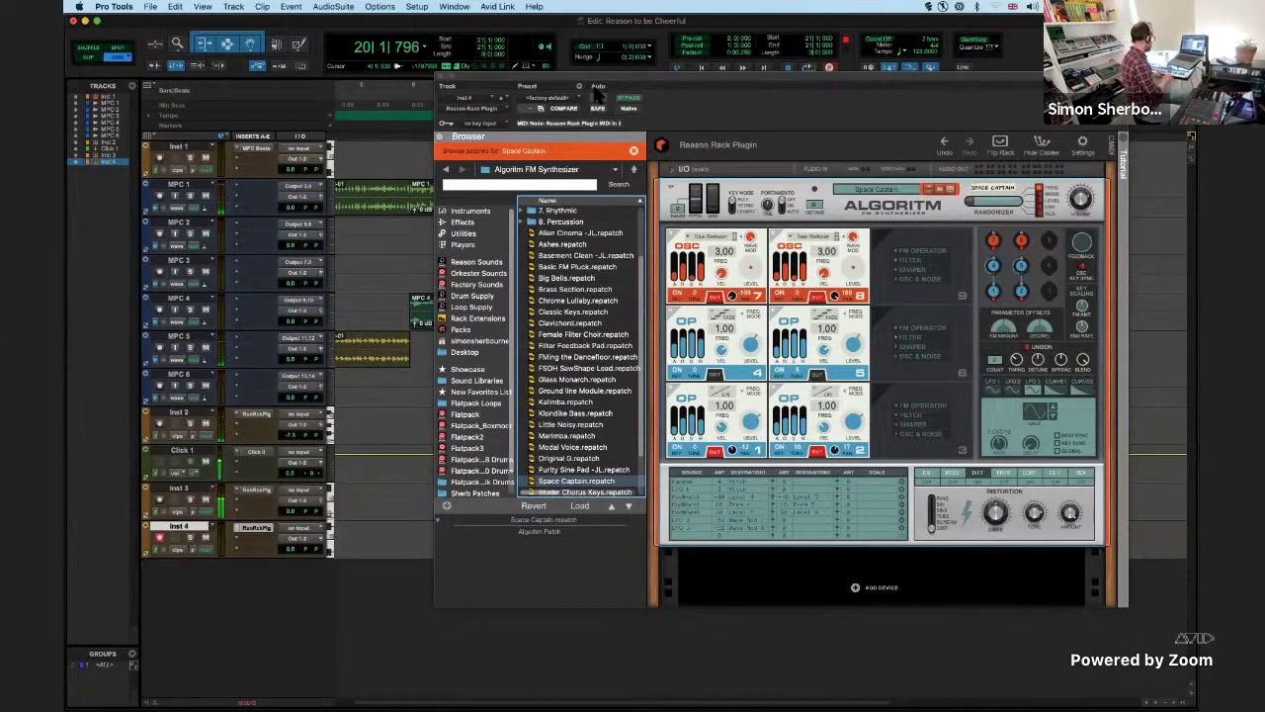
key(space)
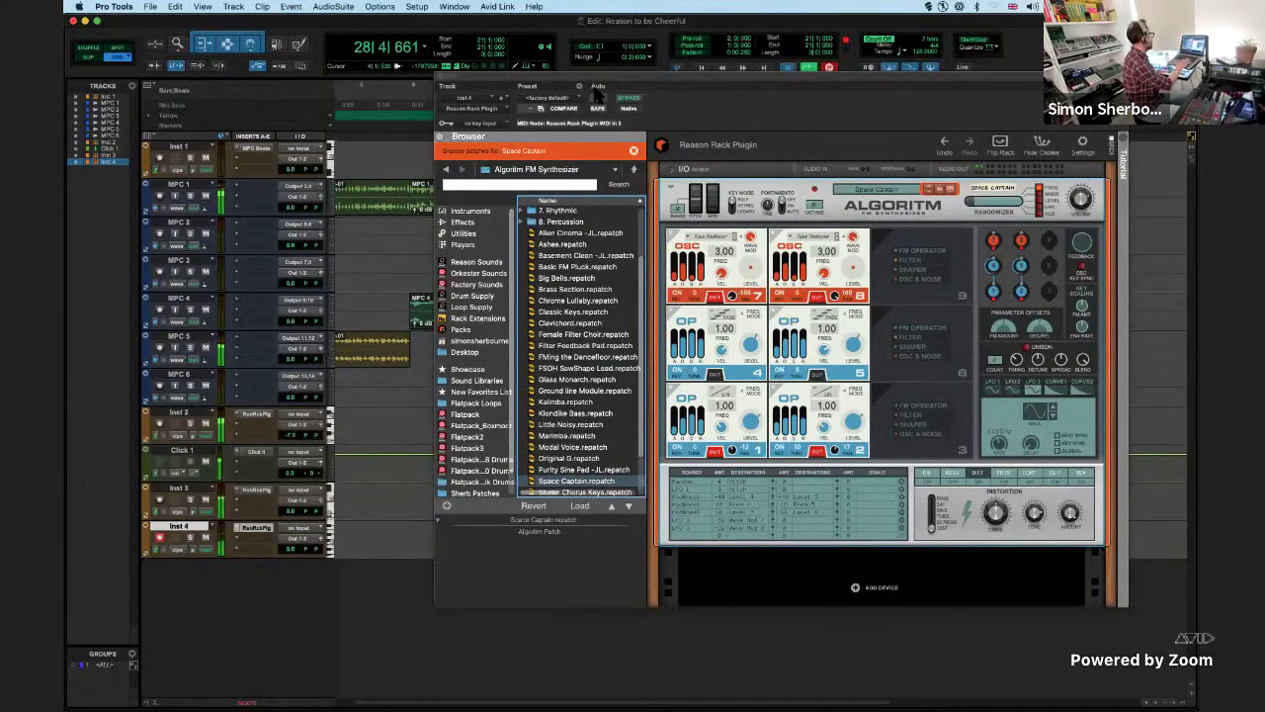
key(space)
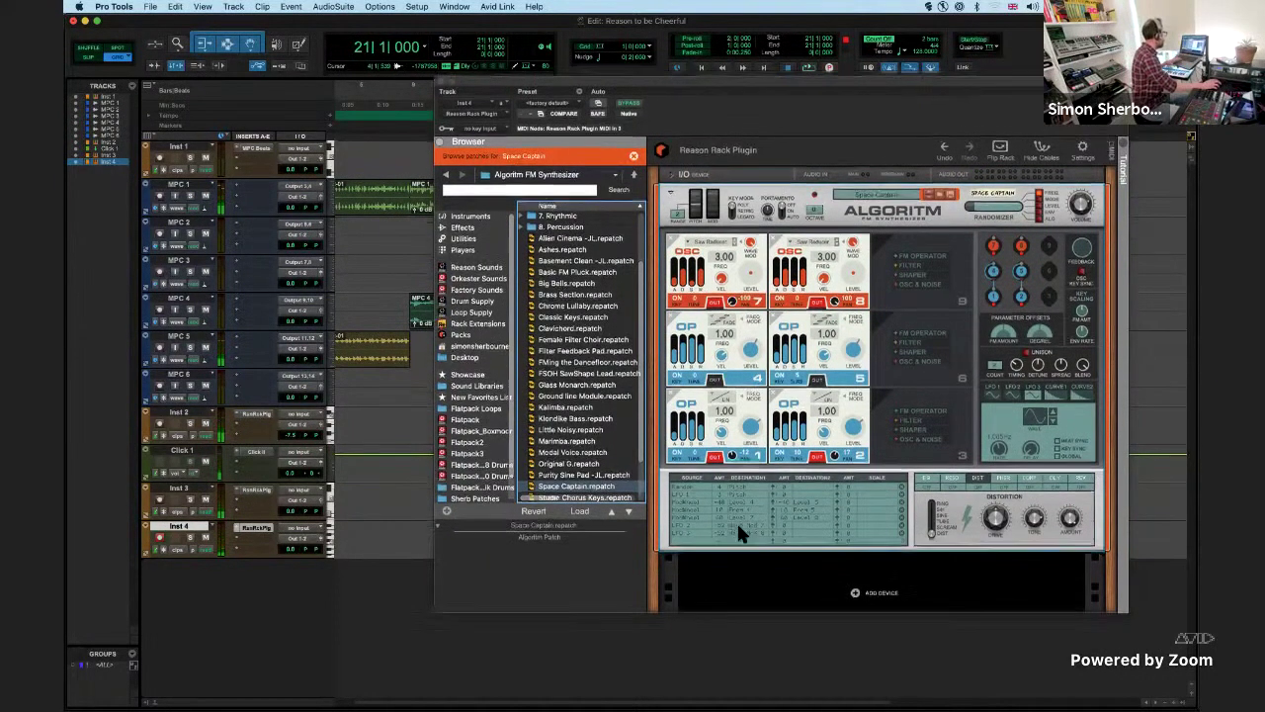
- Inspect the recorded Inst 4 clip's notes in the MIDI editor, close the editor and play back the part
drag(737, 81, 735, 611)
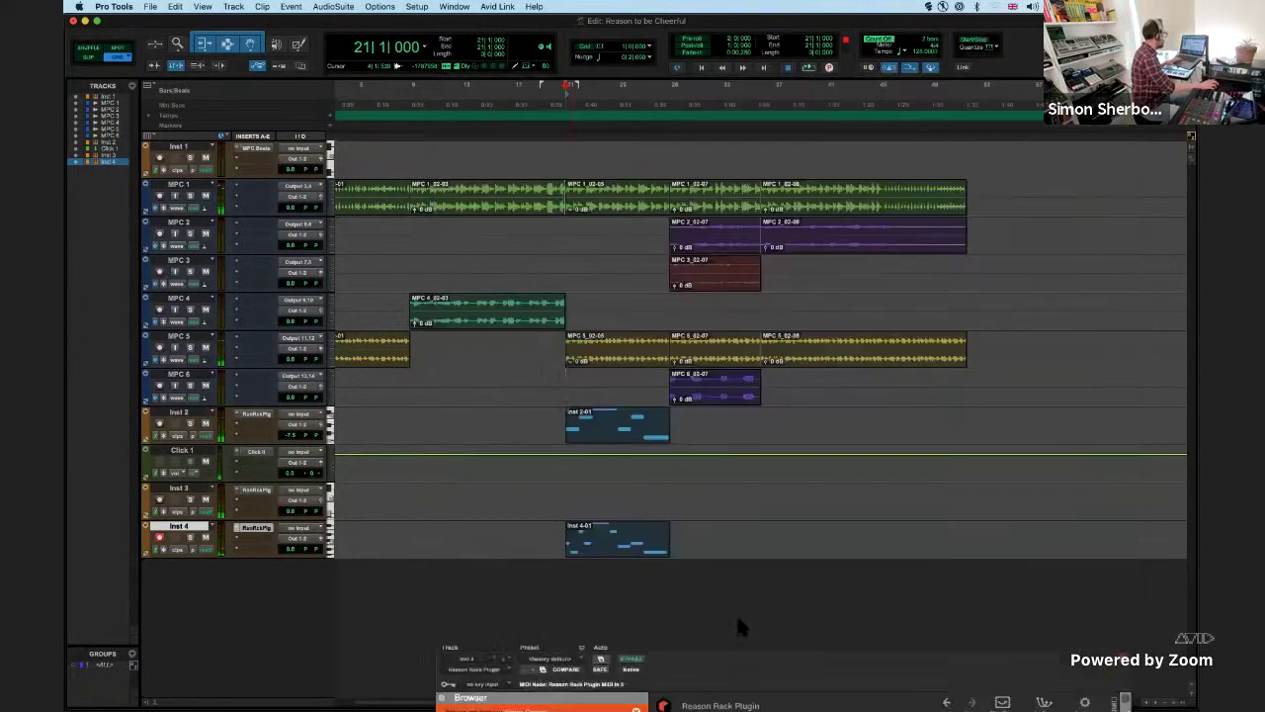
double_click(633, 545)
drag(738, 590, 781, 671)
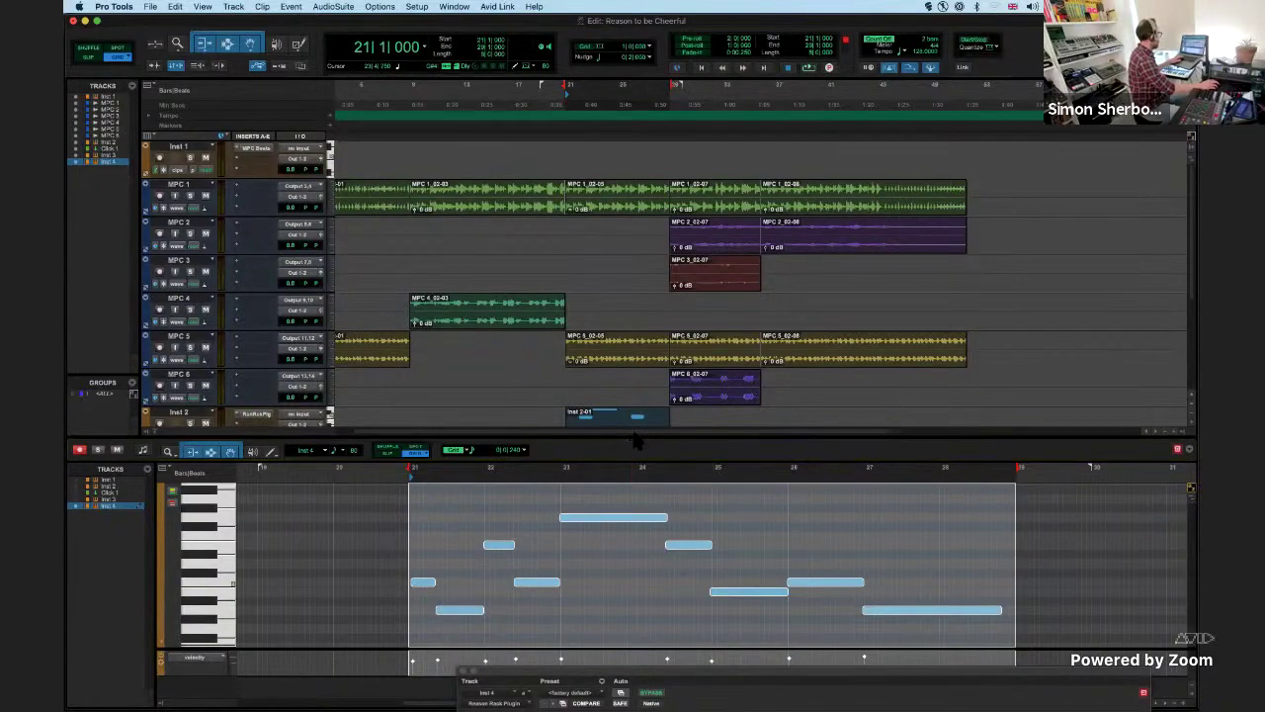
double_click(738, 439)
drag(761, 673, 765, 8)
key(space)
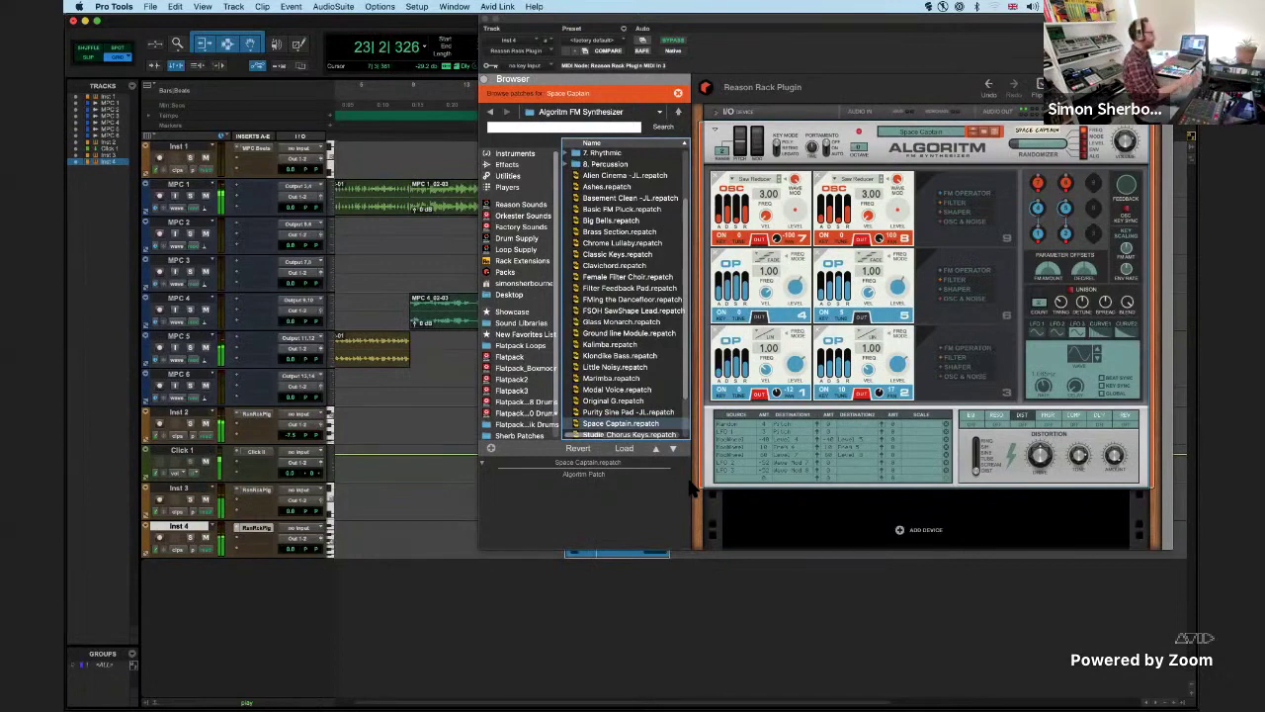
key(space)
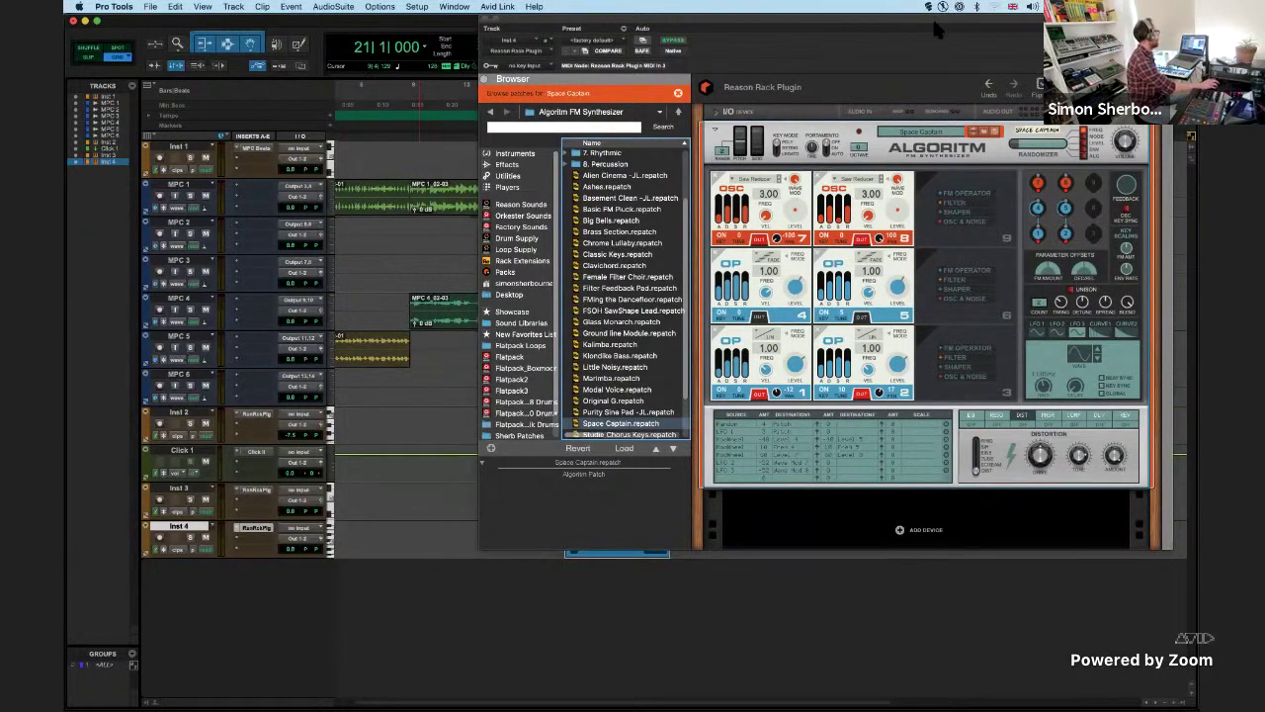
- Add a Scream 4 Distortion from the browser's Effects devices beneath Algoritm
click(512, 165)
scroll(620, 321, down, 5)
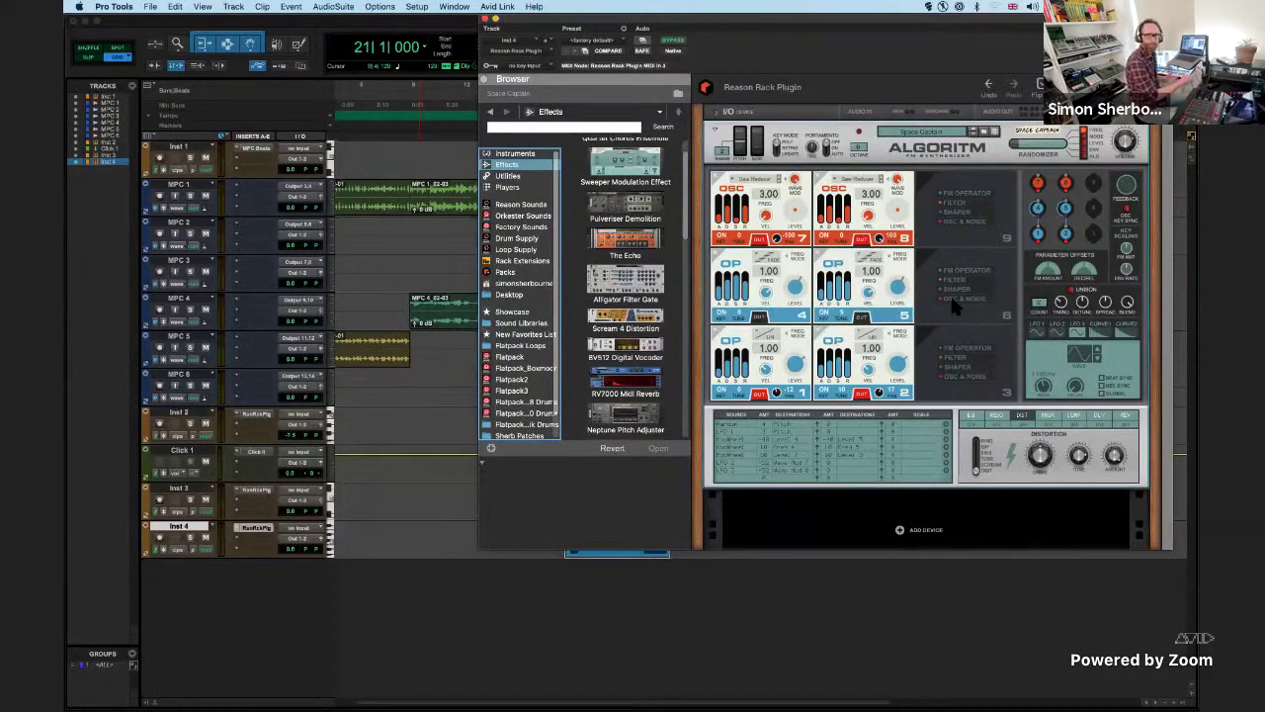
mouse_move(624, 316)
mouse_down()
mouse_move(888, 499)
mouse_move(884, 489)
mouse_up()
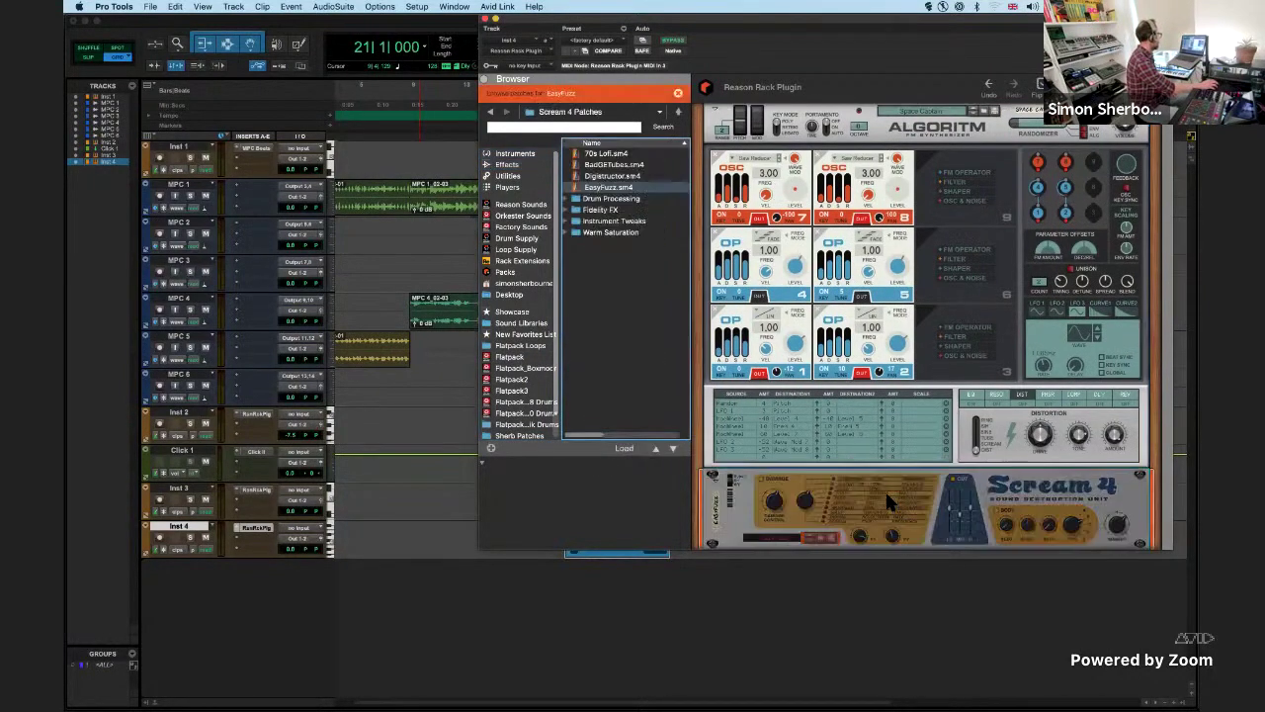
- Solo Inst 4, mute the click track and play the part through Scream 4
click(190, 538)
key(space)
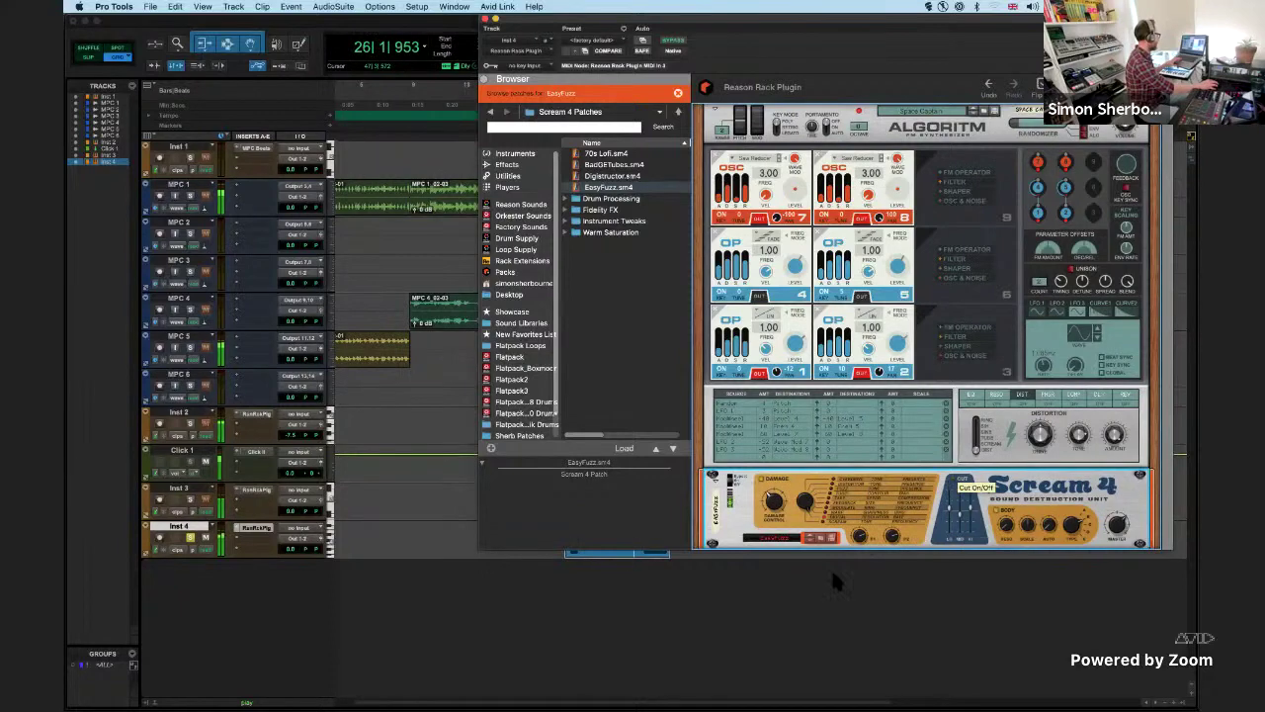
click(206, 460)
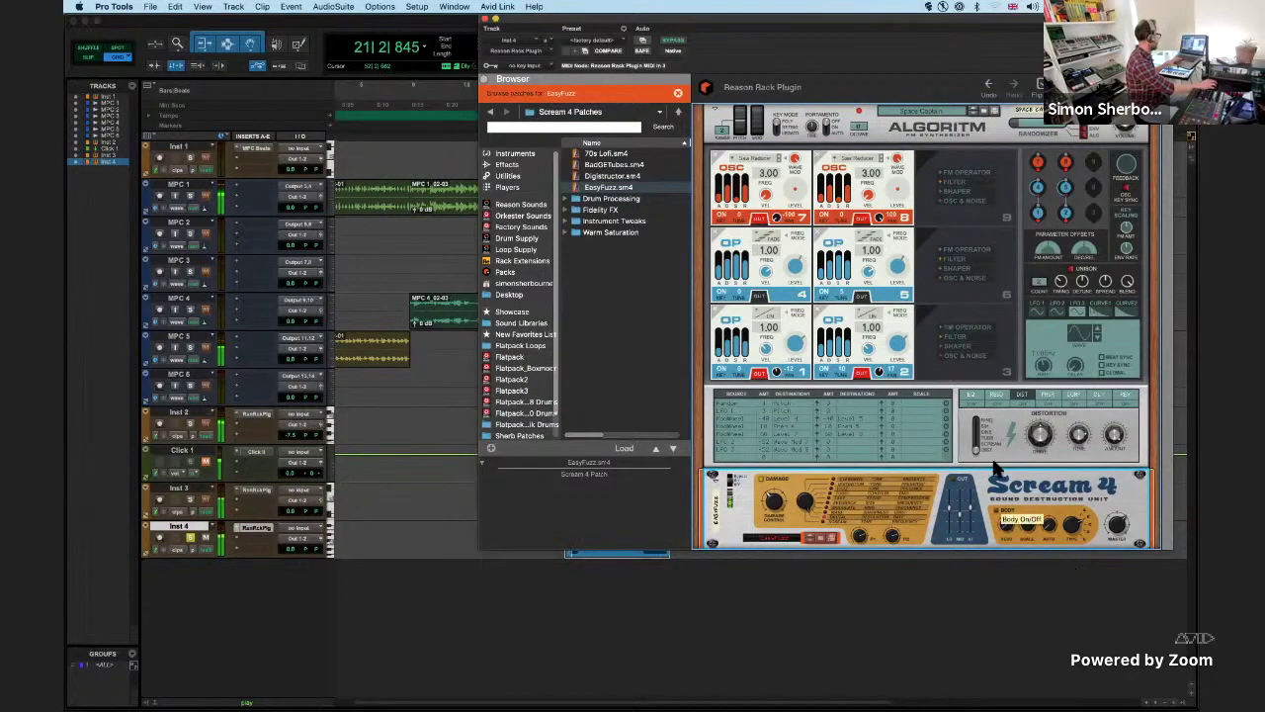
mouse_move(892, 537)
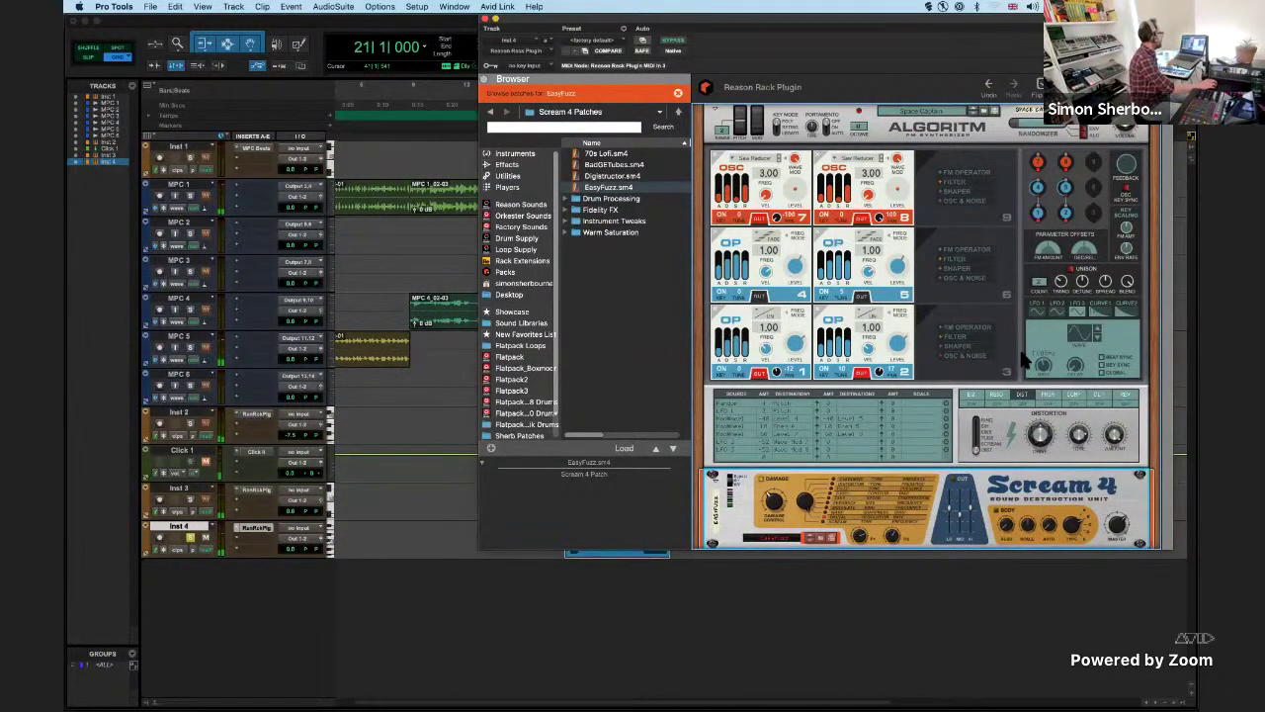
- Add an RV7000 MkII Reverb from the browser's Effects devices beneath Scream 4
scroll(929, 341, down, 5)
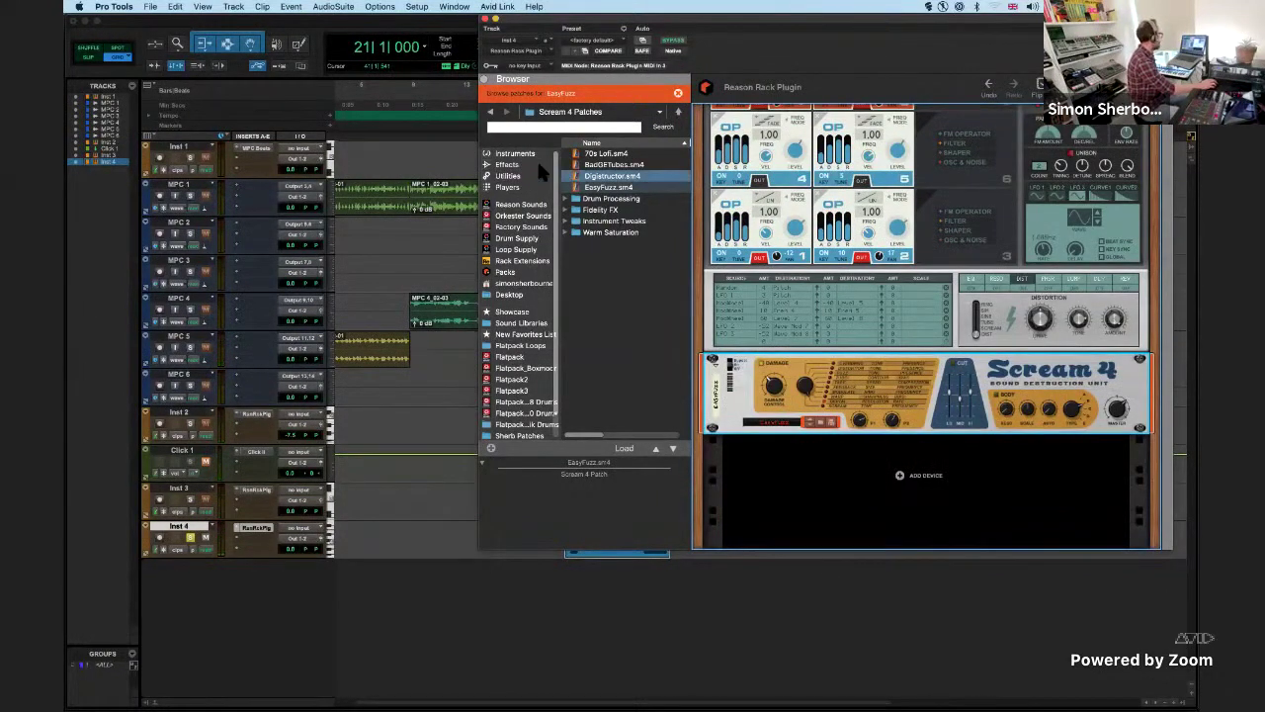
click(508, 165)
scroll(628, 297, down, 3)
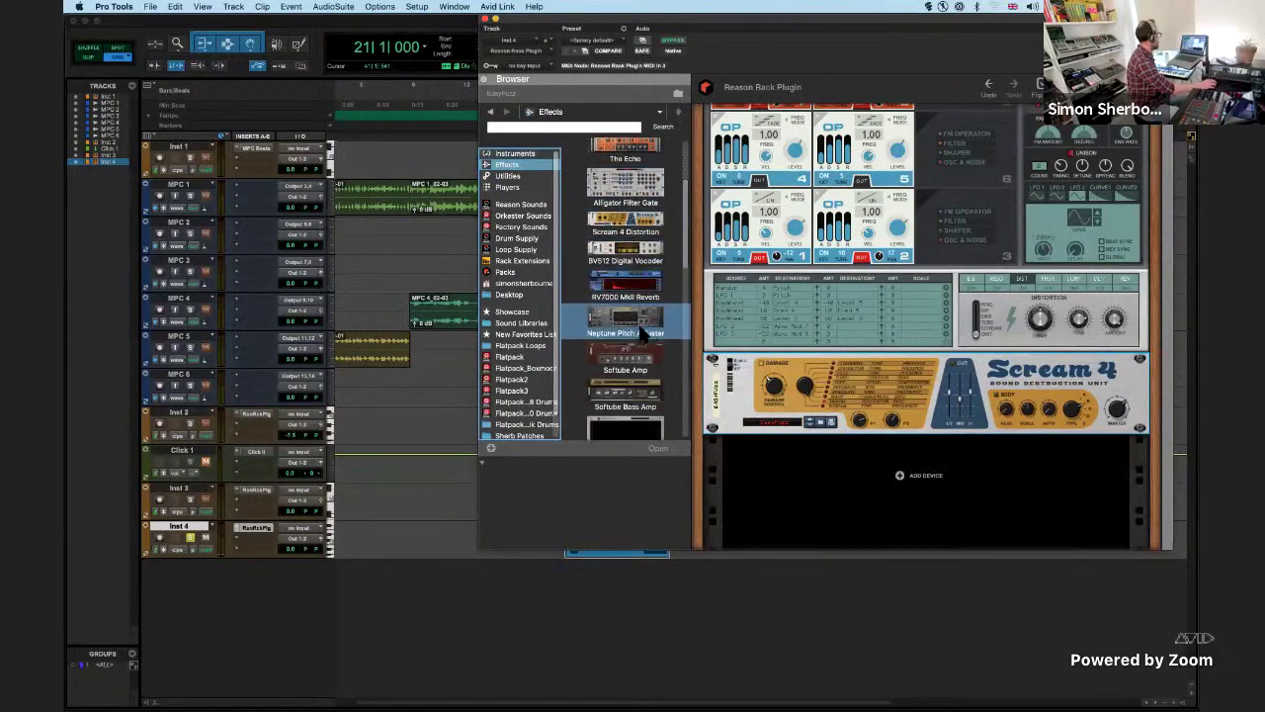
drag(629, 288, 899, 467)
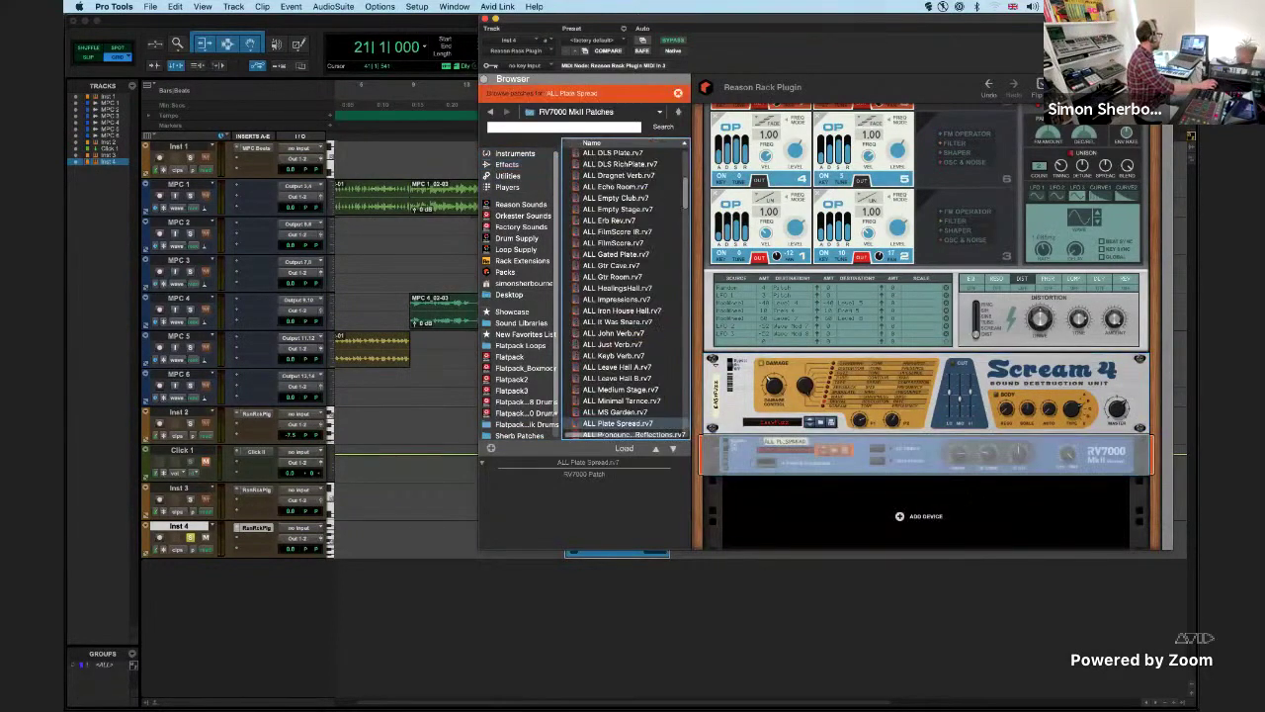
- Play Inst 4 and audition RV7000 MkII patches, trying ALL Echo Room before loading ALL CI Ork Plate
key(space)
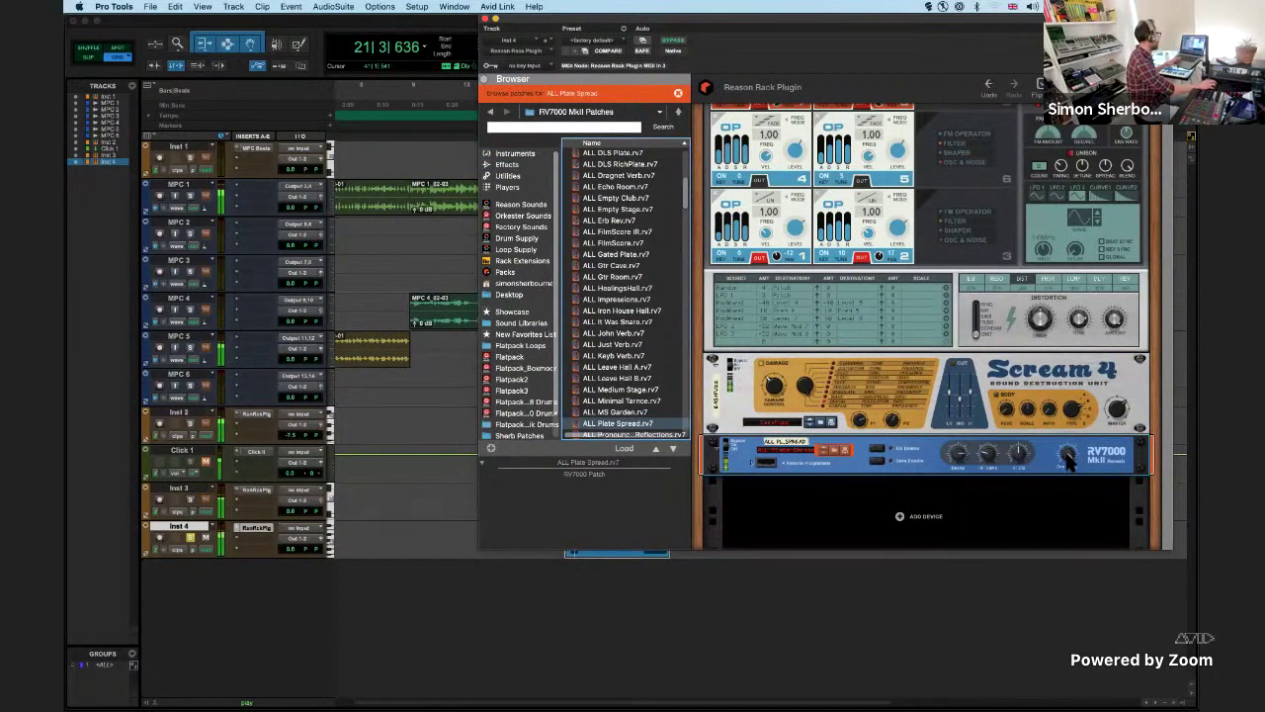
click(806, 450)
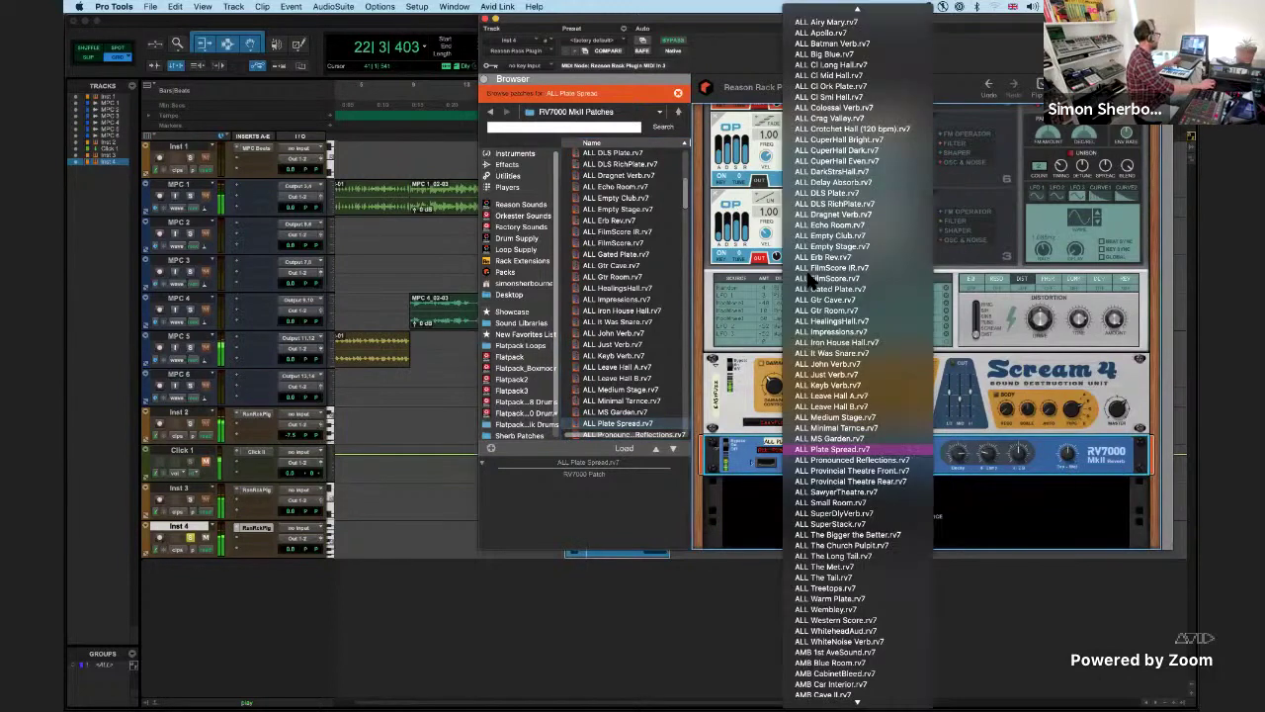
click(904, 225)
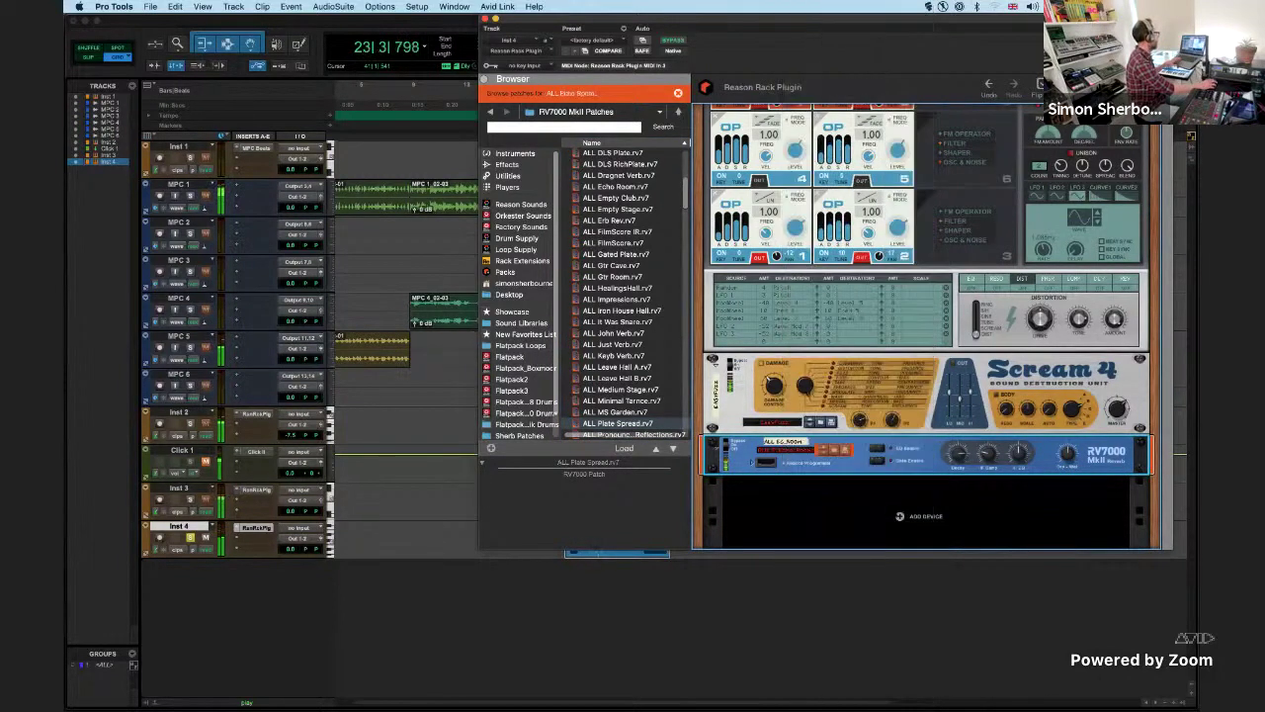
click(800, 455)
click(840, 312)
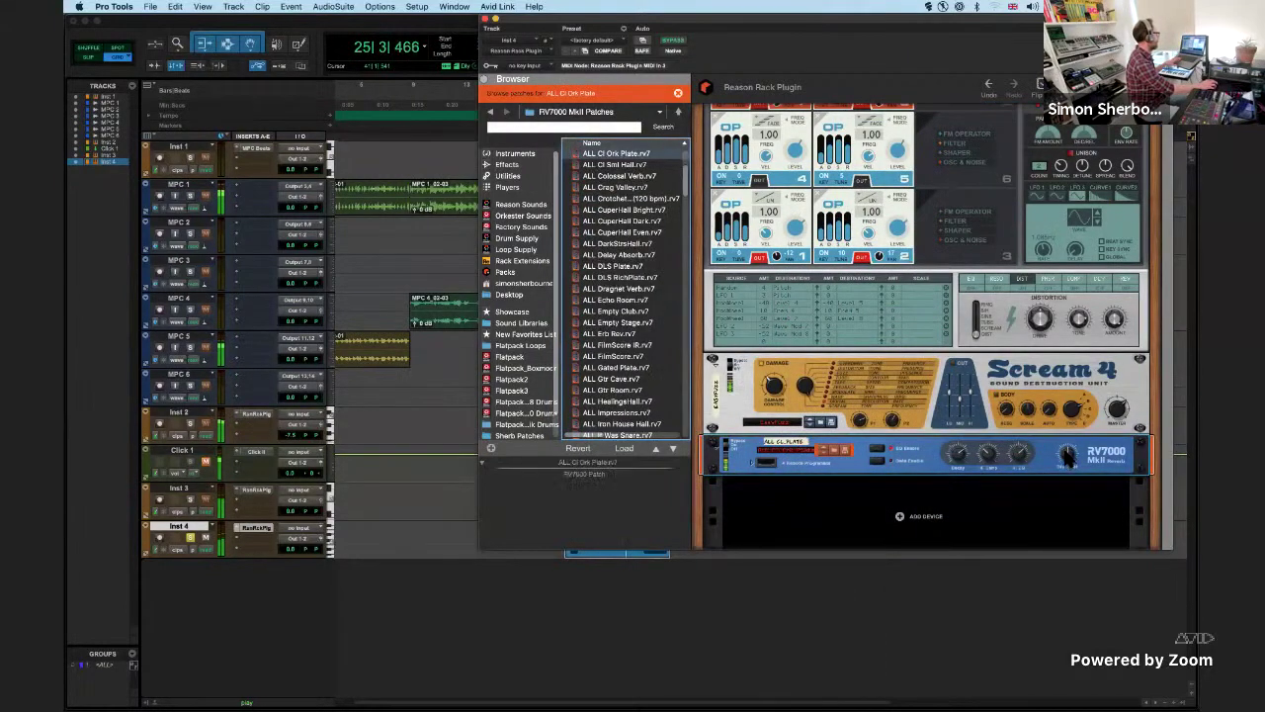
- Adjust the RV7000's Dry/Wet mix and Scream 4's Parameter 2 knob while playing the Inst 4 part
drag(1066, 455, 1067, 459)
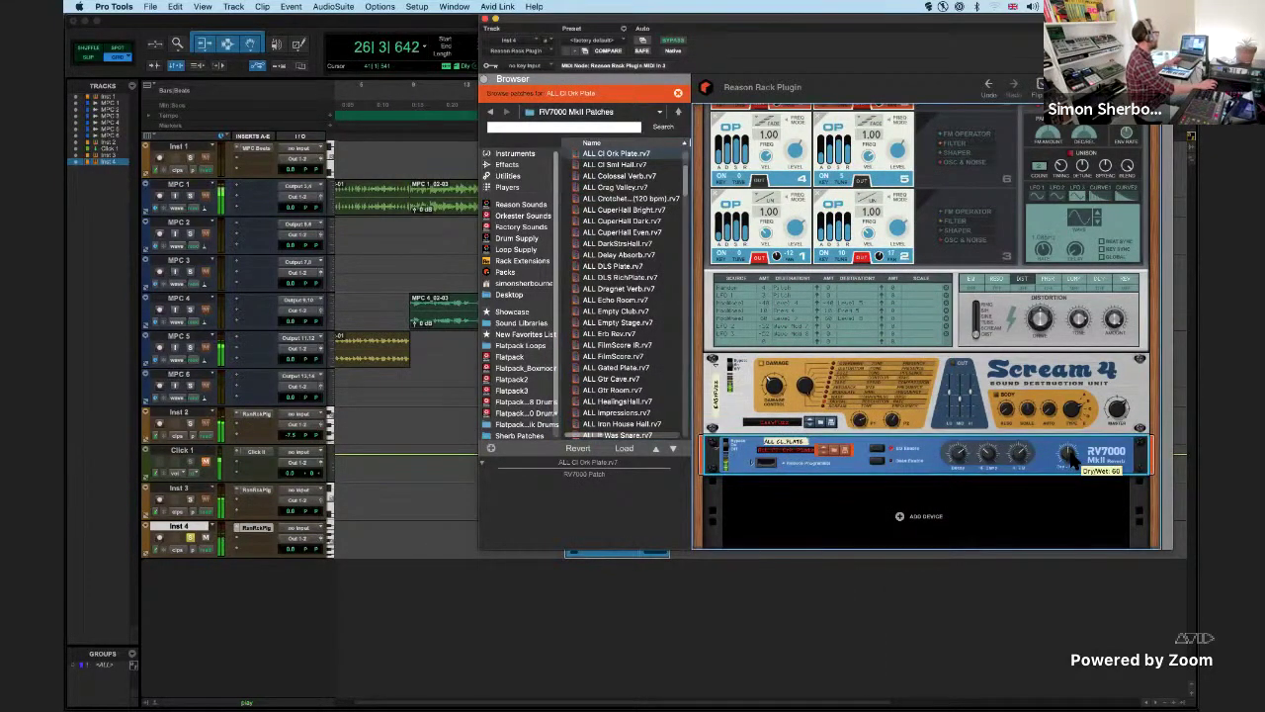
key(space)
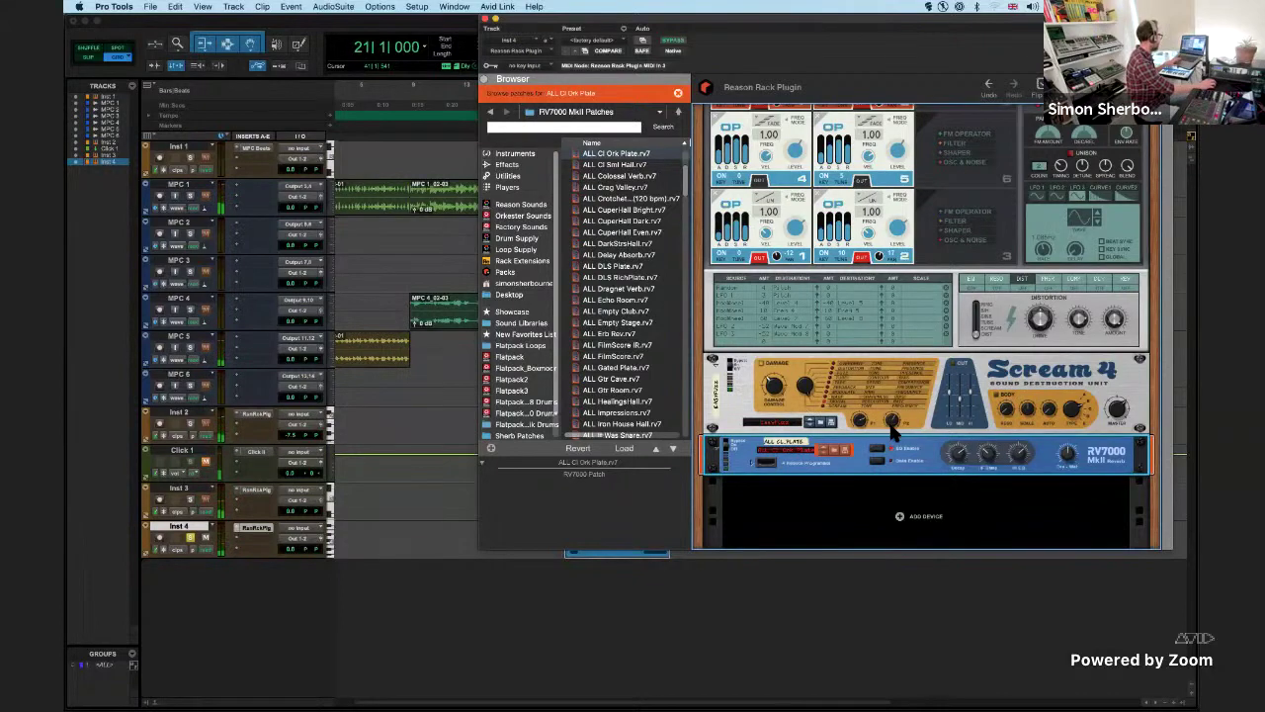
key(space)
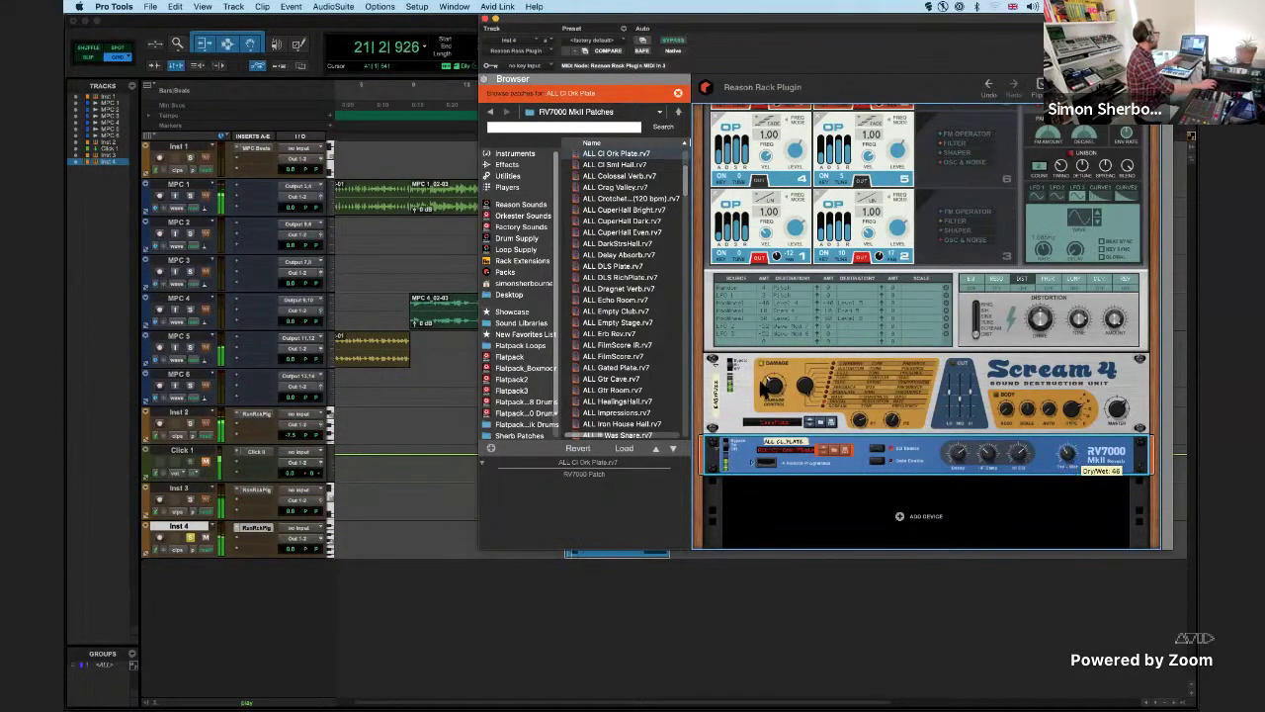
click(893, 419)
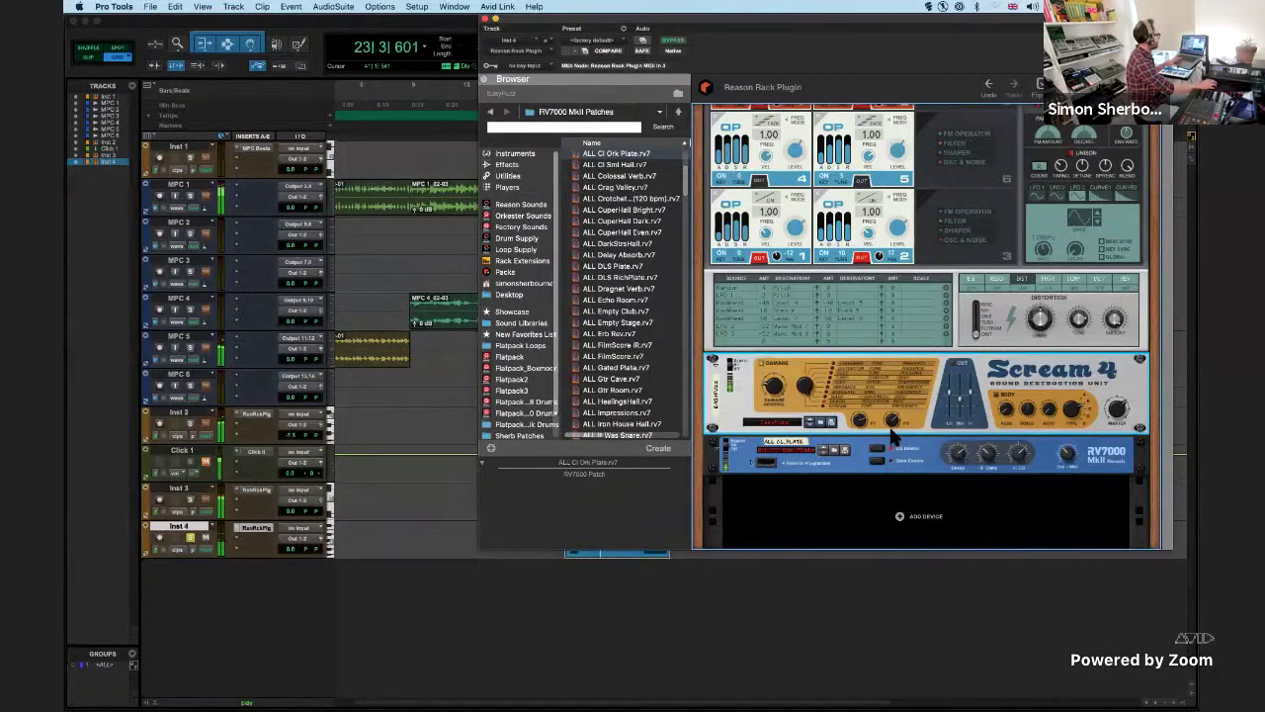
key(space)
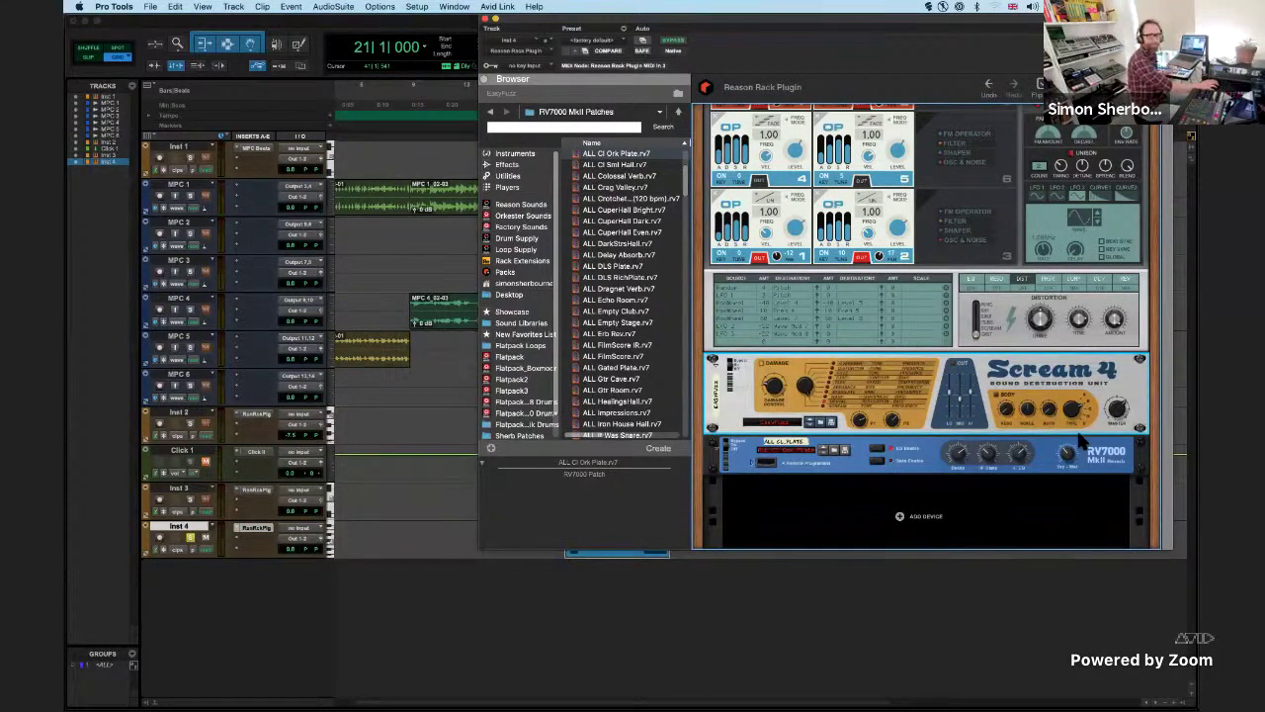
- Flip the rack to its rear, examine the audio cabling between Algoritm, Scream 4, RV7000 and the I/O device, and return to the front
scroll(1058, 415, up, 3)
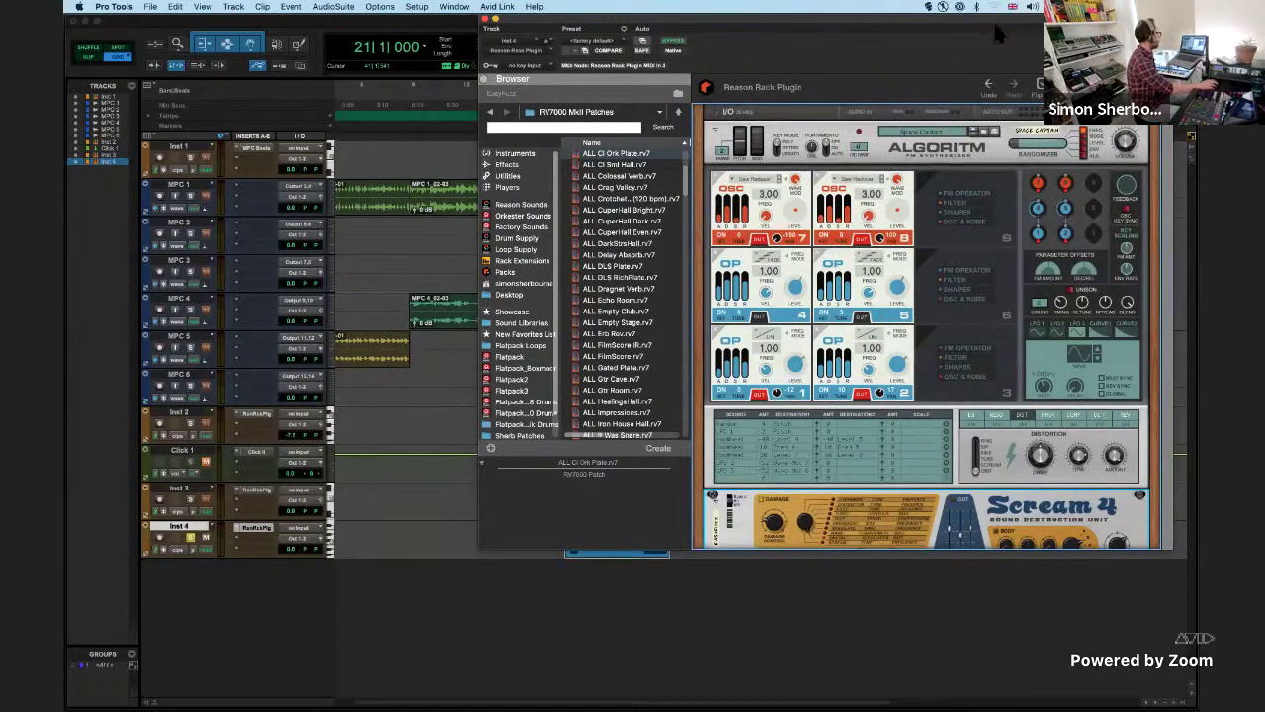
drag(913, 16, 908, 18)
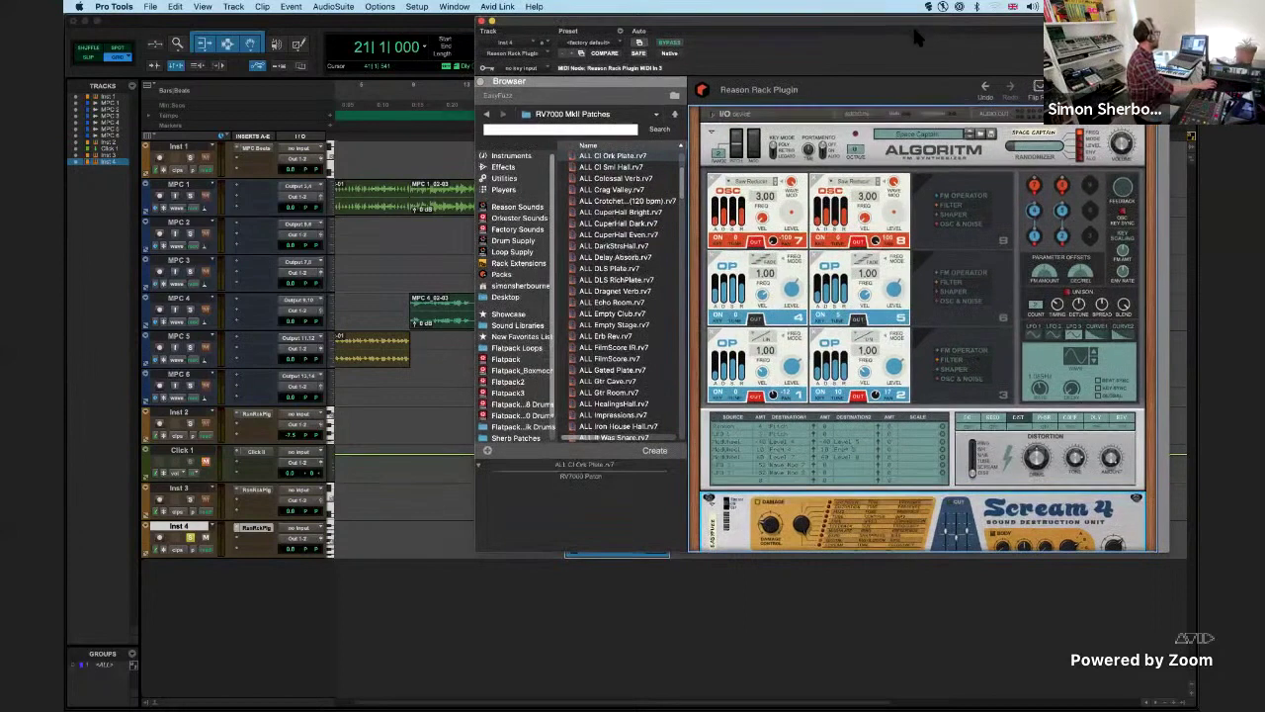
click(1035, 90)
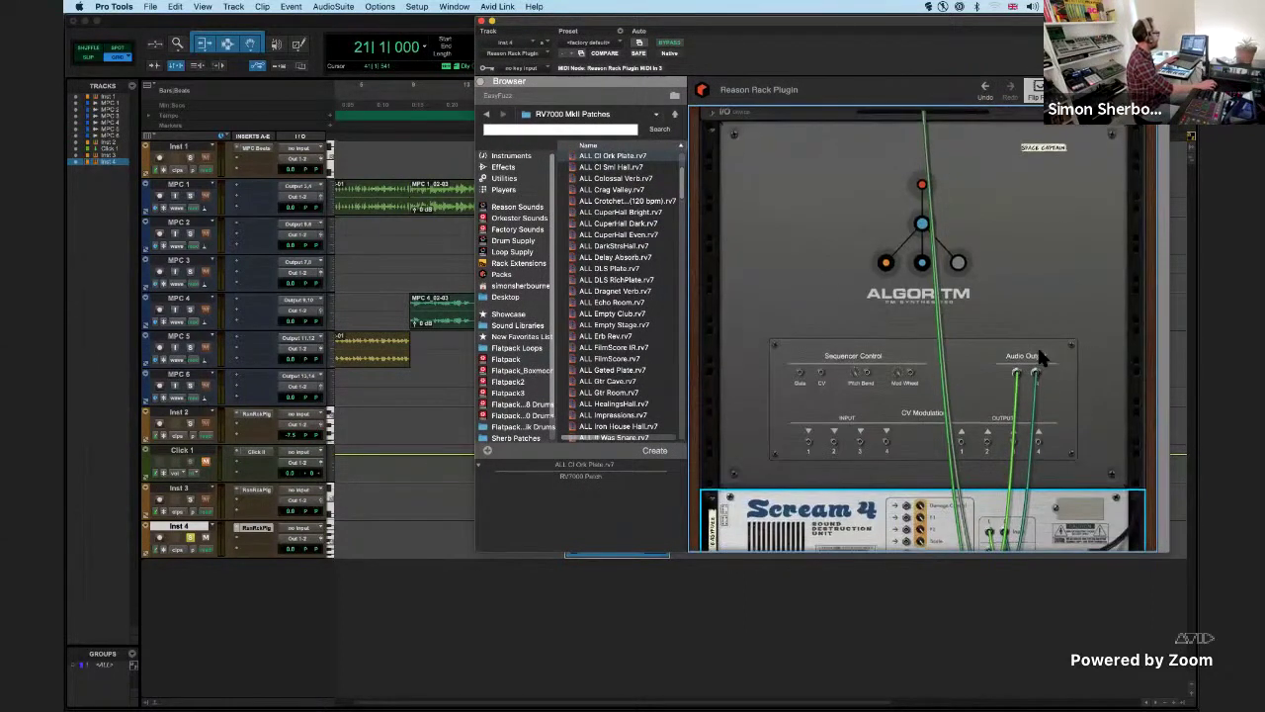
scroll(1037, 344, down, 3)
scroll(1037, 351, up, 2)
scroll(1001, 403, down, 2)
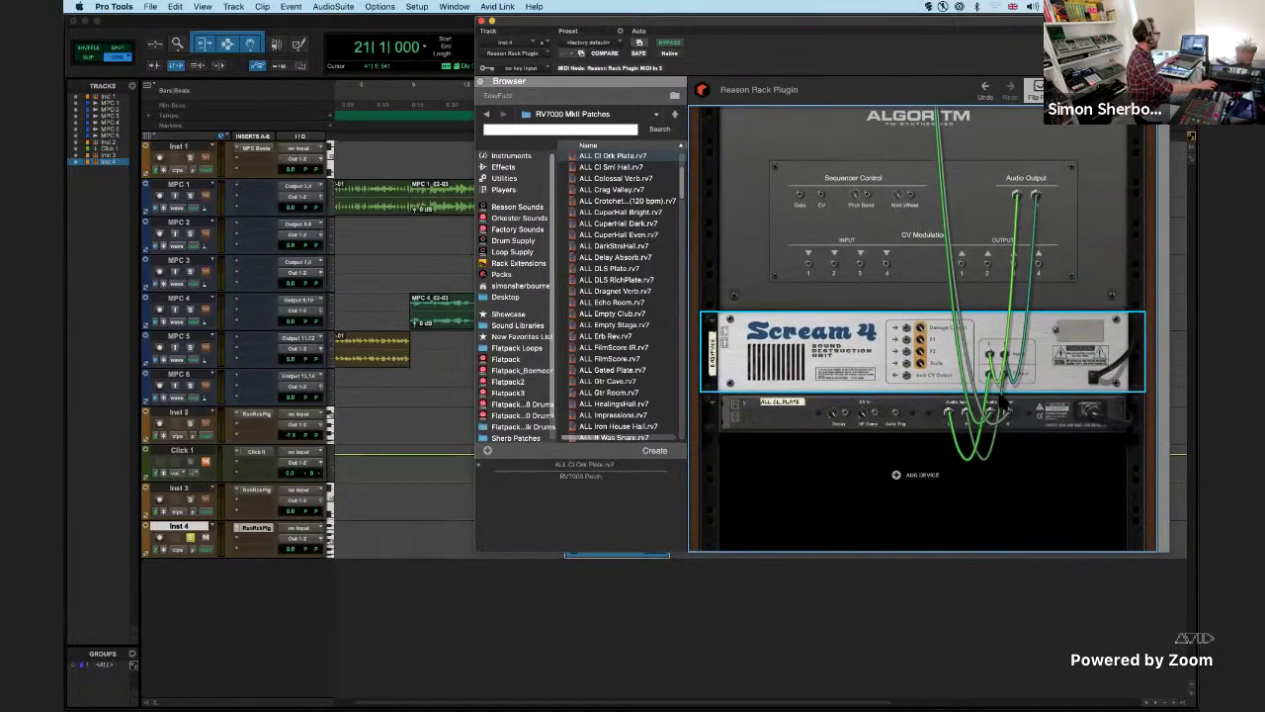
scroll(1023, 267, up, 5)
scroll(1022, 248, down, 5)
scroll(1073, 334, up, 1)
scroll(1051, 333, up, 3)
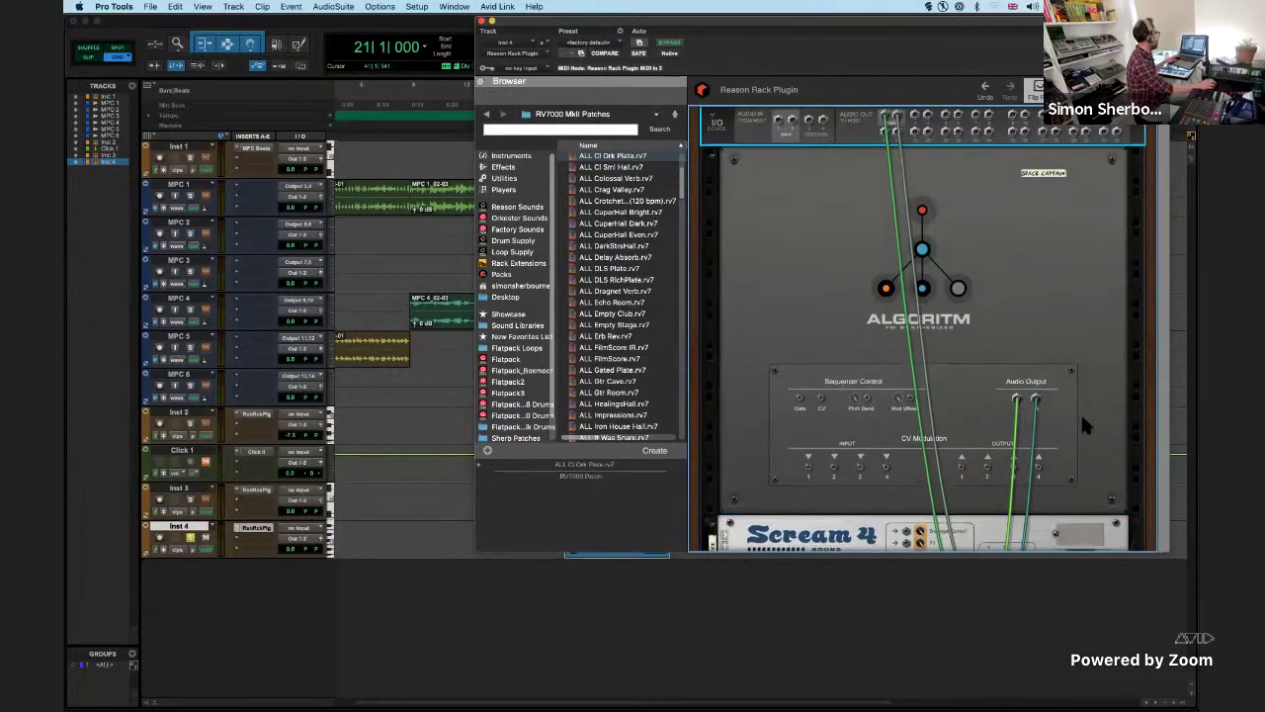
scroll(1081, 411, down, 4)
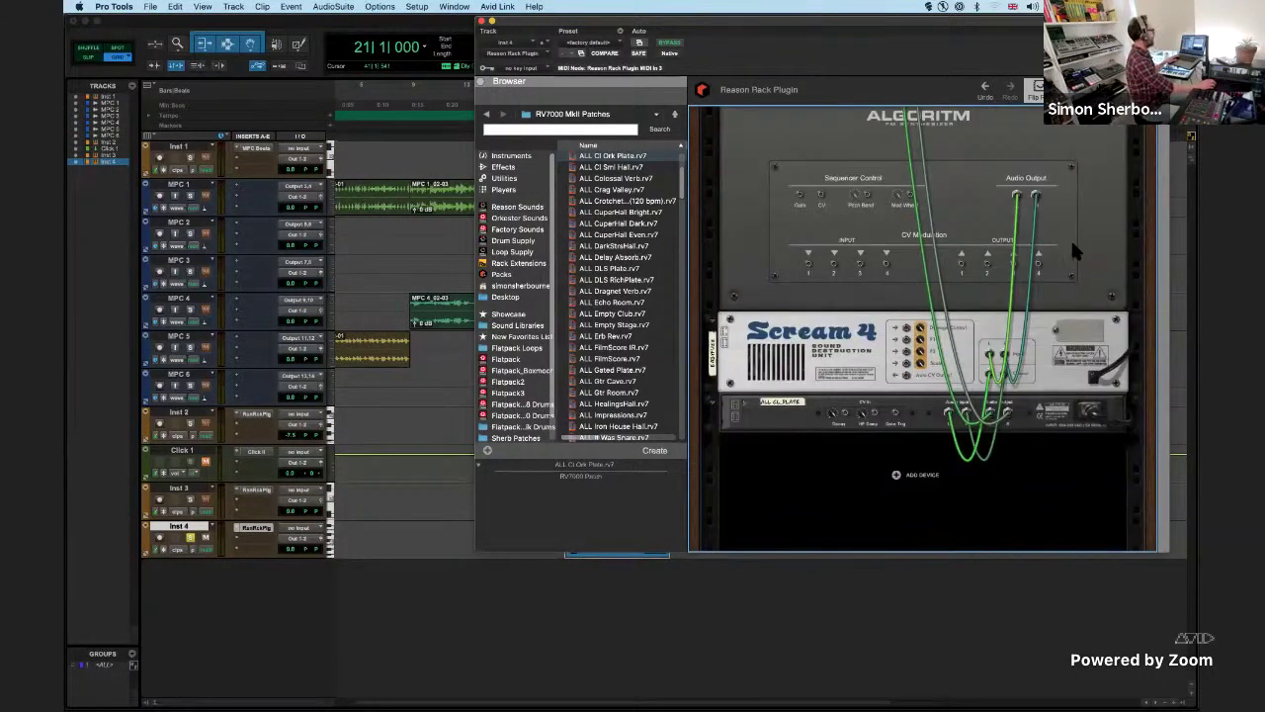
scroll(1055, 259, up, 4)
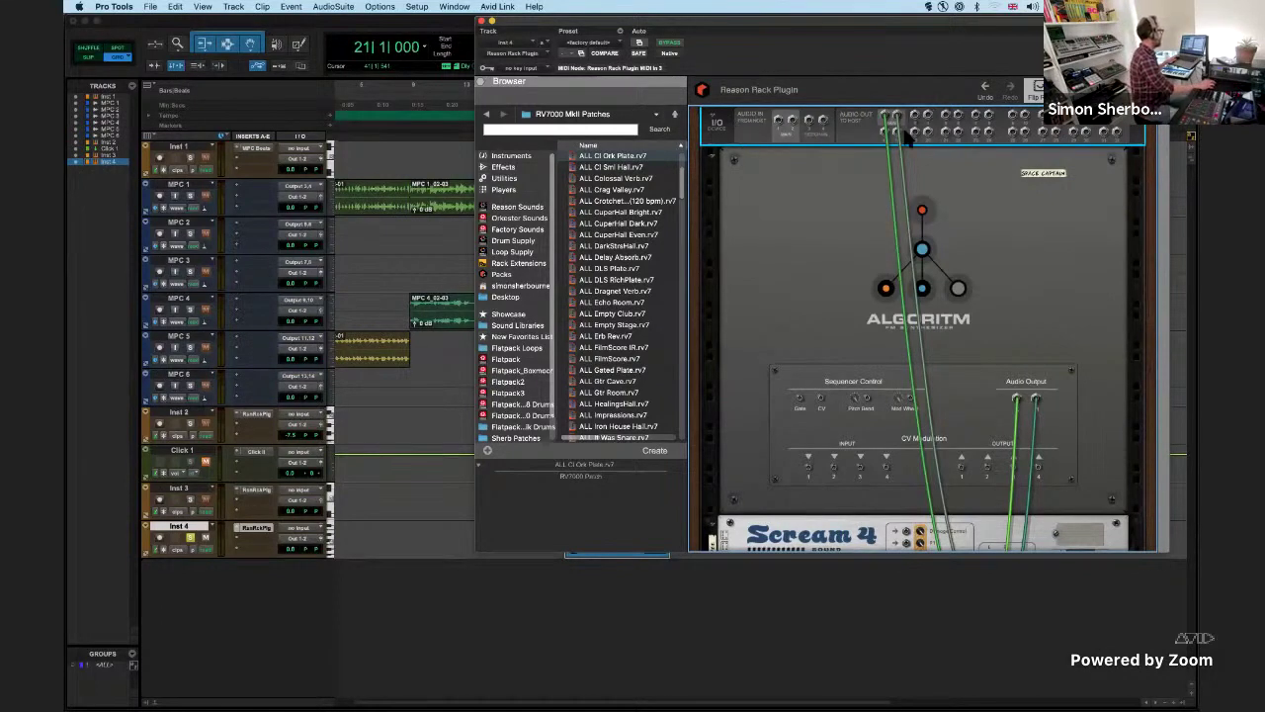
scroll(1101, 417, down, 4)
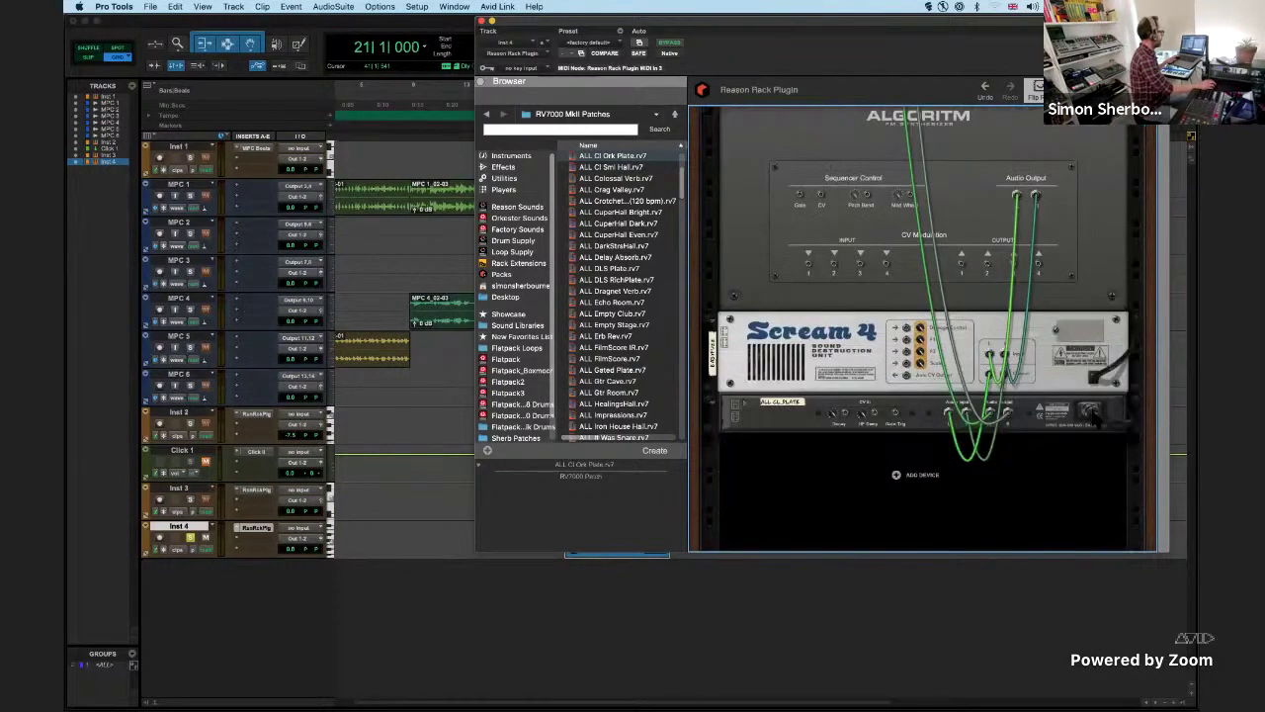
scroll(1097, 415, up, 4)
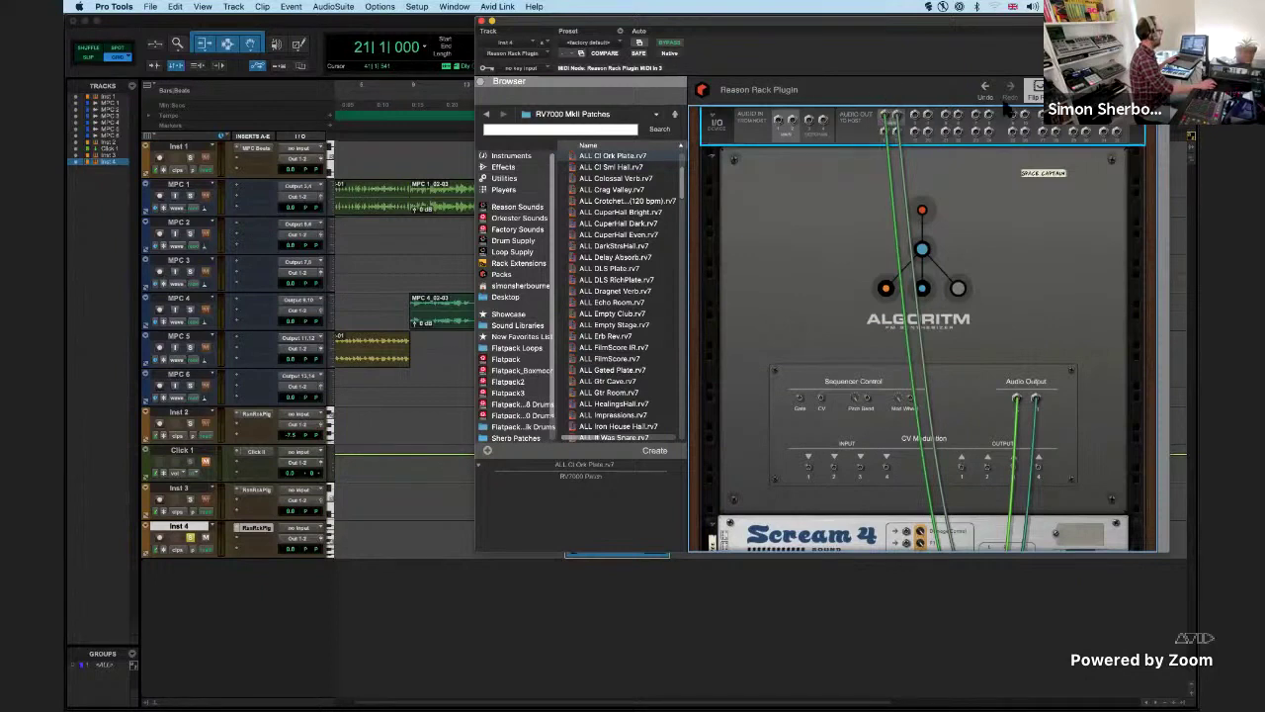
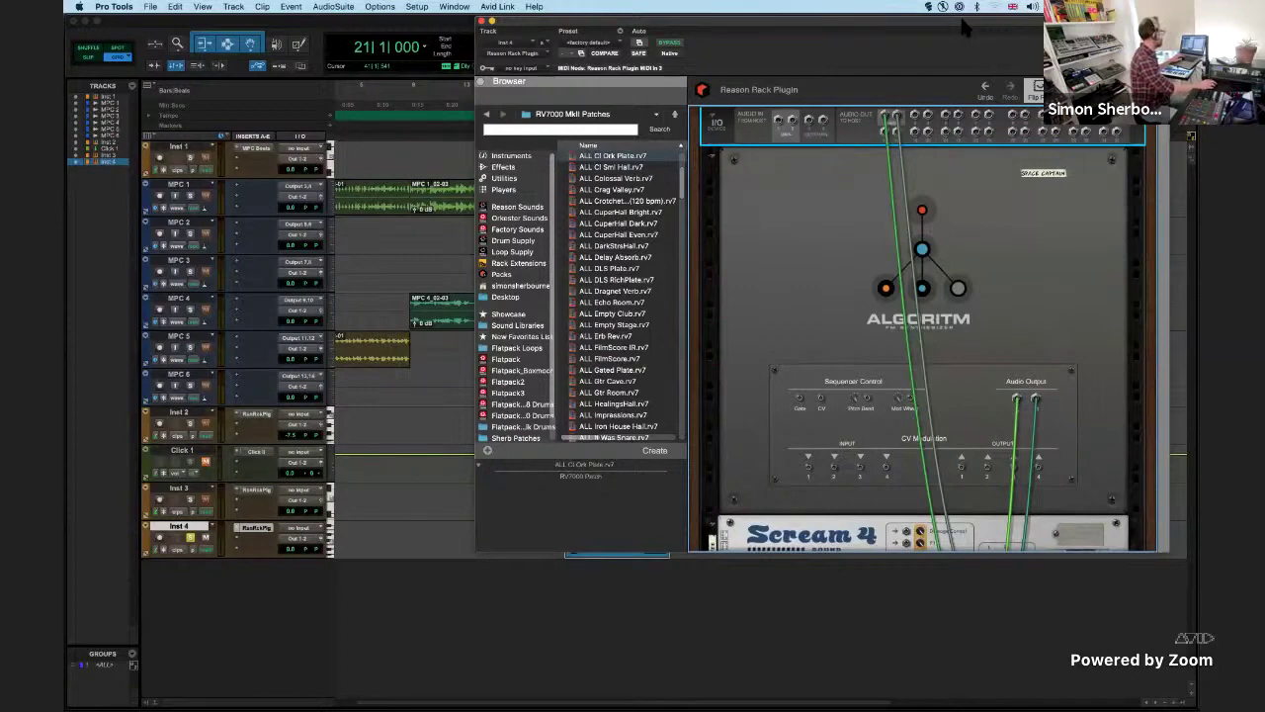
drag(964, 29, 971, 31)
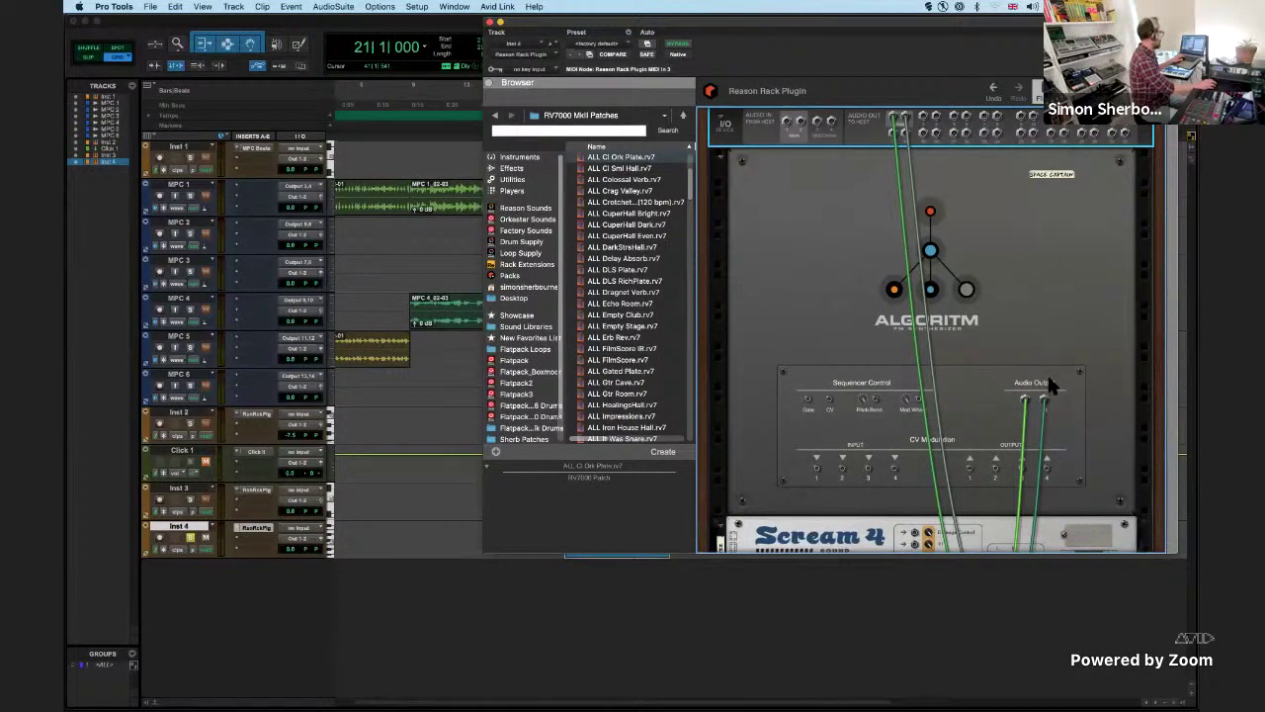
scroll(1046, 371, down, 5)
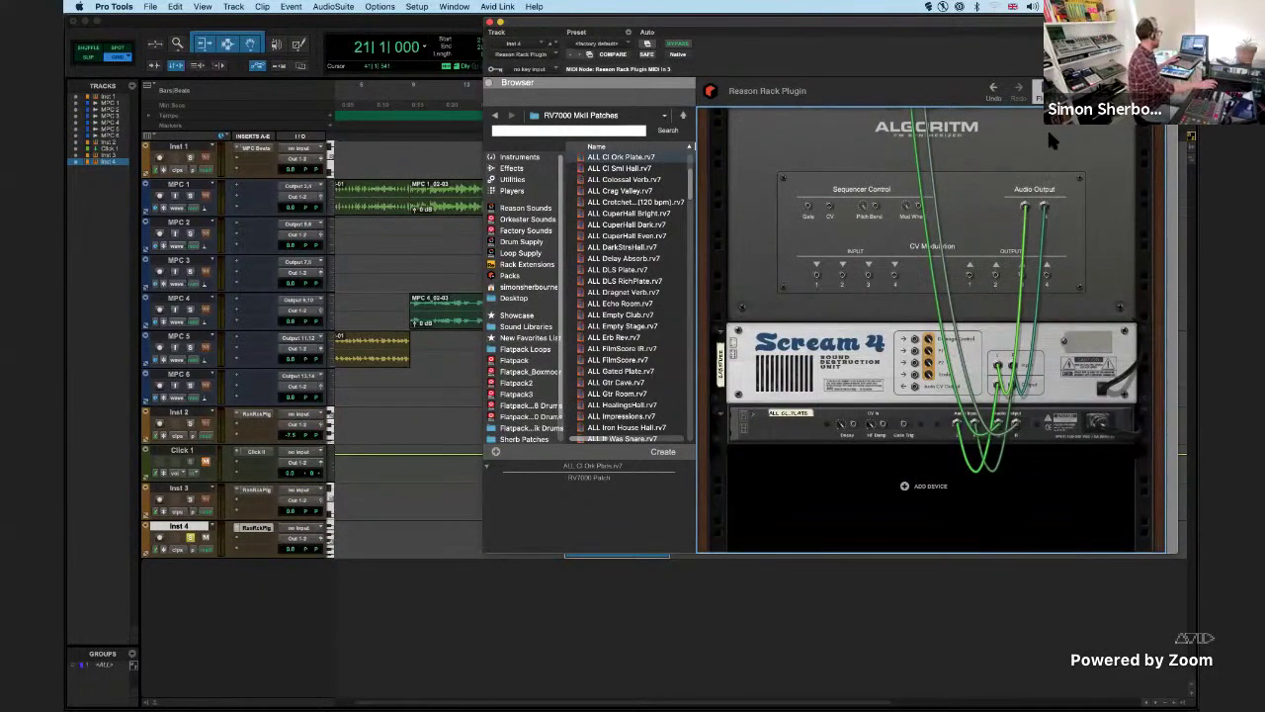
scroll(1091, 309, up, 2)
scroll(1090, 309, down, 2)
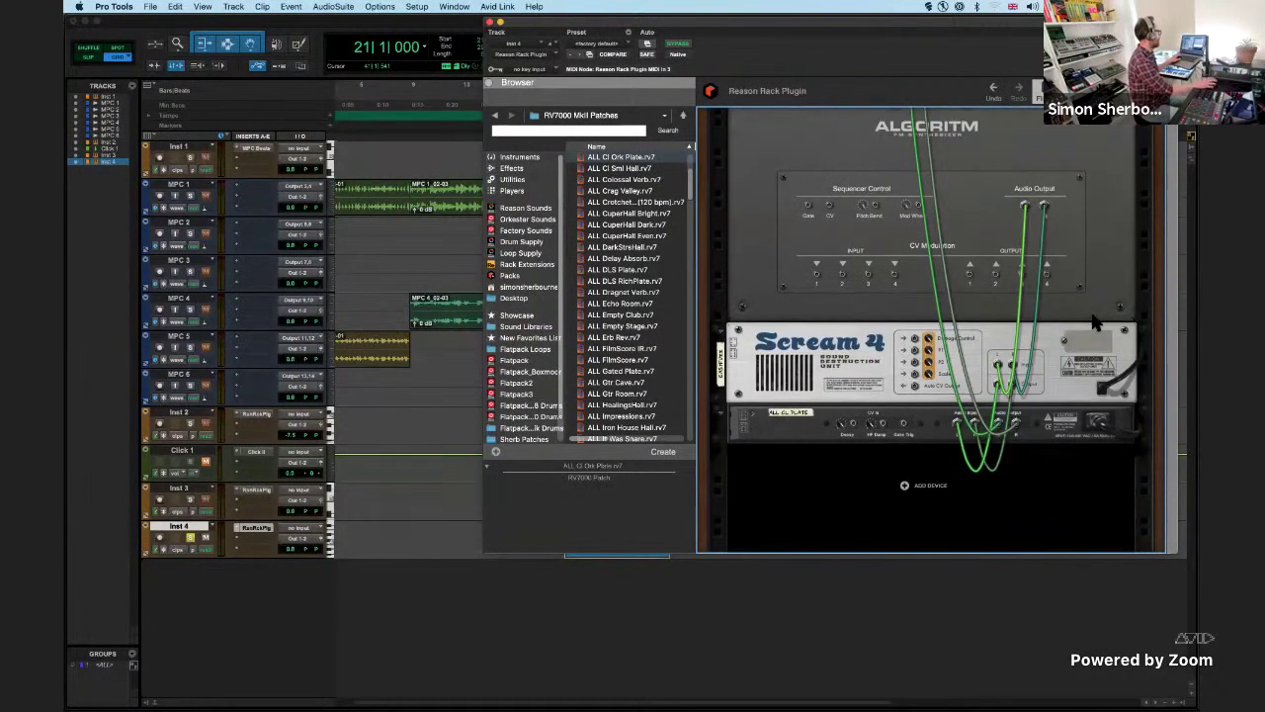
scroll(1096, 314, up, 1)
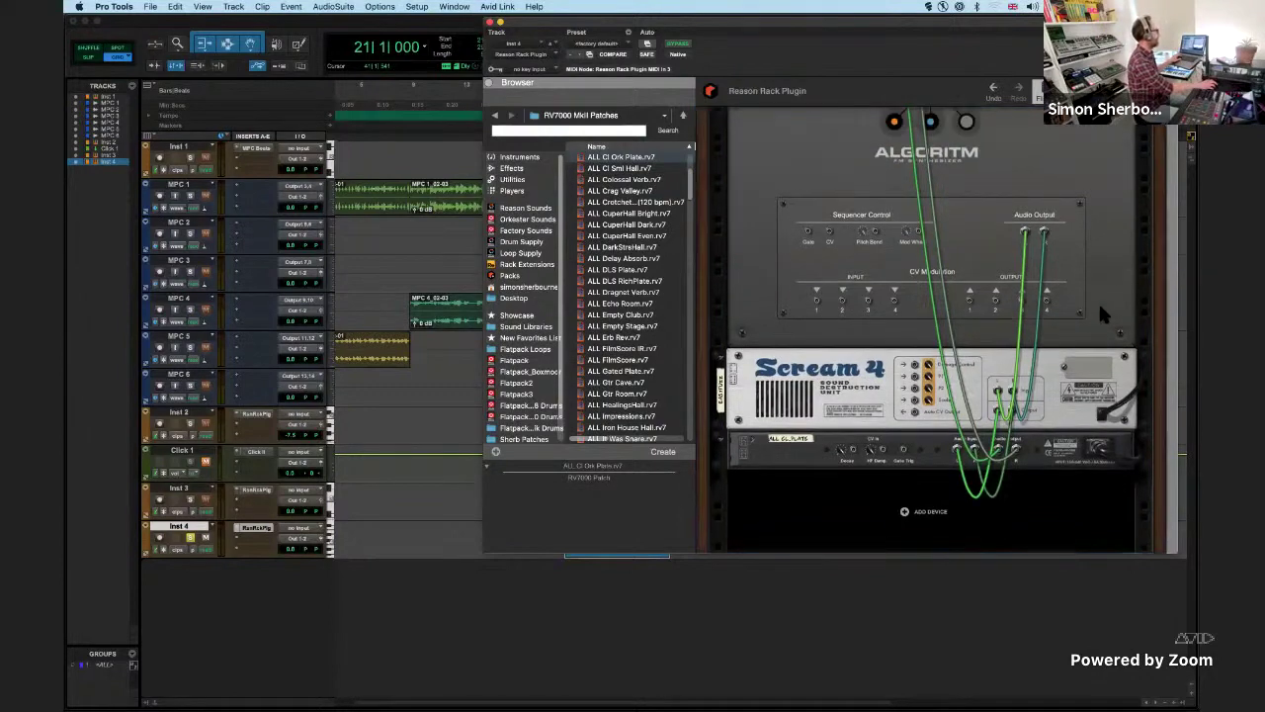
click(1090, 225)
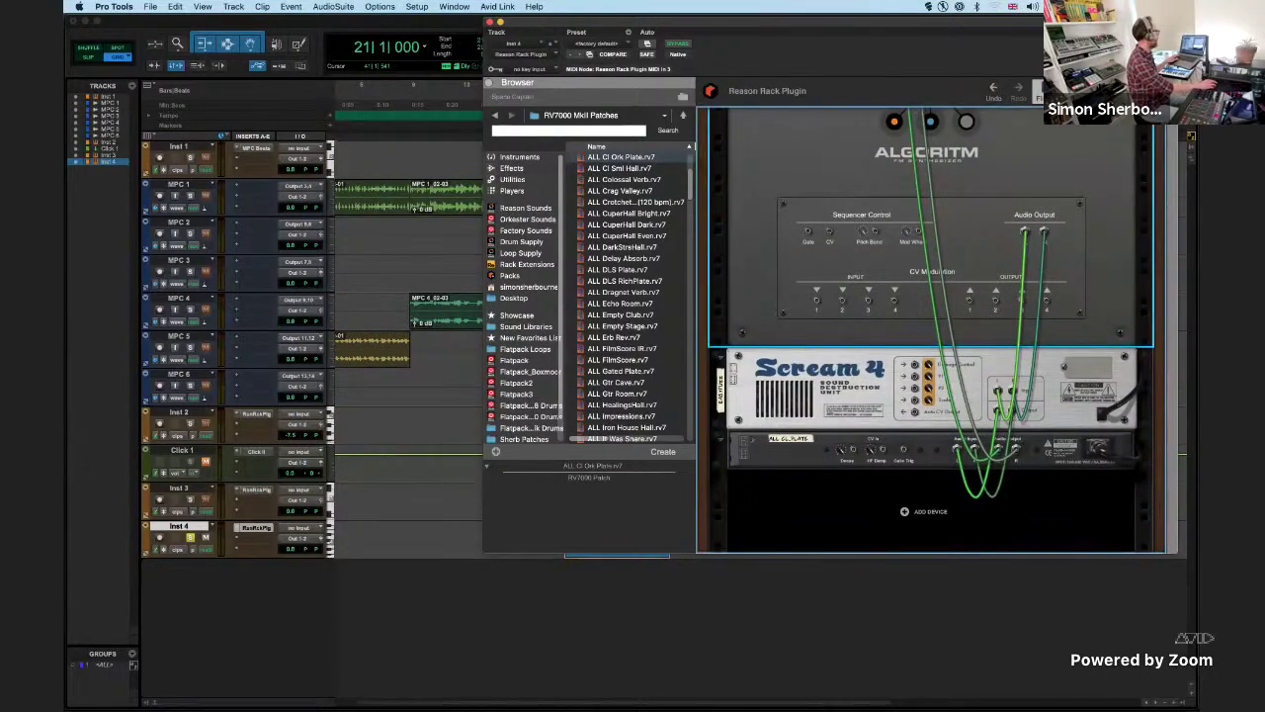
click(1044, 92)
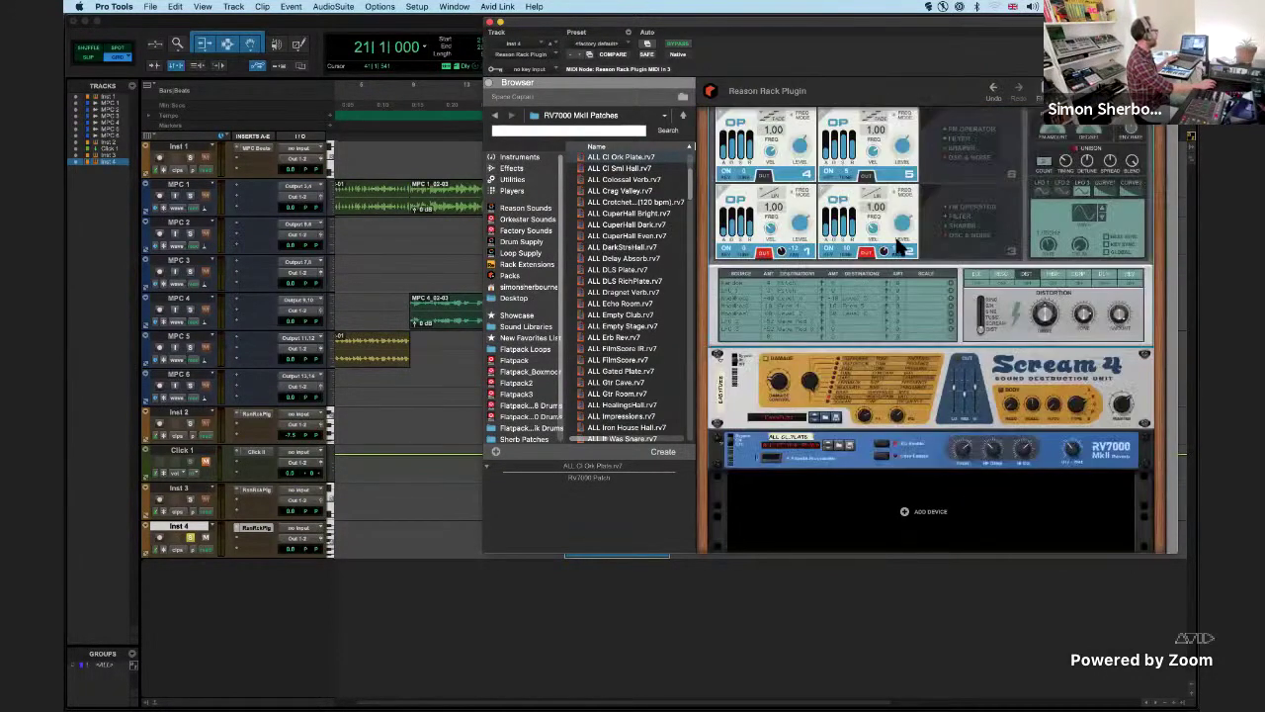
- Check Scream 4's Parameter 2 knob and play back the Inst 4 part through the effects
click(900, 420)
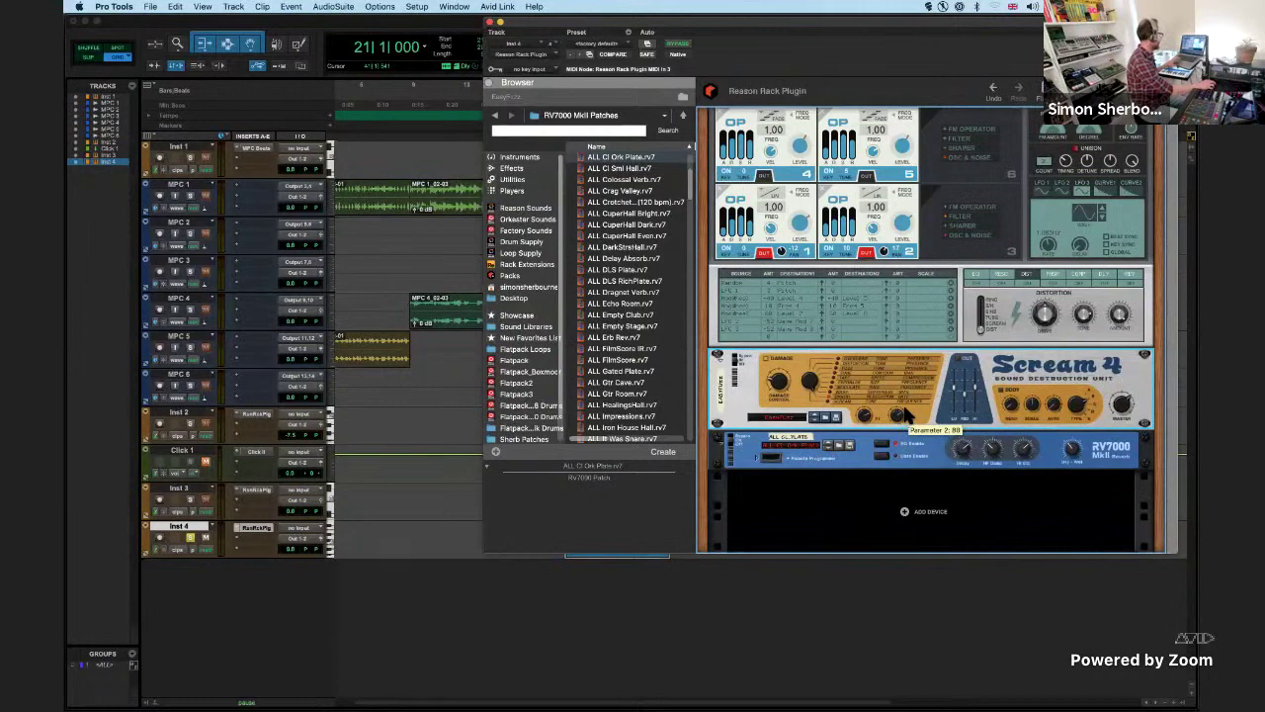
key(space)
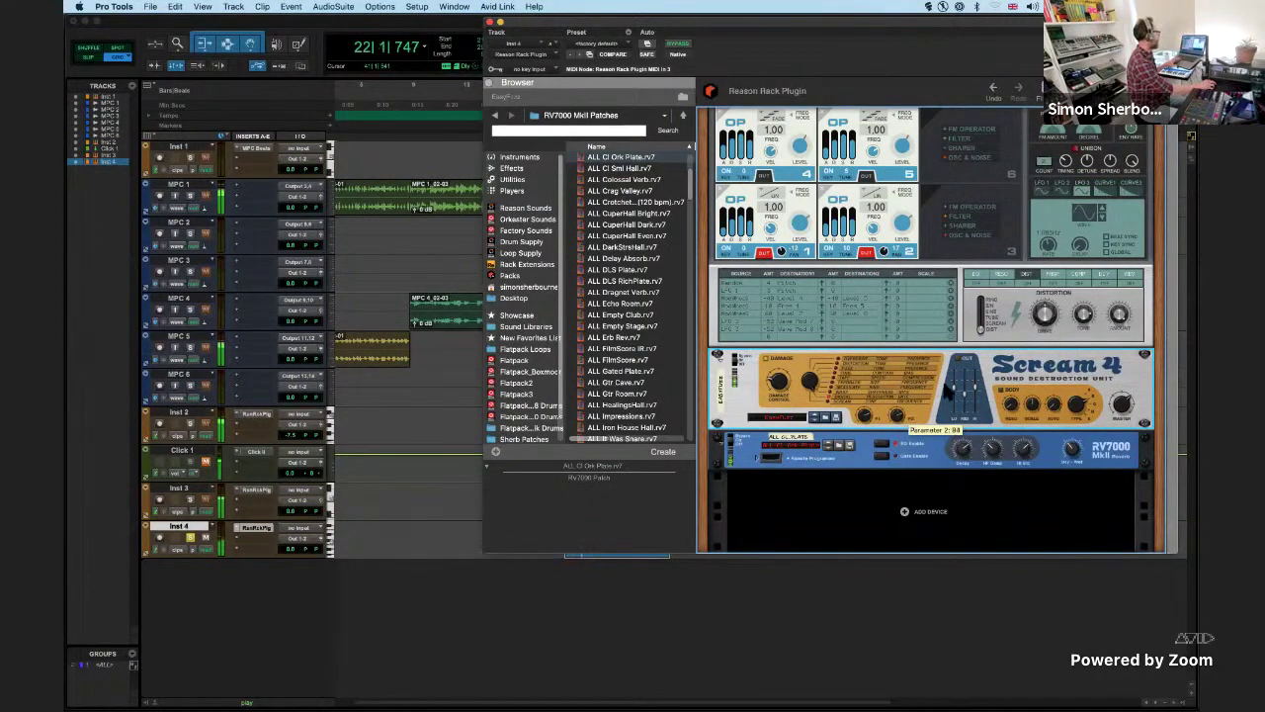
key(space)
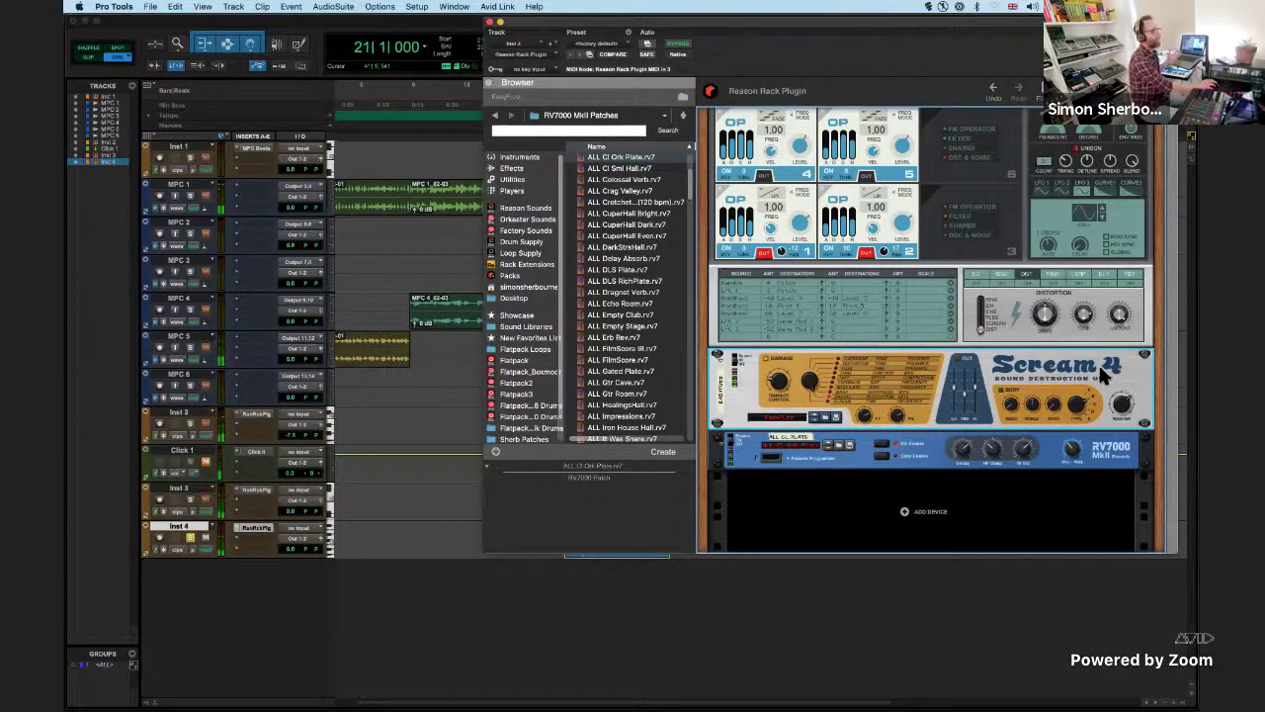
key(space)
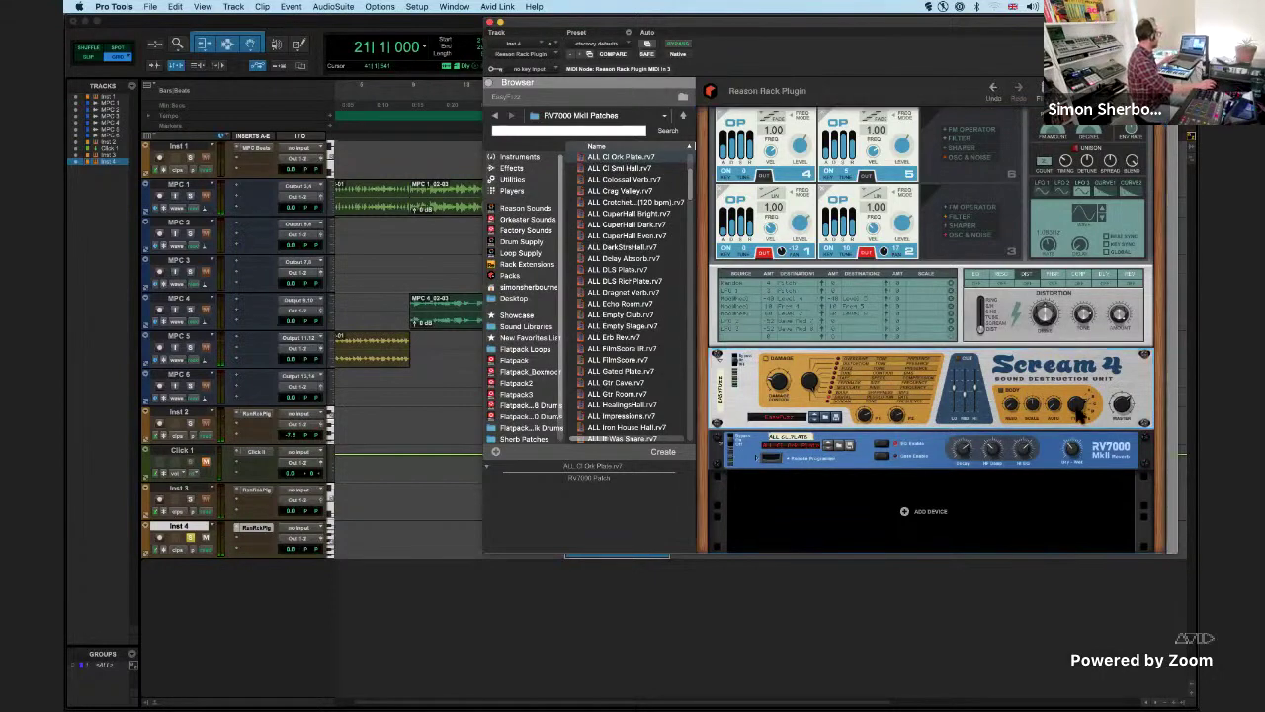
- On the rack's rear, patch Algoritm's CV Modulation output 1 to a Scream 4 parameter CV input, and return to the front
key(Tab)
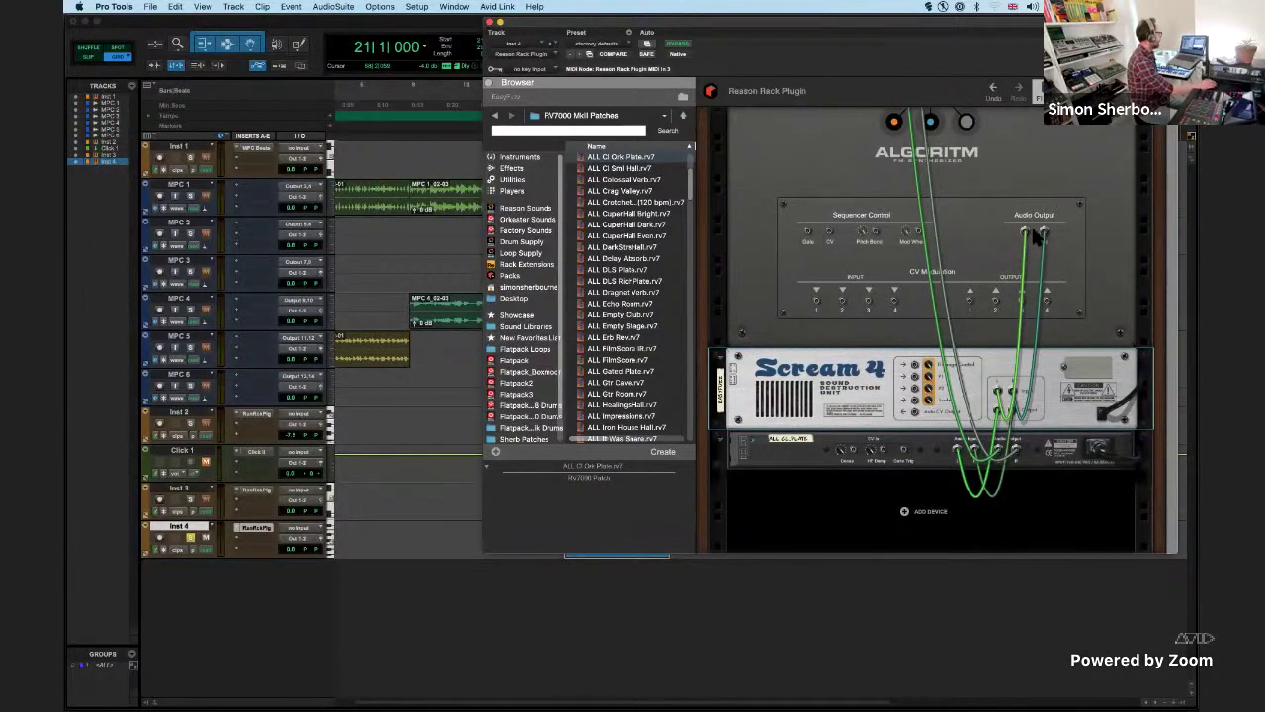
scroll(1111, 267, up, 1)
drag(969, 305, 917, 385)
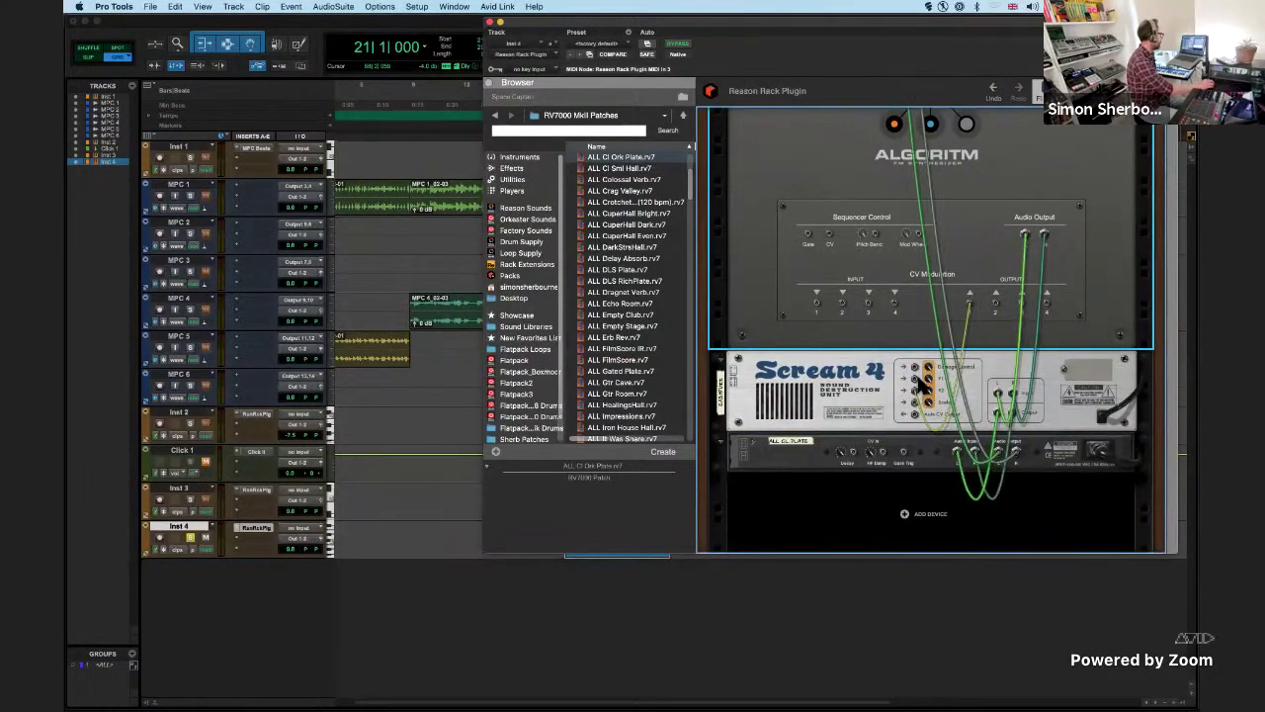
click(1052, 92)
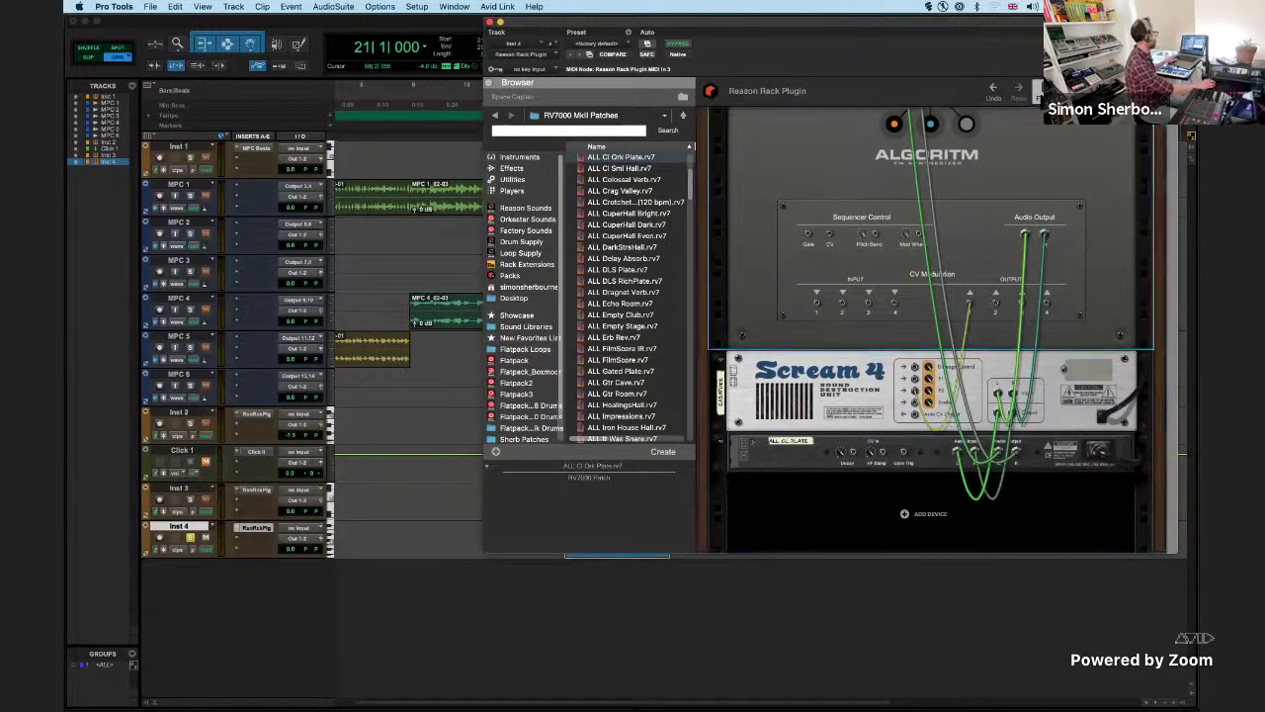
- In an empty slot of Algoritm's modulation matrix, assign an LFO as the source and CV Out 1 as the destination
scroll(962, 343, up, 3)
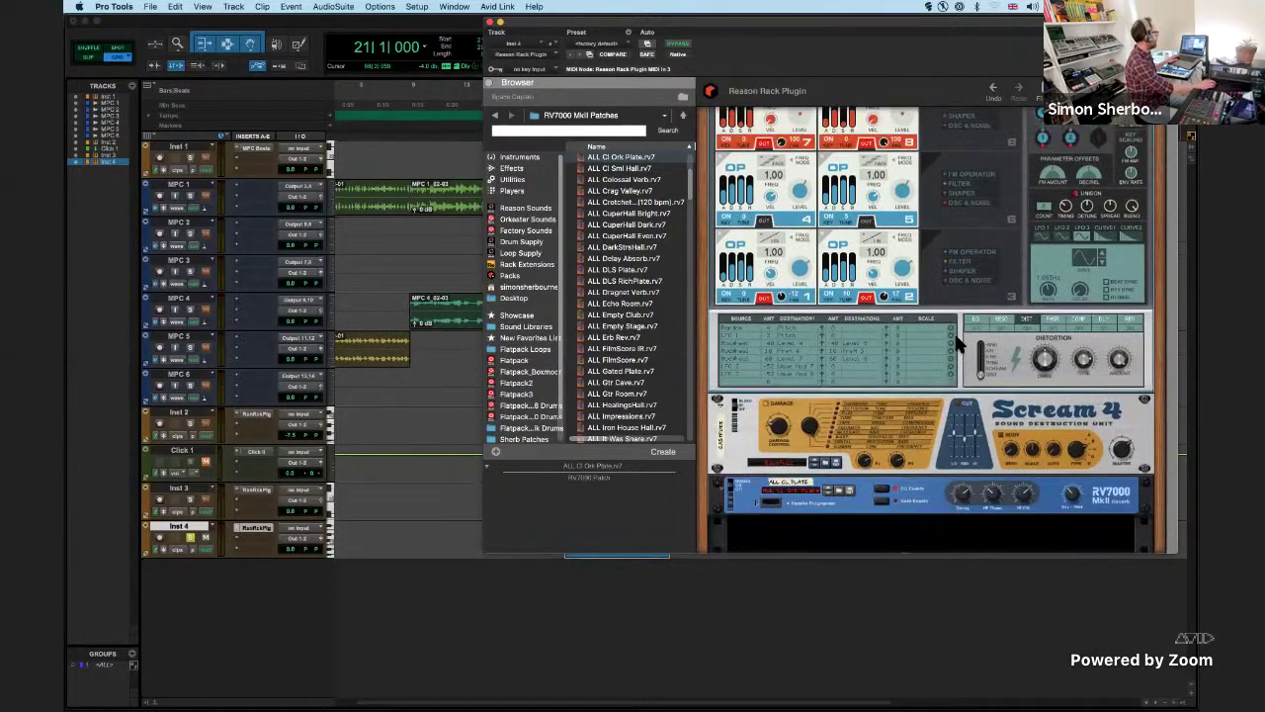
scroll(959, 343, down, 3)
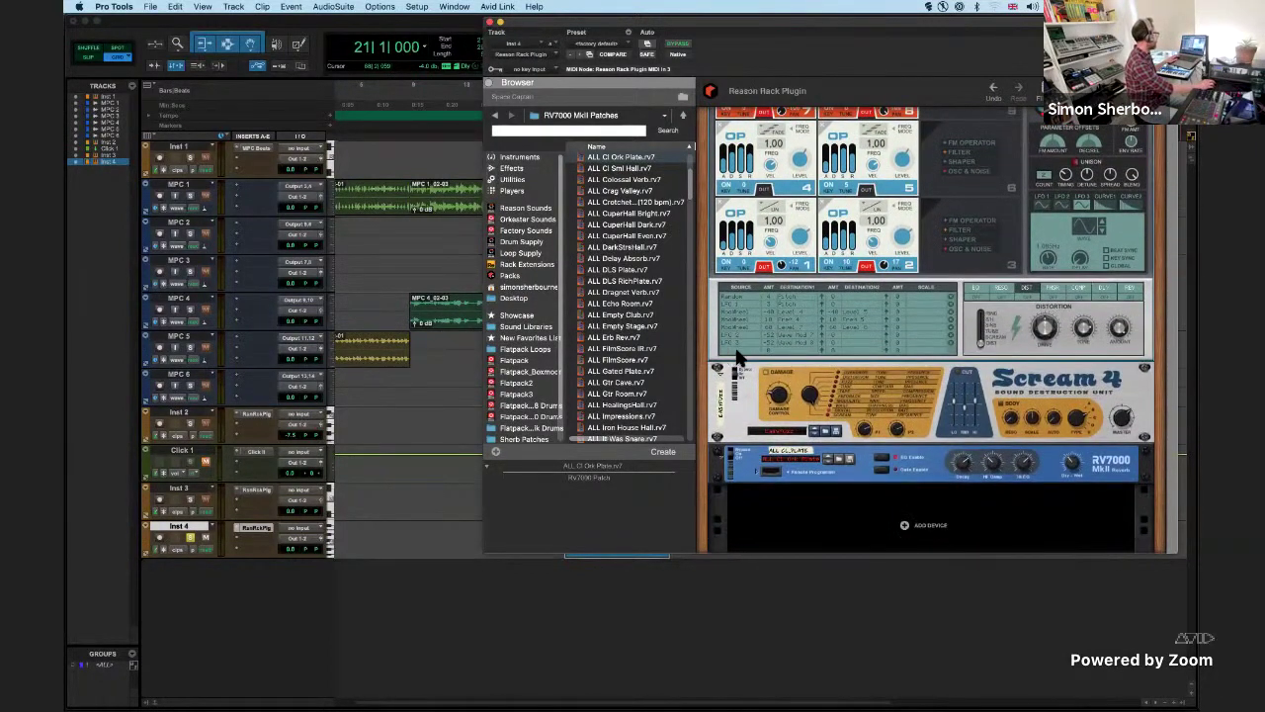
click(740, 354)
mouse_move(789, 433)
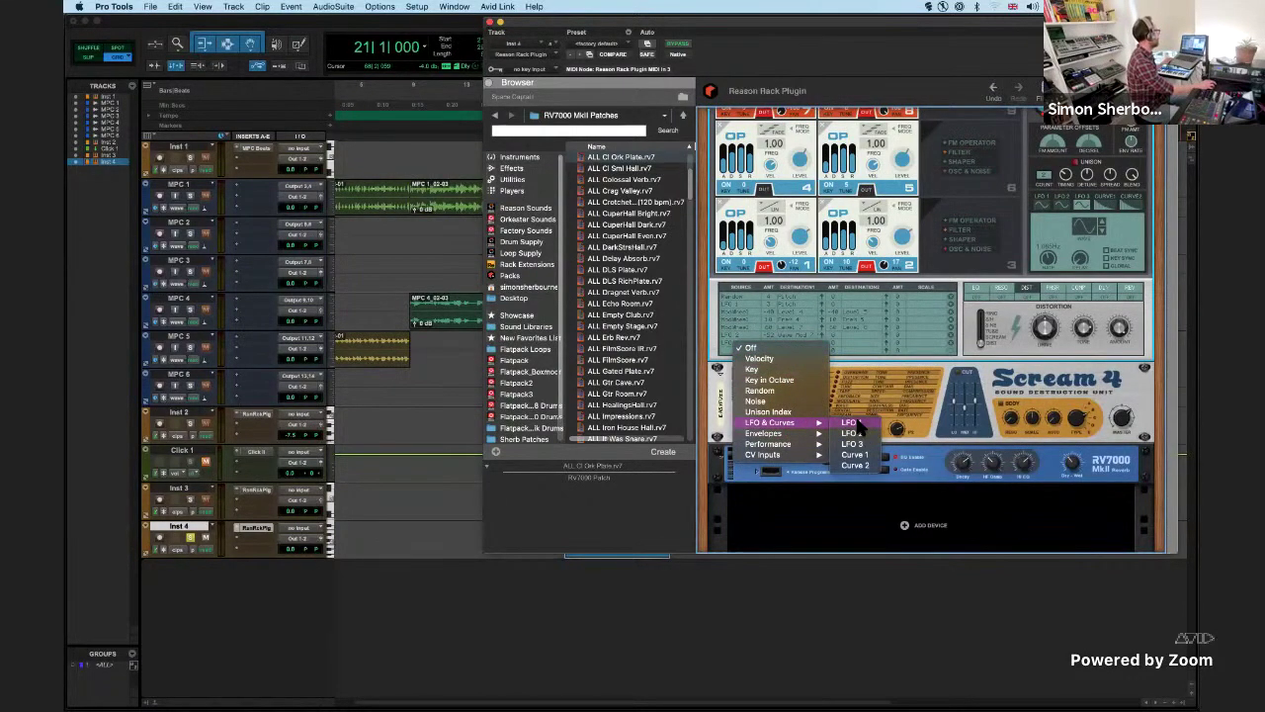
click(850, 433)
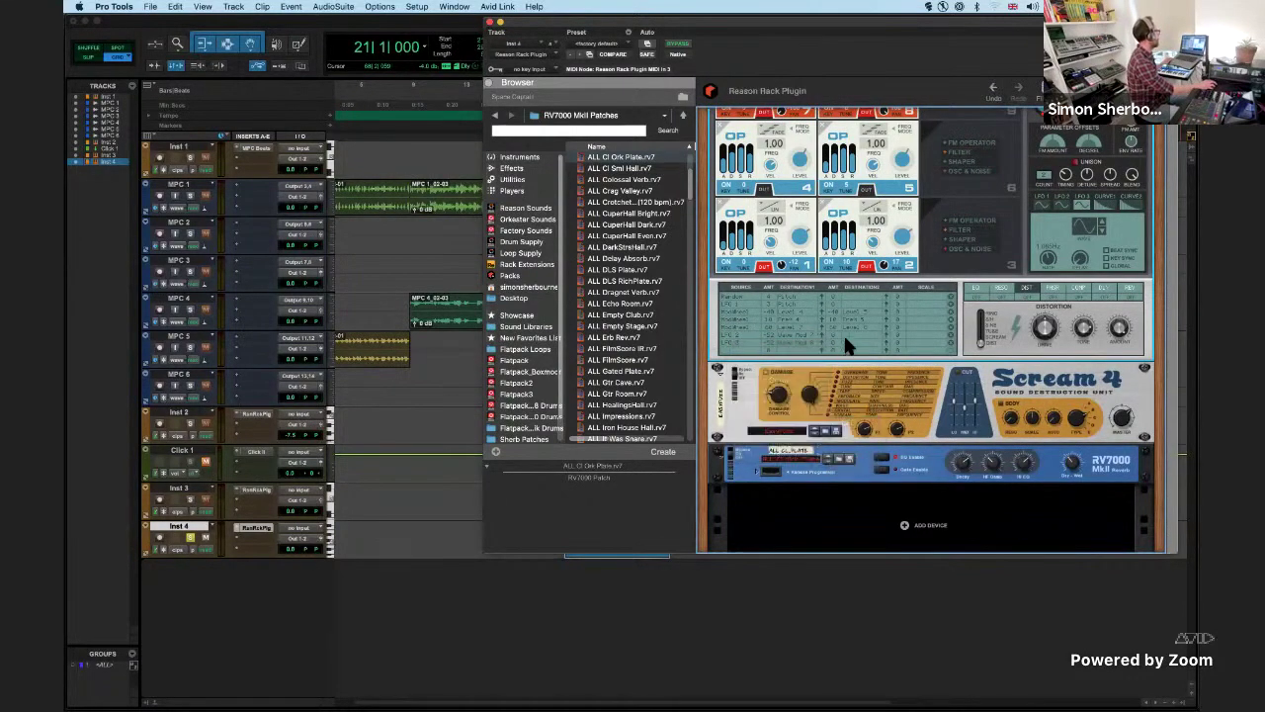
click(799, 356)
mouse_move(840, 583)
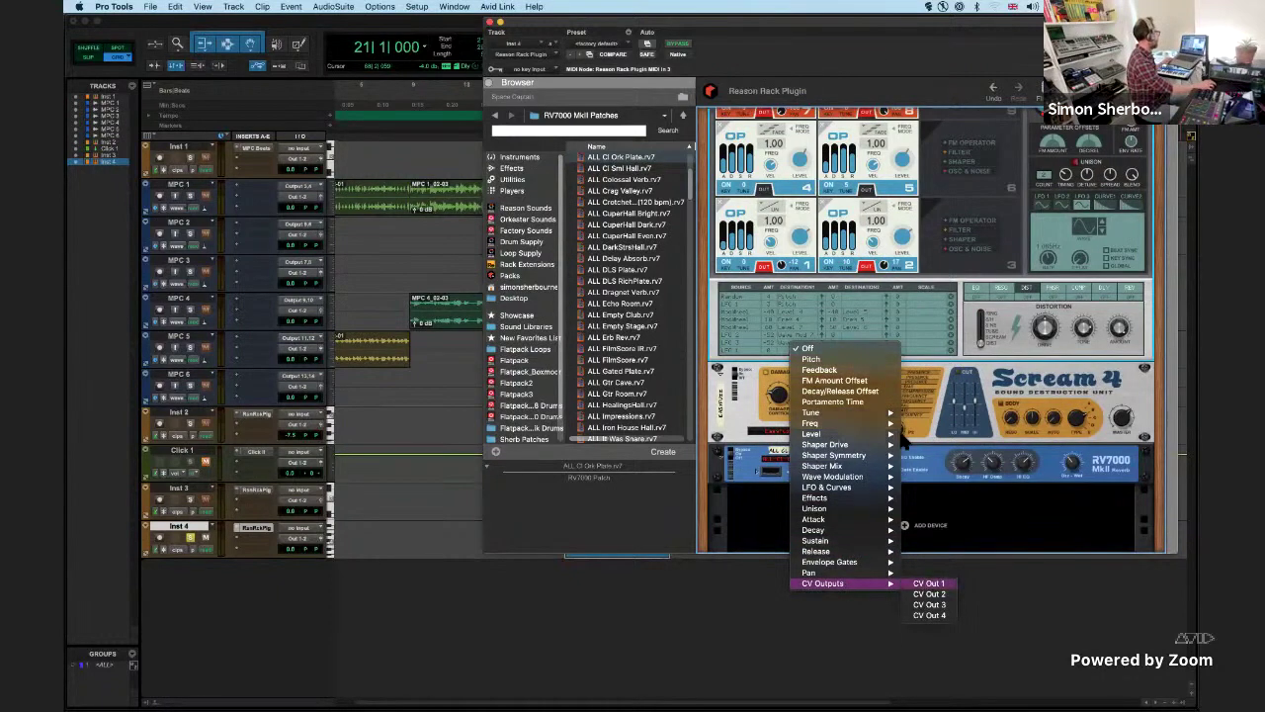
click(930, 583)
- Play the arrangement, turn off solo on the Inst 4 track and adjust Scream 4's Damage Control knob, finishing with playback stopped
key(space)
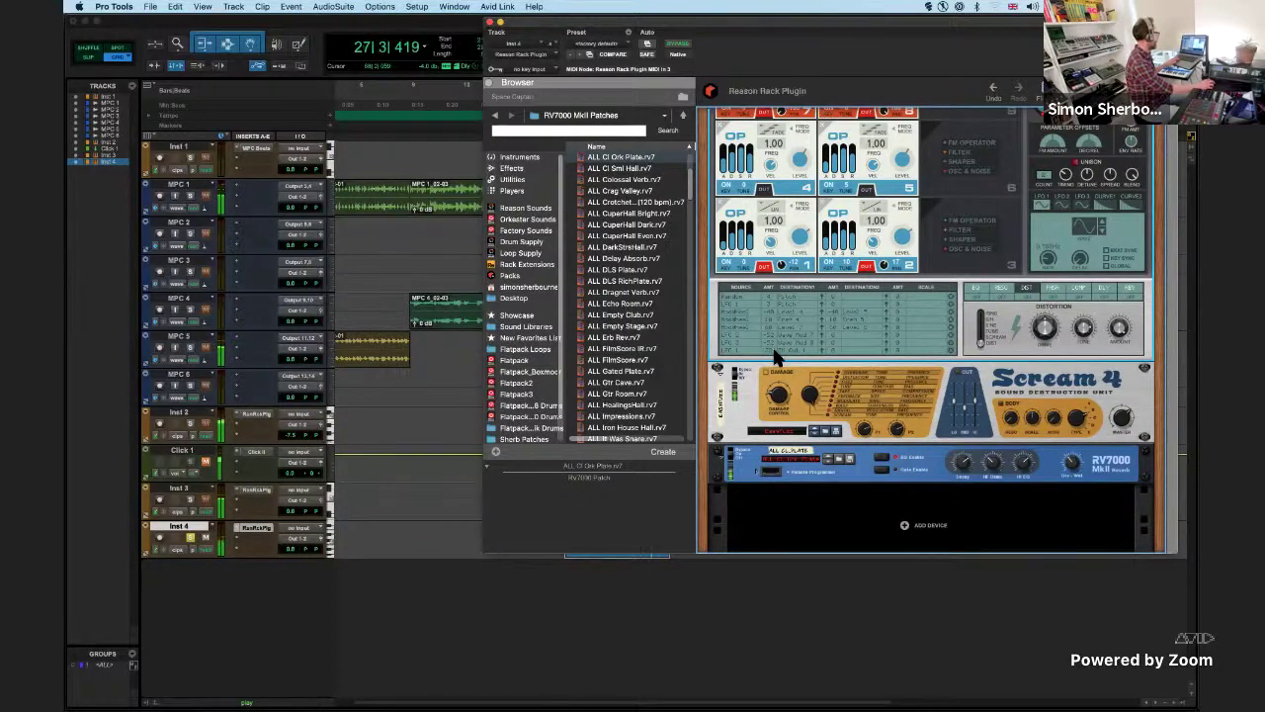
click(190, 537)
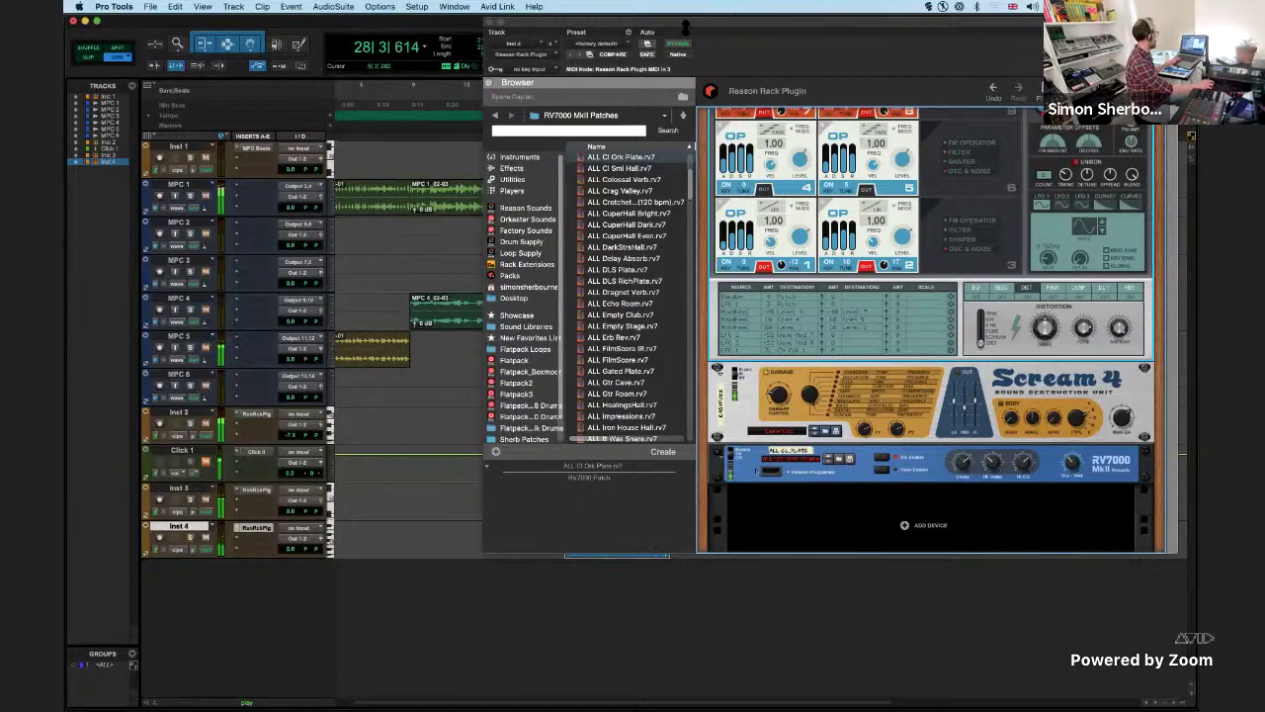
mouse_move(746, 27)
mouse_down()
mouse_move(742, 147)
mouse_move(734, 30)
mouse_up()
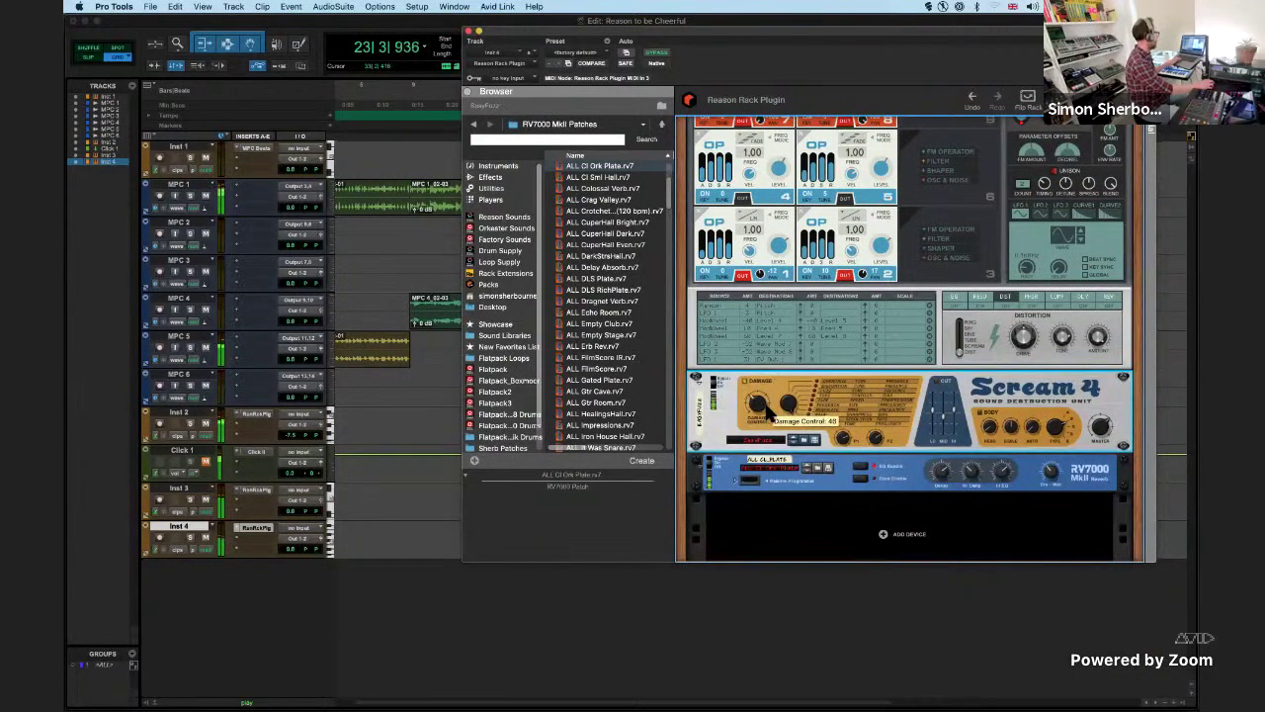
drag(766, 410, 766, 417)
drag(893, 34, 910, 37)
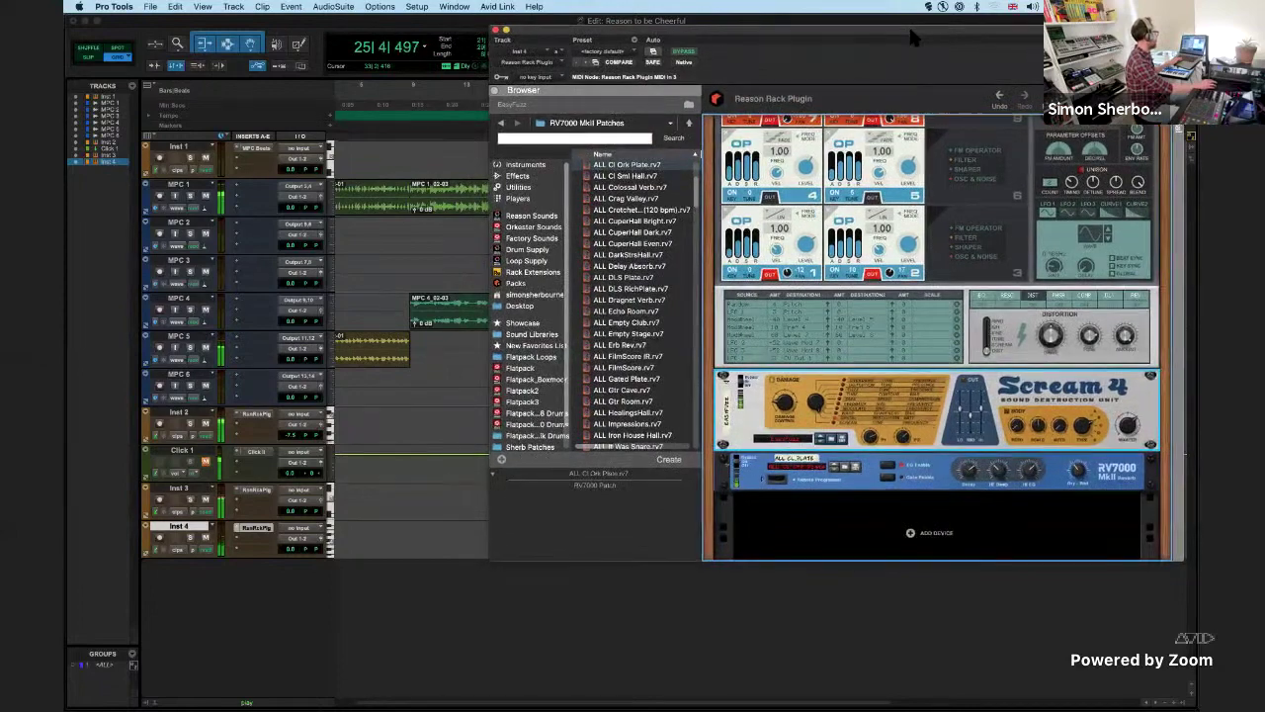
key(space)
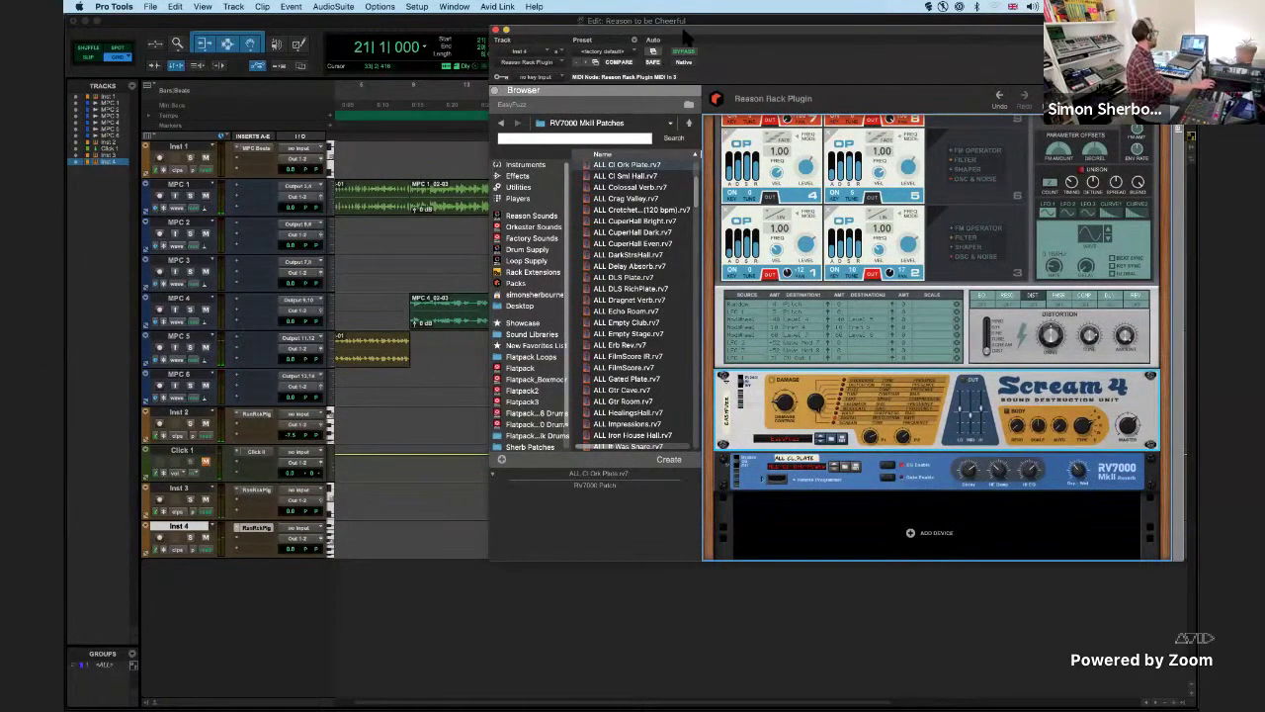
- Close the Inst 4 plugin window, solo the MPC 1 track and play its MPC 1_02-05 clip
drag(683, 30, 661, 83)
click(473, 83)
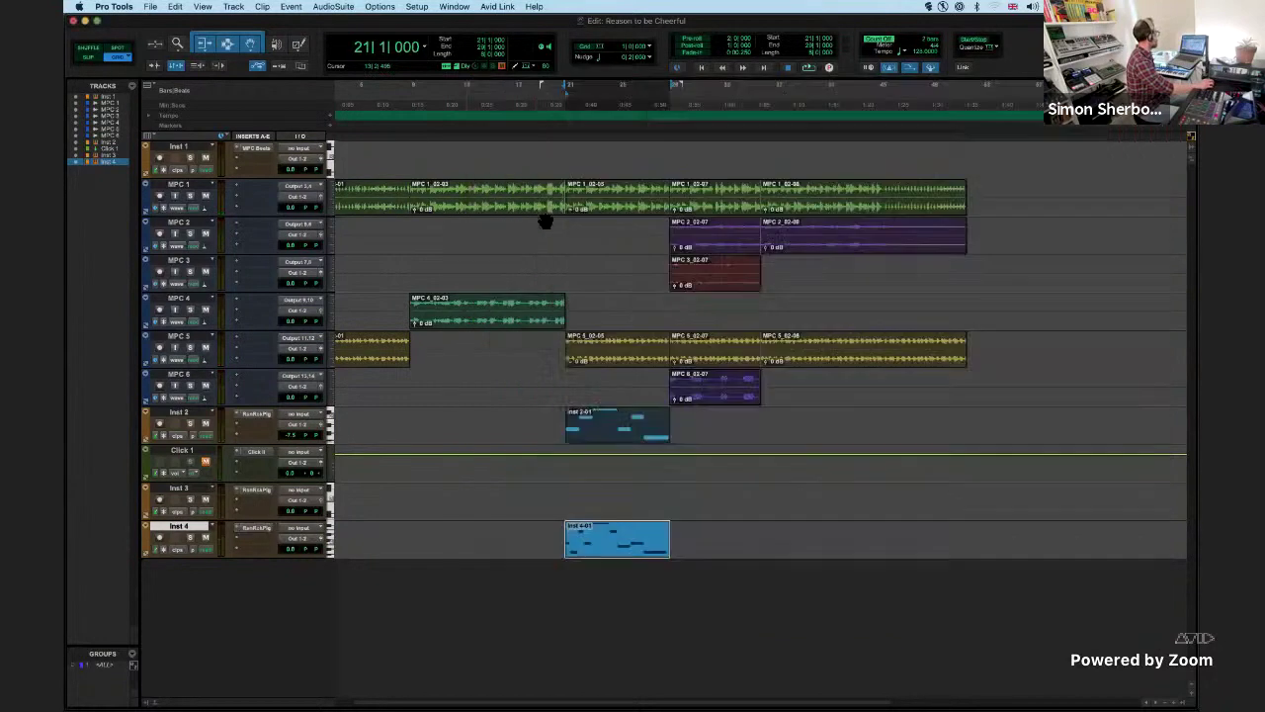
click(793, 510)
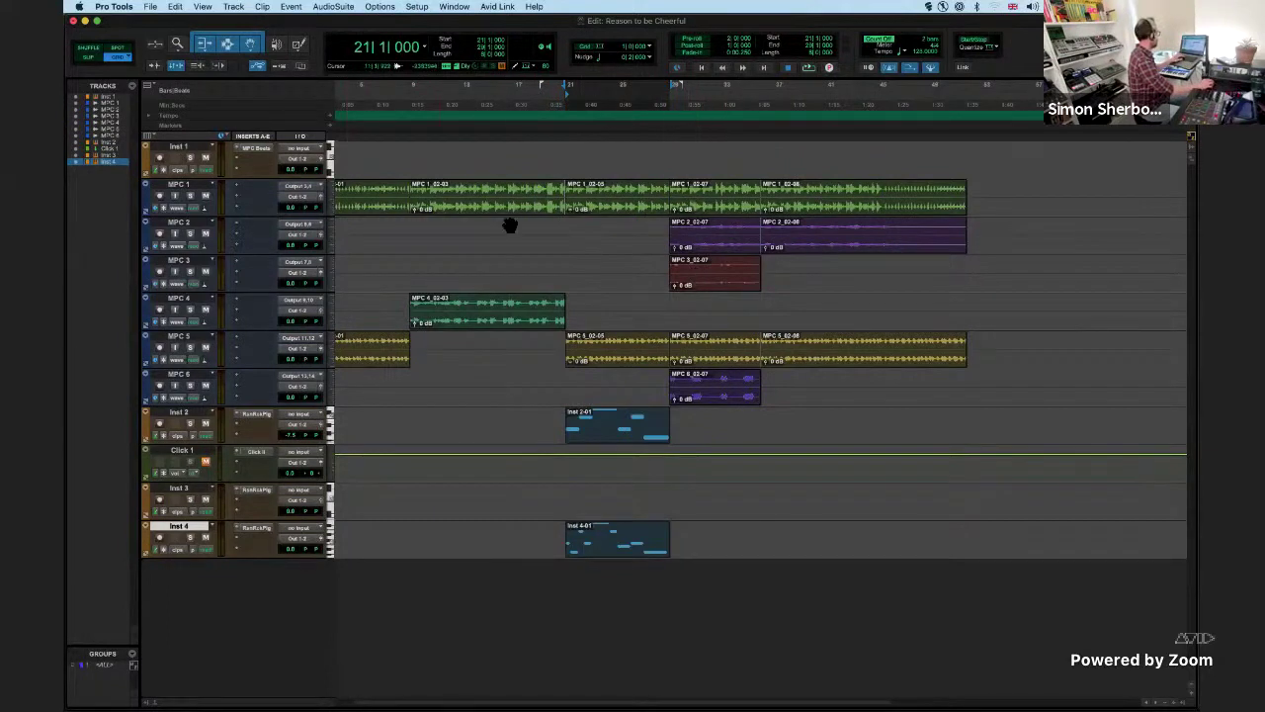
click(607, 210)
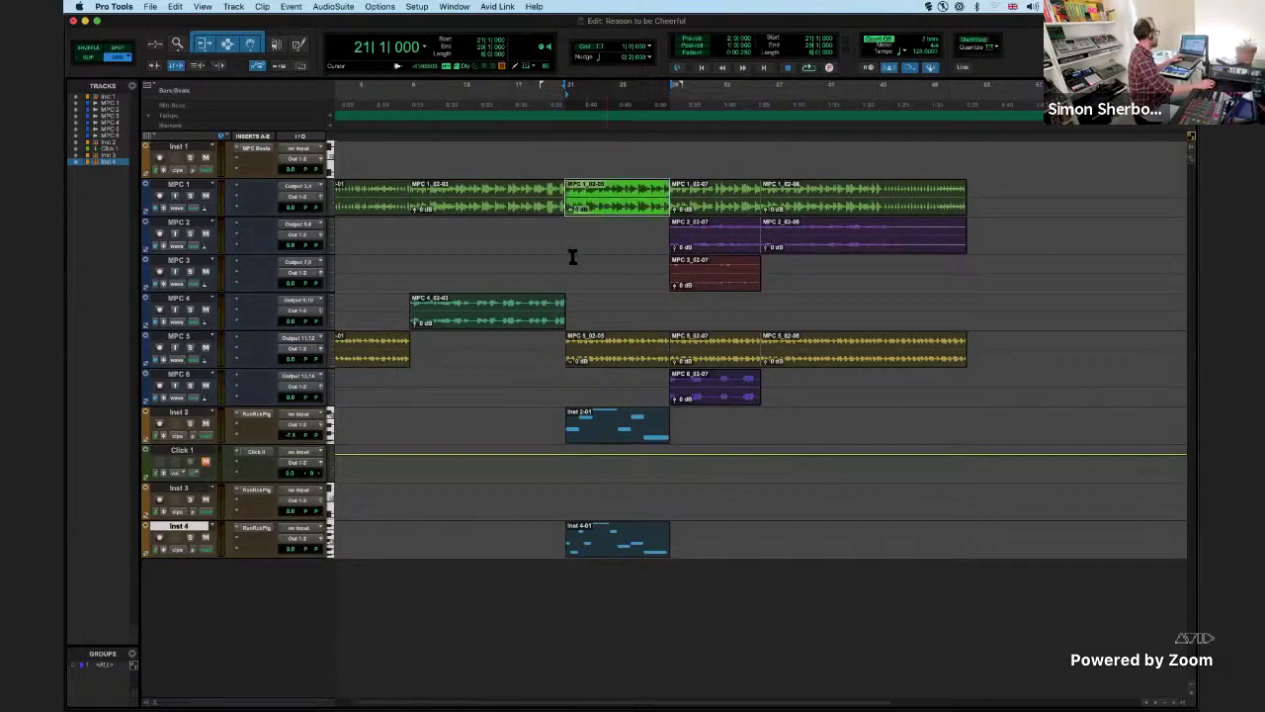
click(190, 196)
key(space)
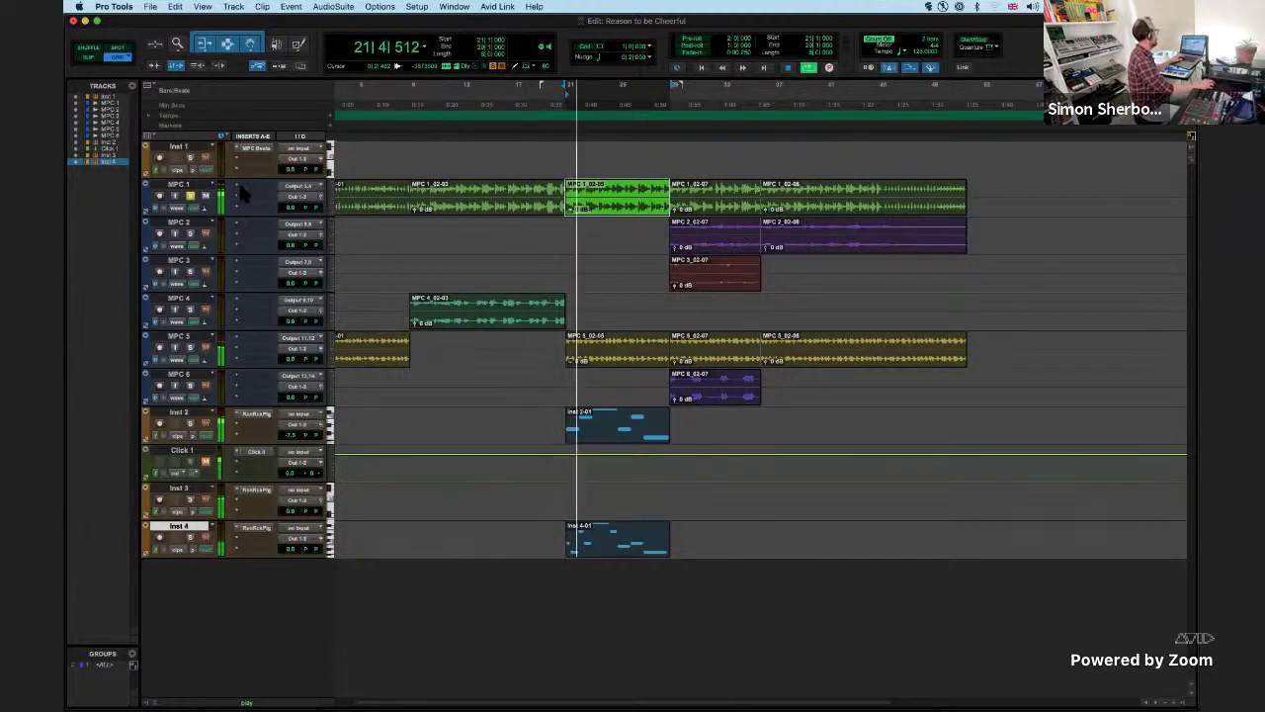
- Insert Reason Rack Plugin Effect (stereo) on the MPC 1 track and move its window clear of the selected clip
click(238, 185)
mouse_move(260, 186)
key(Escape)
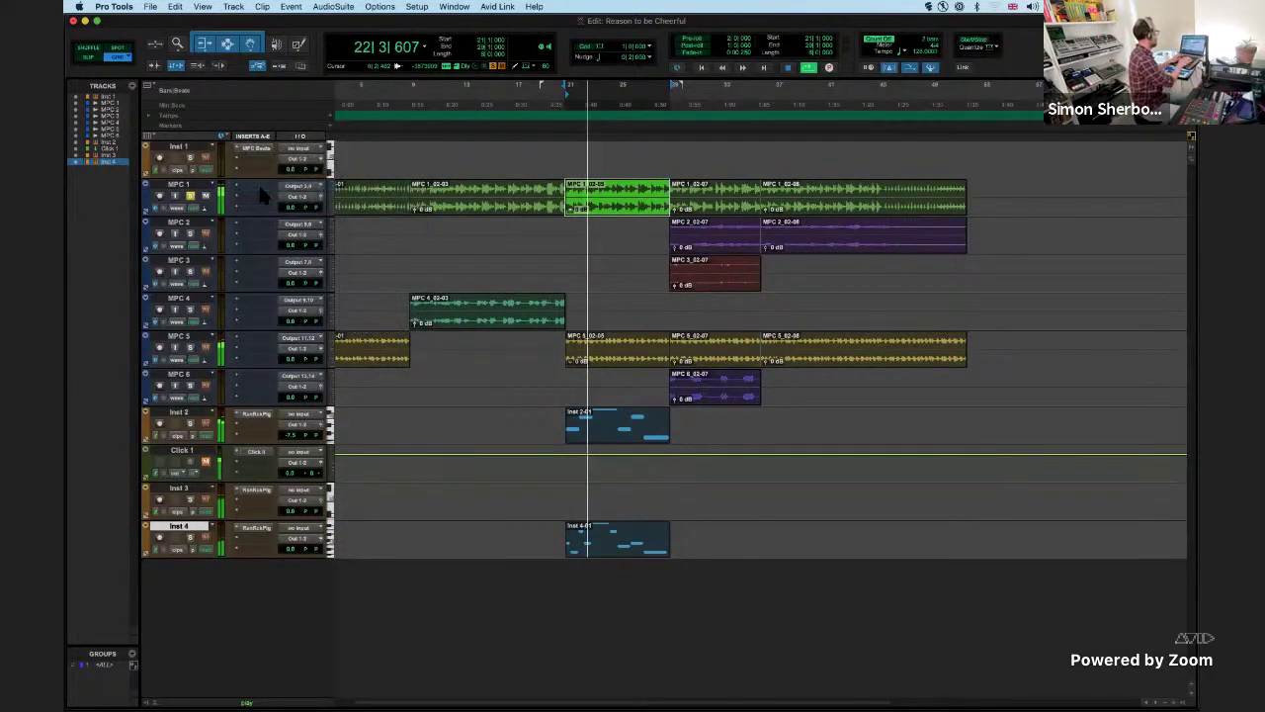
click(259, 188)
text(reason)
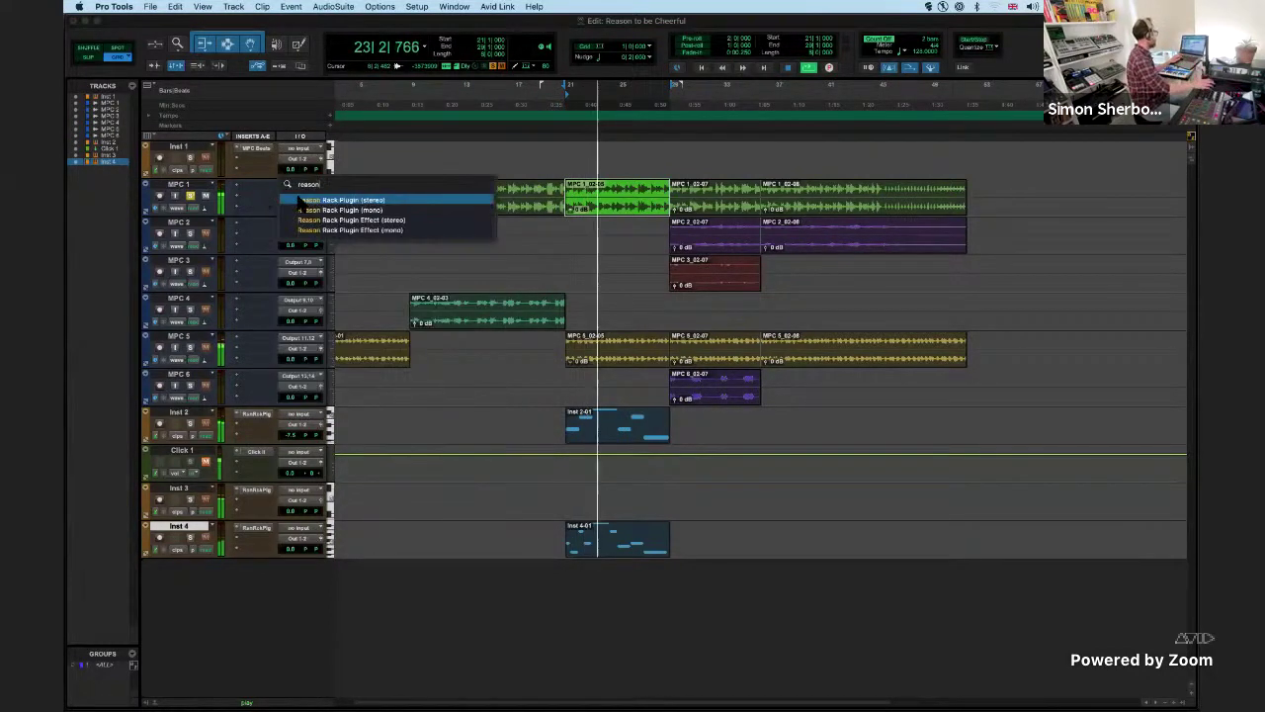
click(405, 219)
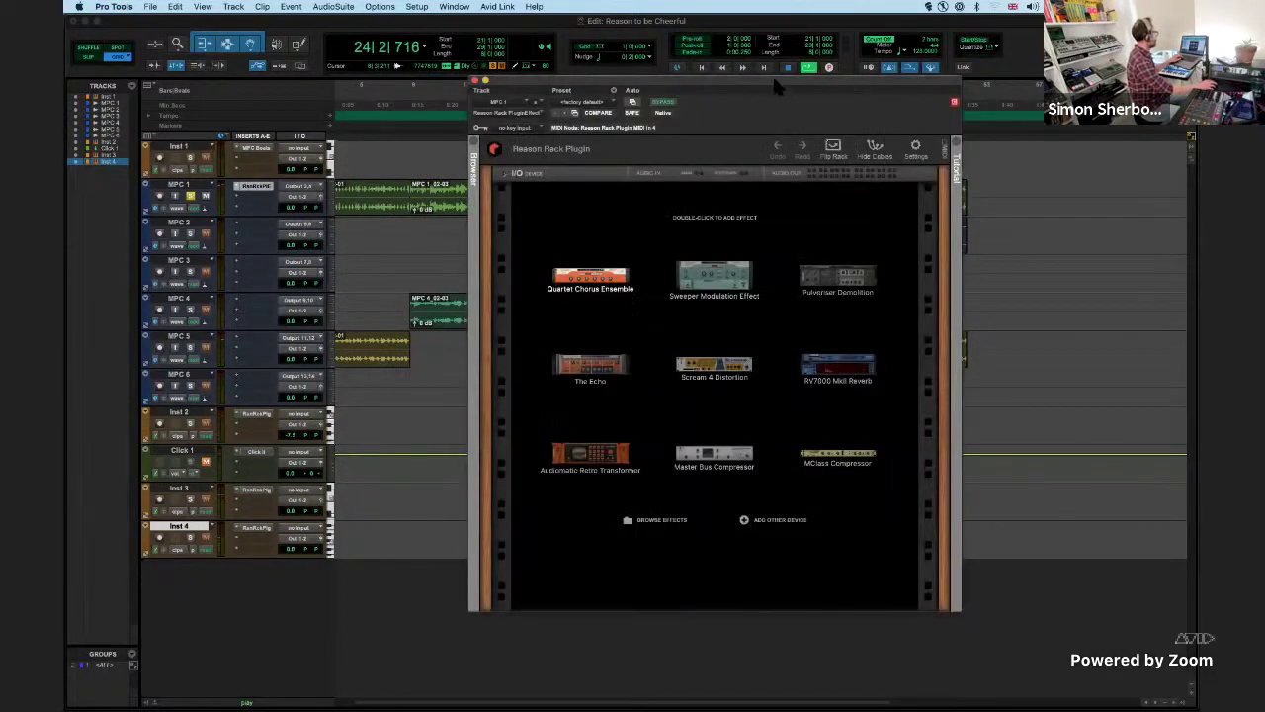
drag(776, 87, 992, 59)
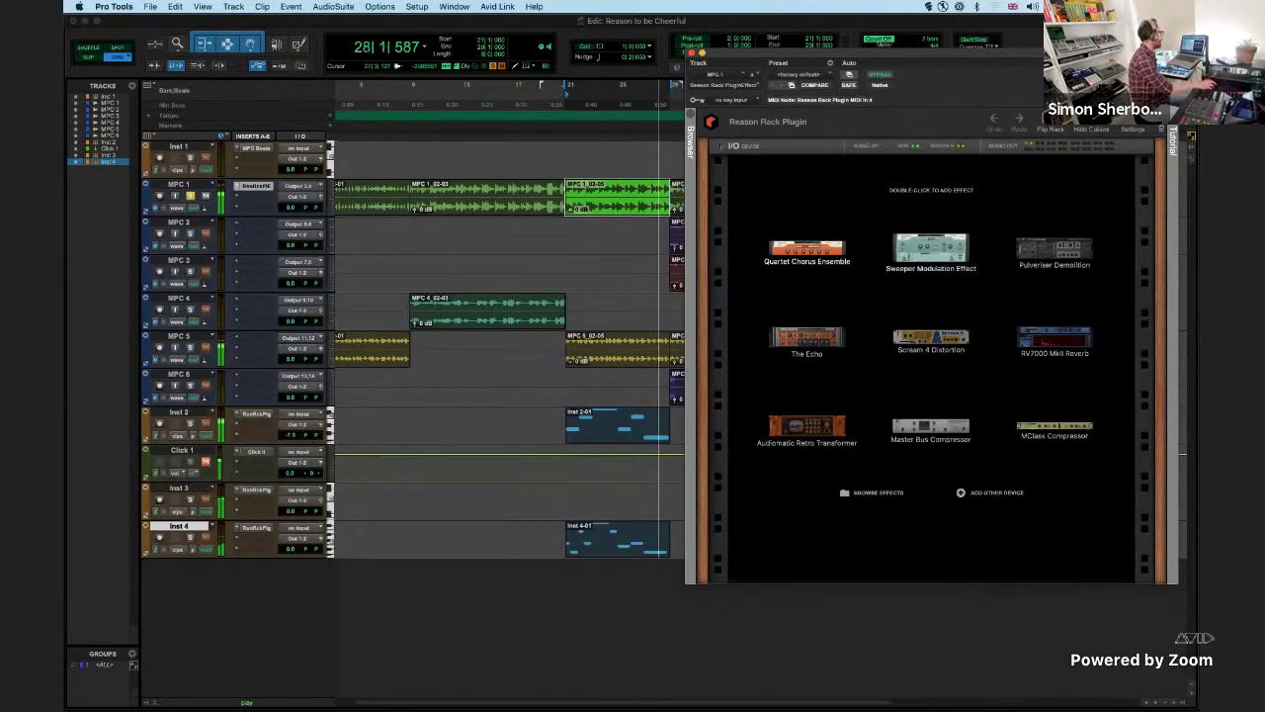
- Add a Pulveriser to the MPC 1 rack and adjust its Squash, Dirt and Filter Frequency, with the filter at about 11 kHz
double_click(1063, 252)
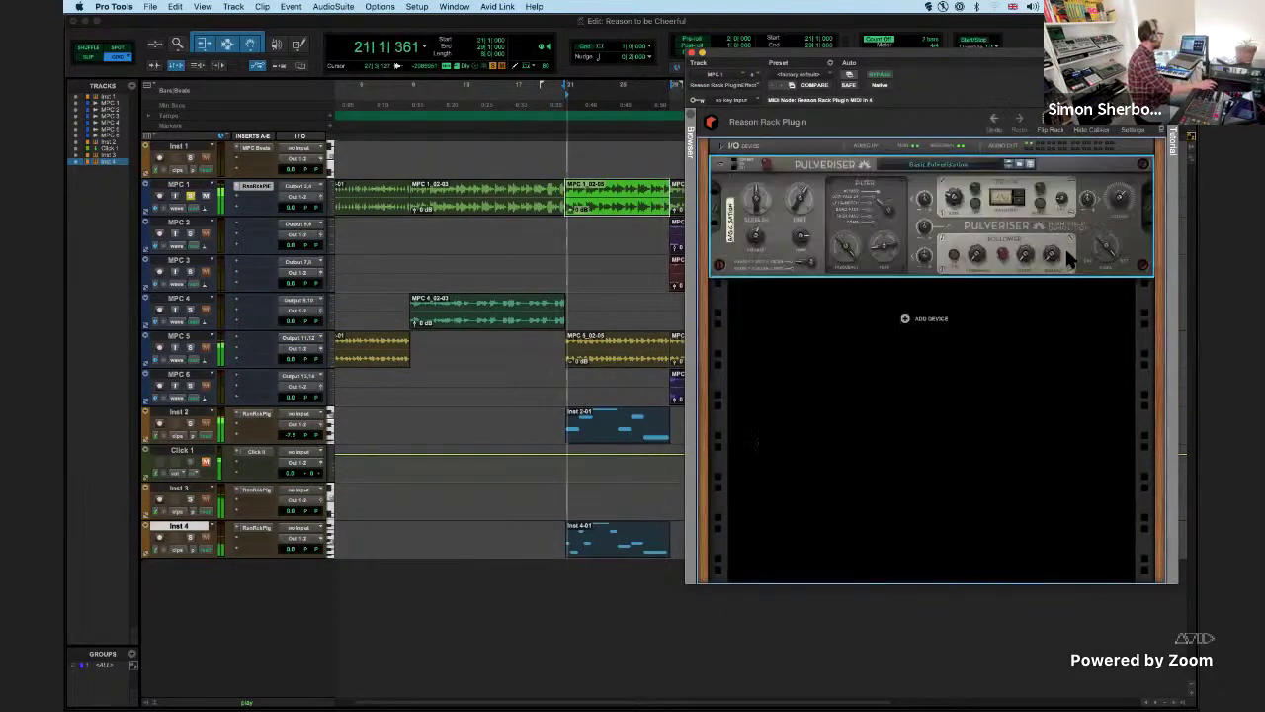
key(space)
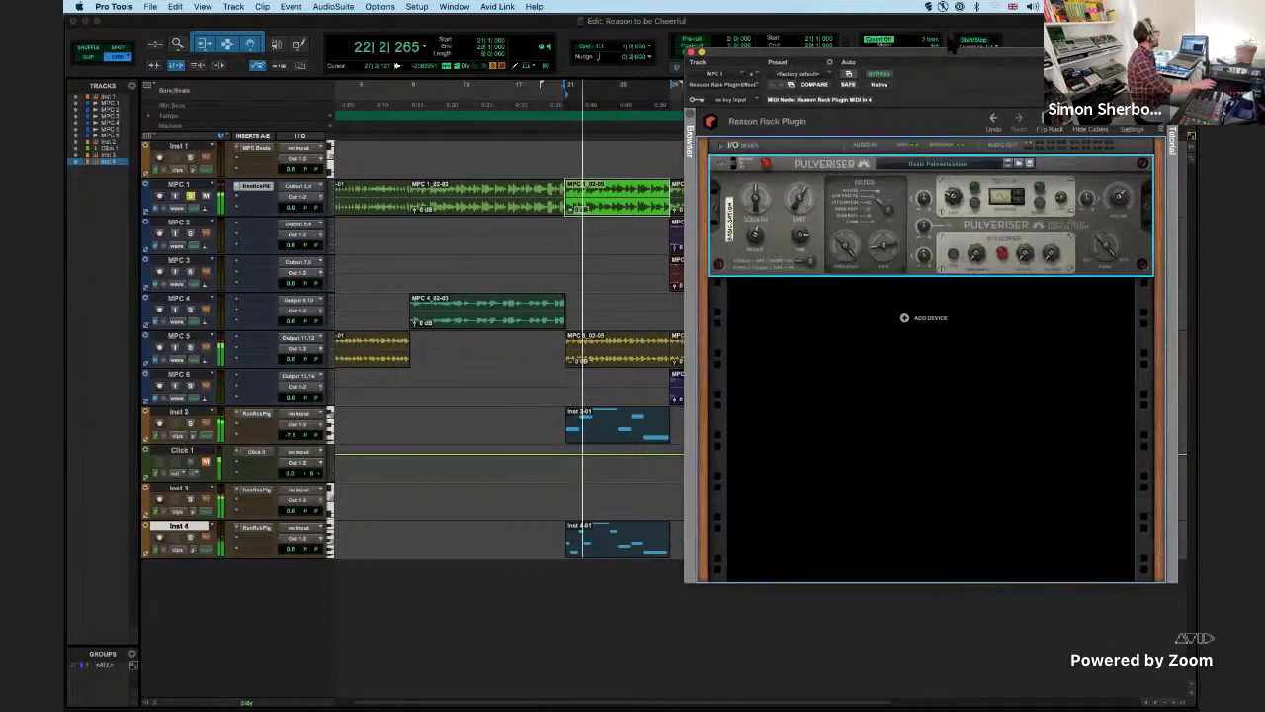
drag(951, 46, 933, 27)
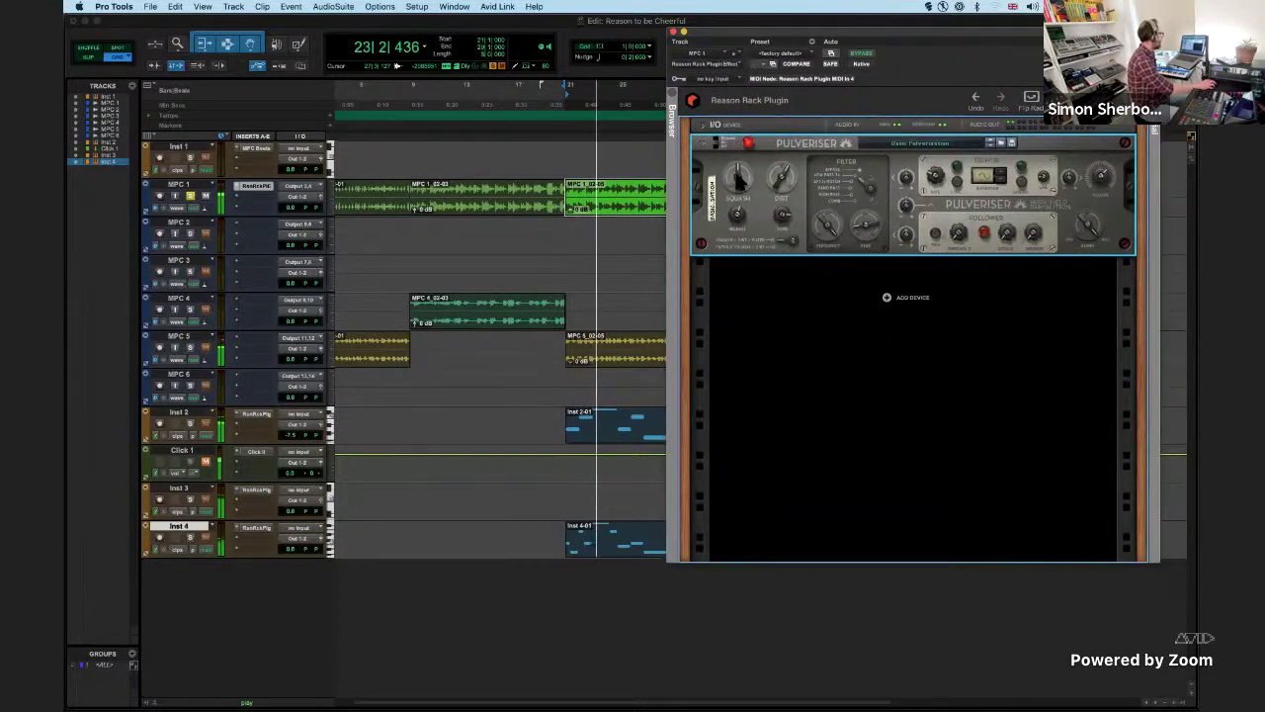
drag(737, 172, 788, 164)
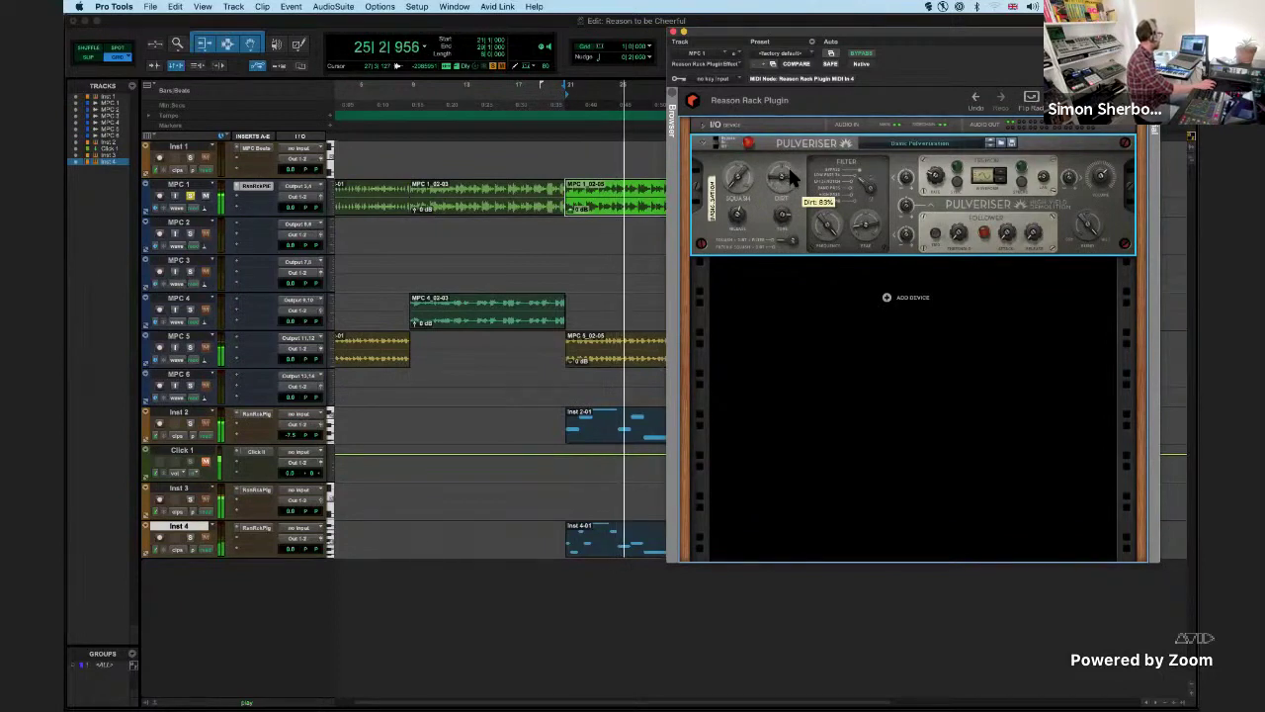
mouse_move(828, 230)
mouse_down()
mouse_move(813, 231)
mouse_move(826, 226)
mouse_move(827, 243)
mouse_move(831, 226)
mouse_up()
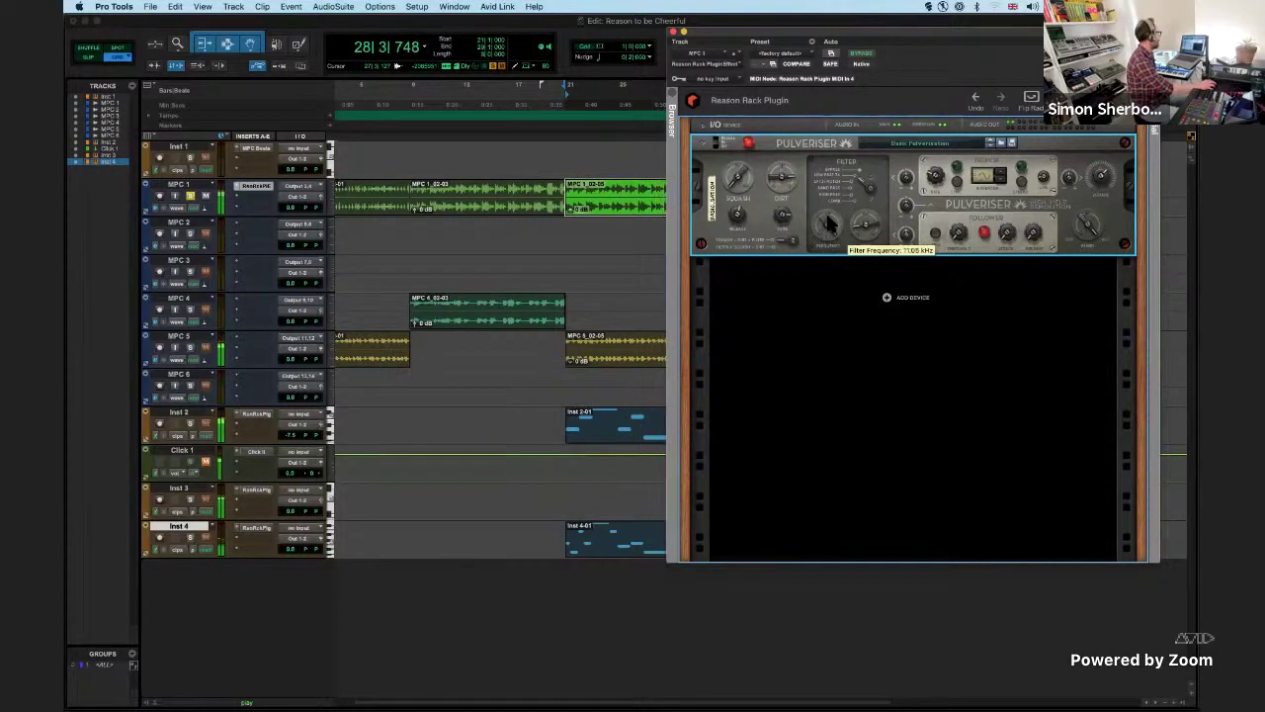
- Add an Audiomatic Retro Transformer below the Pulveriser in the MPC 1 rack
drag(736, 31, 675, 19)
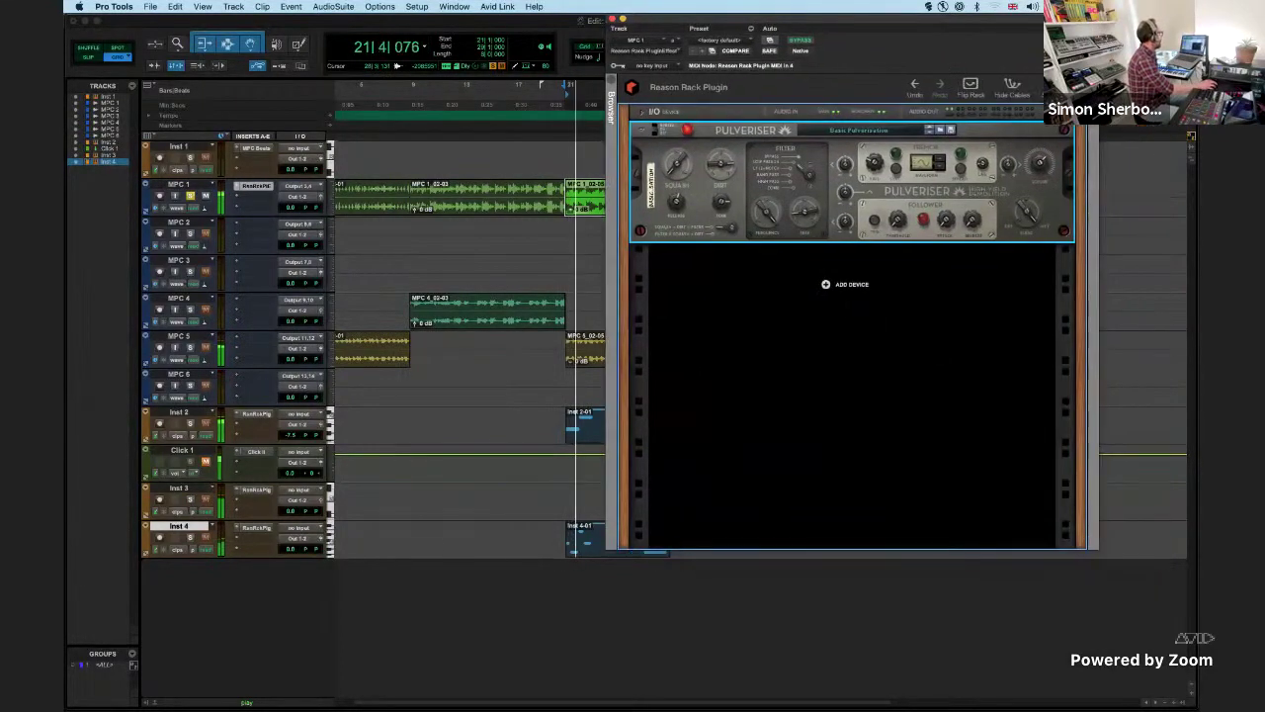
right_click(826, 286)
mouse_move(874, 385)
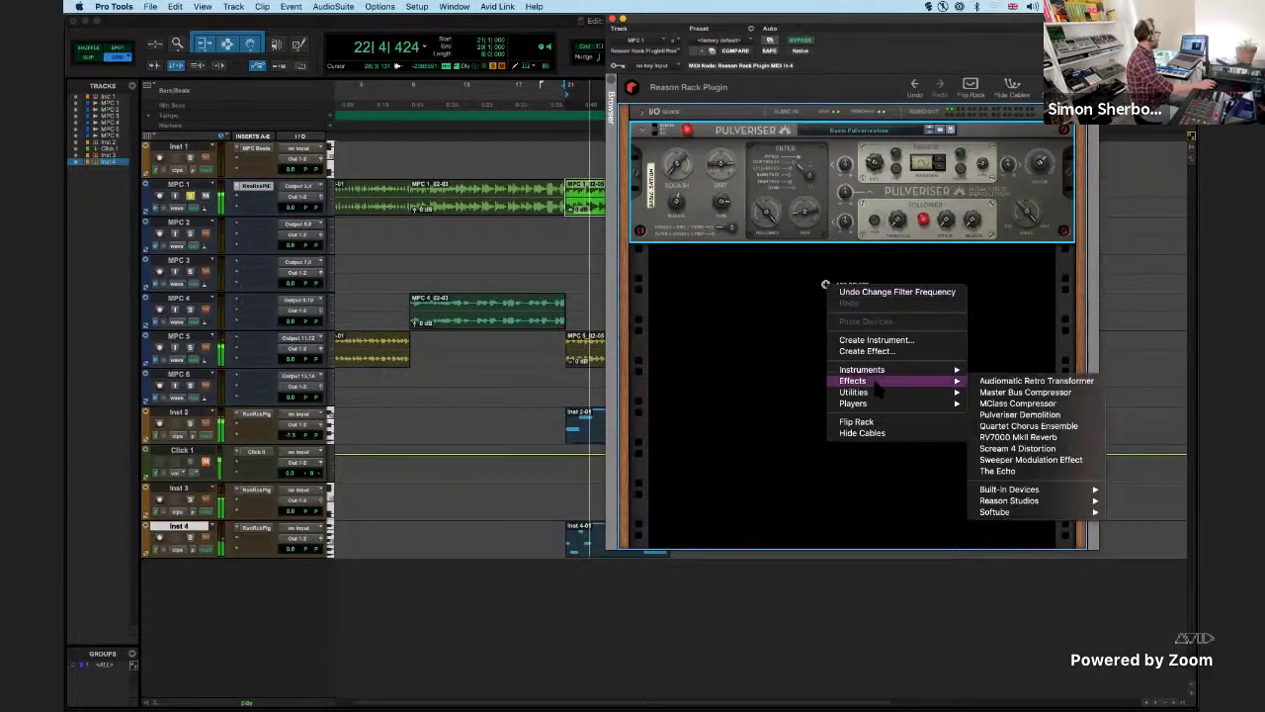
click(1050, 392)
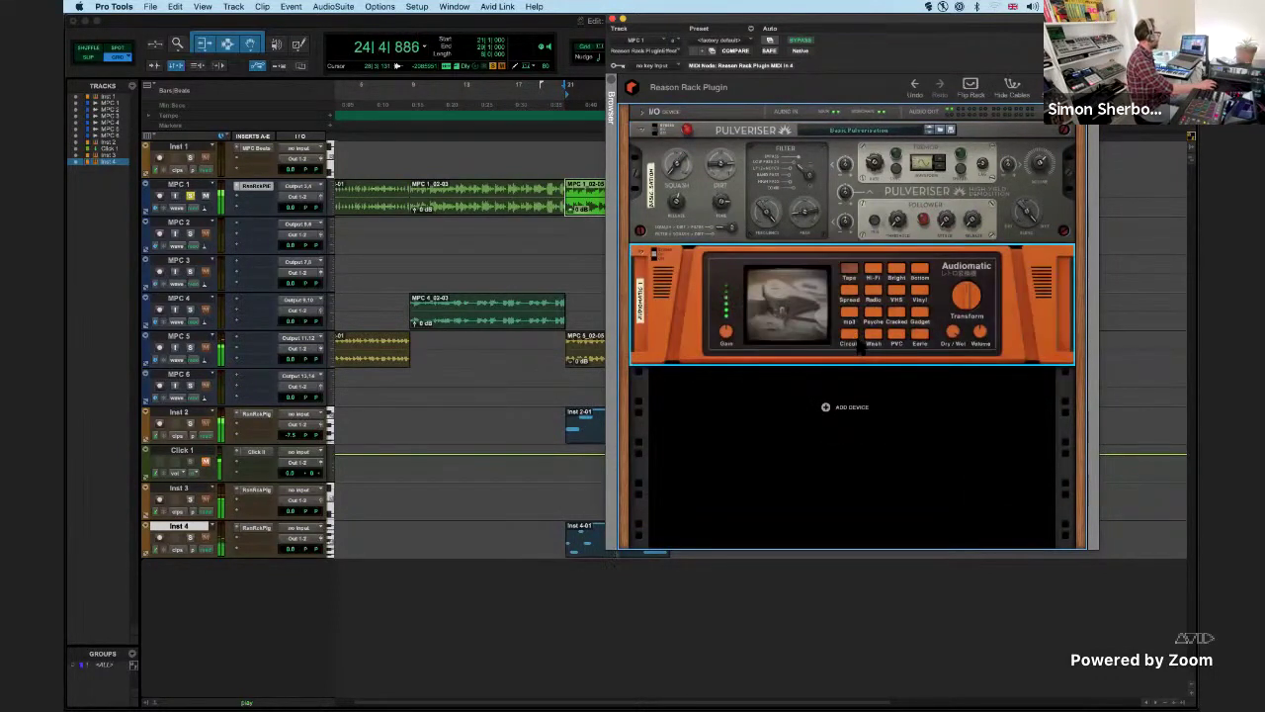
- Audition Audiomatic's Circuit and Bottom presets, choose Vinyl and adjust the Transform amount
click(849, 343)
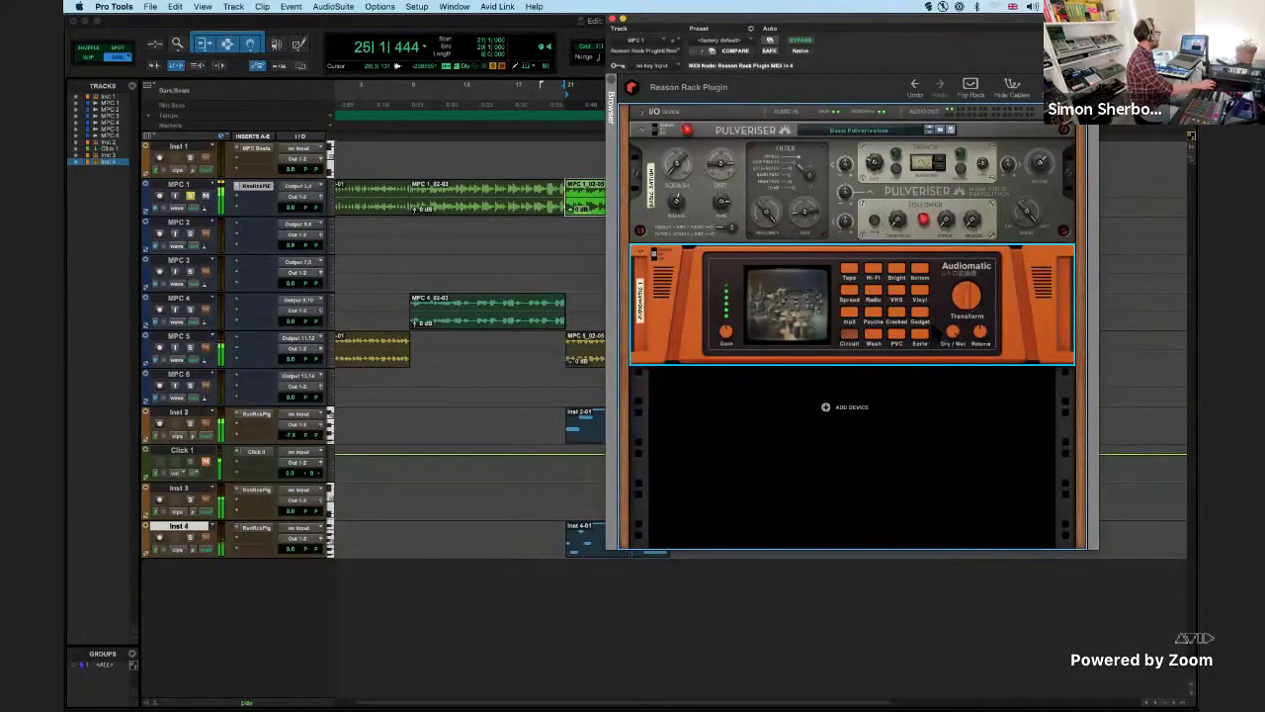
click(923, 273)
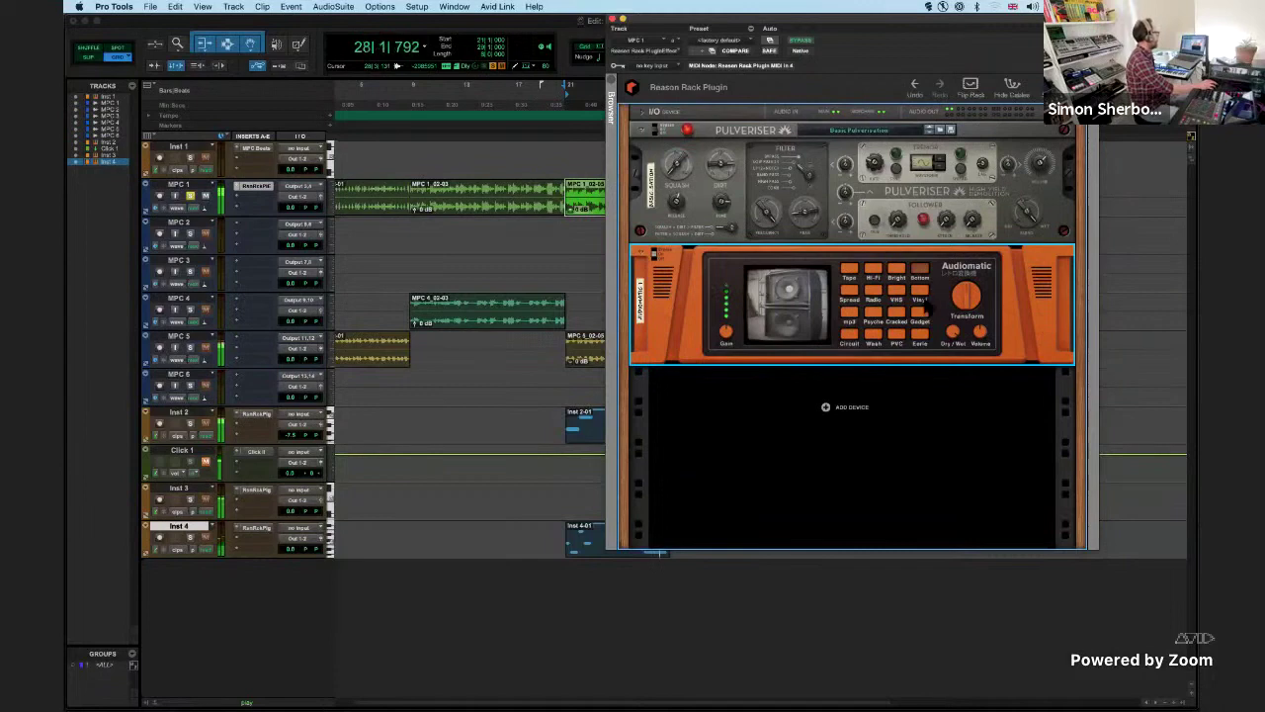
click(920, 298)
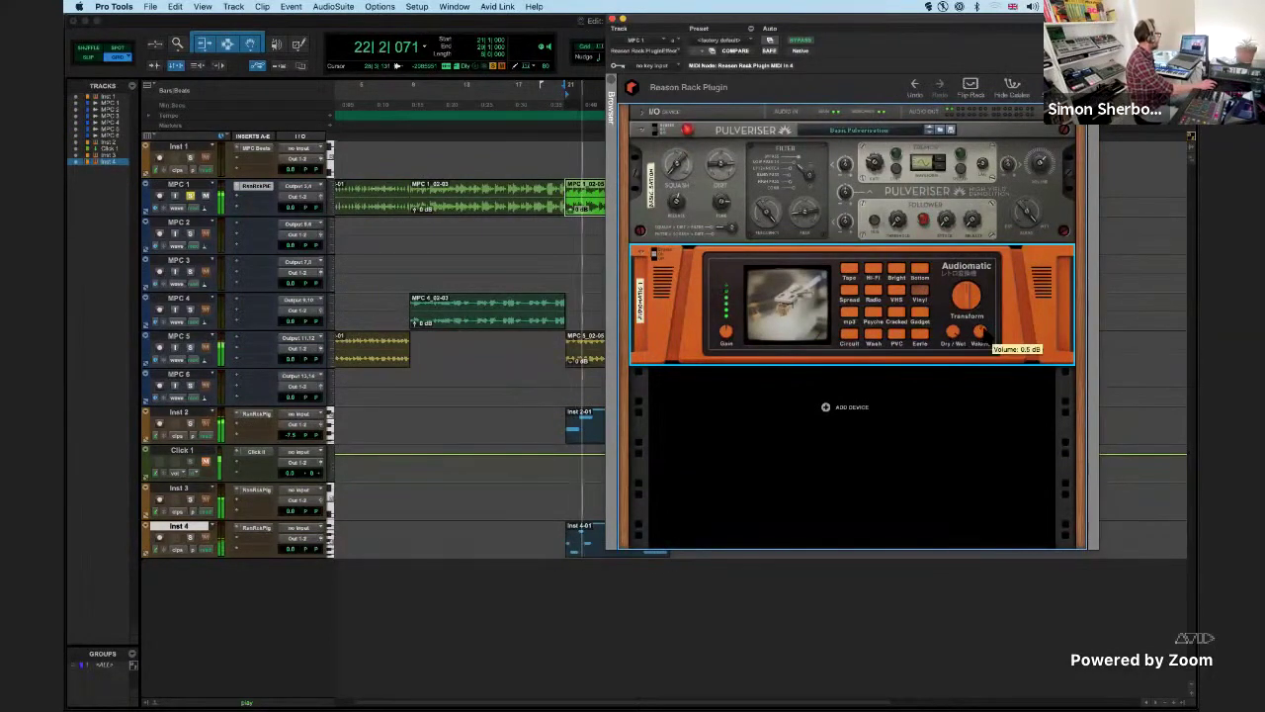
scroll(983, 334, up, 5)
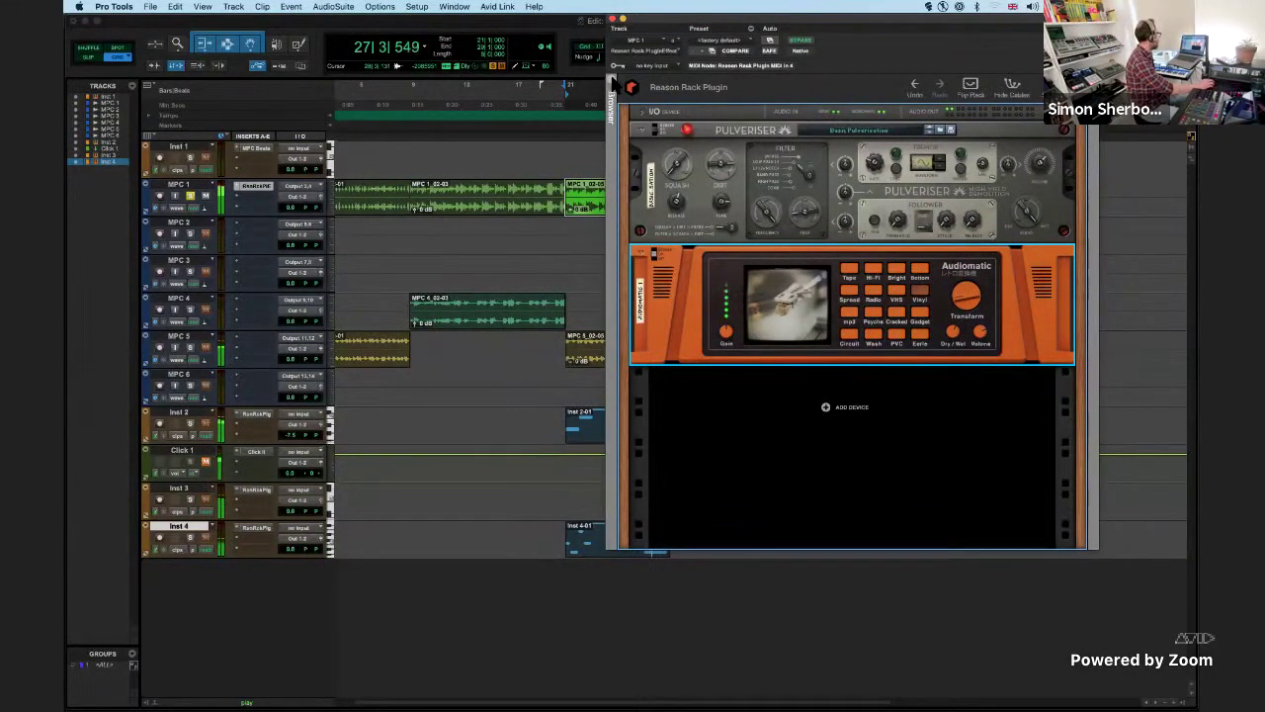
- Find the Master Bus Compressor among the browser's effects and add it below Audiomatic
click(612, 80)
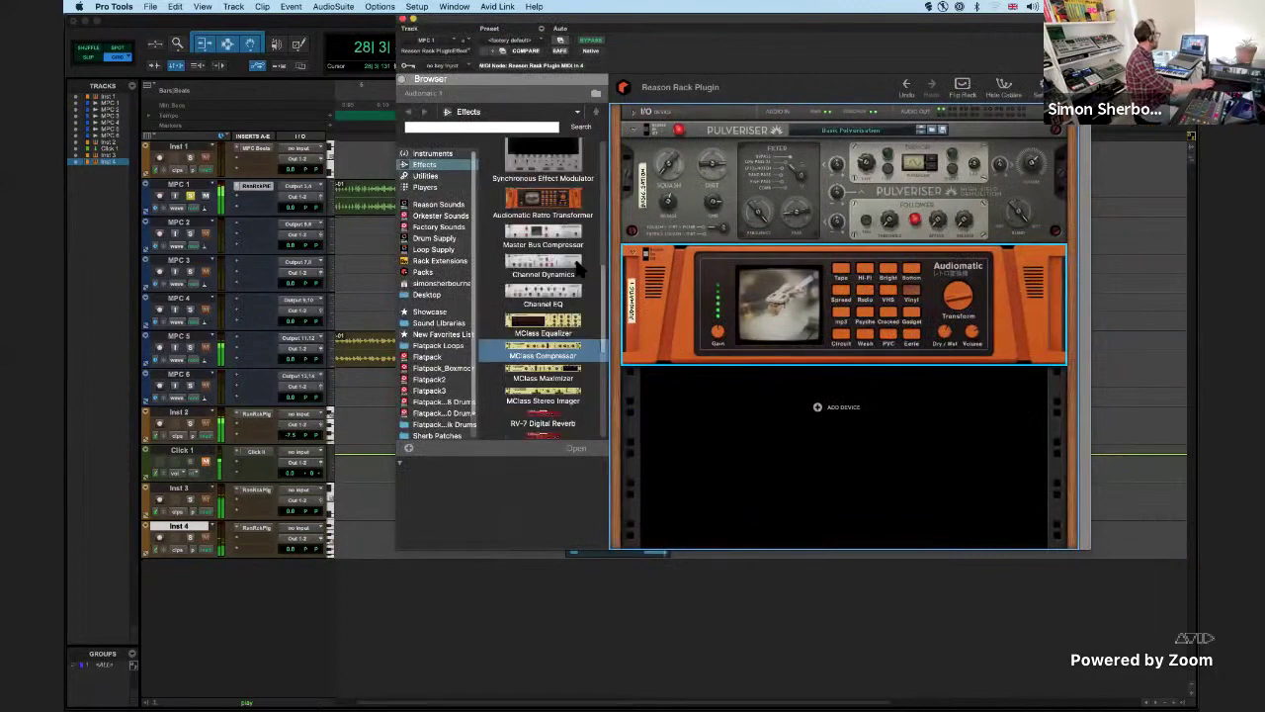
scroll(580, 269, up, 10)
scroll(566, 299, down, 8)
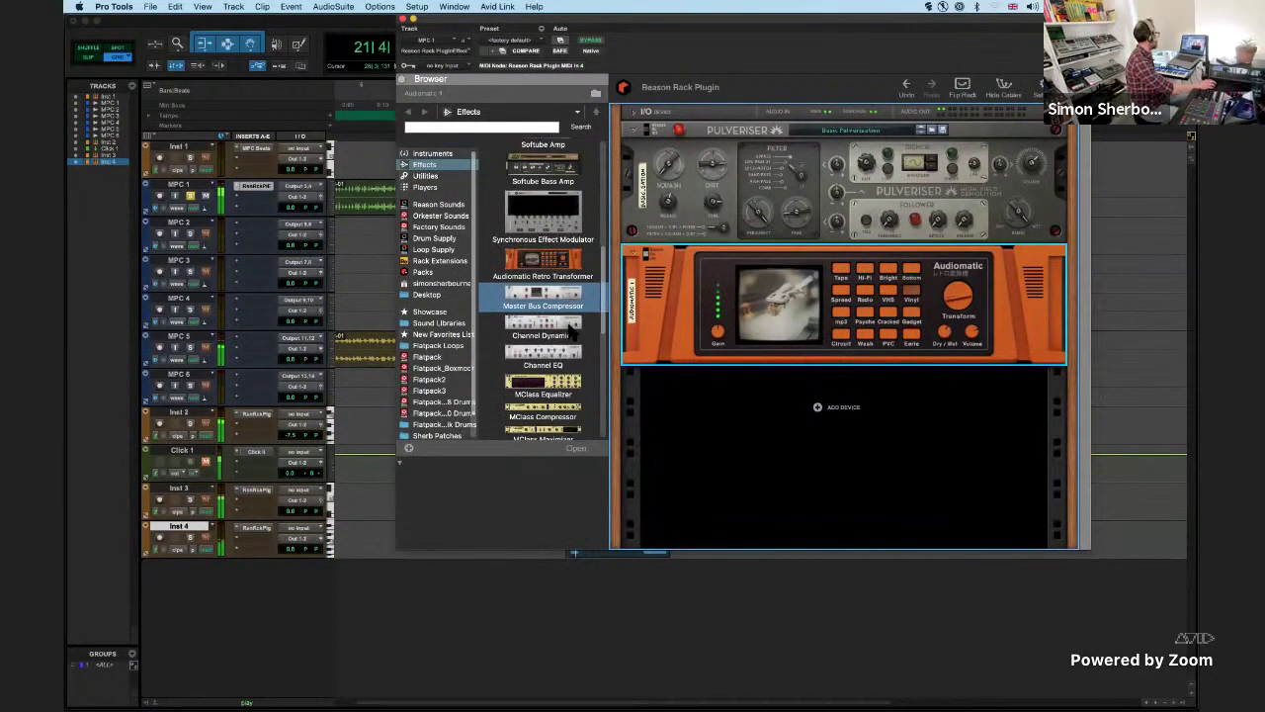
drag(543, 302, 850, 425)
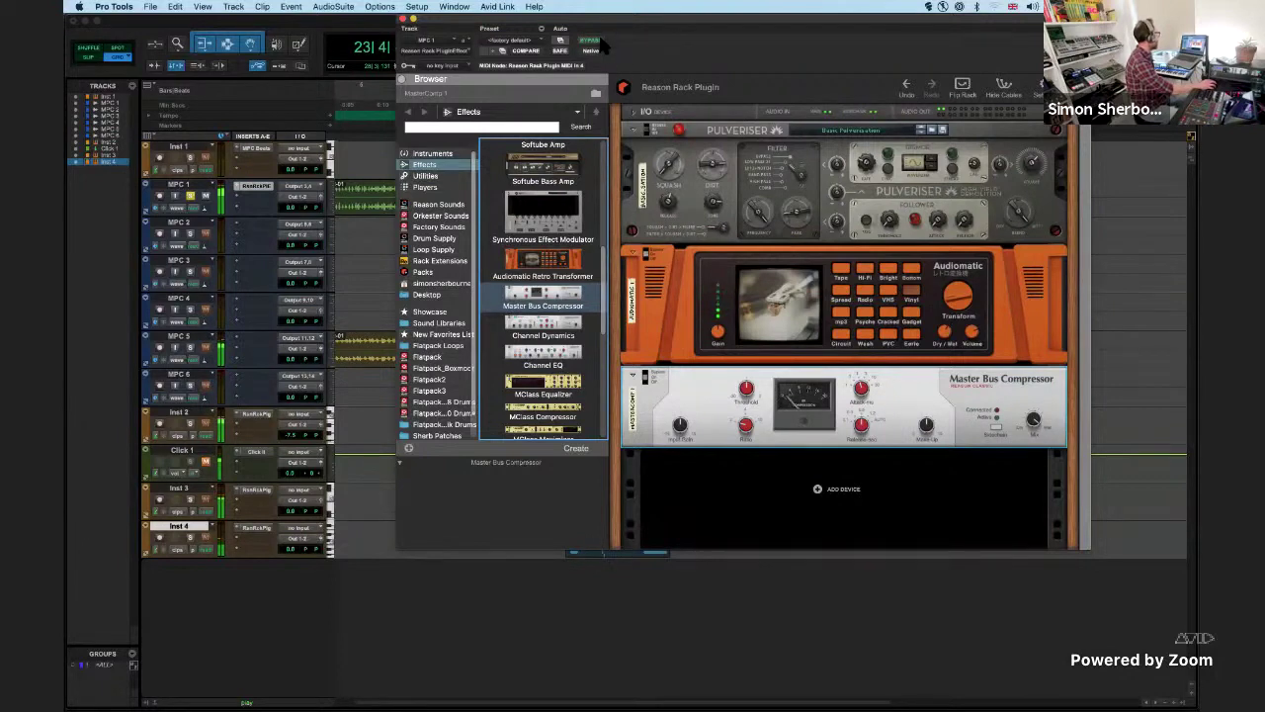
- Bypass the MPC 1 rack to compare the dry drums, collapse its browser and switch the effects back on
click(593, 40)
click(407, 82)
drag(637, 21, 831, 31)
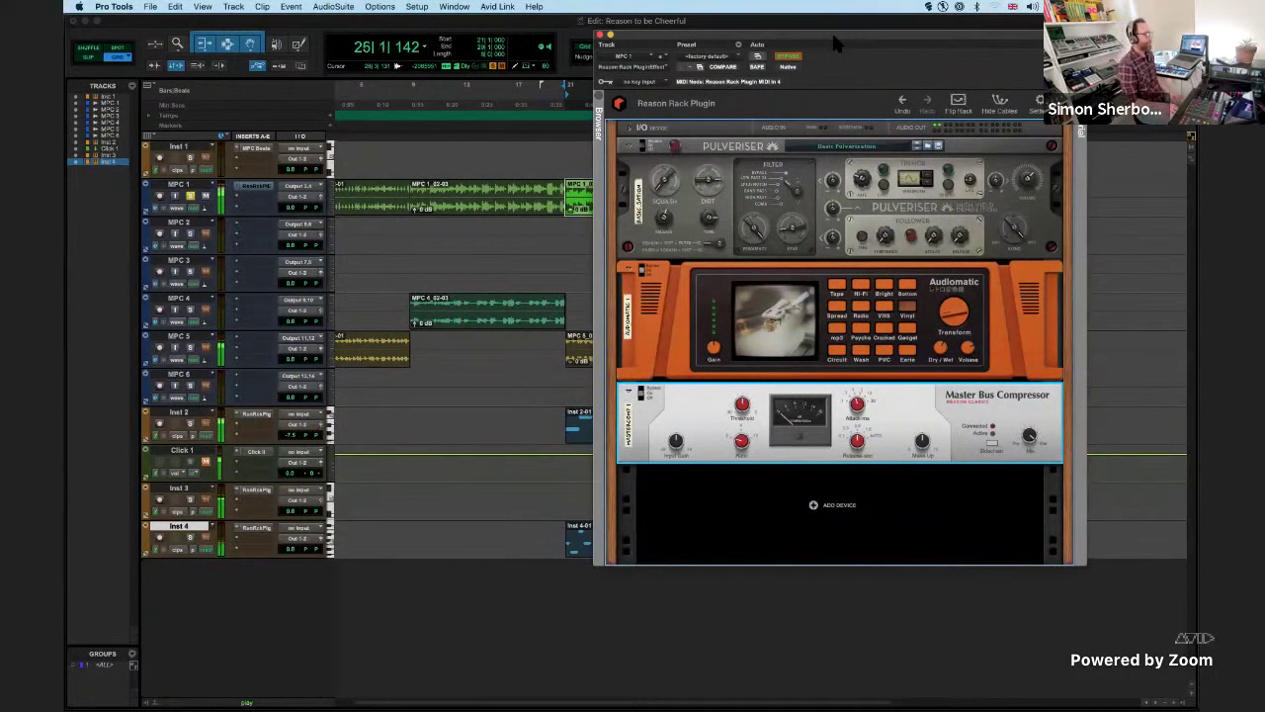
click(786, 57)
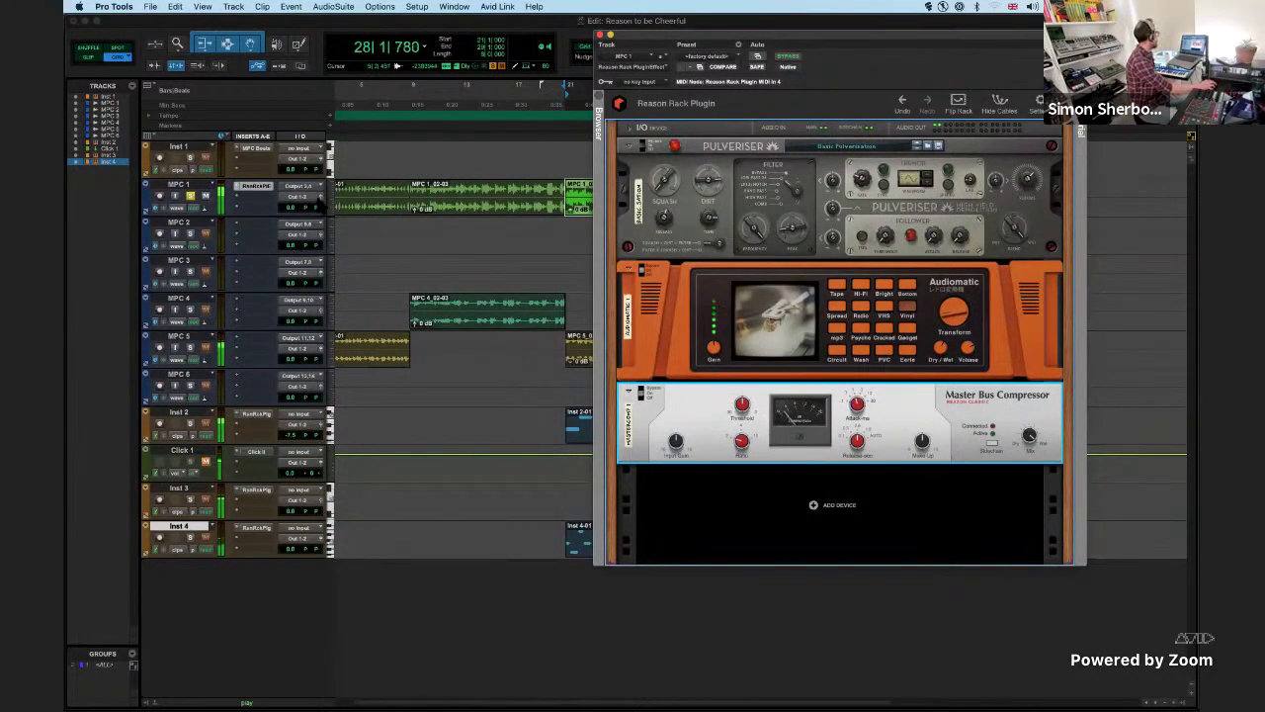
- Lower the MPC 1 track's output volume to -4.1 dB and close its Reason Rack Plugin window
click(297, 195)
drag(87, 395, 87, 406)
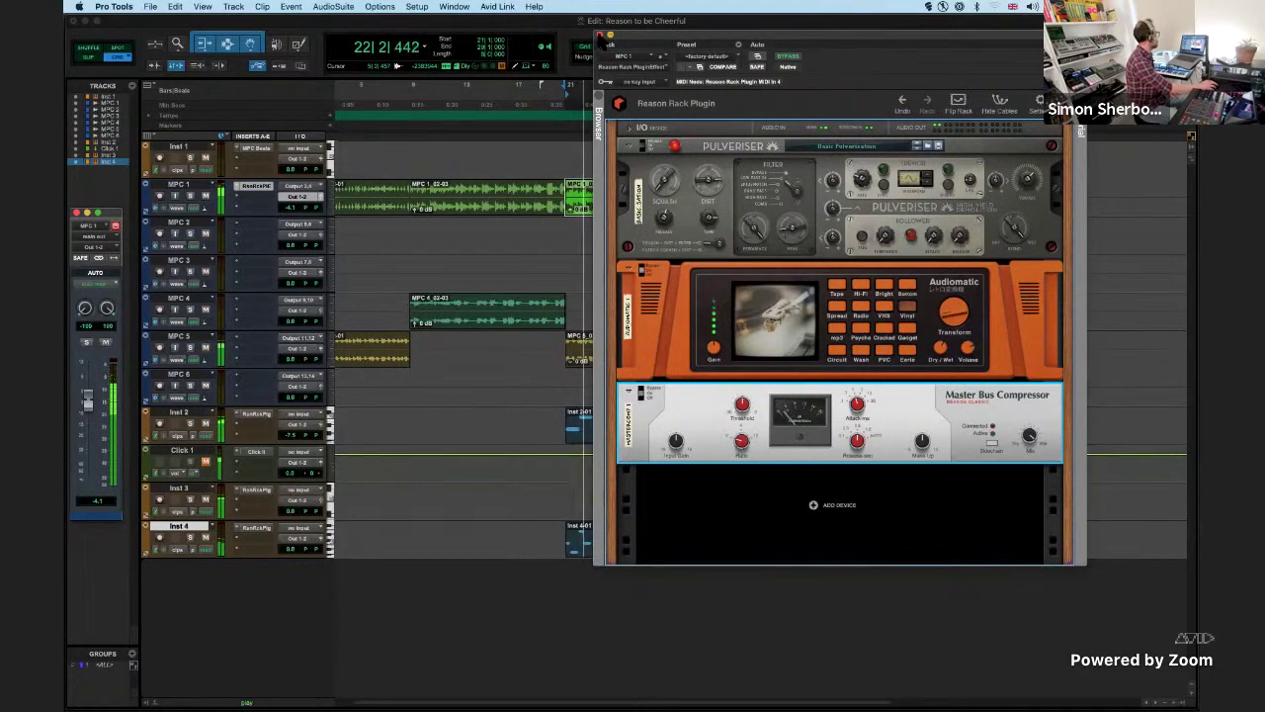
click(599, 36)
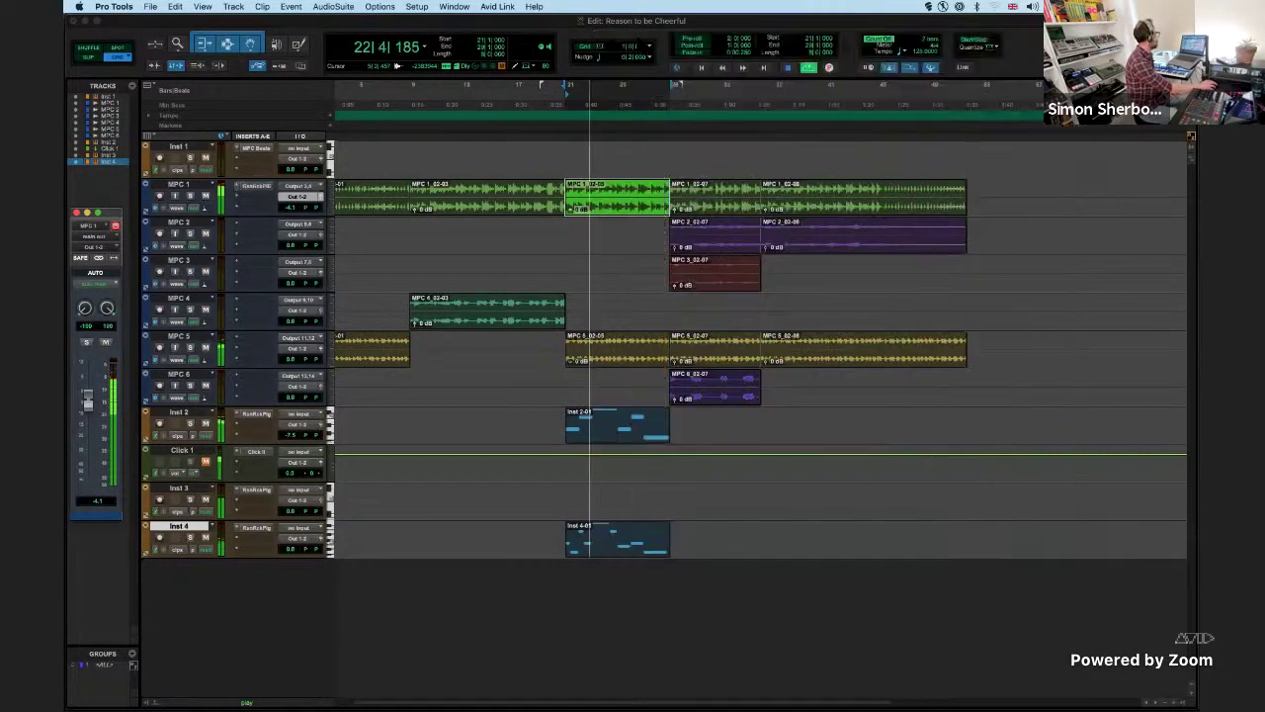
- Play the MPC 2 clip at bar 36 soloed and insert the stereo Reason Rack Plugin Effect on MPC 2
click(810, 242)
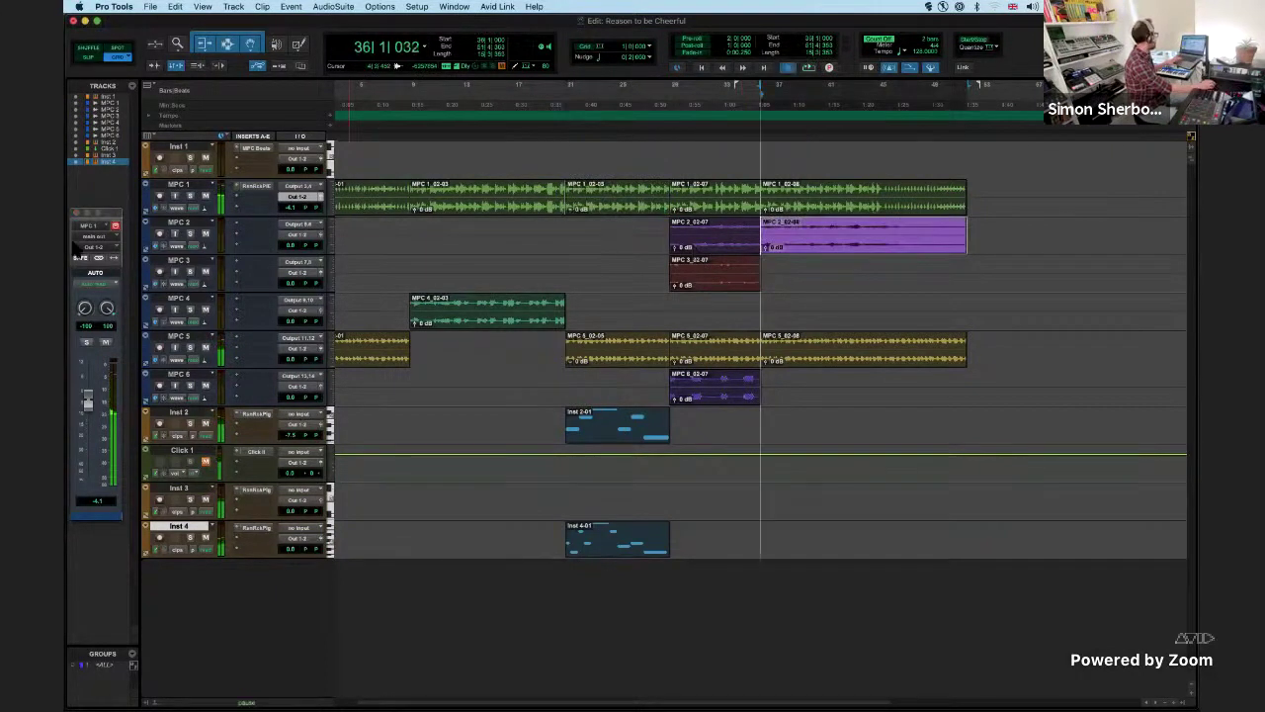
click(254, 222)
mouse_move(318, 223)
key(Escape)
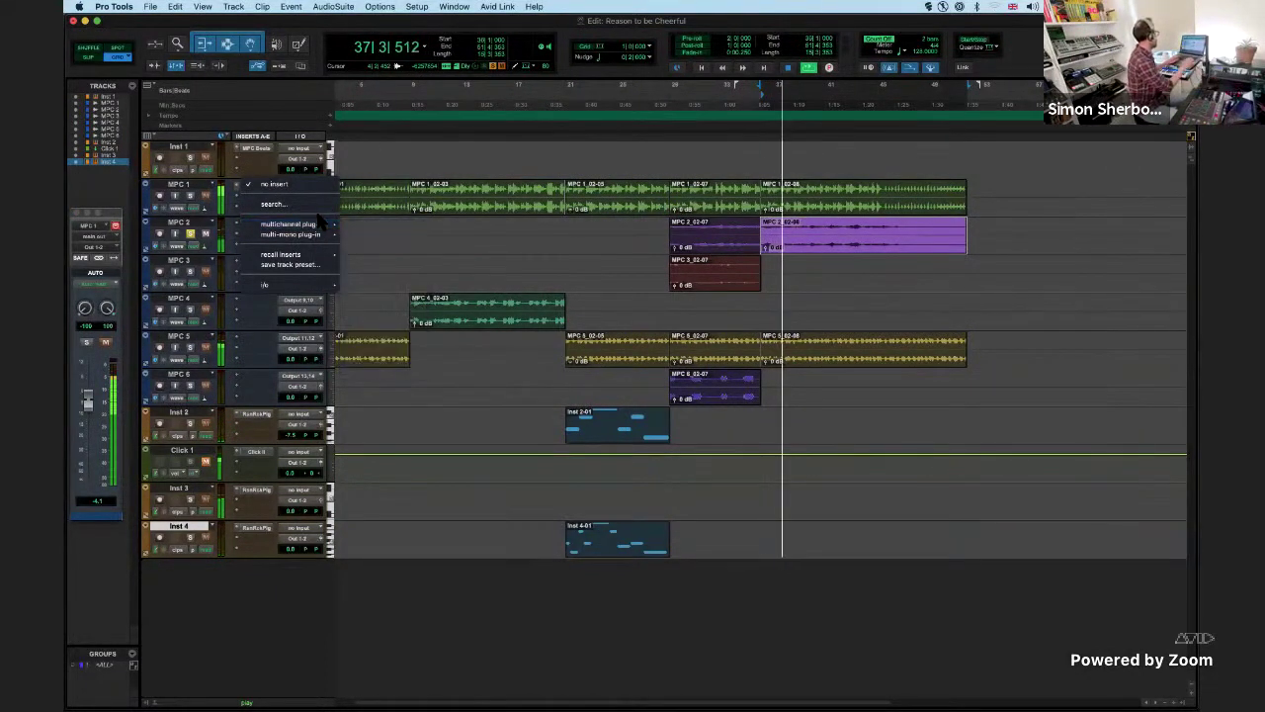
text(reas)
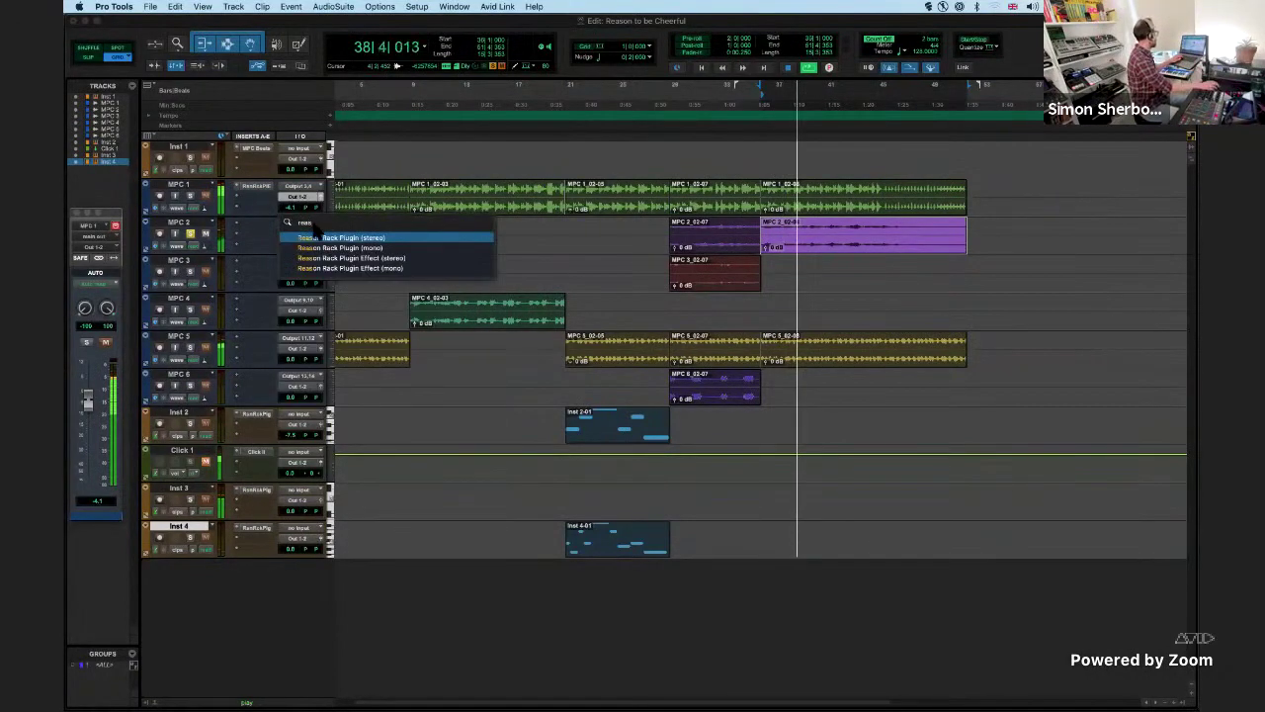
click(376, 261)
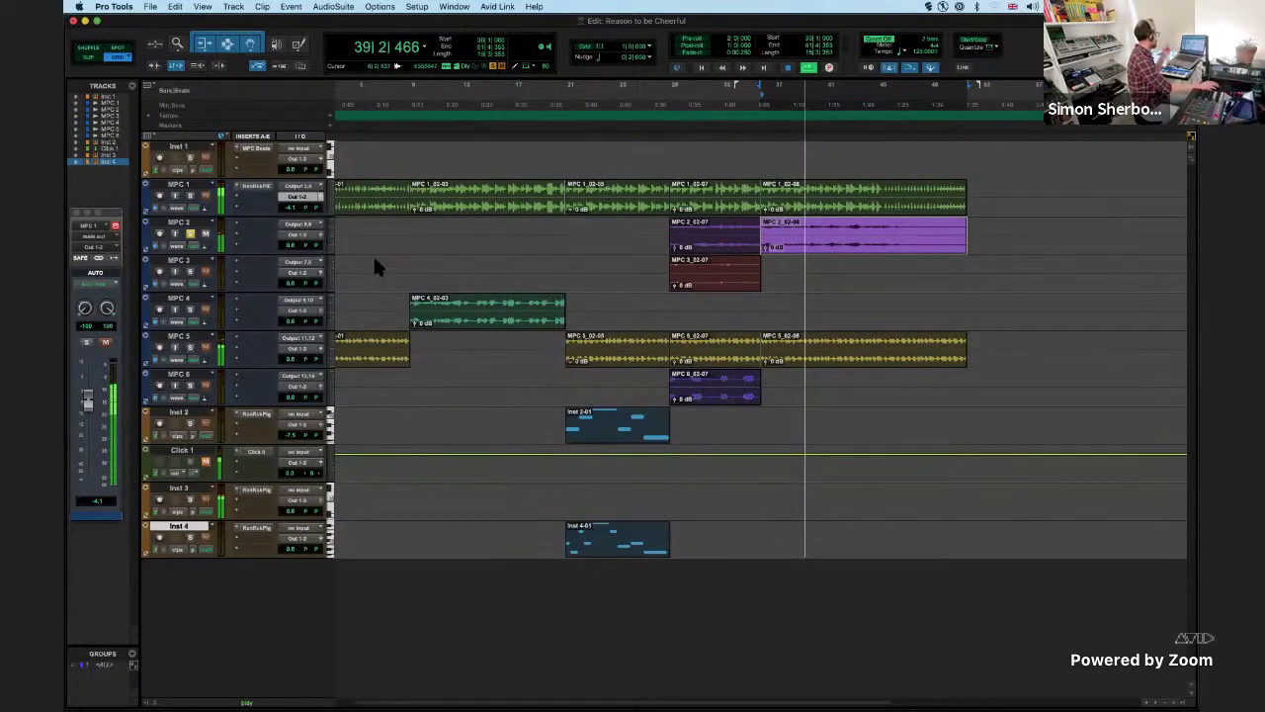
- Add The Echo to the MPC 2 rack and reposition the plugin window to uncover the MPC 2 clip
drag(884, 40, 967, 32)
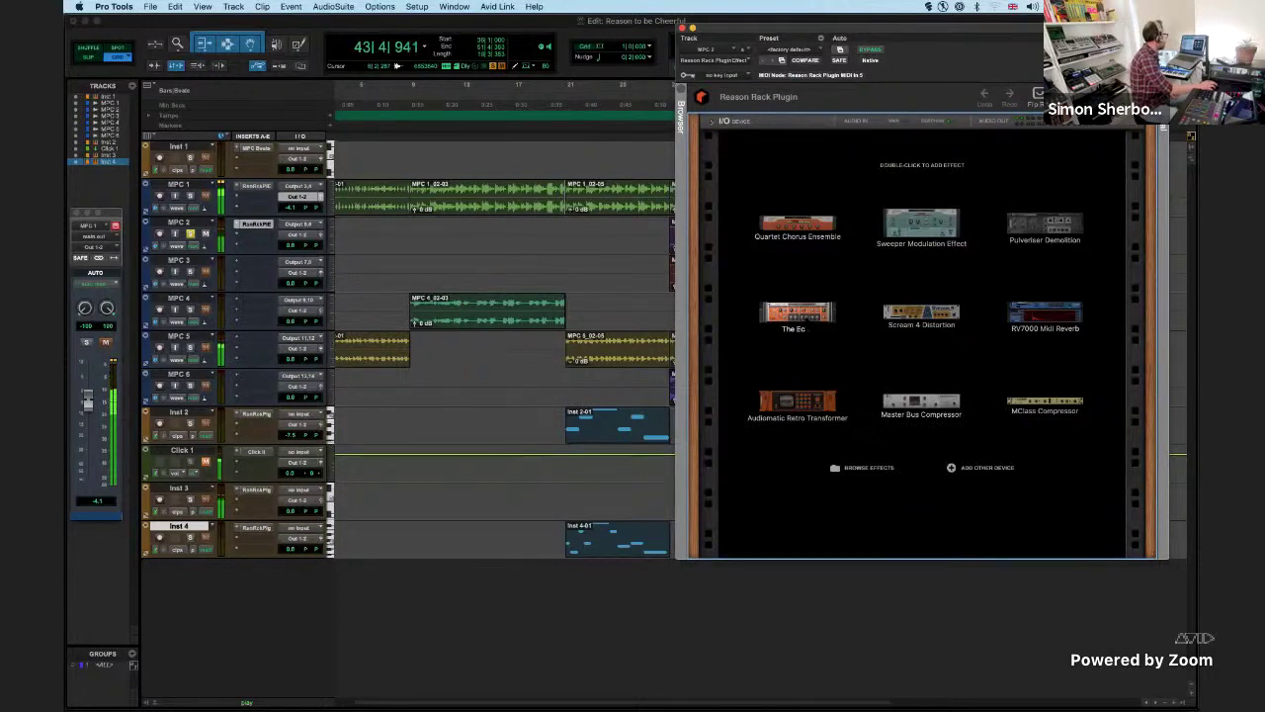
double_click(797, 316)
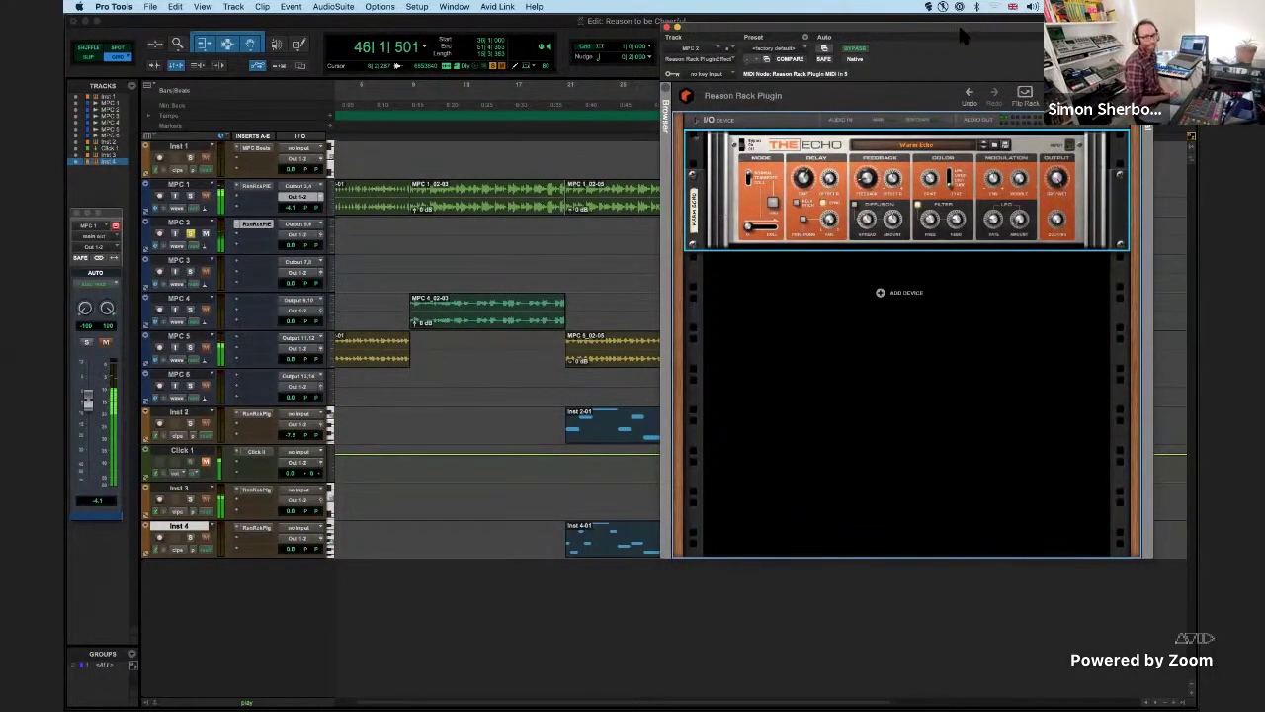
drag(940, 30, 932, 49)
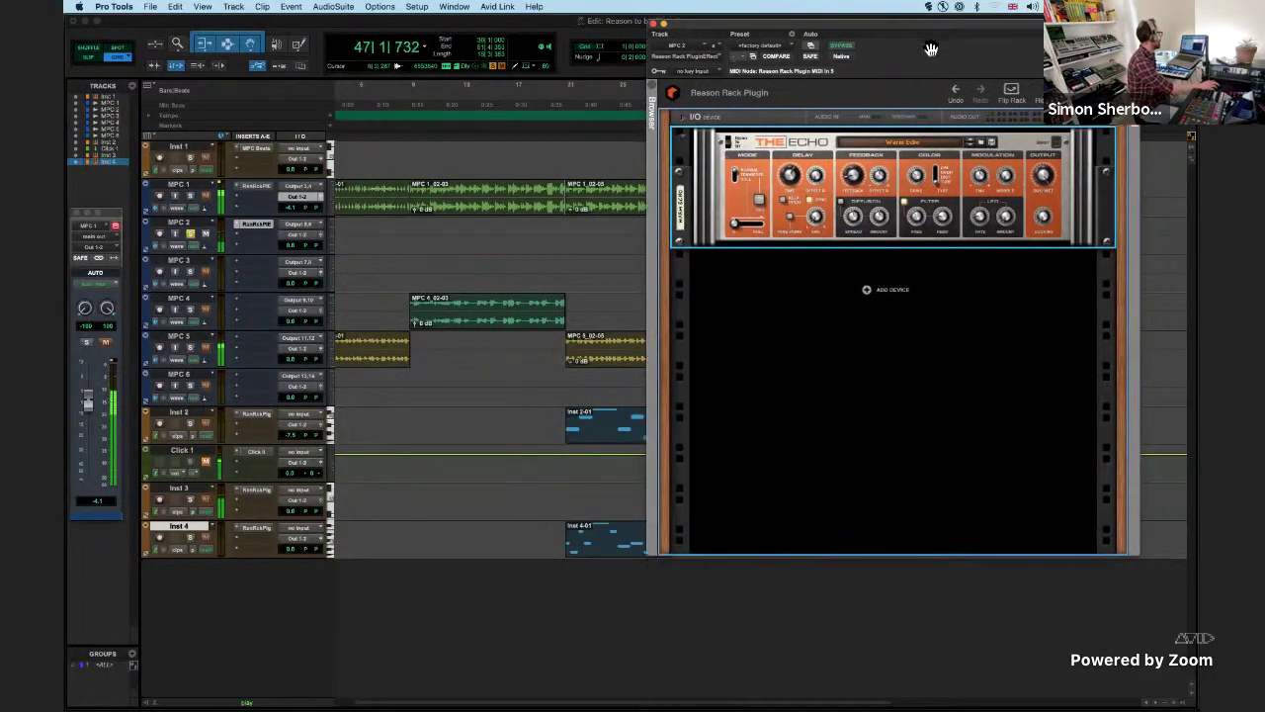
drag(824, 21, 768, 18)
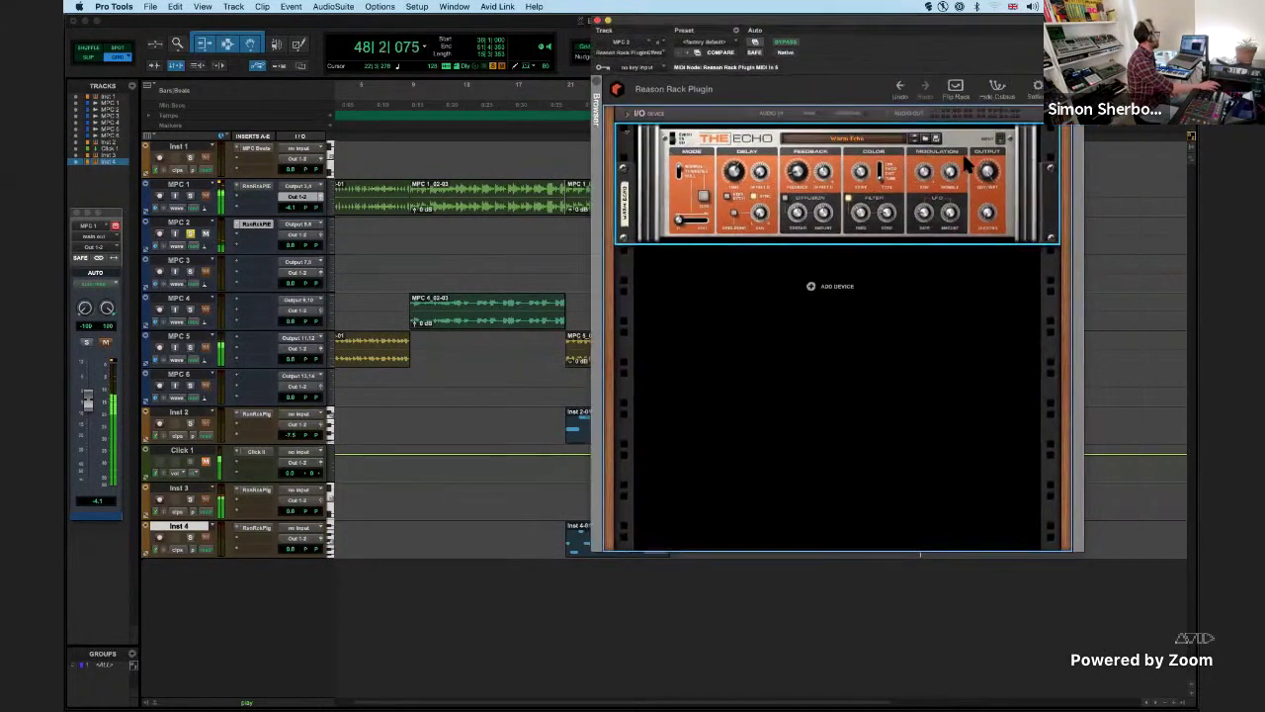
drag(935, 27, 599, 84)
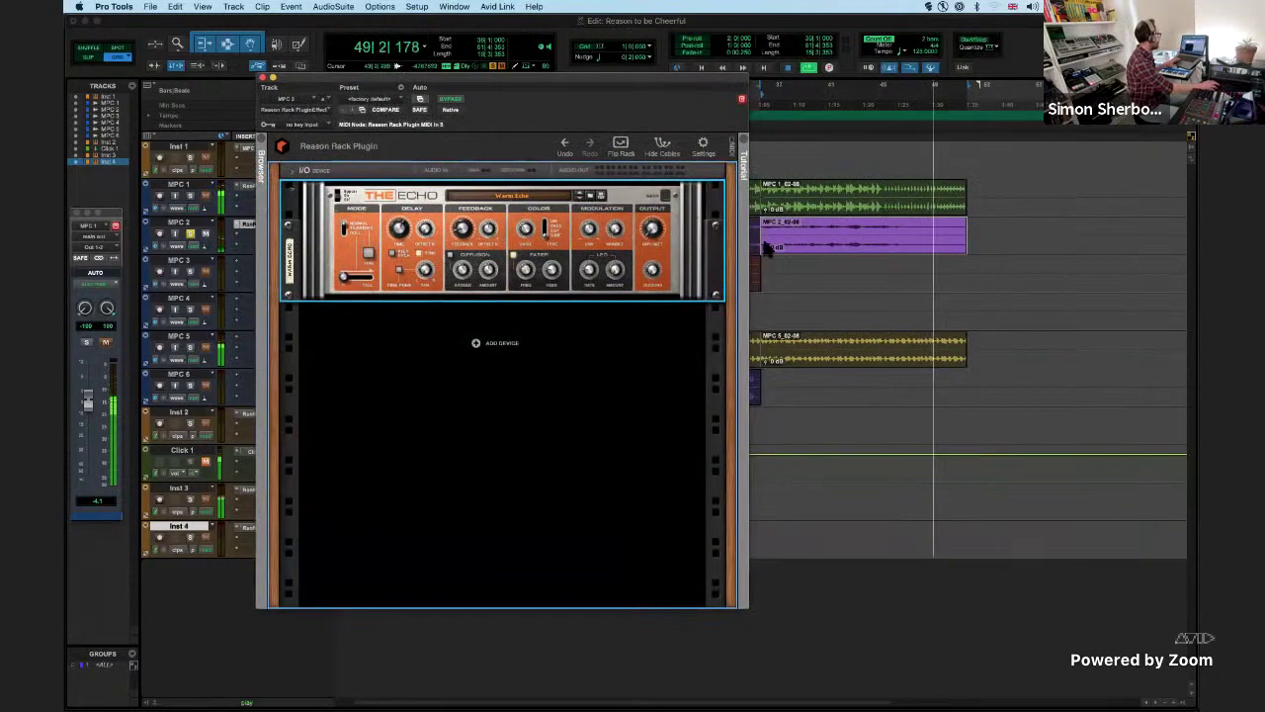
- Restart playback from the MPC 2 clip at bar 36 to hear it through The Echo
key(space)
double_click(808, 247)
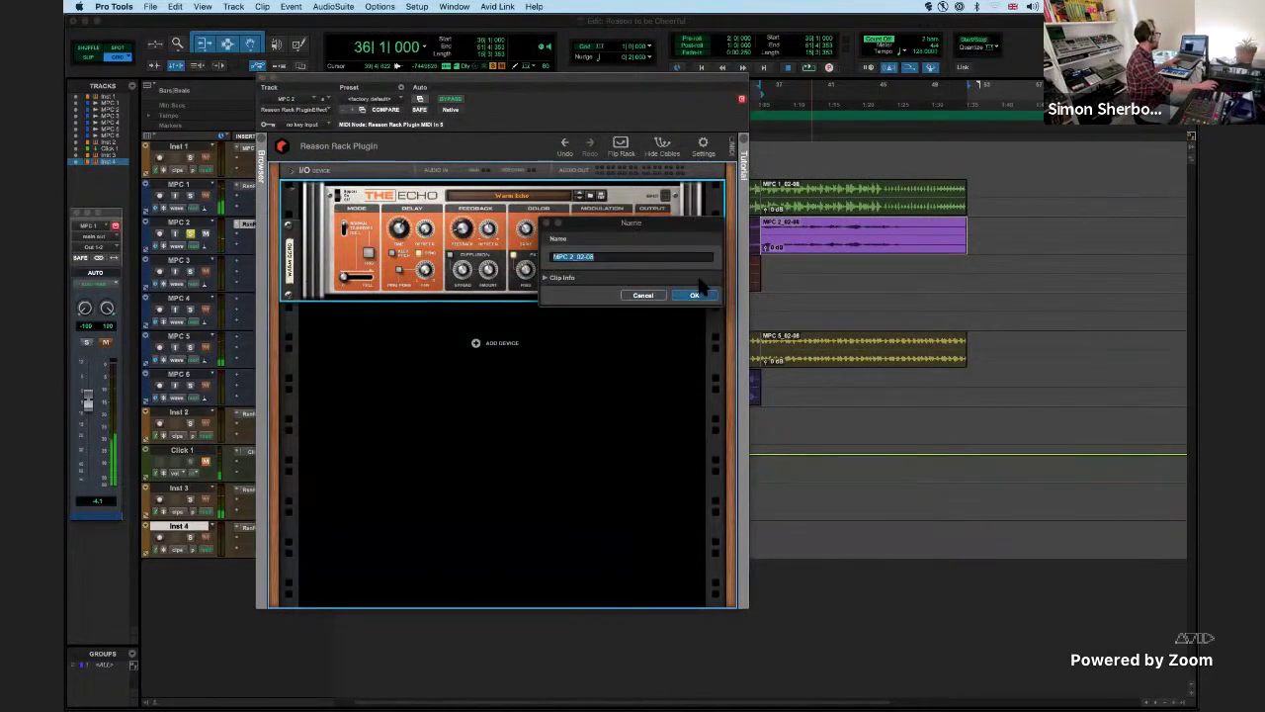
click(695, 294)
click(805, 247)
key(space)
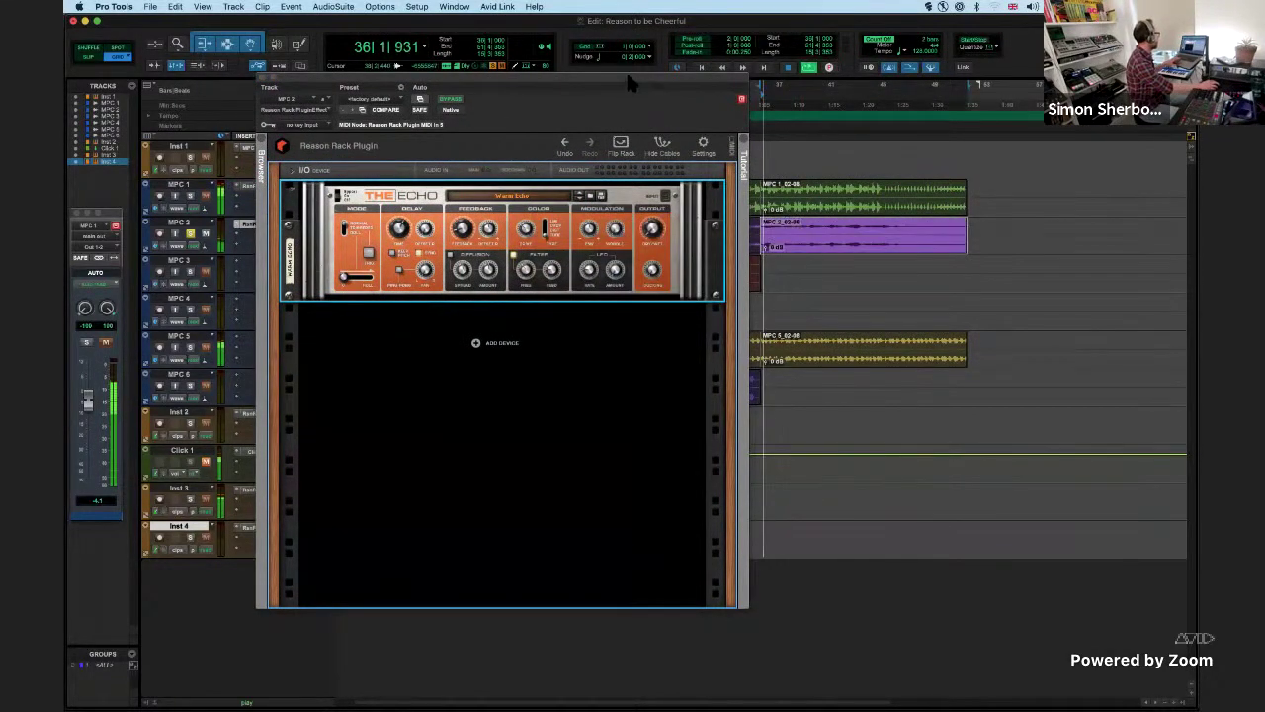
- Load the Dreamy Taped Voice preset into The Echo on MPC 2 and close the rack window
drag(629, 83, 898, 58)
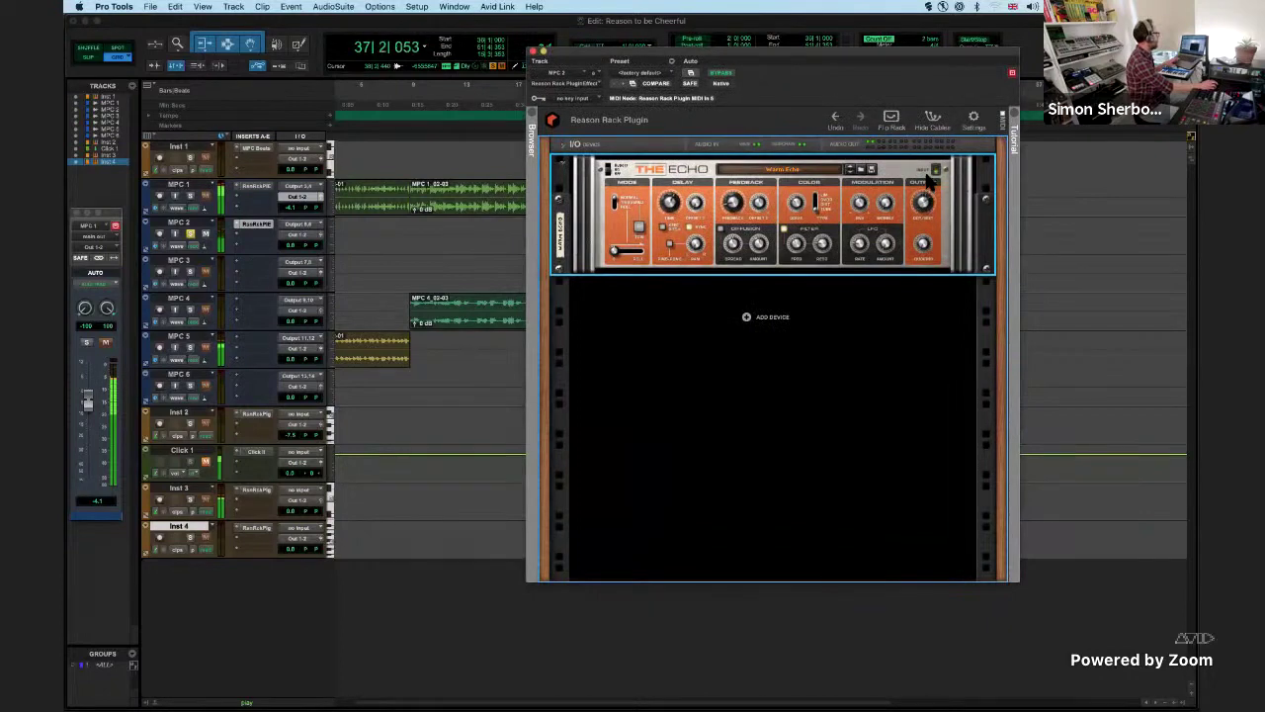
drag(896, 53, 965, 40)
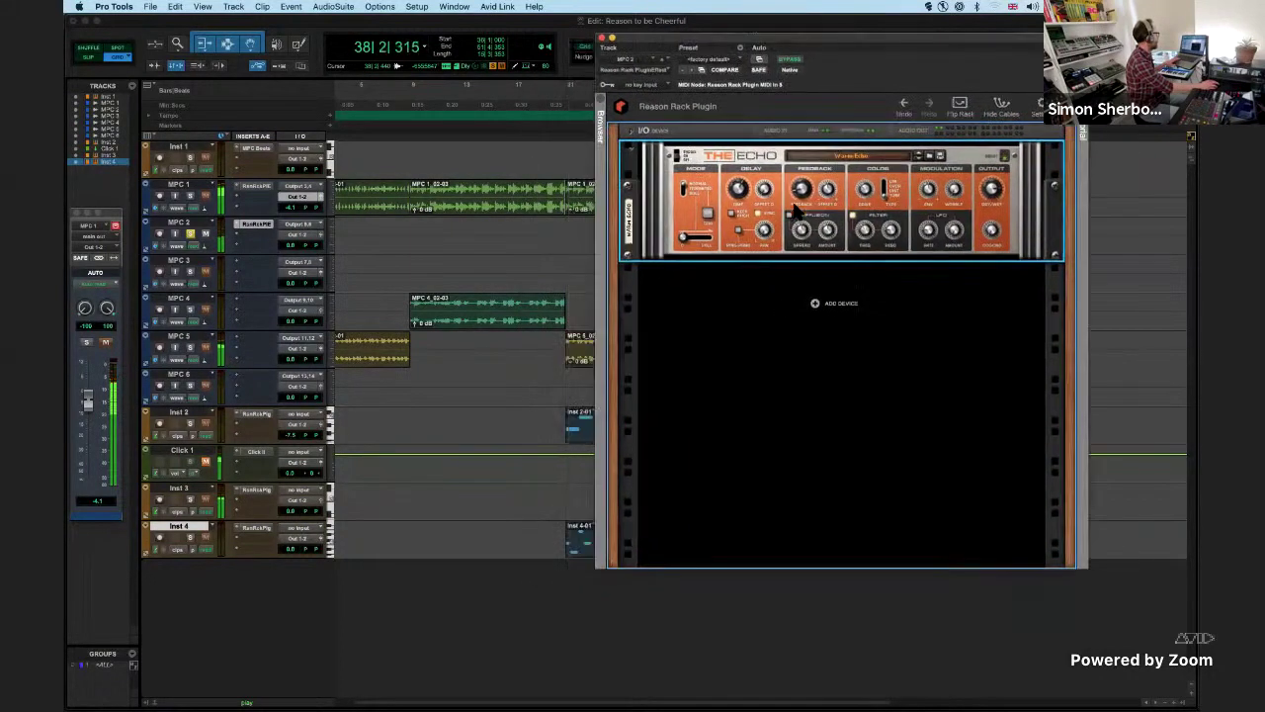
drag(740, 199, 740, 202)
click(872, 156)
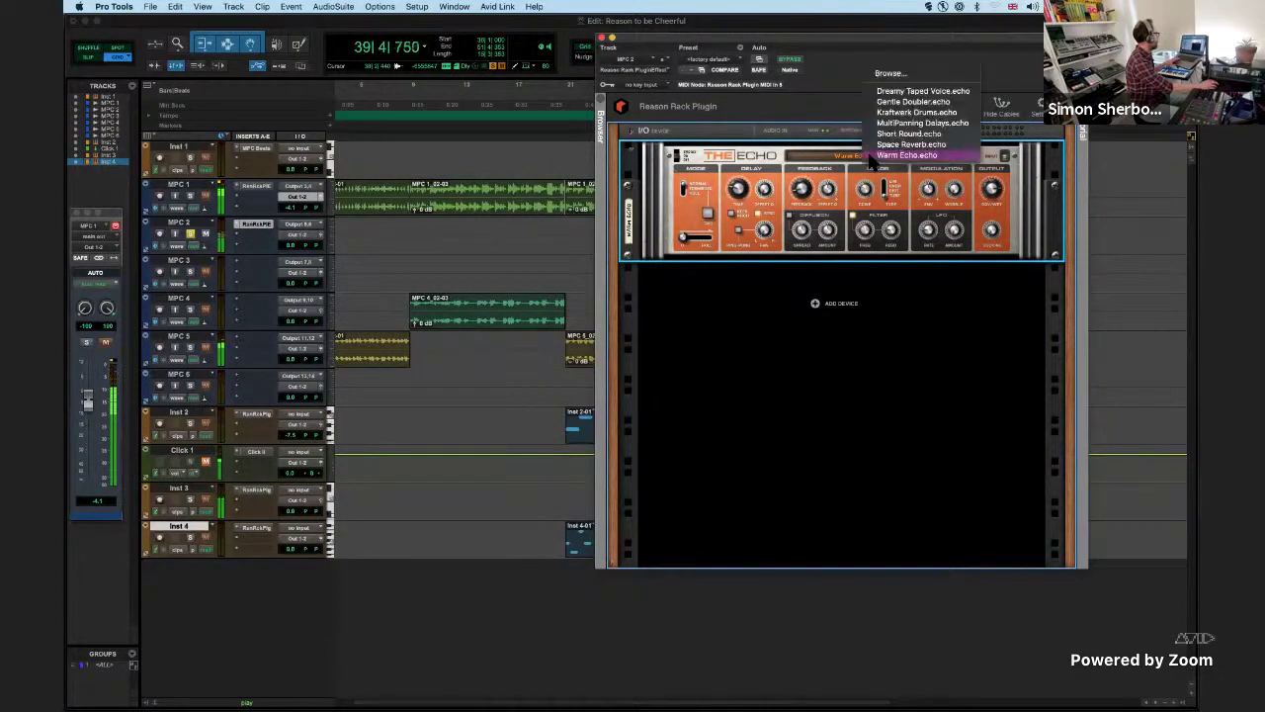
click(954, 92)
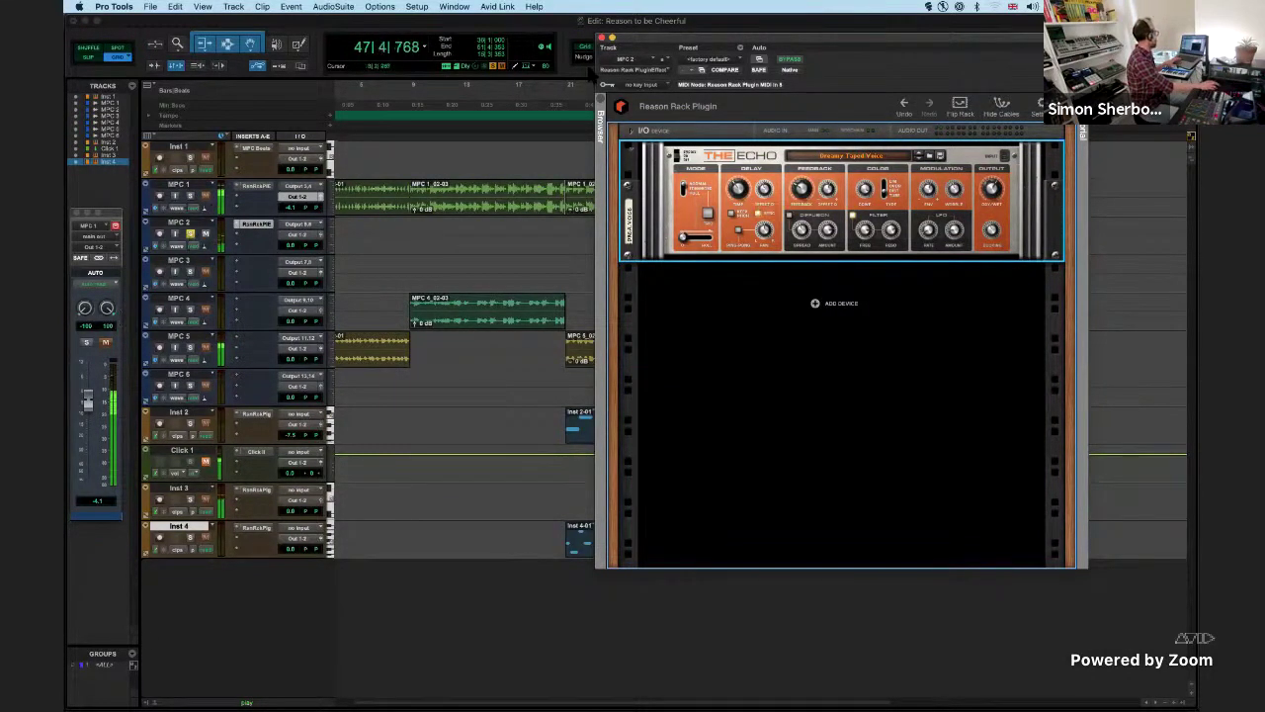
click(601, 39)
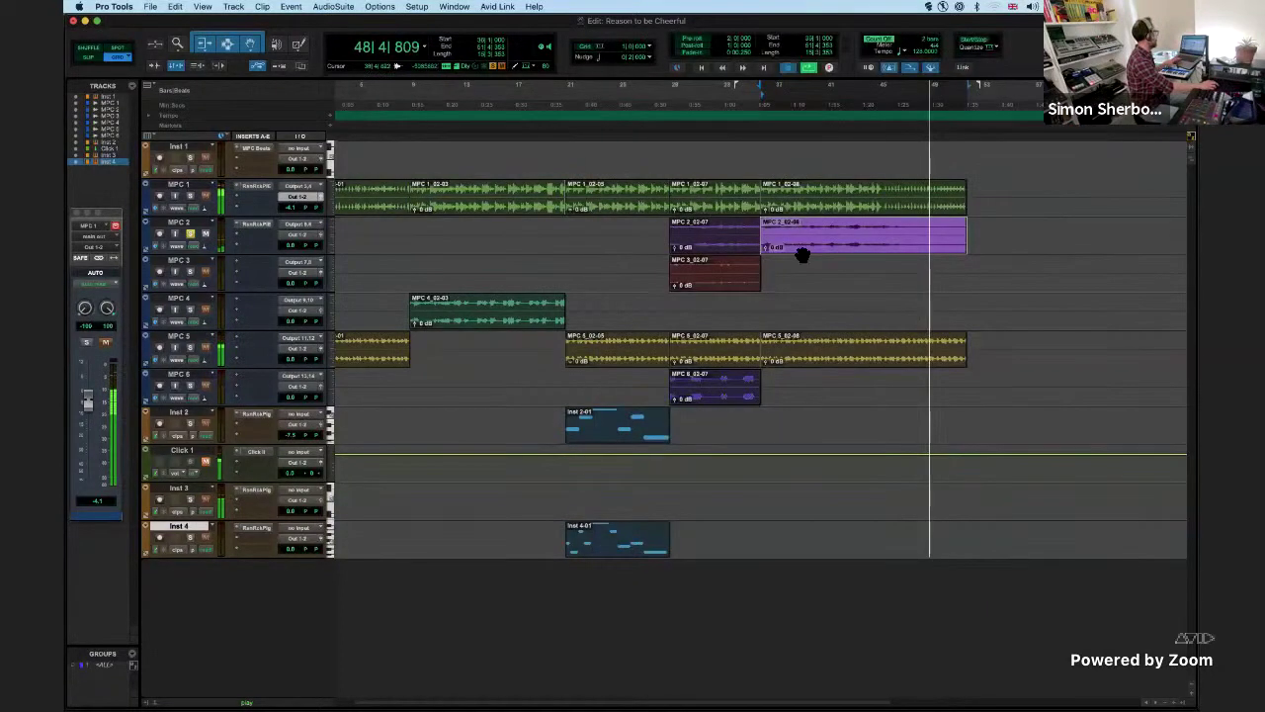
- Replay the MPC 2 clip at bar 36, turn off MPC 2's solo and play all tracks from bar 29
key(space)
click(717, 253)
click(784, 249)
key(space)
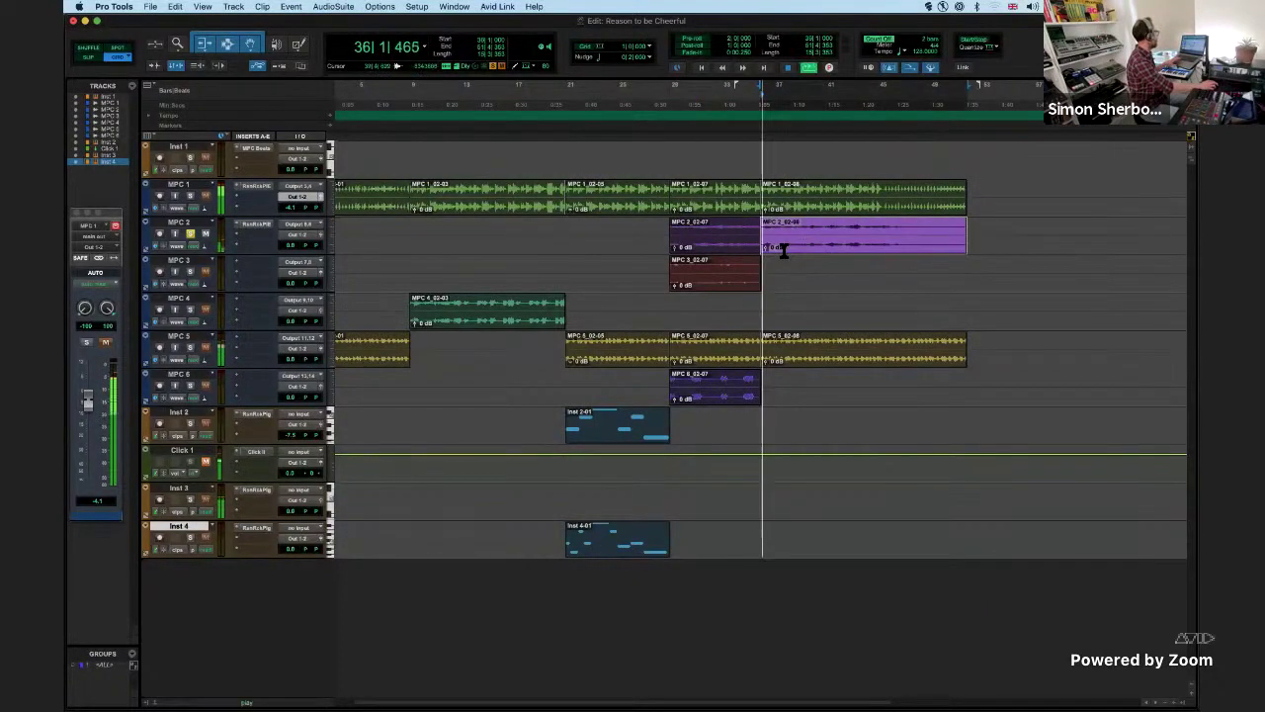
key(space)
click(716, 247)
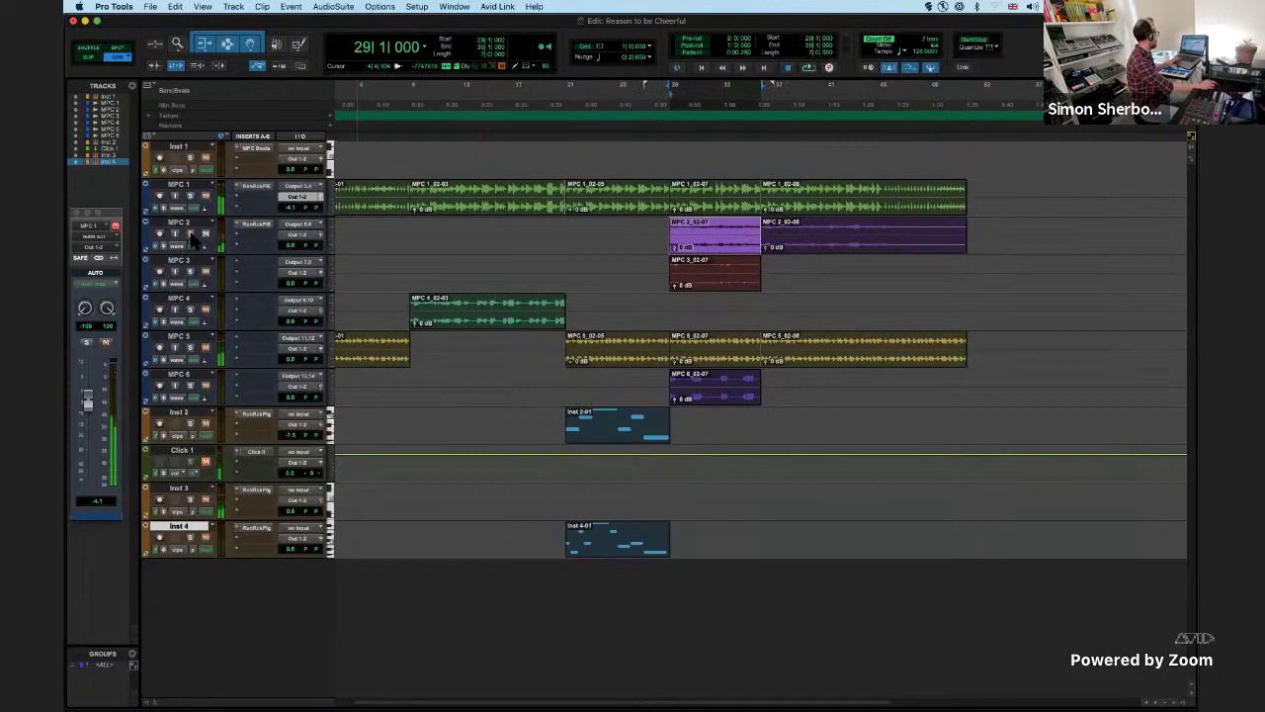
key(space)
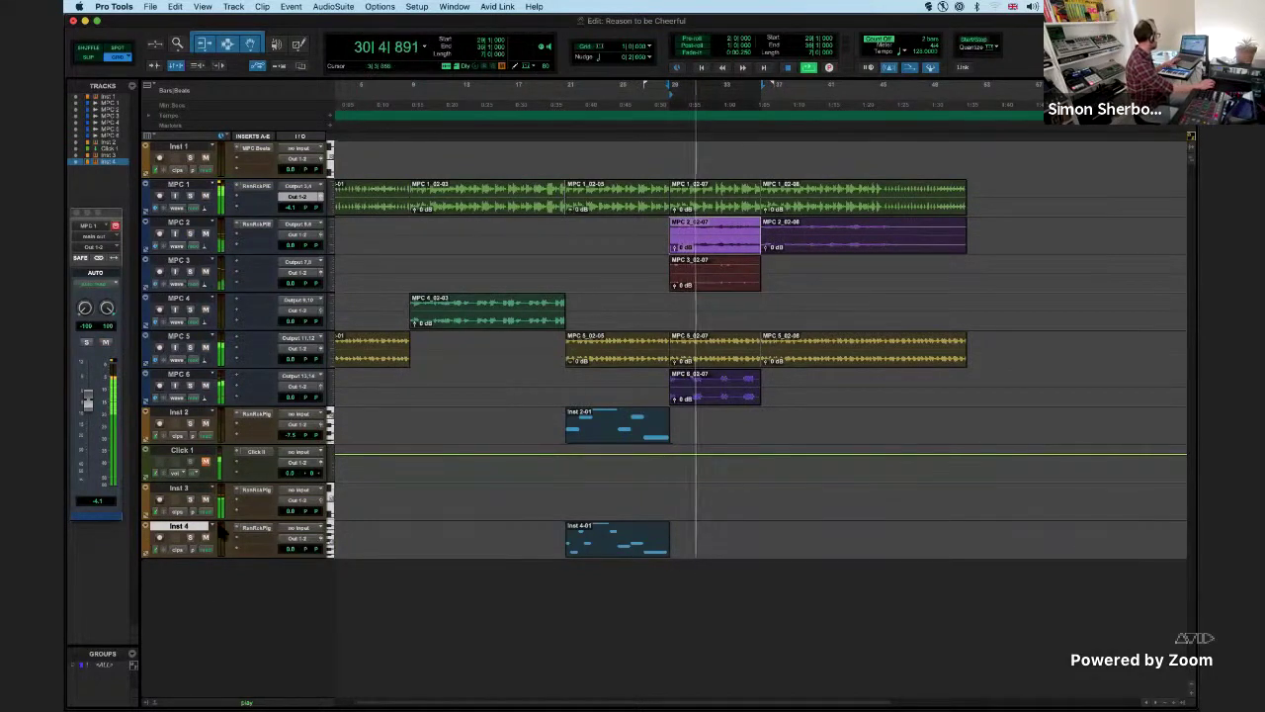
- View the Europa rack on Inst 2, adjust Monotone's filter frequency in the Inst 3 rack and close both windows
click(259, 414)
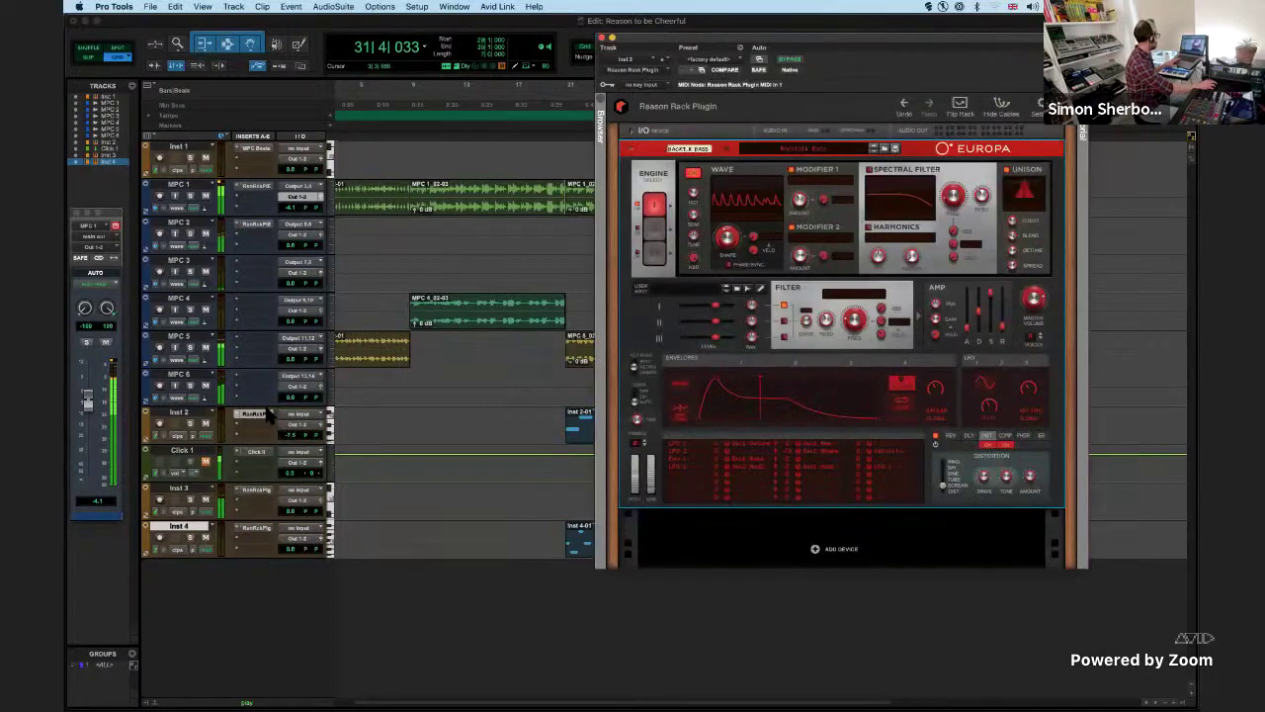
click(601, 39)
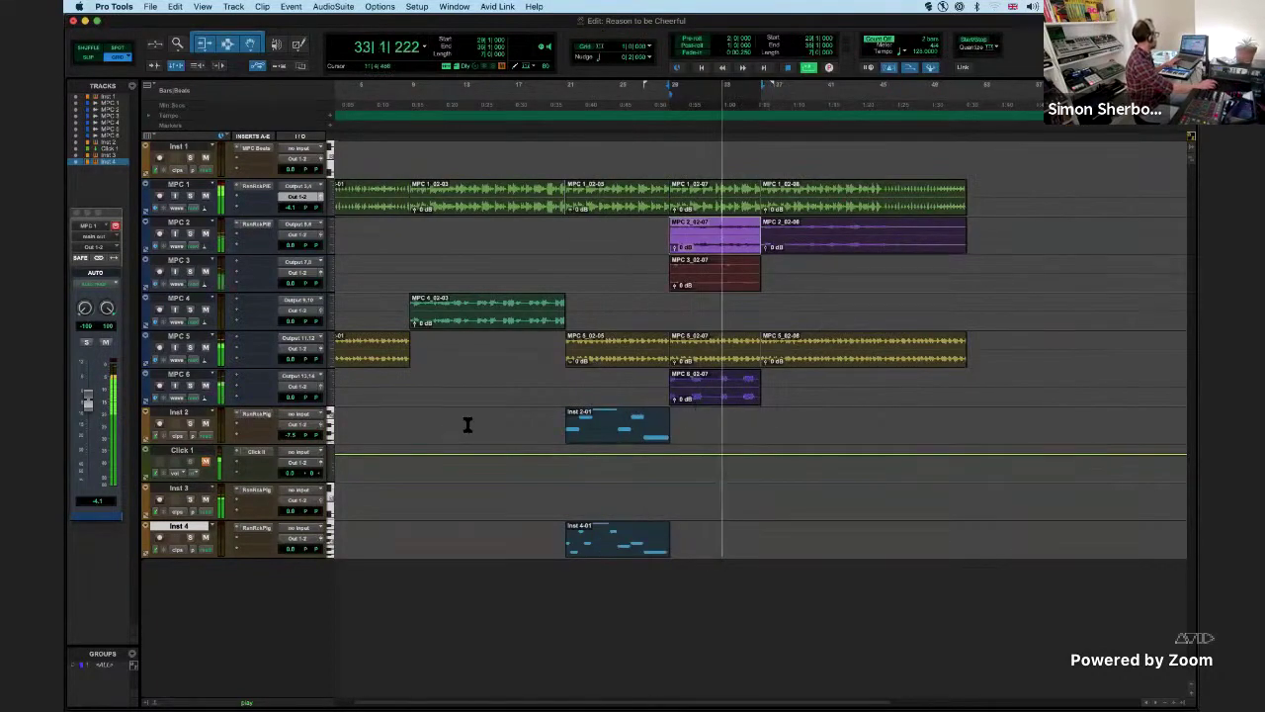
click(256, 491)
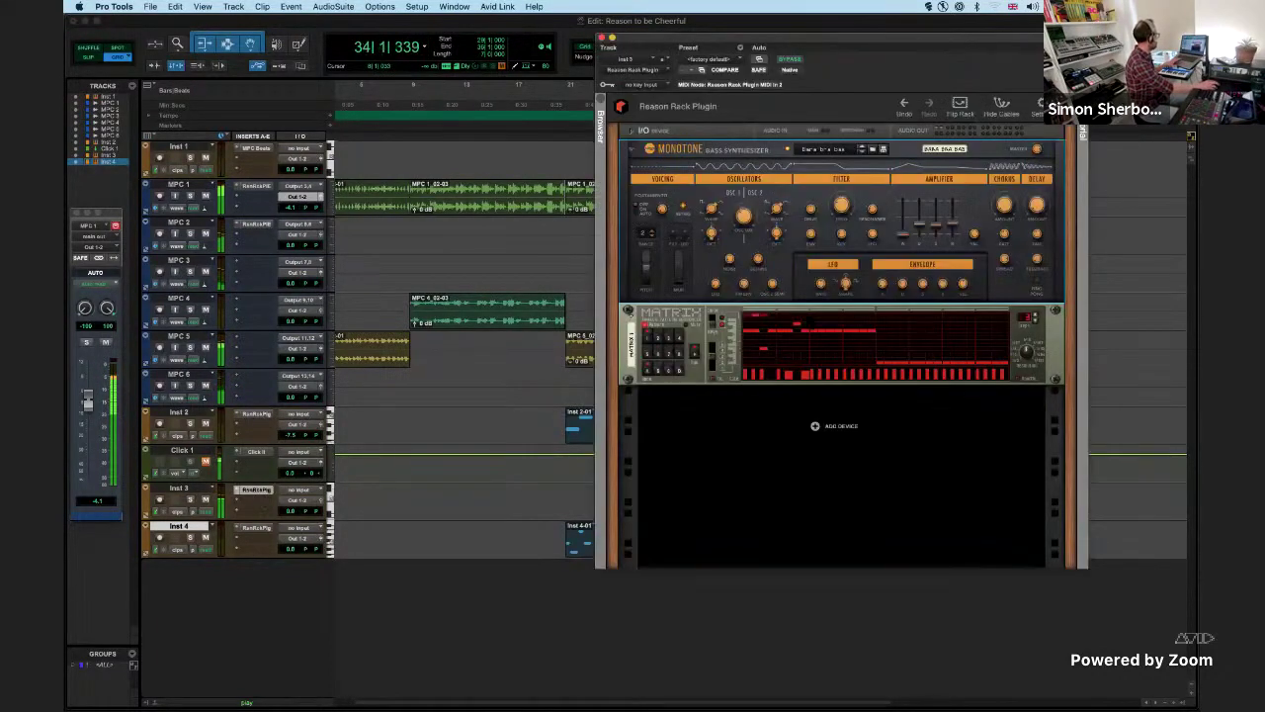
click(845, 203)
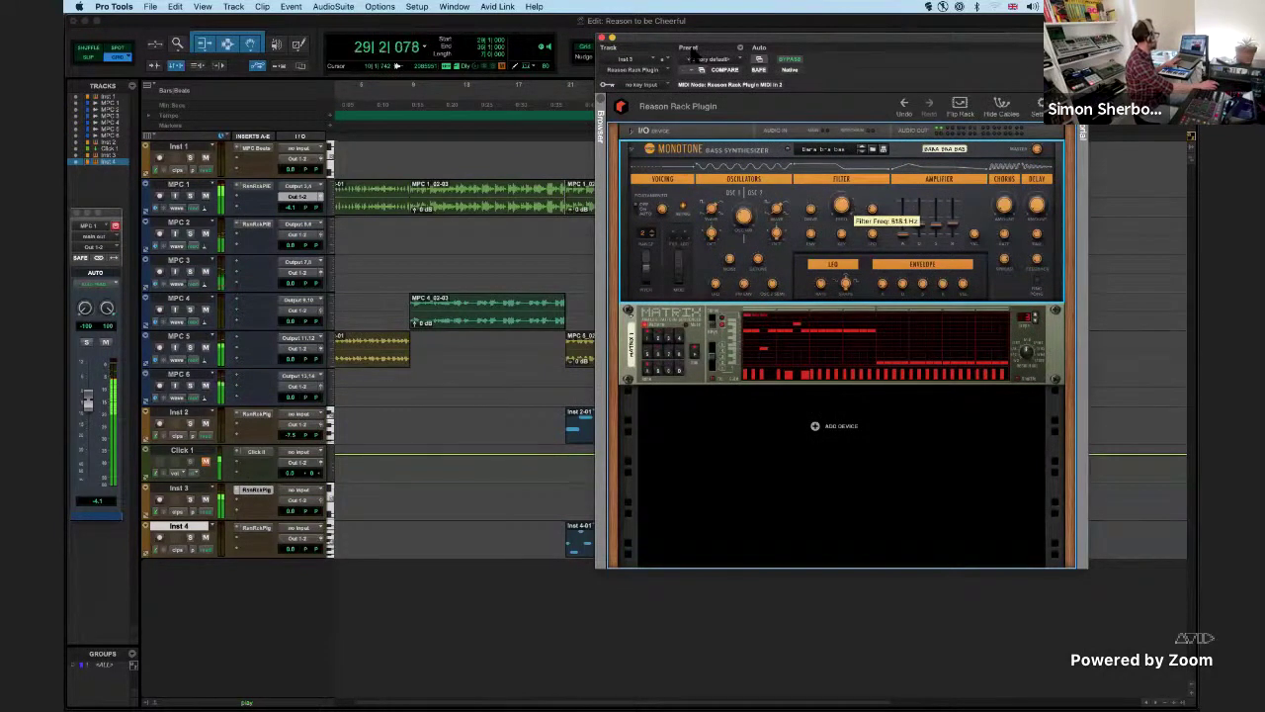
click(601, 37)
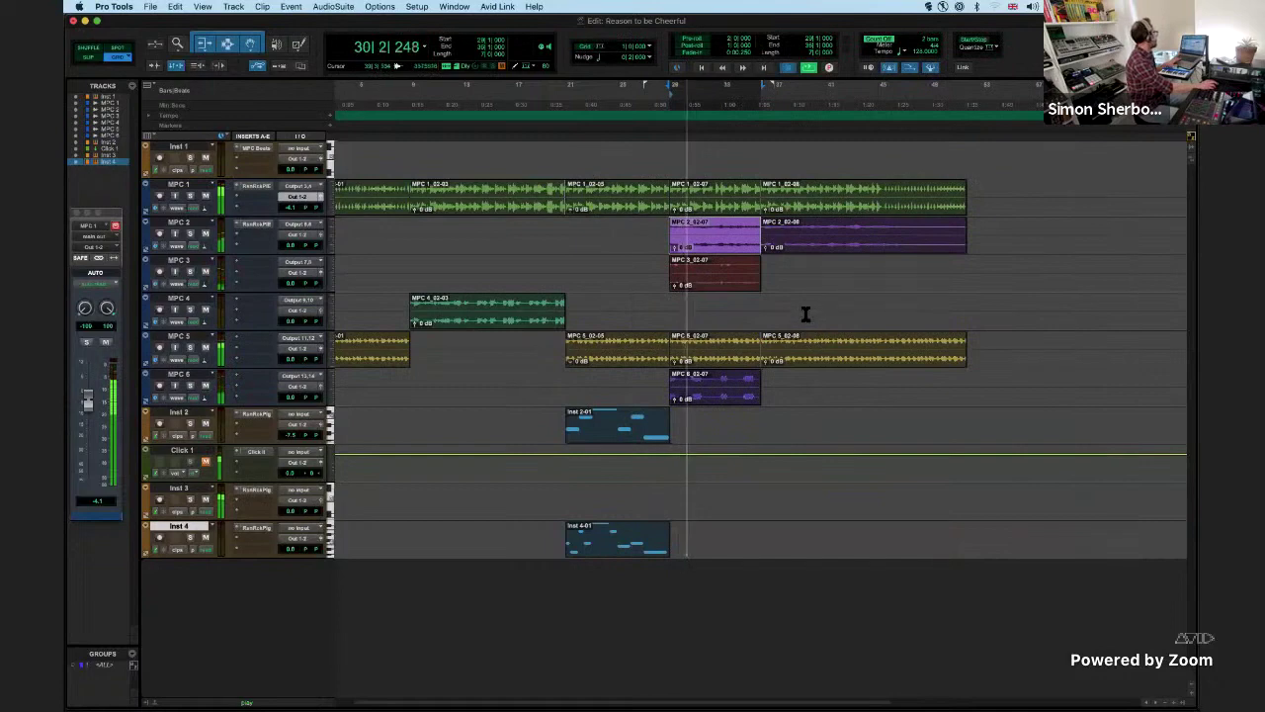
- Stop playback, place the edit cursor at bar 36 and switch to Zoom
key(space)
click(763, 311)
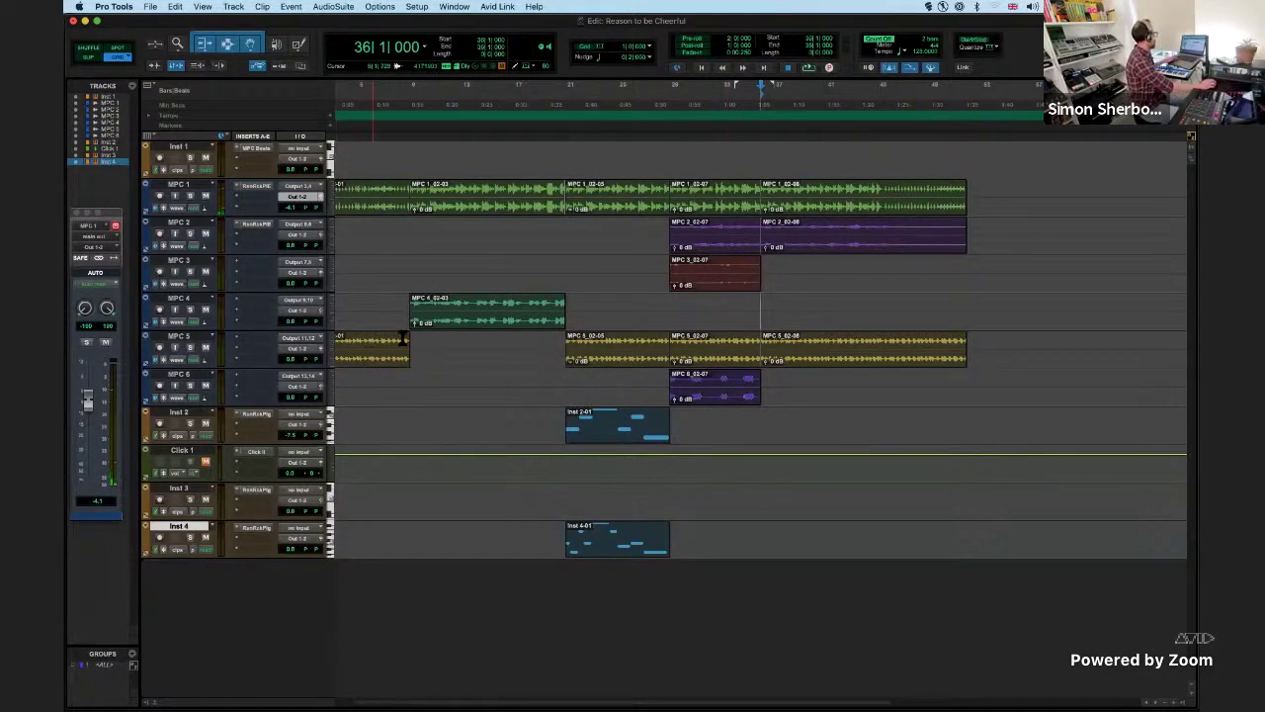
key(super+Tab)
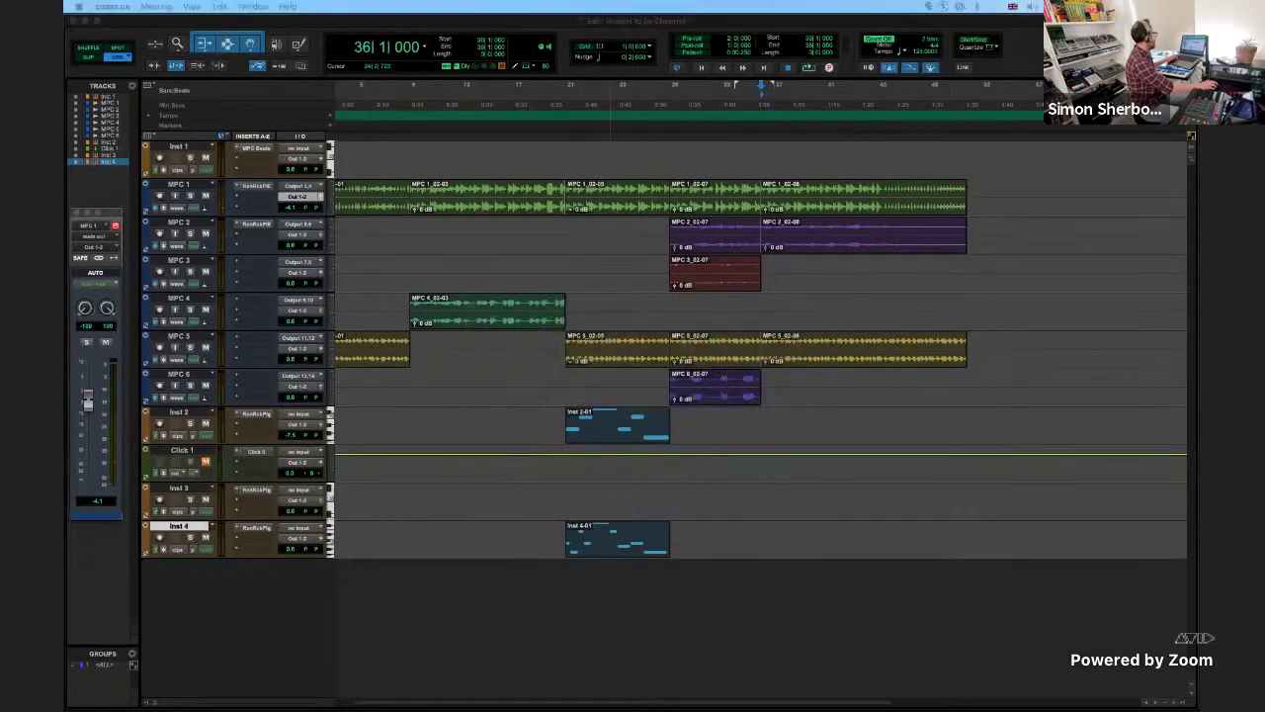